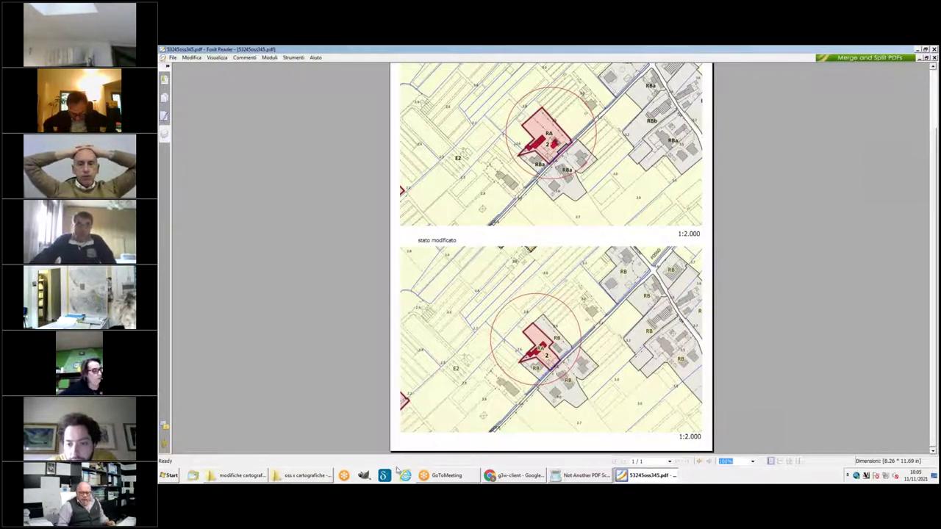
Switch to the g3w-client map in Chrome and search for observation 345, viewing its parcel with the surrounding area
mouse_move(511, 478)
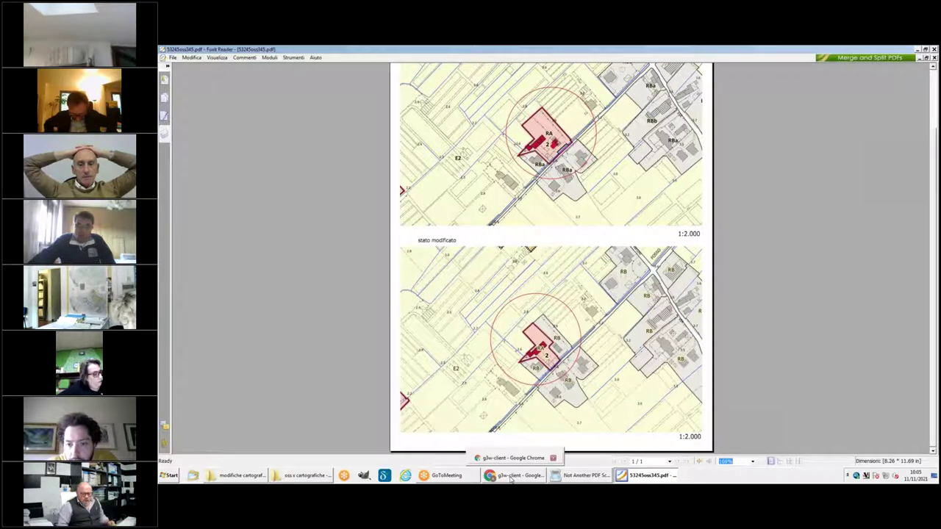
click(511, 477)
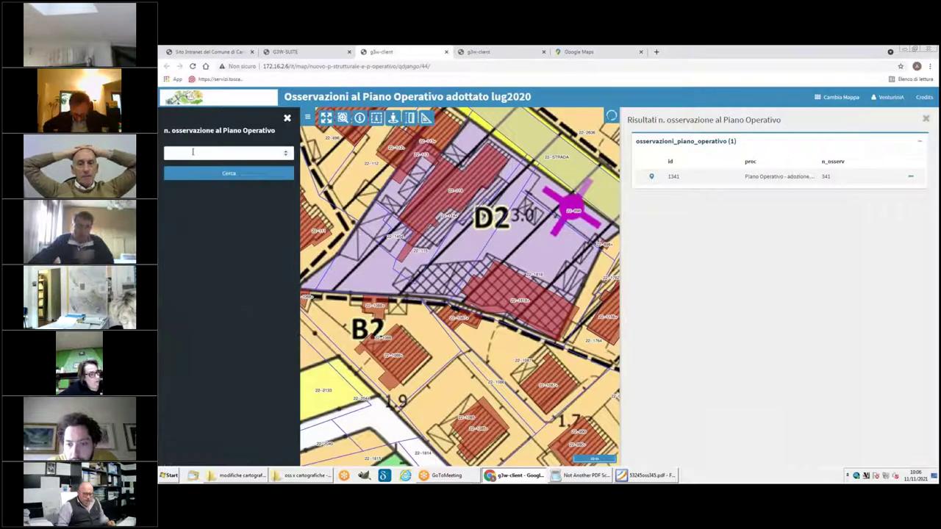
click(195, 152)
text(345)
key(Return)
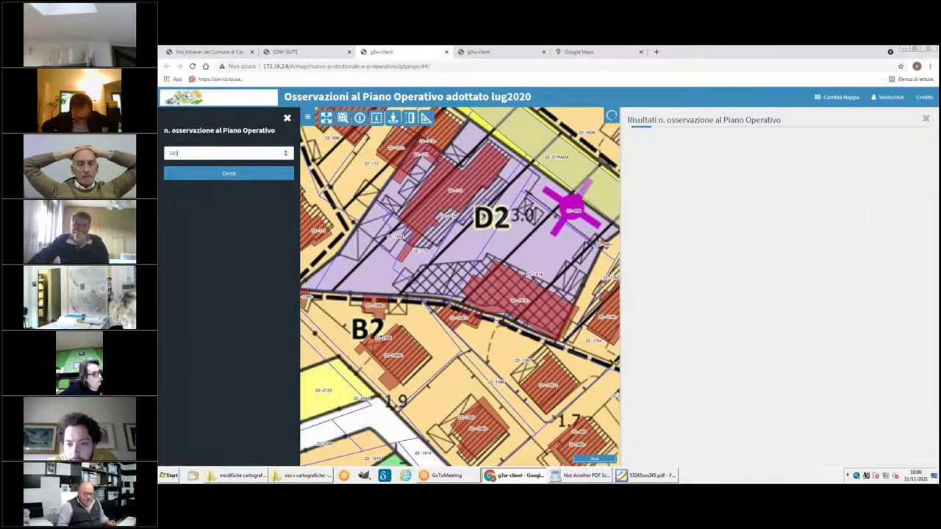
click(227, 175)
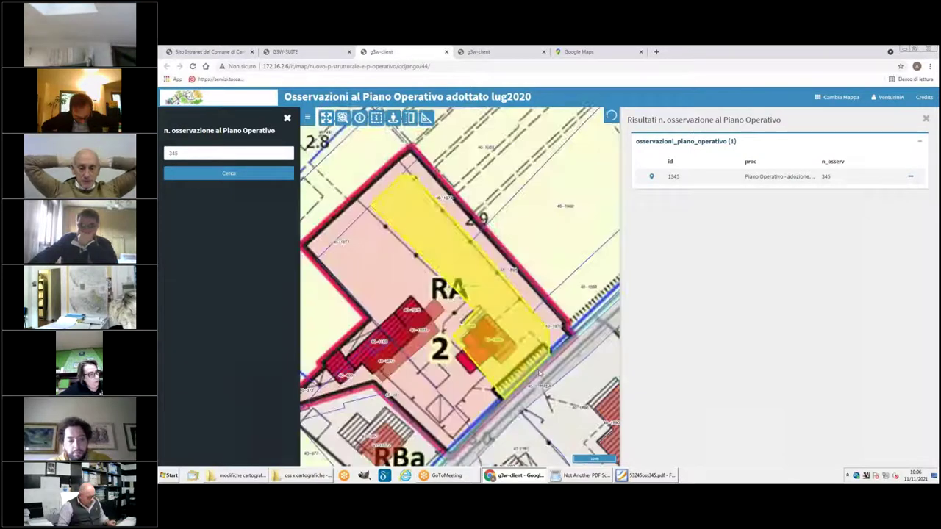
scroll(540, 373, down, 1)
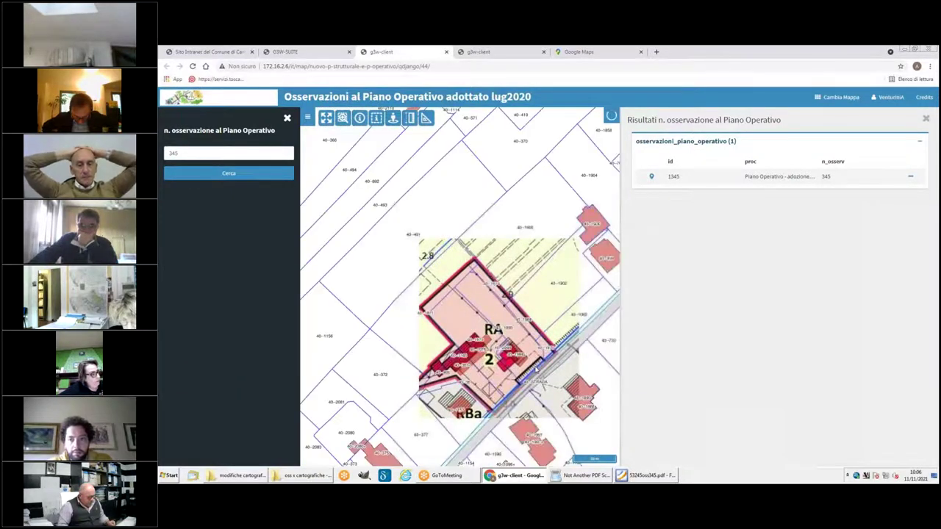
Open the PDF "53245 osservazione 345" from the "oss x cartografiche - senza dati" folder and review its map extracts, photographs and aerial view
click(647, 476)
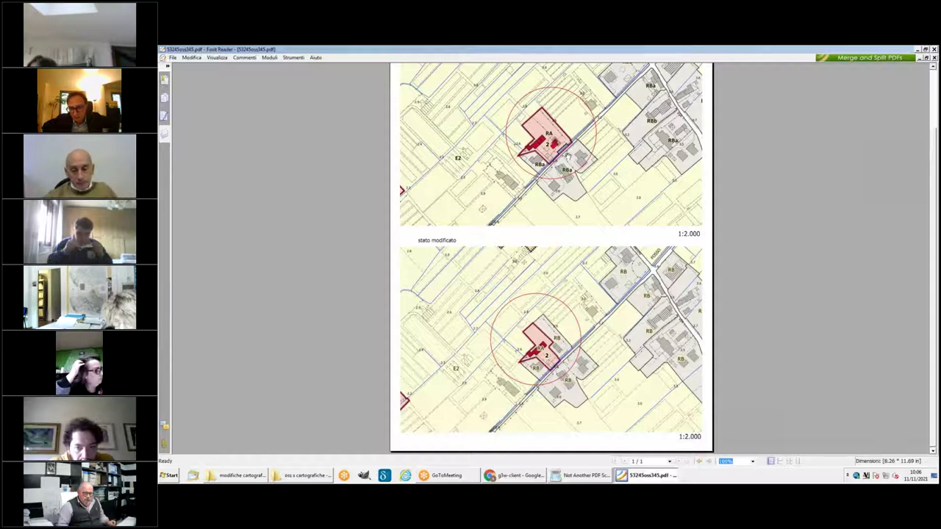
click(312, 476)
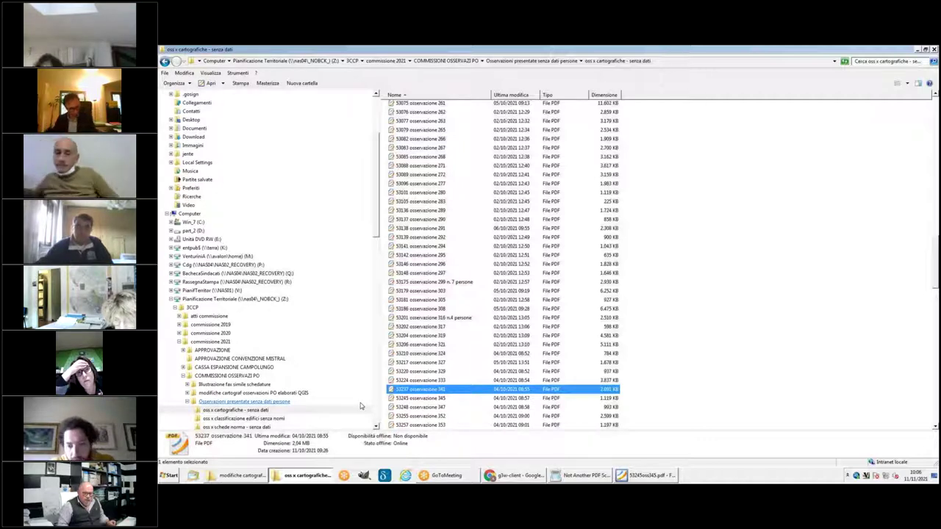
click(418, 399)
double_click(418, 398)
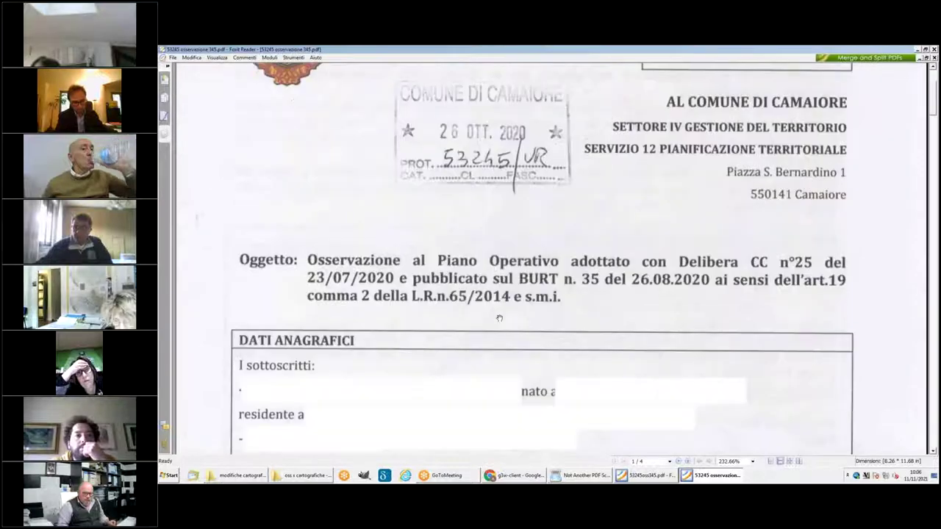
scroll(499, 318, down, 20)
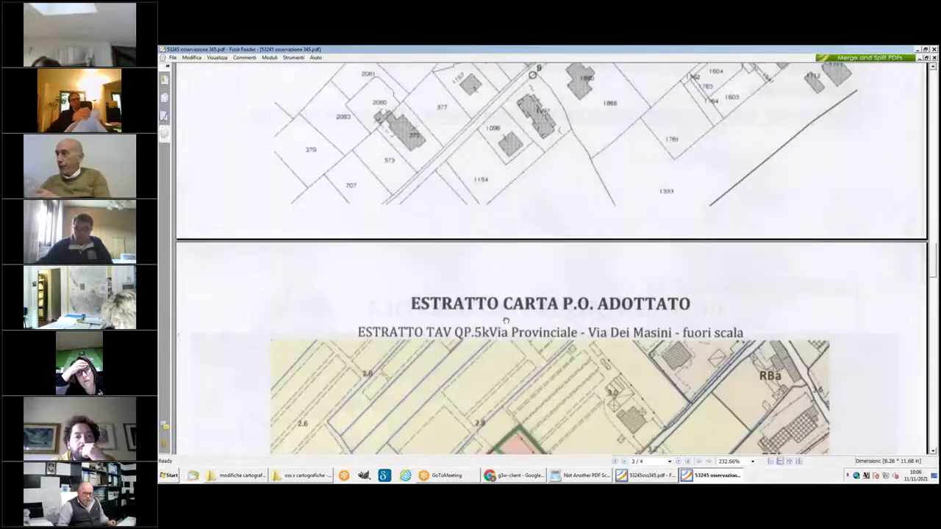
scroll(506, 321, down, 10)
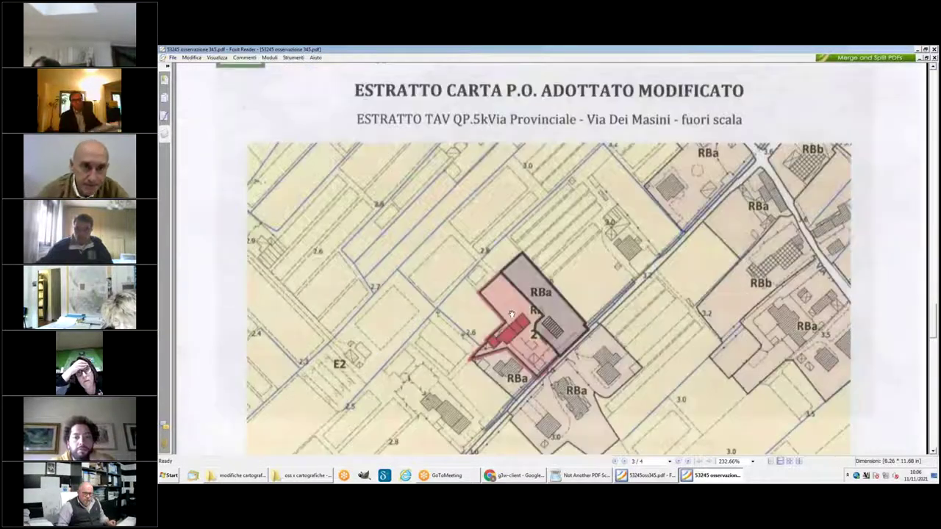
scroll(512, 315, down, 10)
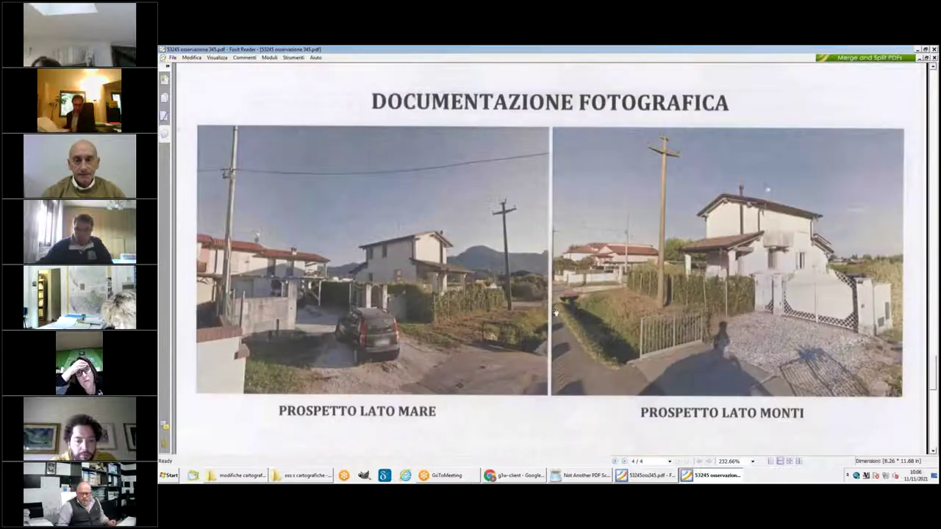
scroll(565, 314, down, 10)
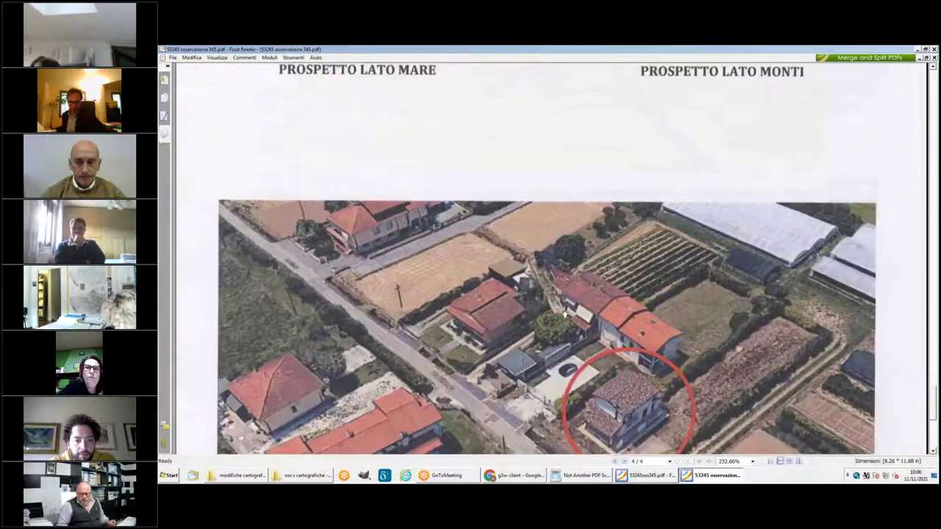
scroll(641, 365, down, 1)
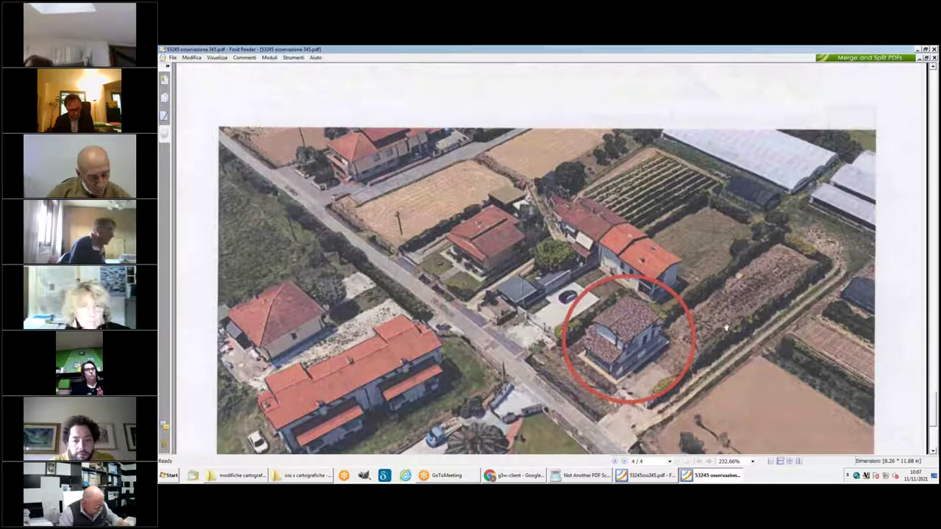
Close the observation 345 document and open the PDF "53248 osservazione 347" from the same folder
click(934, 57)
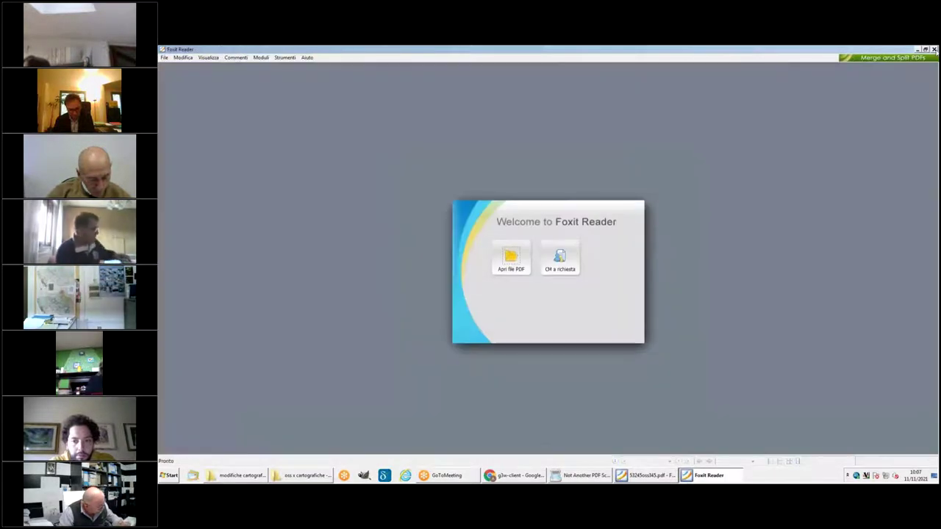
click(934, 50)
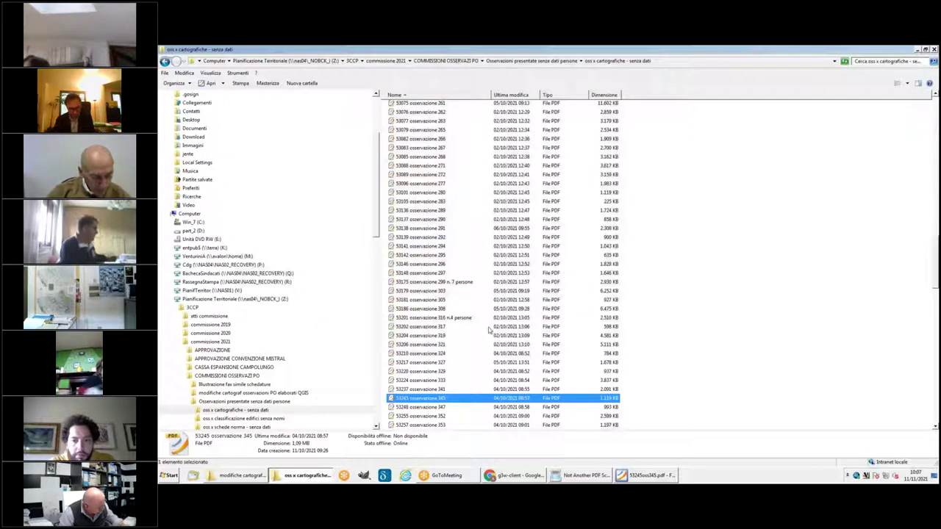
click(430, 408)
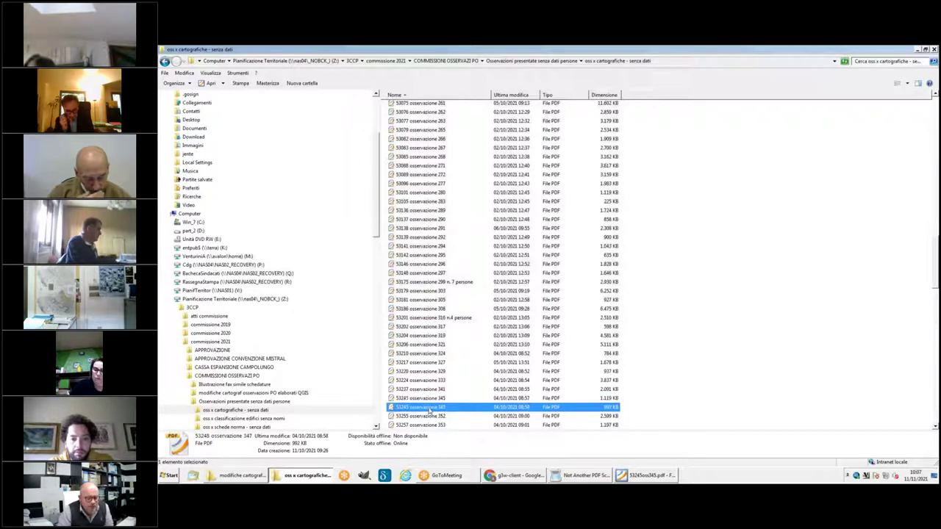
double_click(429, 408)
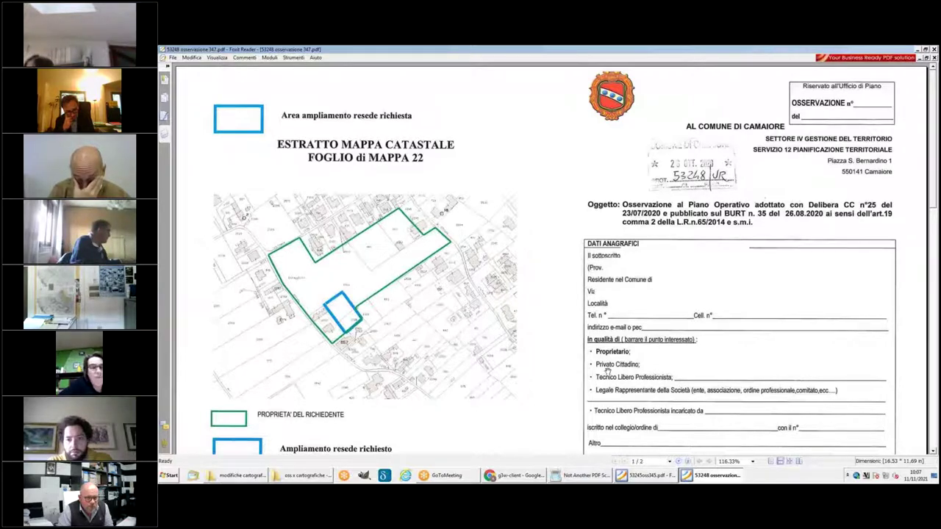
Examine the cadastral data, the reasons for the request and the QP.4b plan extracts in the observation 347 document
scroll(607, 372, down, 3)
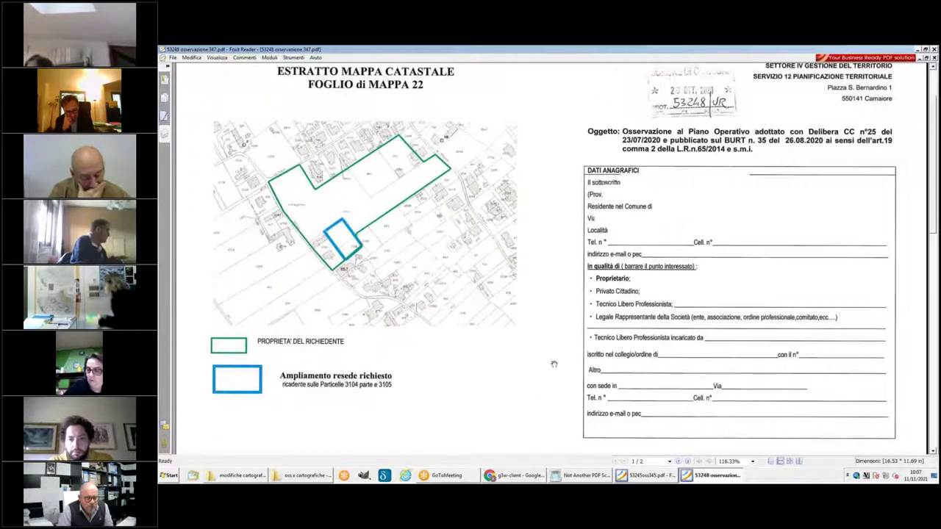
scroll(554, 364, down, 10)
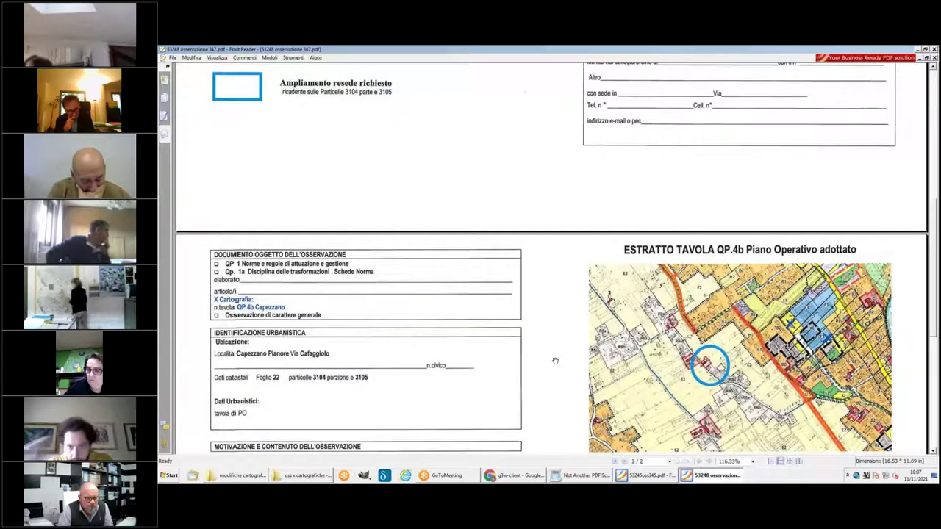
scroll(555, 361, down, 5)
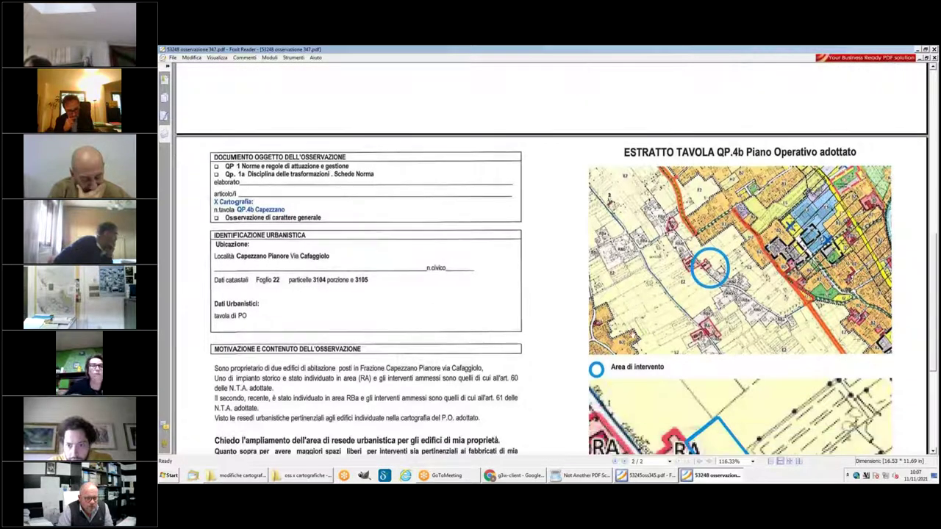
scroll(632, 334, down, 4)
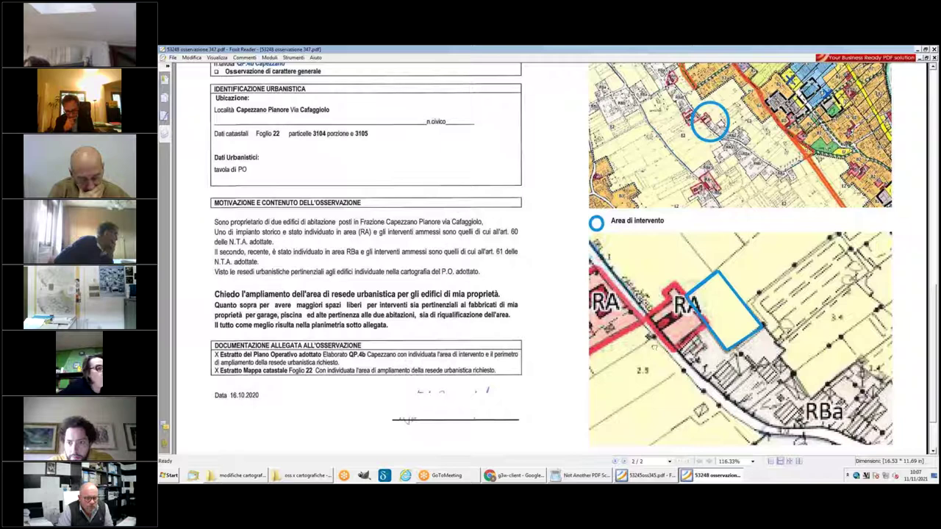
scroll(724, 317, down, 1)
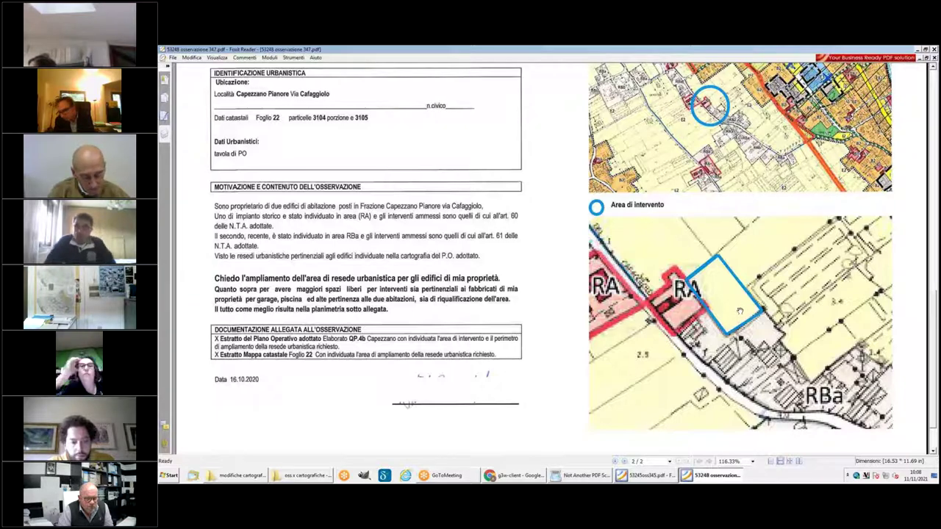
scroll(739, 311, down, 1)
scroll(727, 294, up, 4)
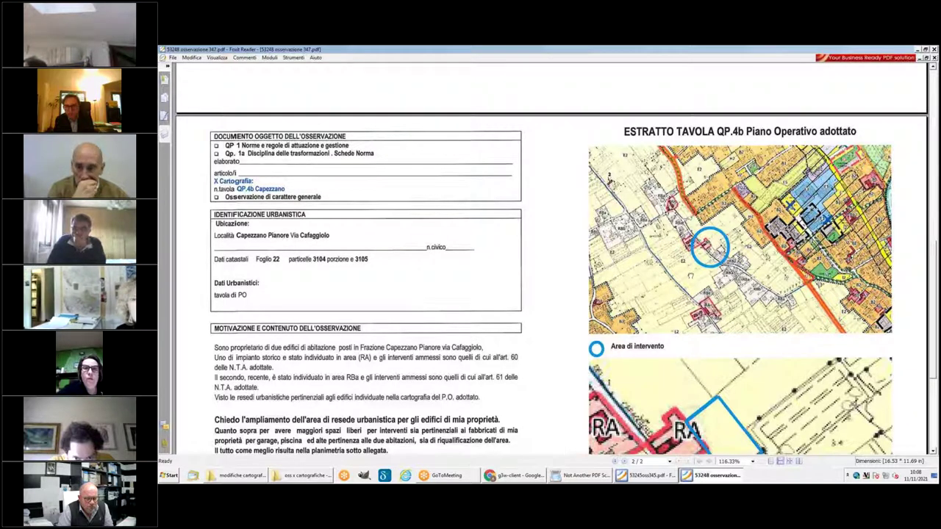
scroll(735, 294, down, 3)
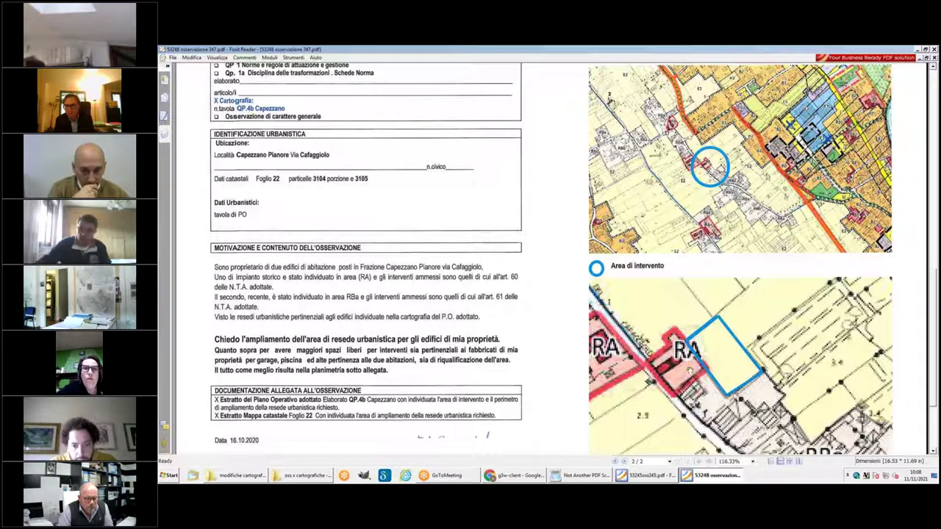
scroll(729, 361, down, 4)
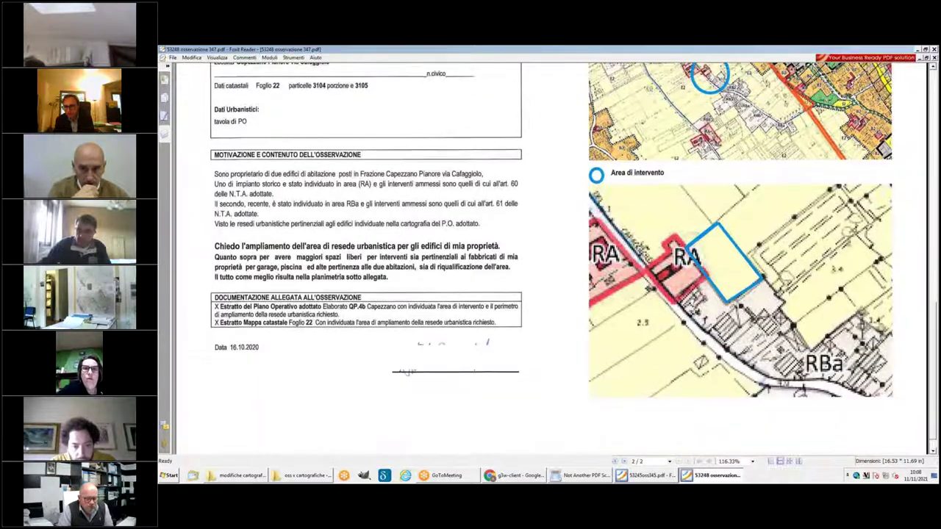
scroll(702, 285, down, 1)
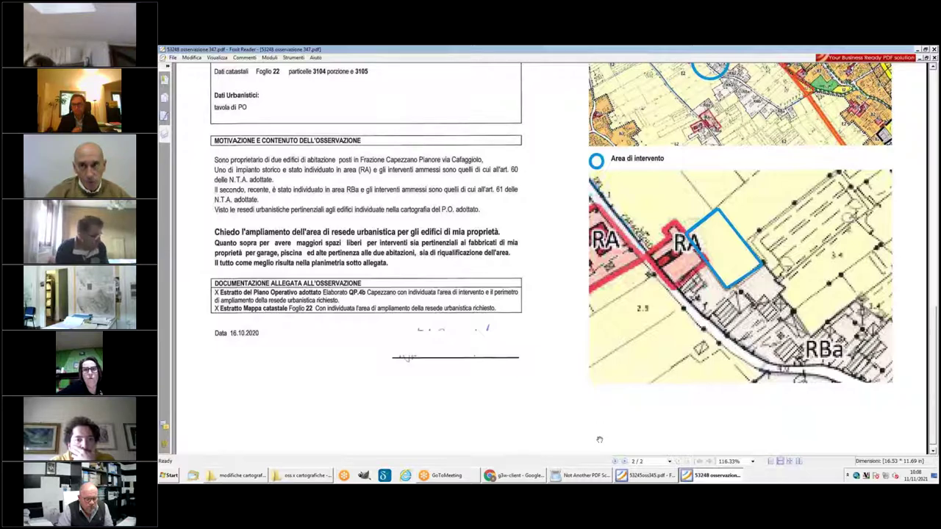
Switch to the g3w-client map in Chrome, search for observation 473 and zoom to its result
click(533, 476)
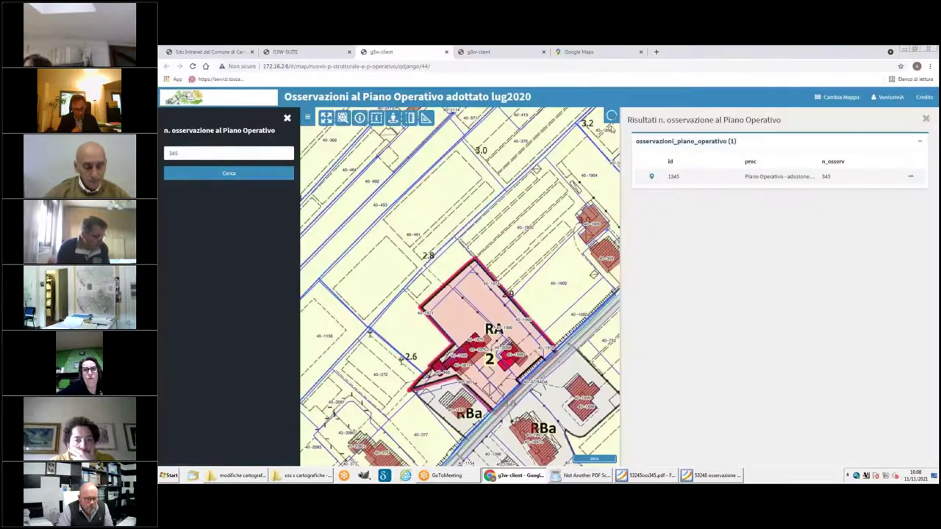
drag(169, 153, 190, 152)
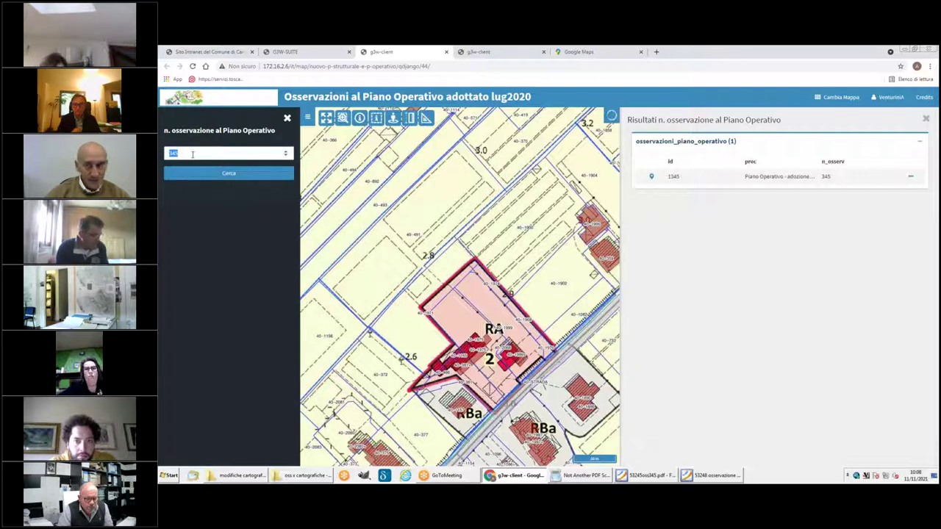
text(473)
key(Return)
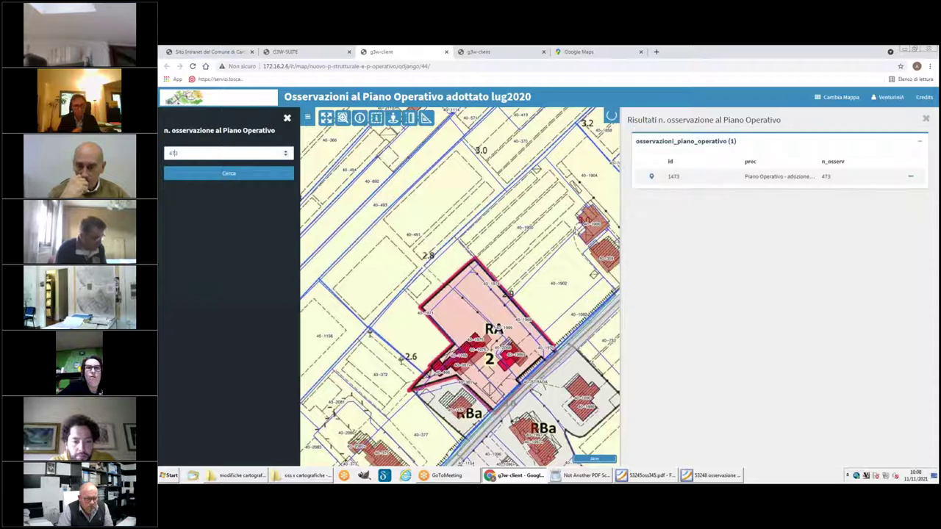
click(648, 178)
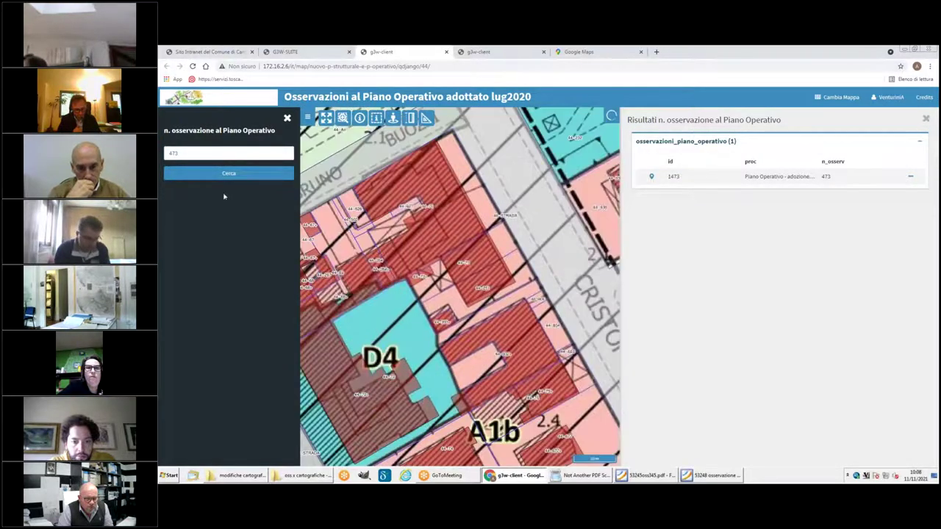
double_click(171, 153)
click(274, 174)
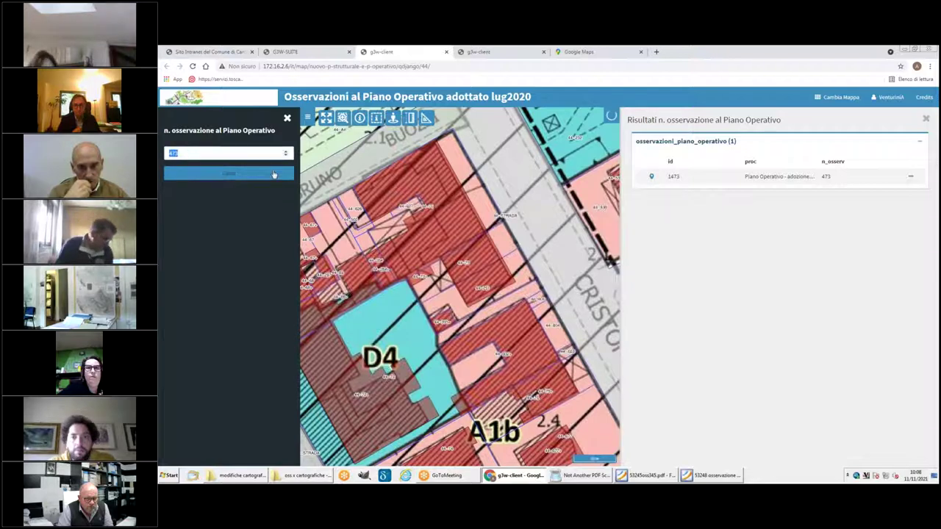
text(4)
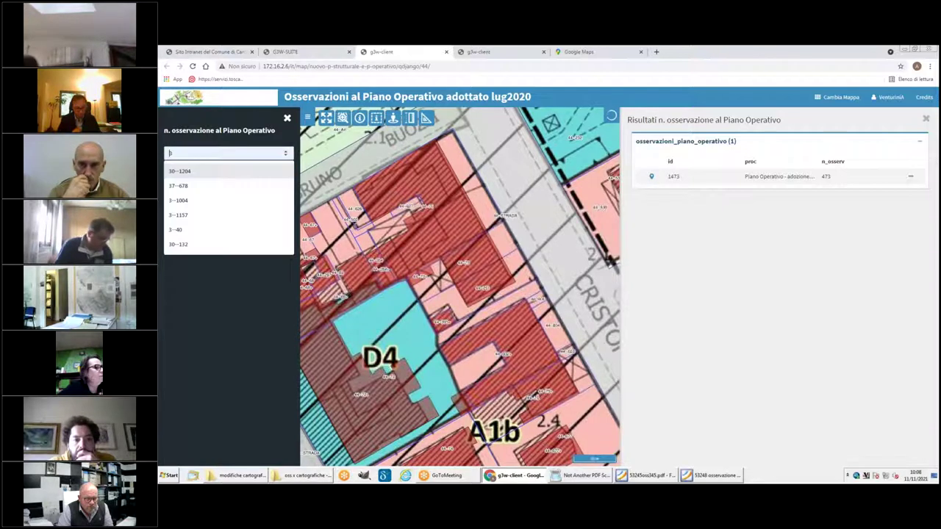
text(73)
double_click(181, 153)
text(47)
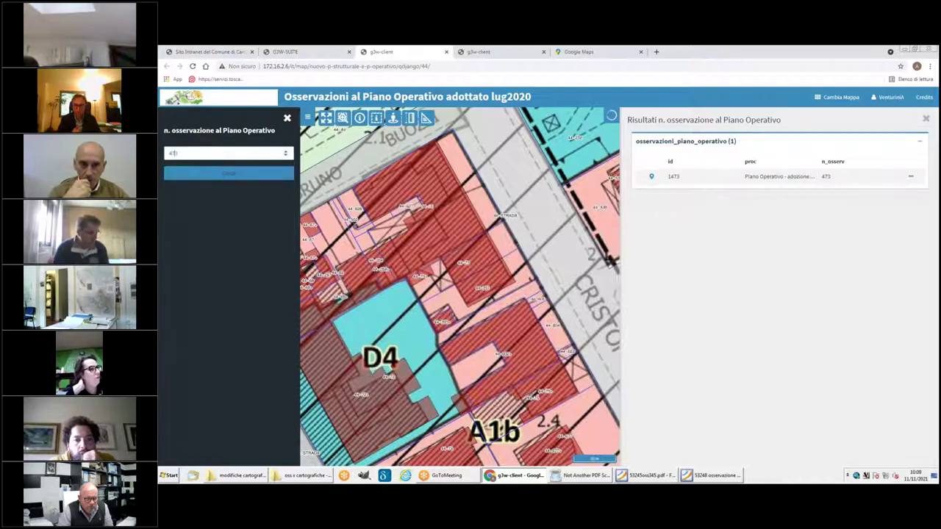
Replace the observation number with 347 and search for it to locate it on the map
key(BackSpace)
key(BackSpace)
key(BackSpace)
key(BackSpace)
text(347)
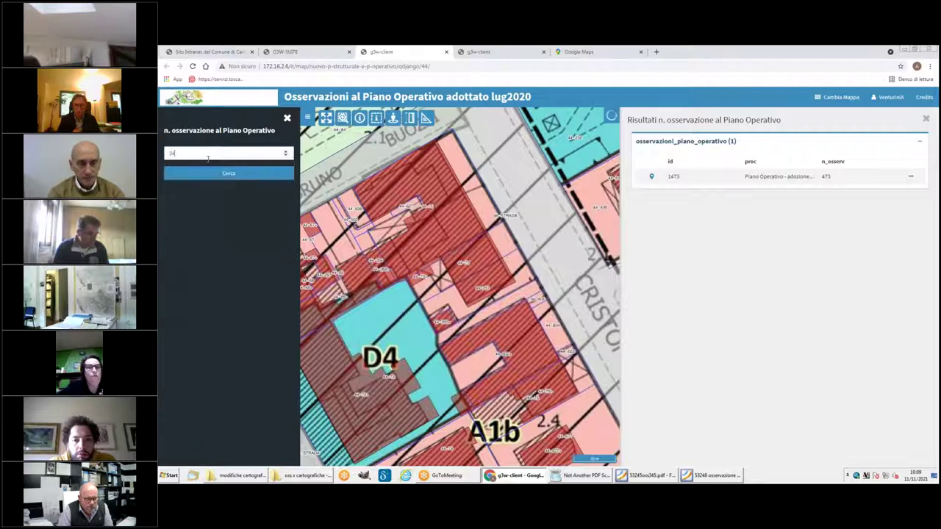
click(233, 175)
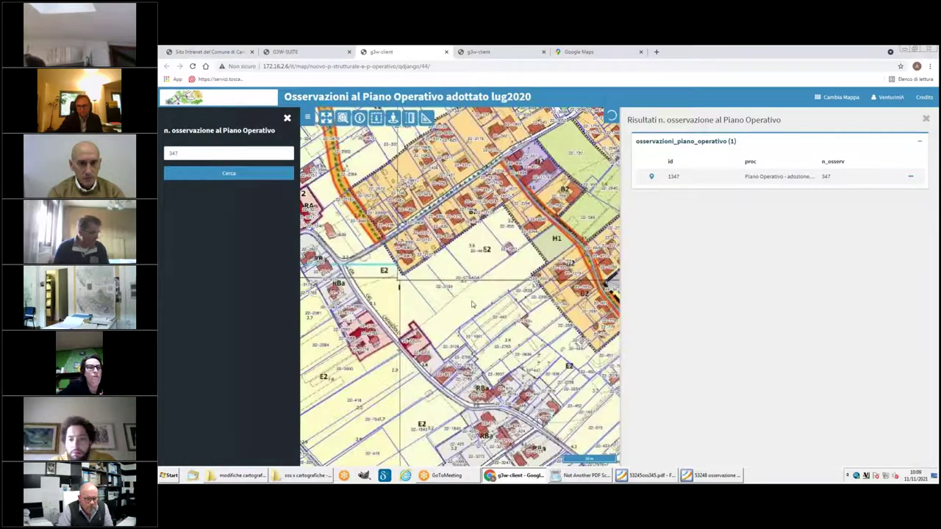
Leave the observation search and hide the P.O._adozCC25_23lug2020_dett2K and catasto layers so the orthophoto shows around the observation 347 area
scroll(474, 297, down, 2)
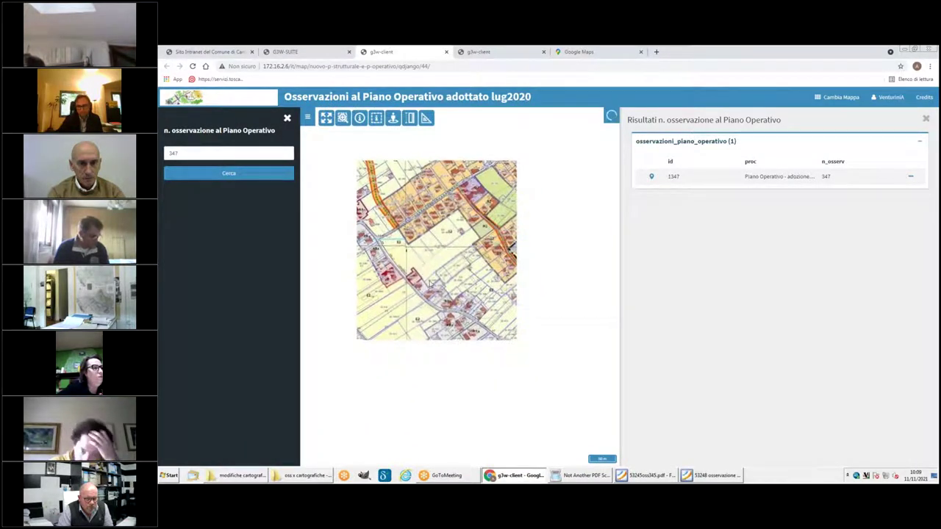
scroll(437, 294, up, 4)
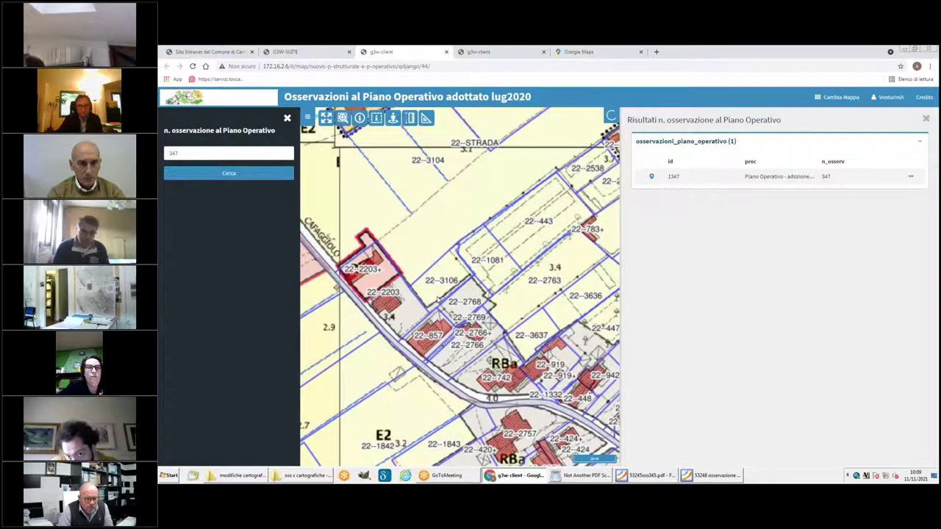
click(287, 119)
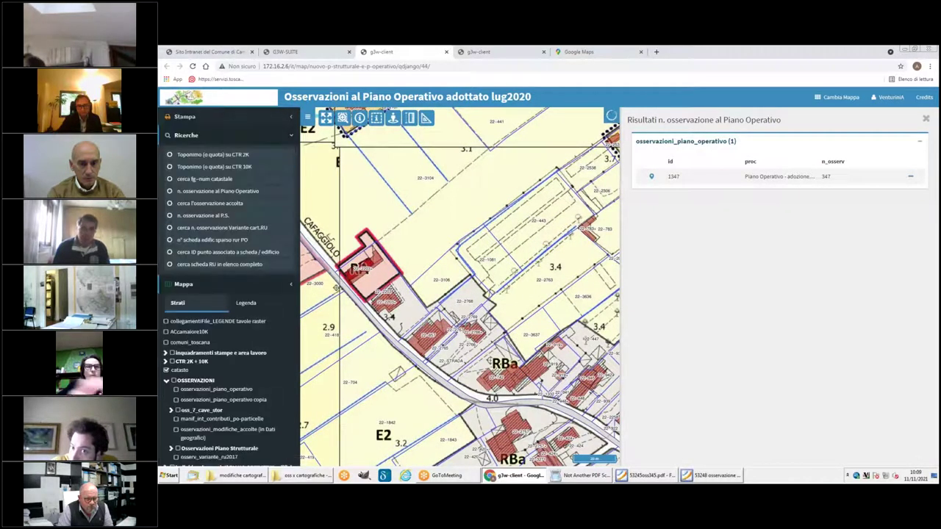
scroll(193, 411, down, 2)
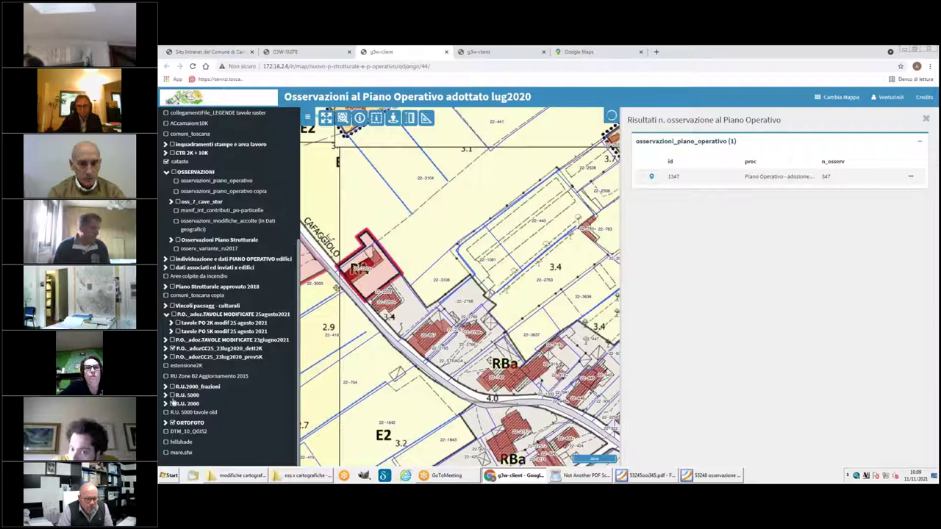
click(172, 349)
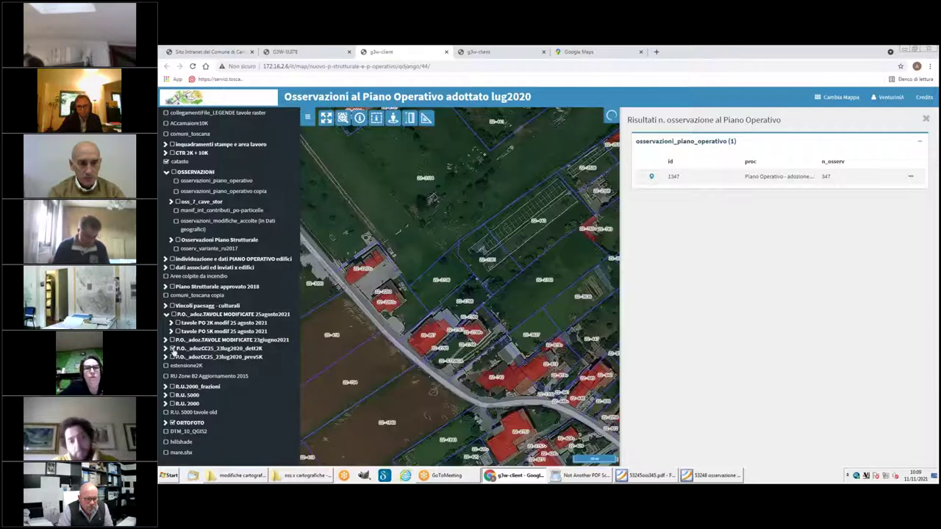
click(166, 161)
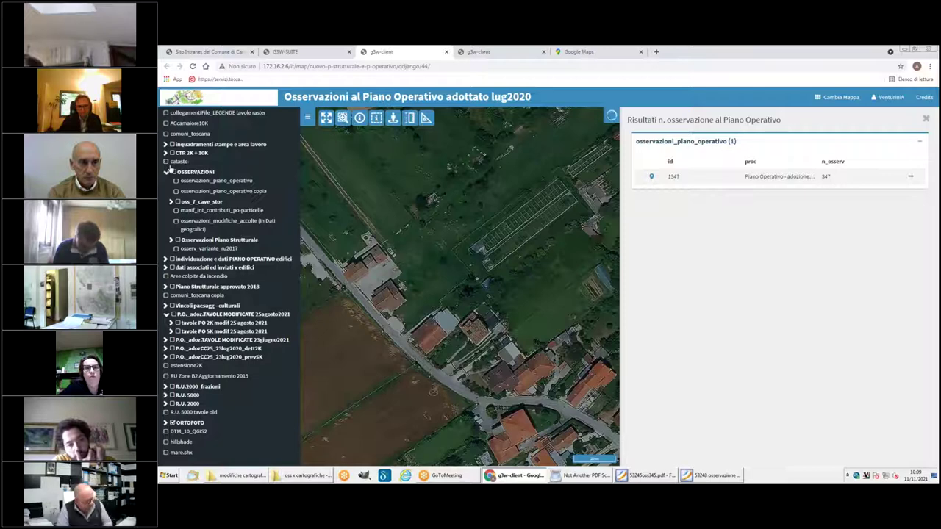
click(167, 162)
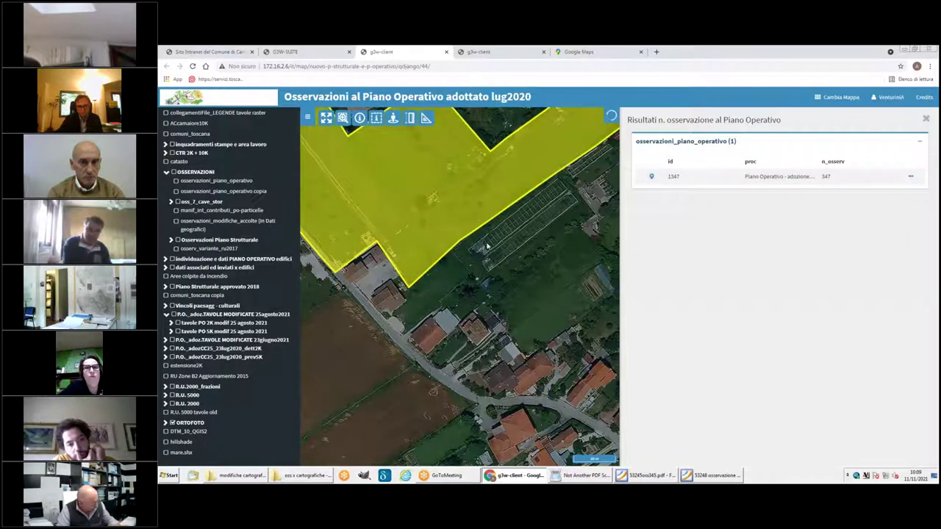
Shift the map to the land north of the houses and highlight the area of observation 347 on the orthophoto
drag(562, 220, 591, 307)
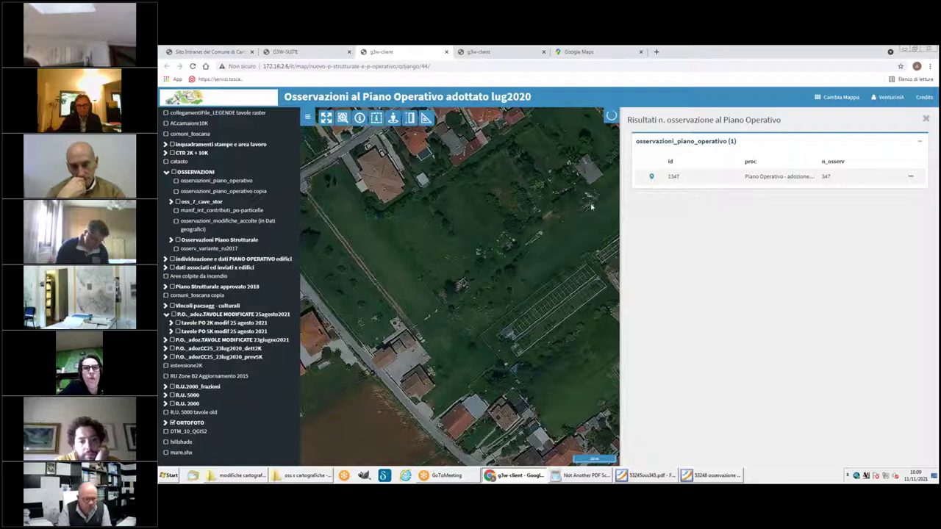
click(651, 178)
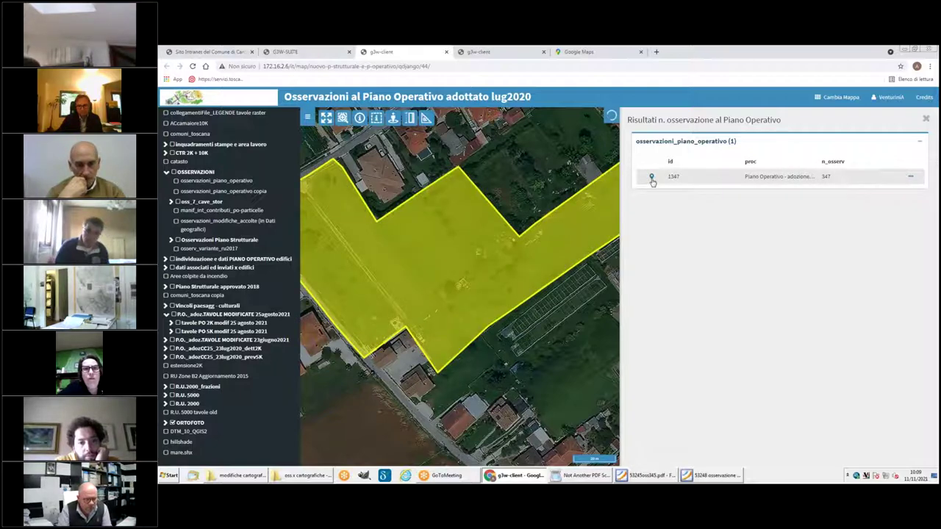
click(651, 179)
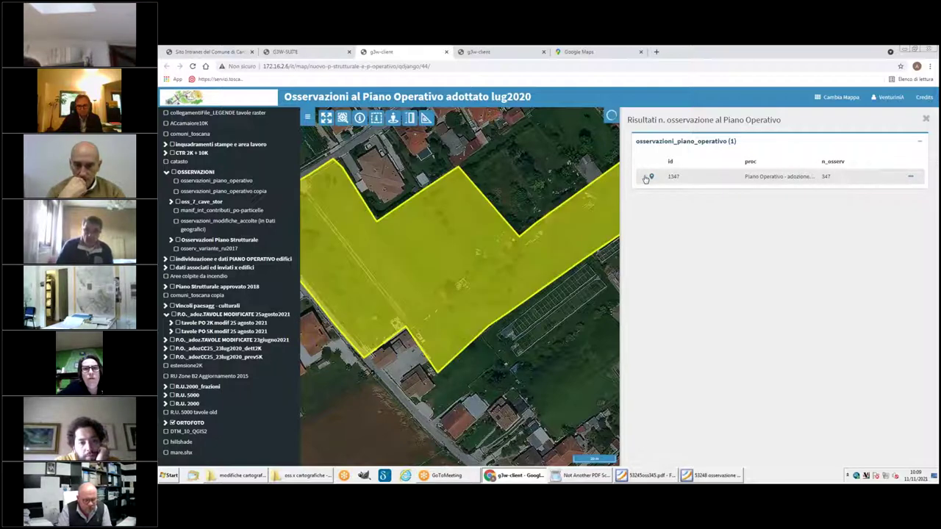
Search the cadastre by sheet and parcel number for 22--3104
scroll(220, 220, up, 5)
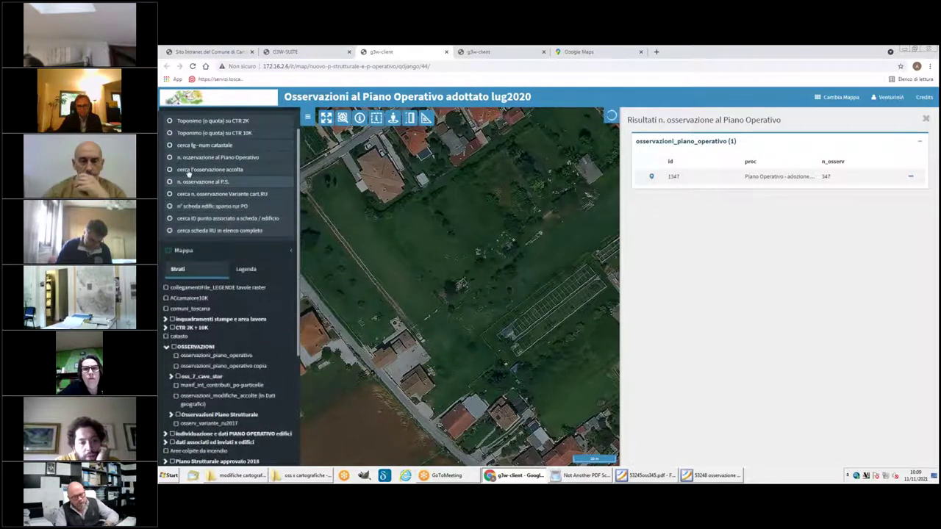
click(204, 146)
click(181, 152)
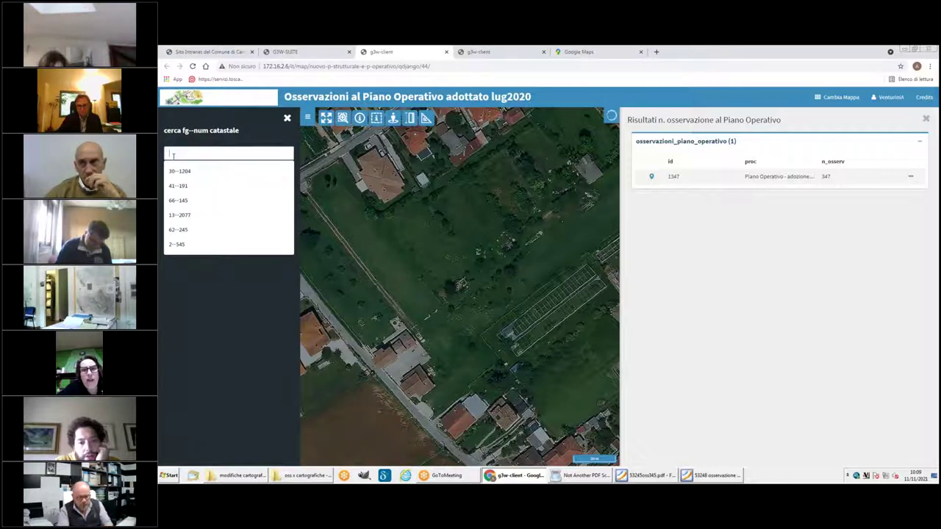
text(22-)
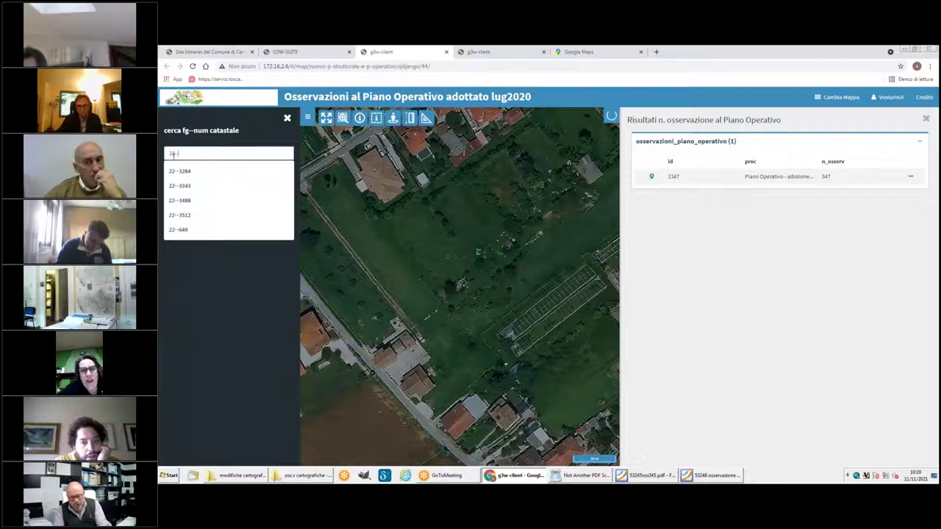
text(-3104)
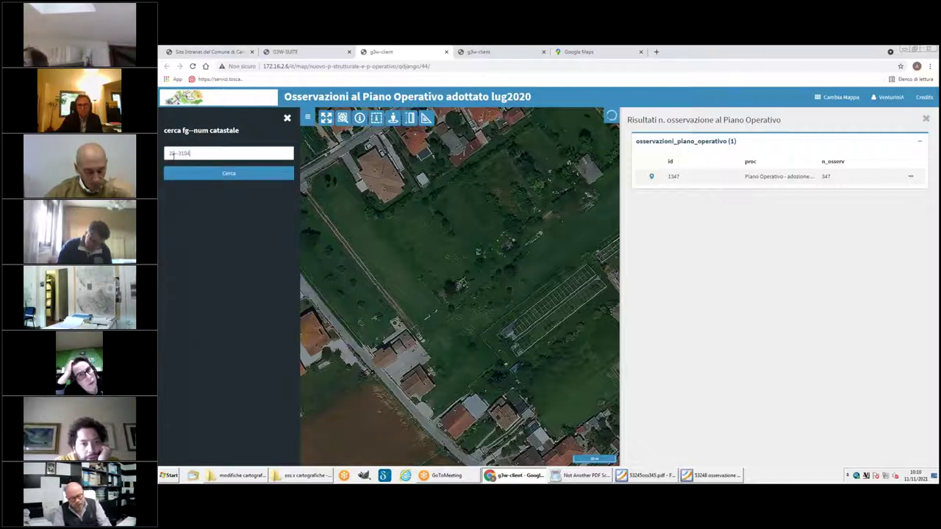
click(230, 175)
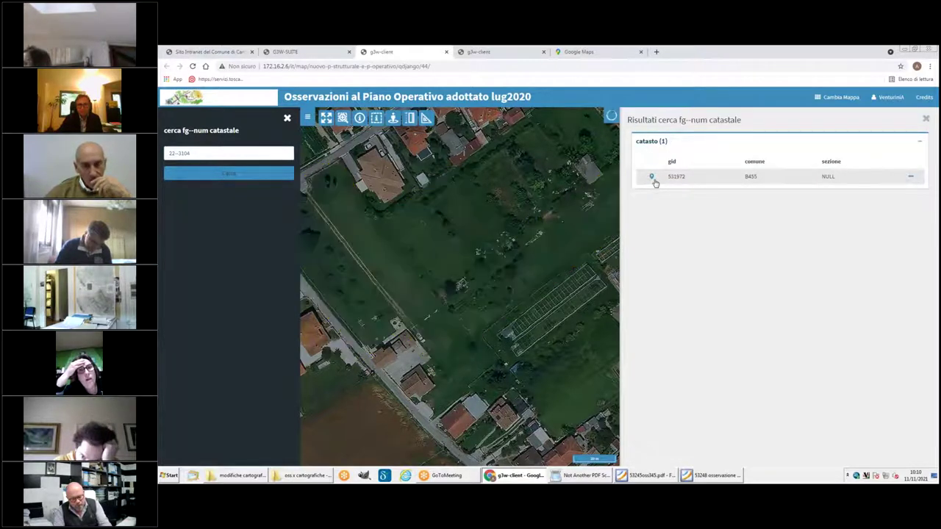
Locate the found parcel 22--3104 on the map and examine its highlighted outline
click(652, 177)
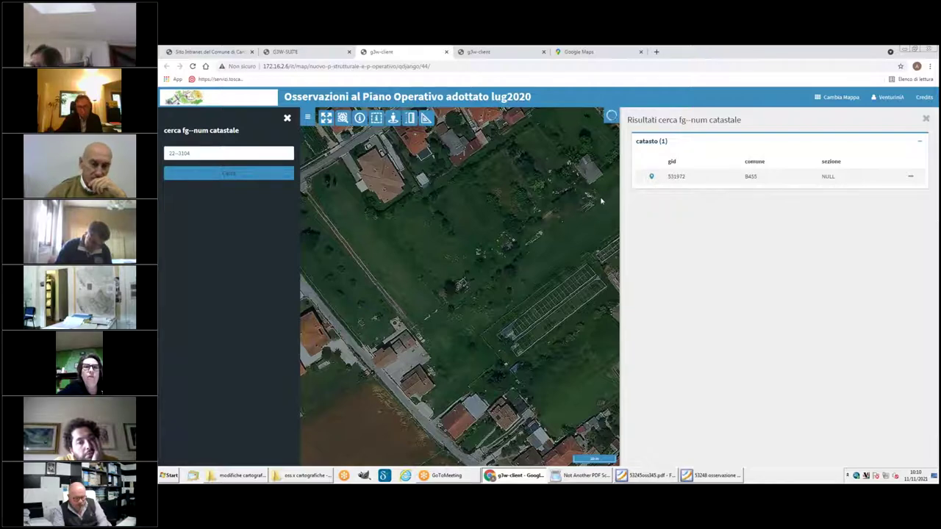
click(652, 177)
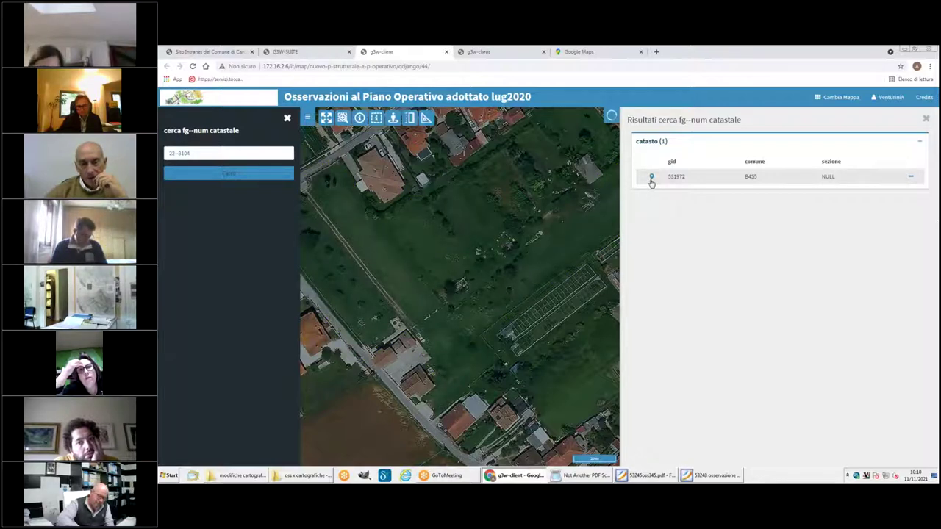
click(651, 178)
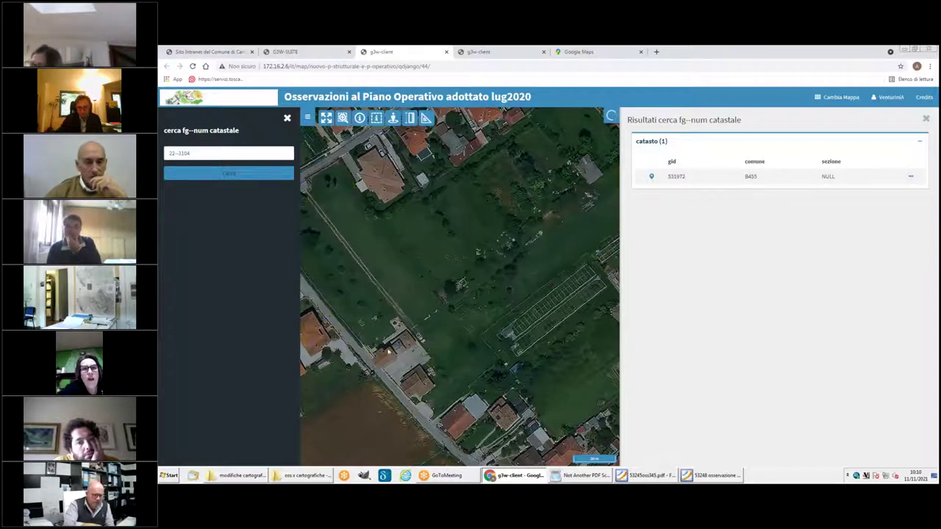
click(651, 177)
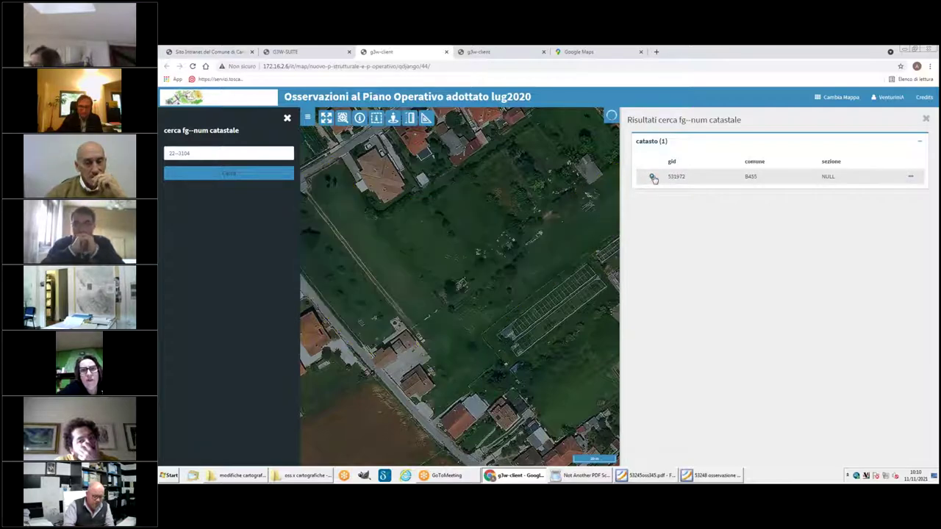
click(652, 177)
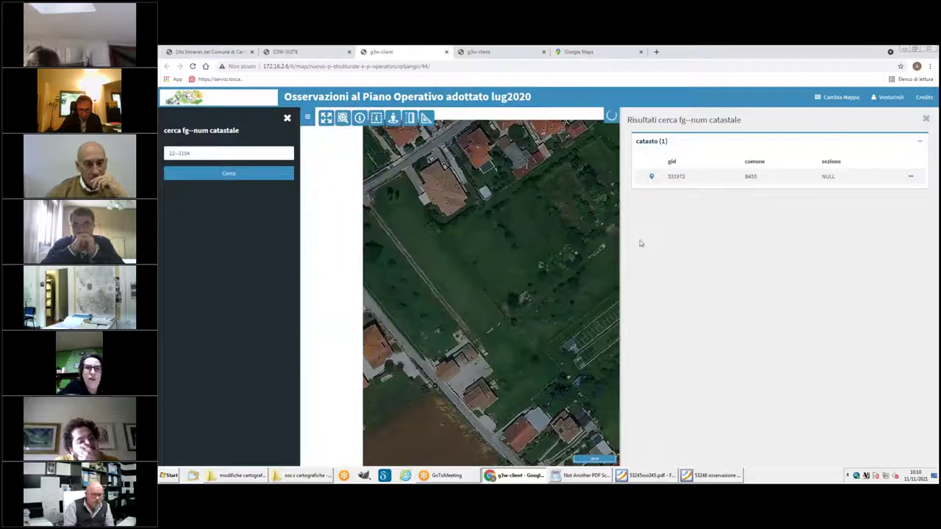
click(652, 177)
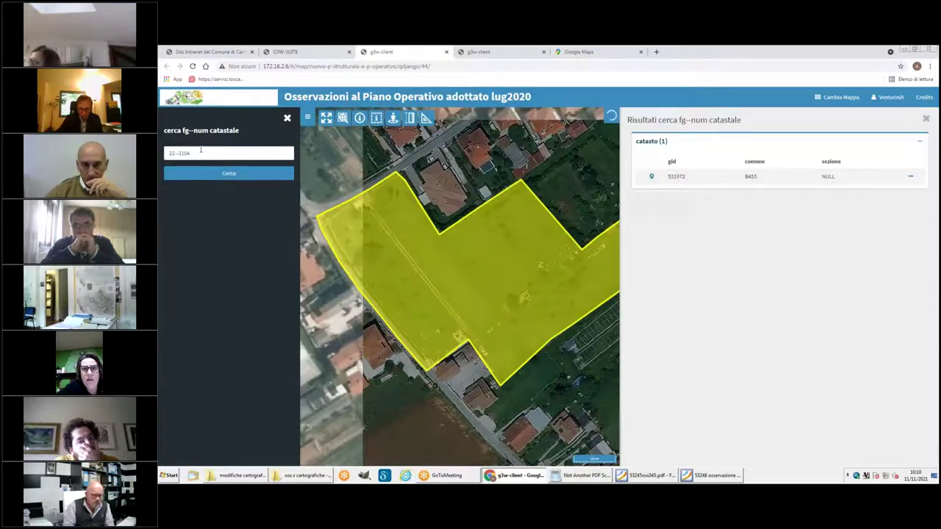
Replace the cadastral reference with 22--3105 and search for it
triple_click(192, 153)
text(22-3105)
click(221, 171)
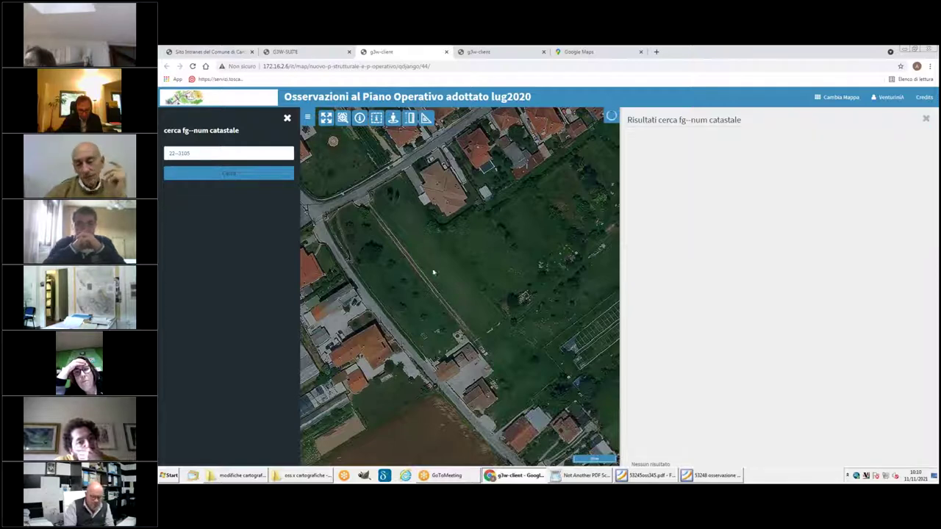
Change the cadastral reference back to 22--3104, repeat the search and highlight the parcel on the orthophoto
click(192, 154)
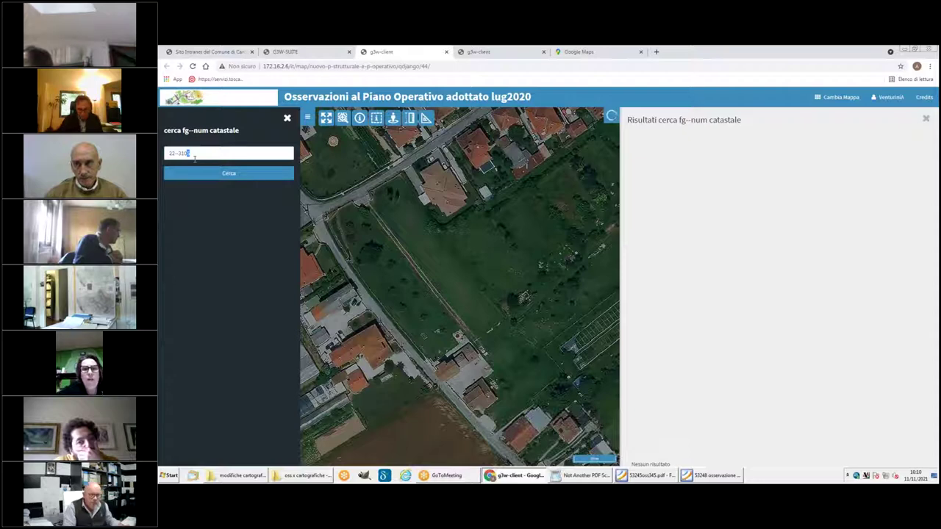
click(222, 174)
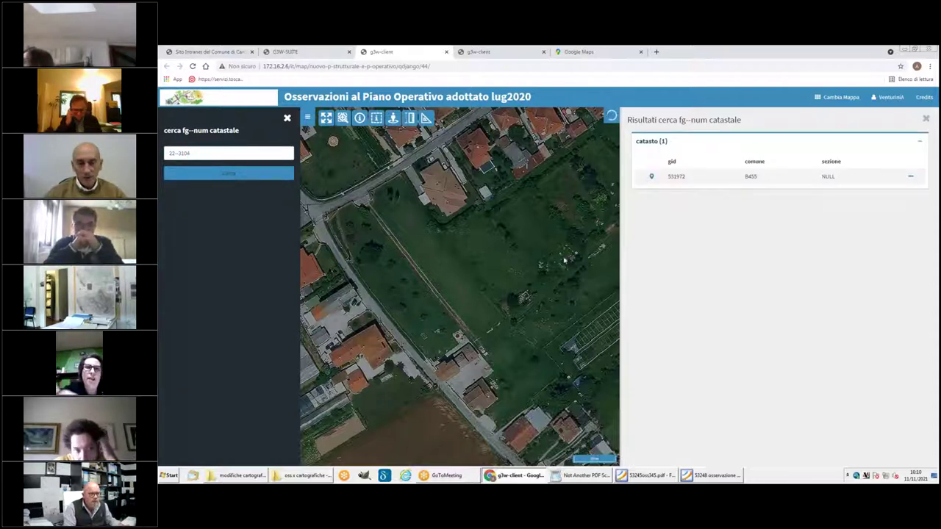
click(651, 177)
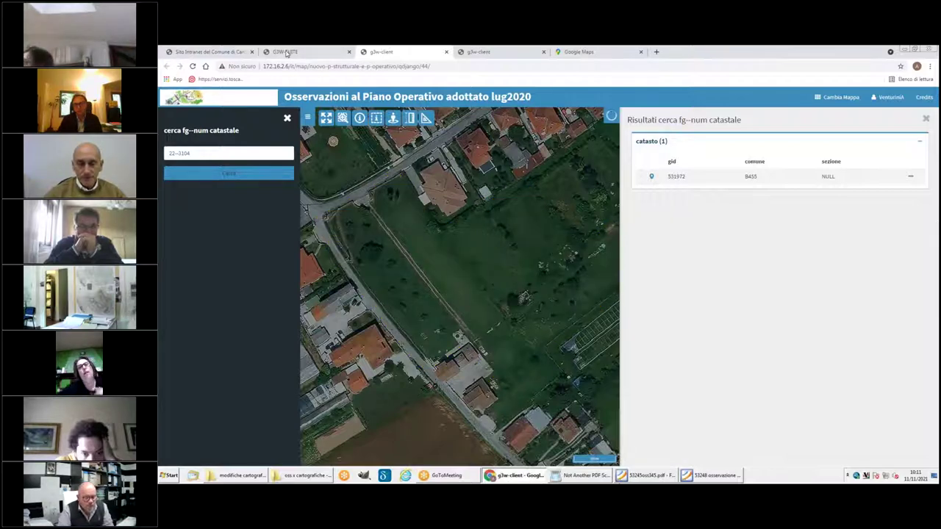
Switch to the observation 347 PDF in Foxit Reader and reread its cadastral data, request and plan extracts
click(286, 53)
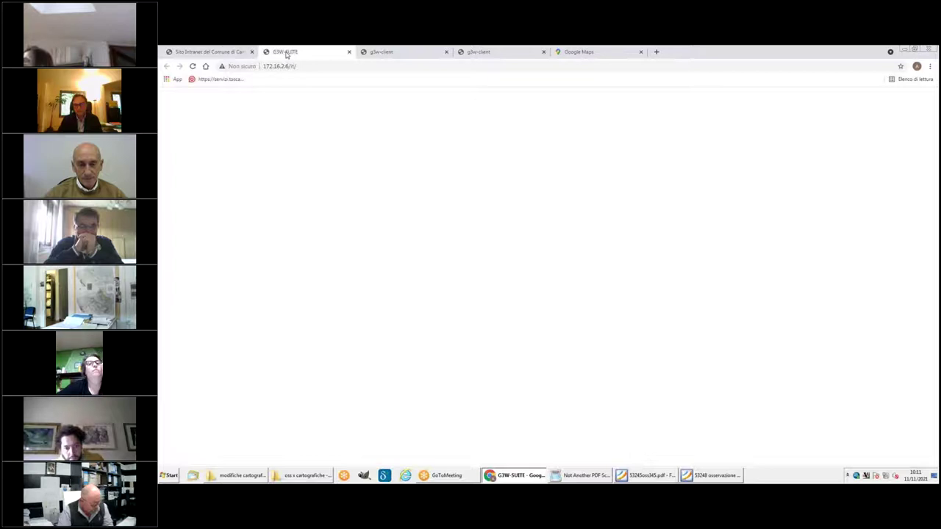
click(736, 475)
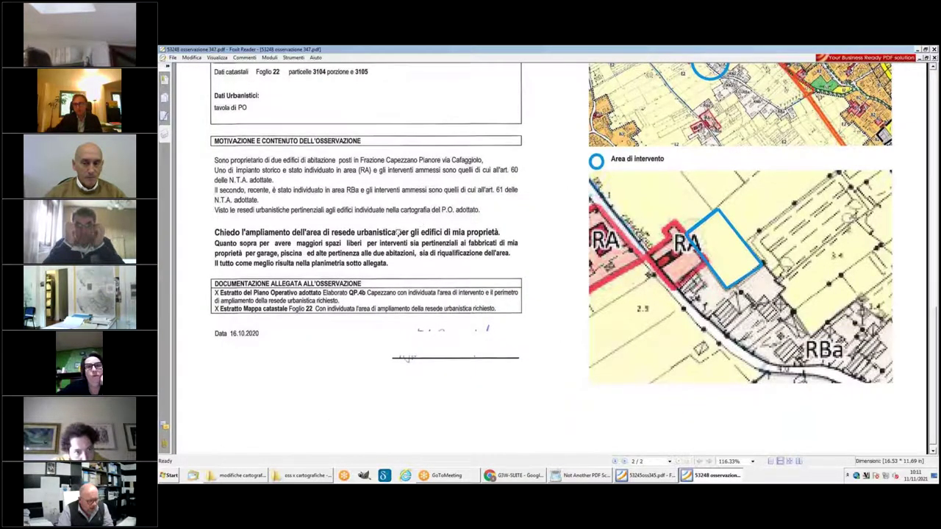
scroll(750, 348, up, 2)
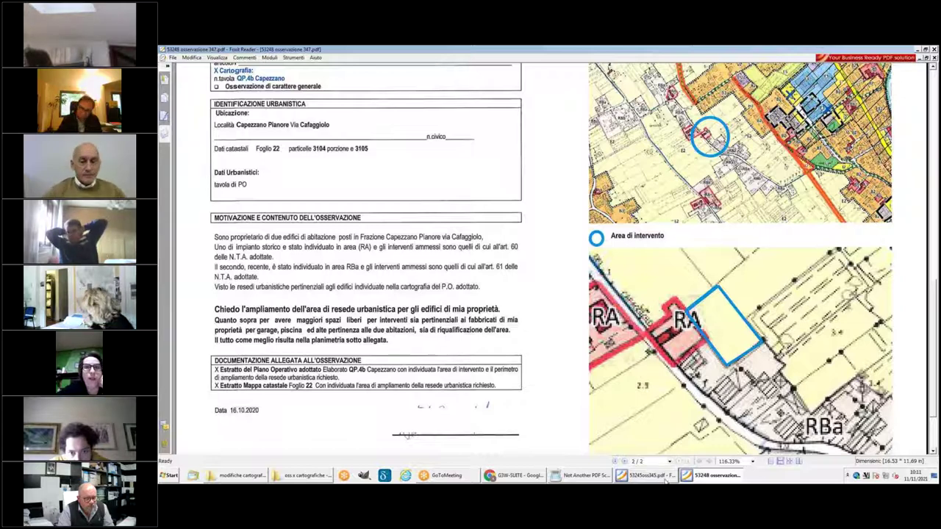
Go back to Chrome, look through the open map pages and return to the Osservazioni al Piano Operativo adottato lug2020 map
mouse_move(511, 478)
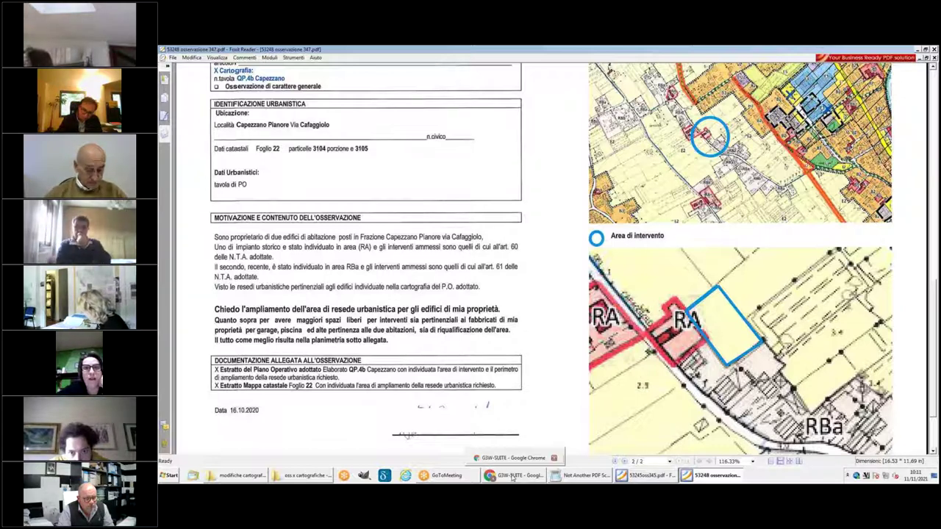
click(513, 475)
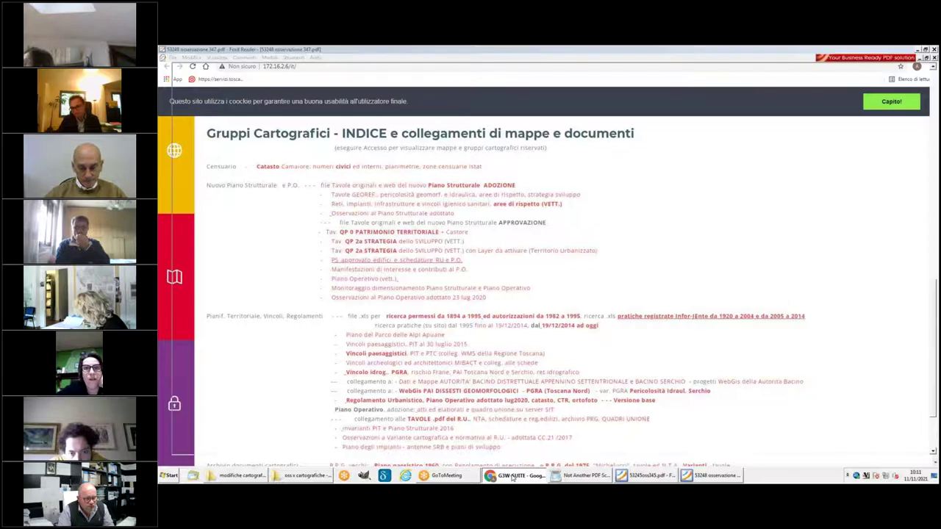
click(512, 476)
click(518, 478)
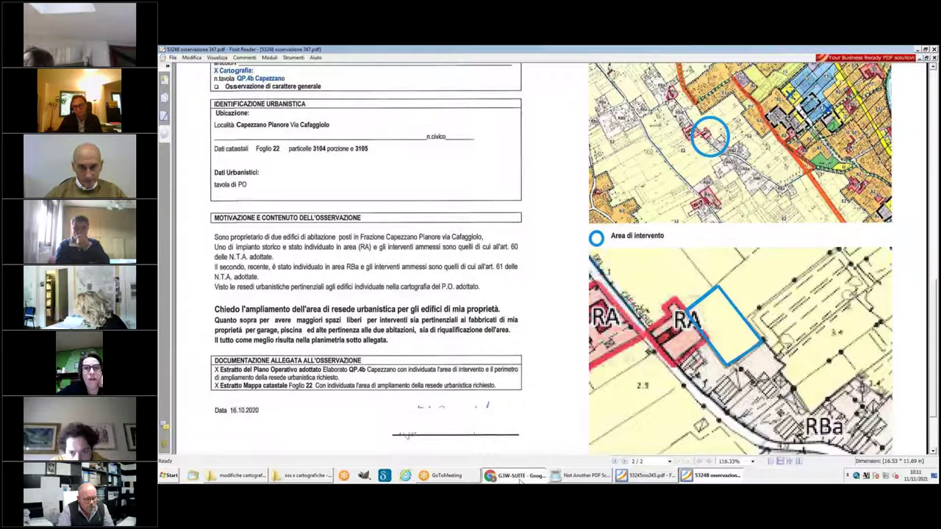
click(605, 57)
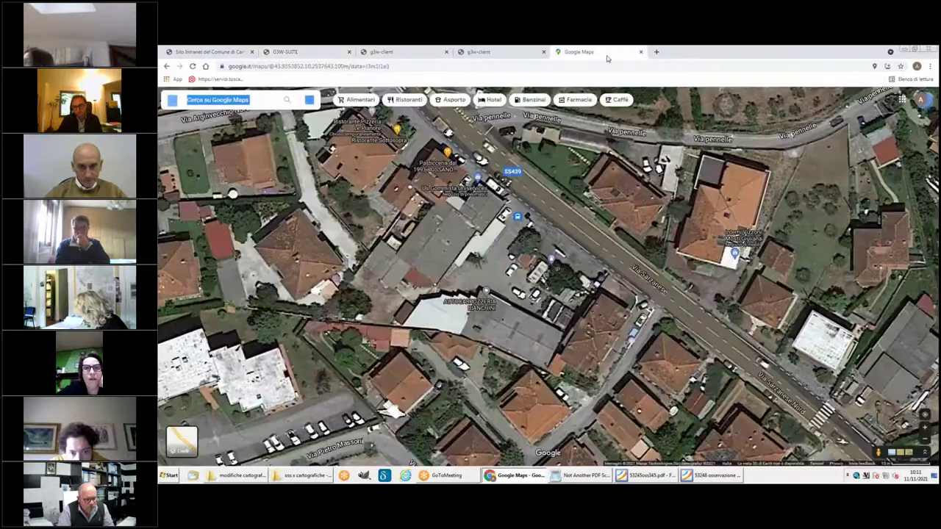
click(527, 57)
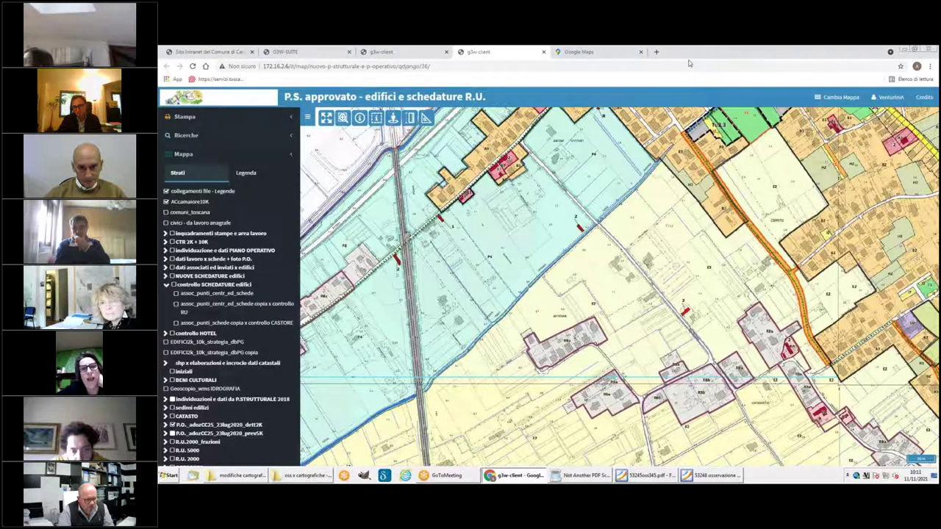
click(340, 53)
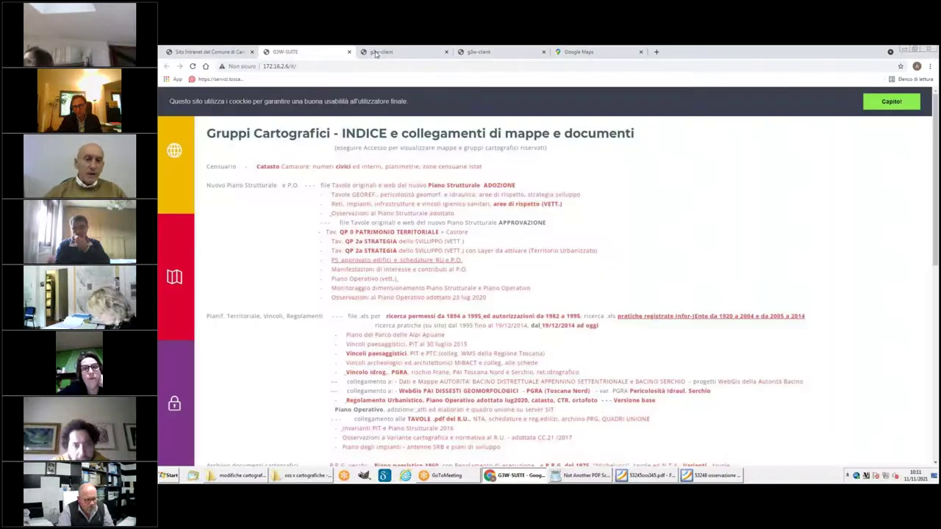
click(397, 52)
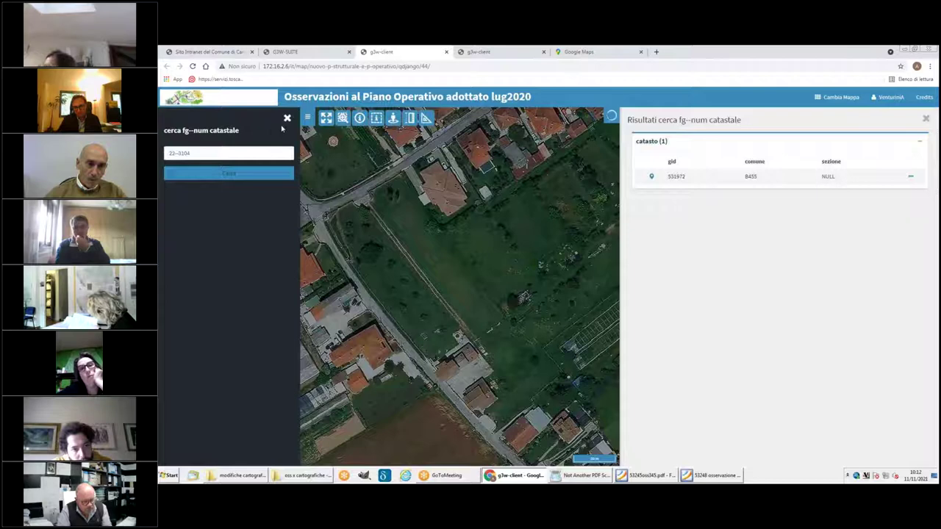
Repeat the cadastral search for 22--3104 and highlight the matching parcel on the orthophoto
click(236, 175)
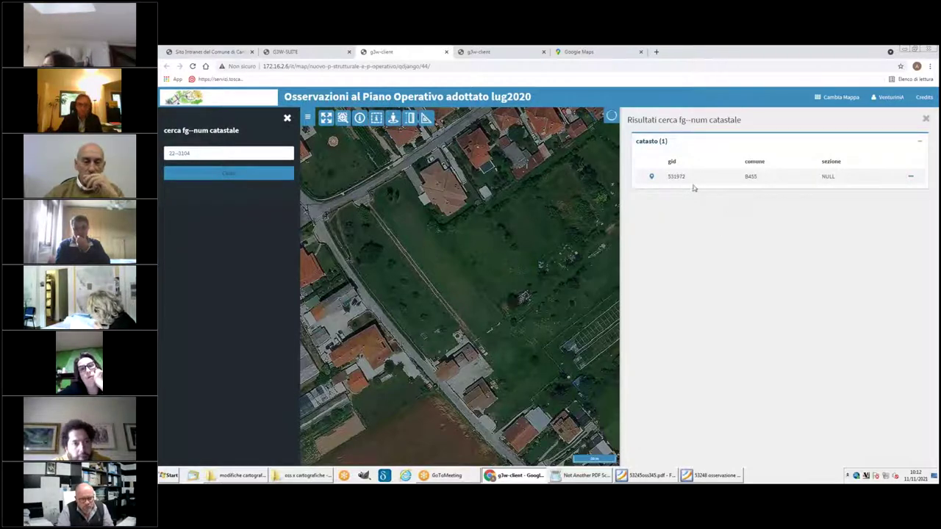
click(652, 176)
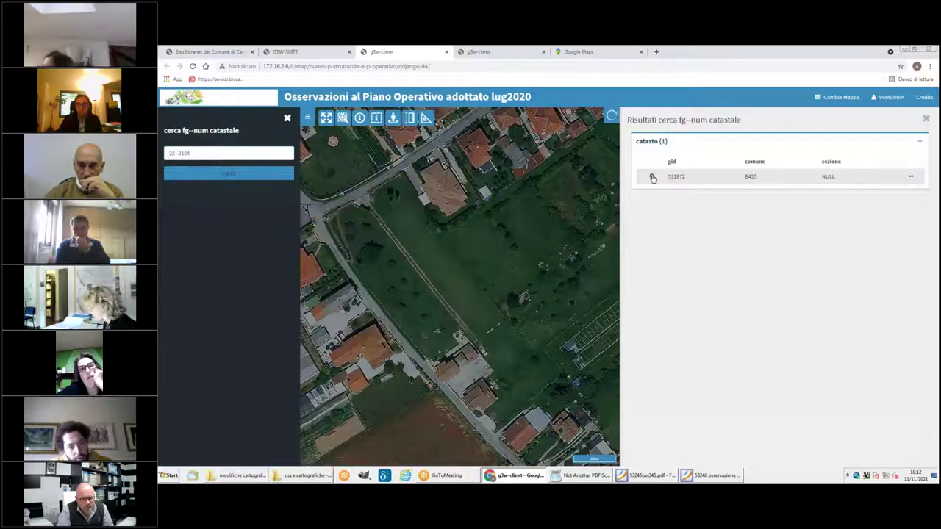
click(651, 178)
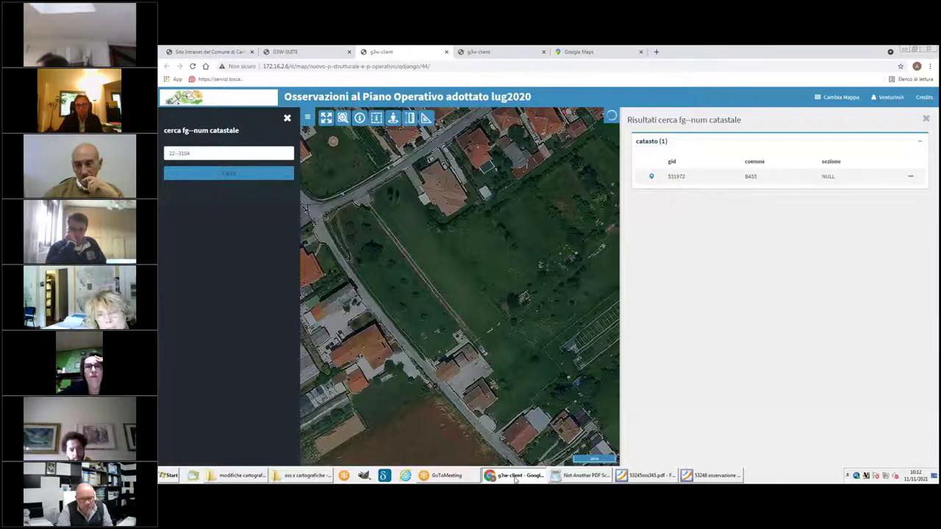
In the Osservazioni al Piano Operativo adottato lug2020 map, leave the cadastral search form and turn on the P.O._adoz.TAVOLE MODIFICATE 23giugno2021 layer
click(461, 53)
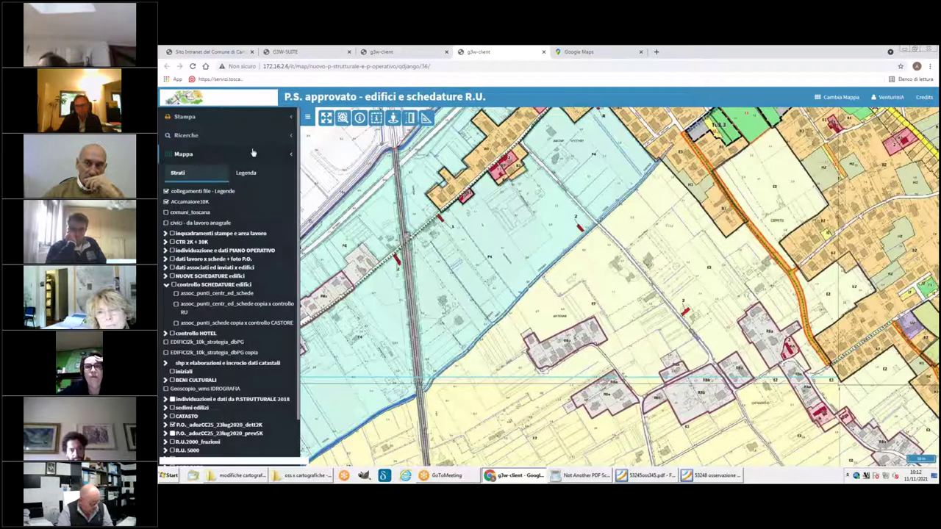
click(294, 52)
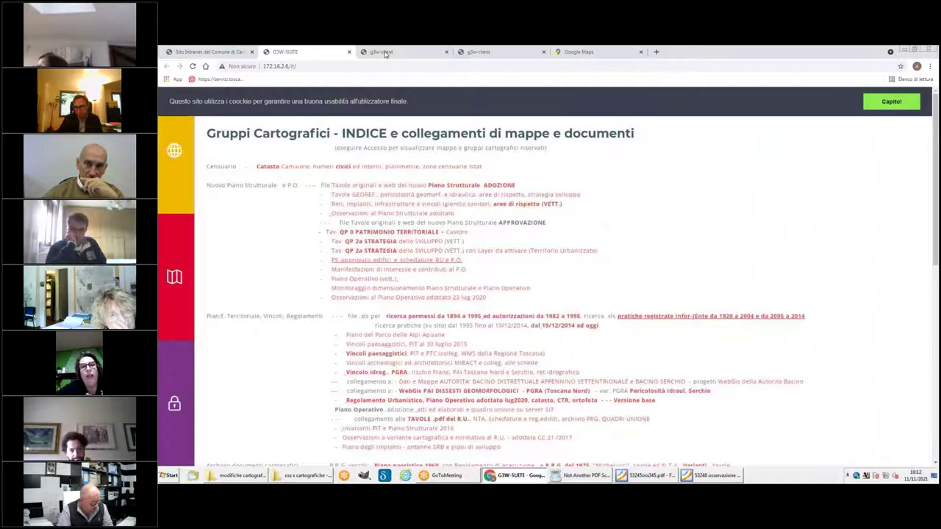
click(386, 52)
click(288, 118)
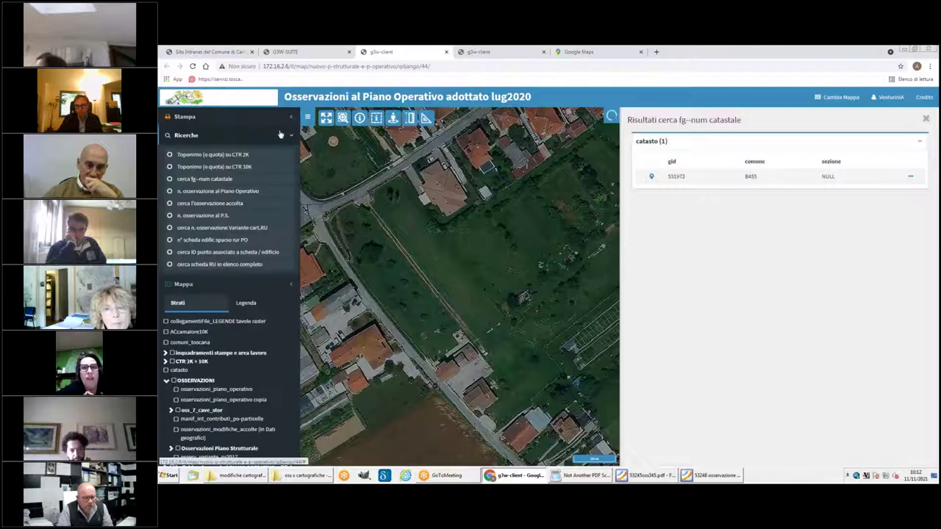
scroll(172, 403, down, 3)
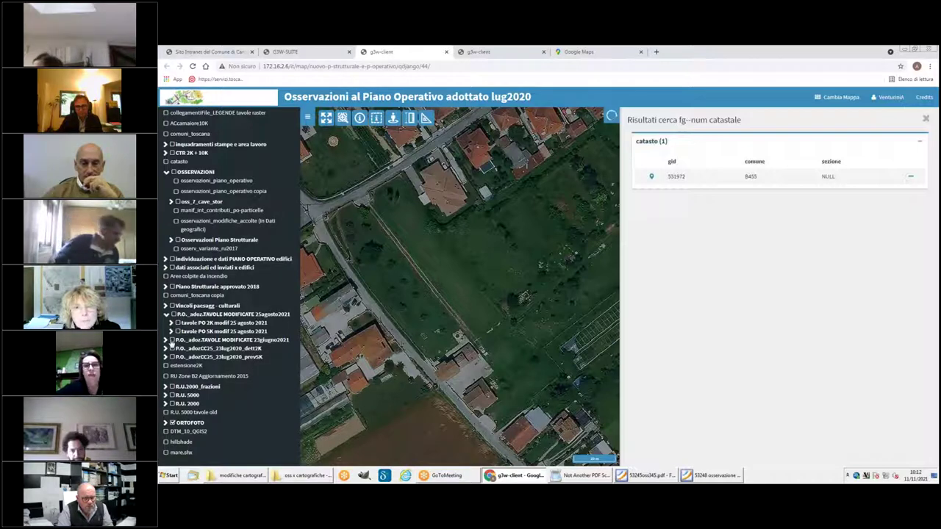
click(172, 341)
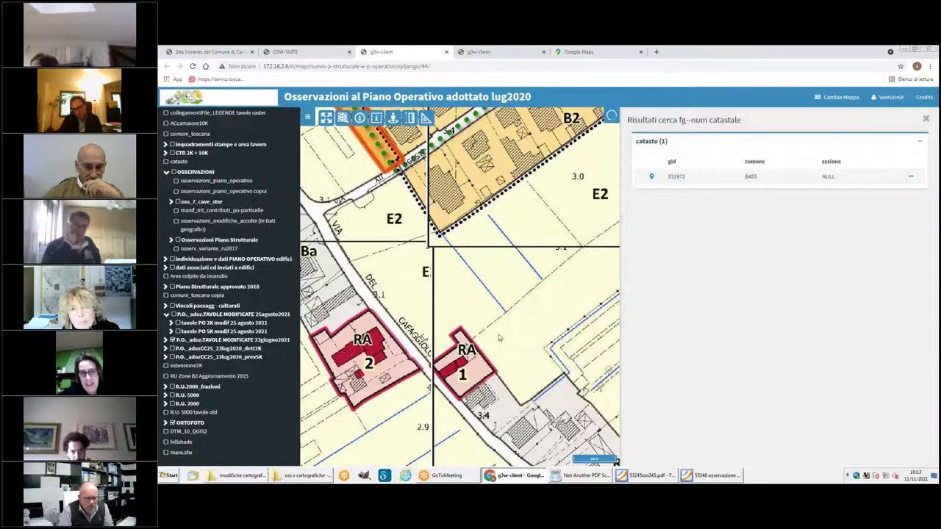
Zoom to the parcel from the cadastral search result and highlight it on the modified plan tables
mouse_move(671, 177)
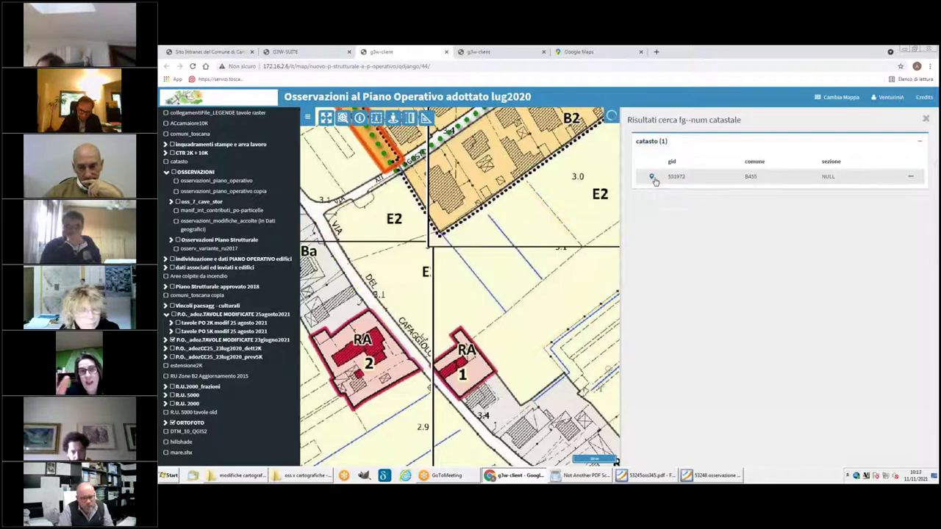
click(652, 178)
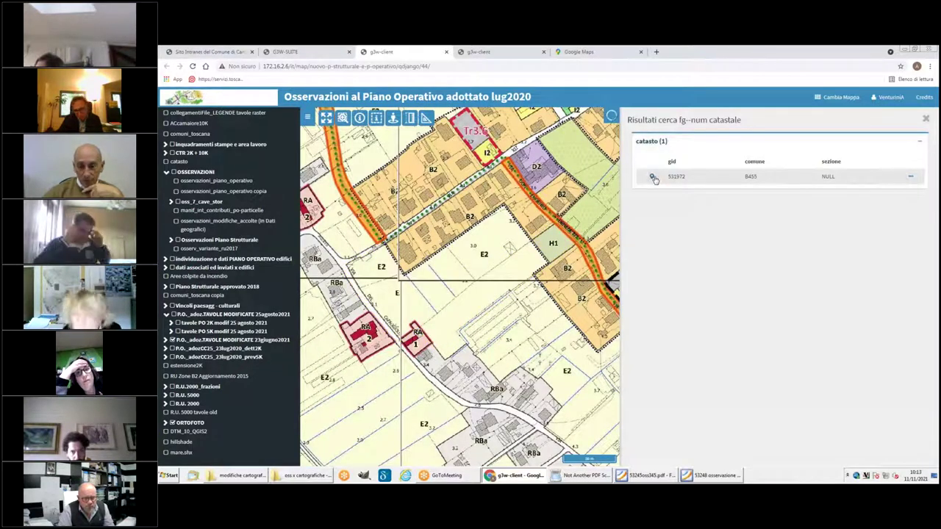
click(652, 178)
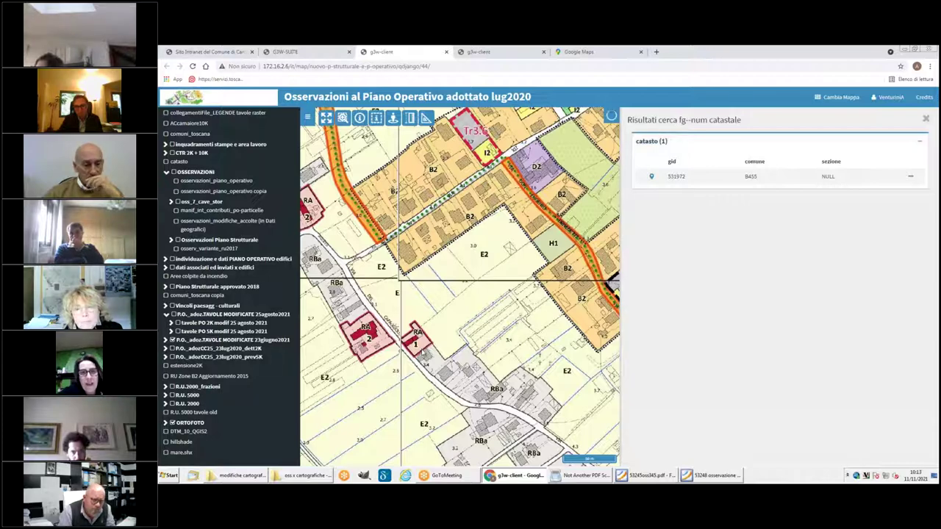
click(651, 177)
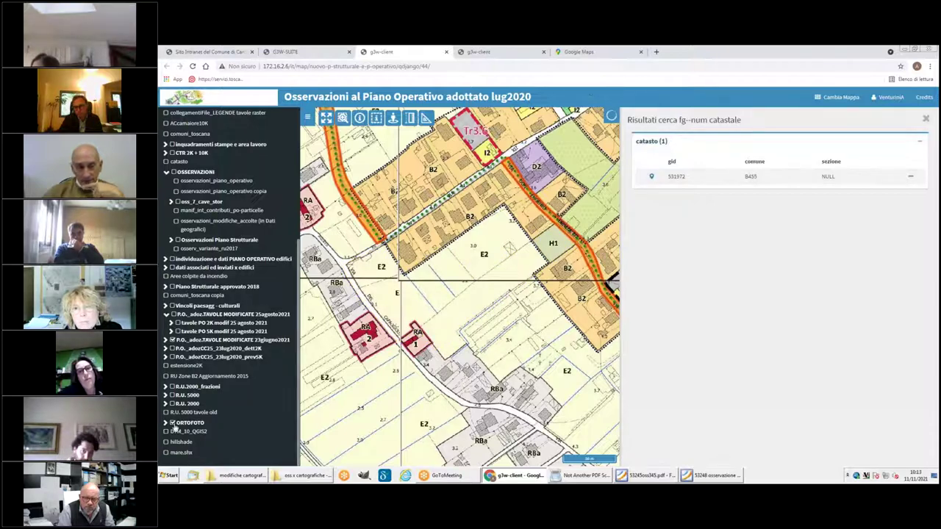
Turn off the P.O._adoz.TAVOLE MODIFICATE 23giugno2021 layer and examine the buildings beside the road up close on the orthophoto
click(173, 340)
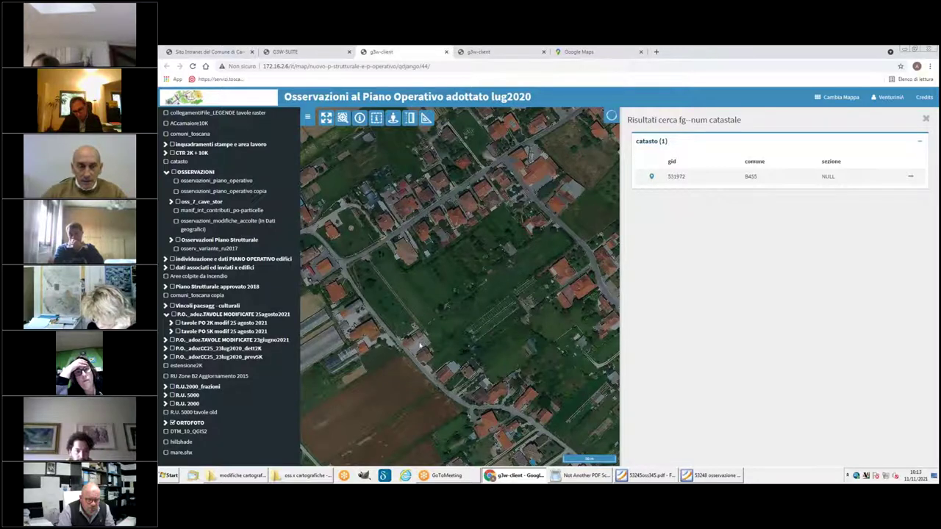
scroll(418, 343, up, 2)
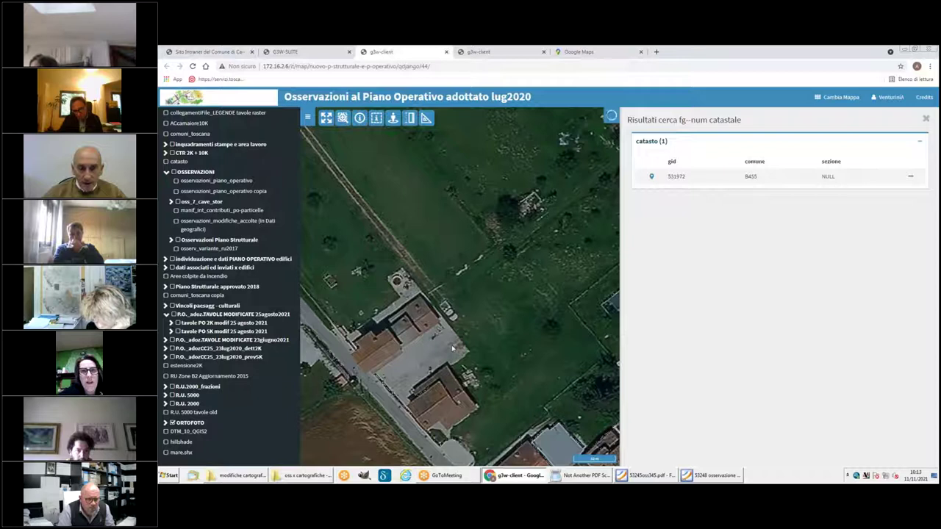
drag(455, 348, 471, 337)
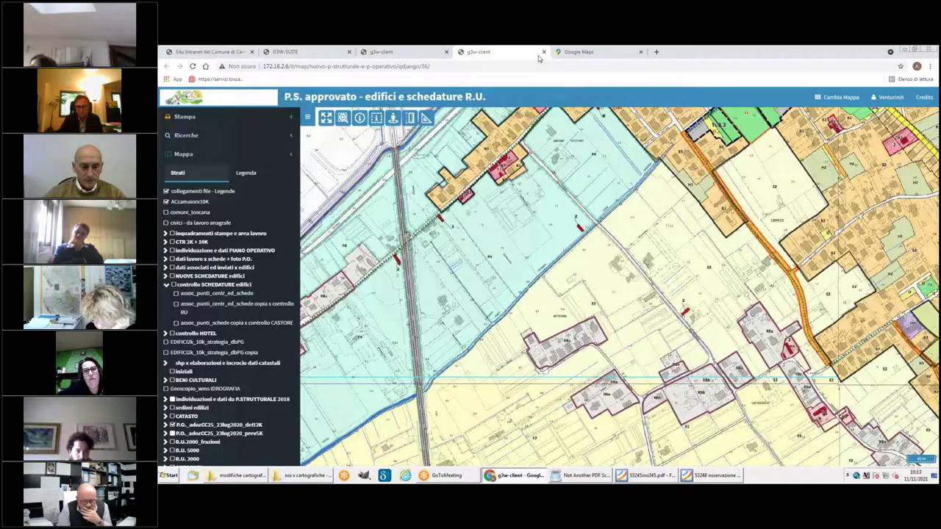
Switch to the Google Maps satellite view and widen it to look for the area of the parcel
click(539, 54)
click(602, 54)
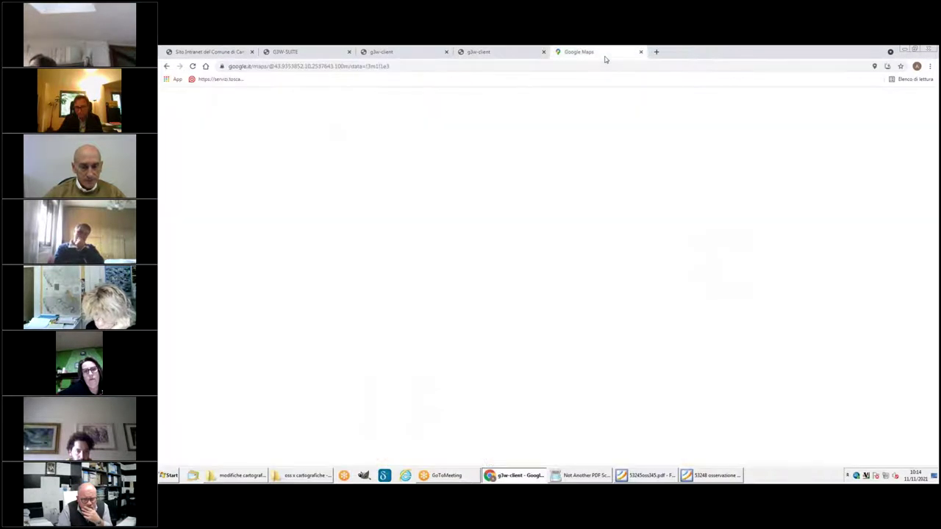
scroll(460, 317, down, 5)
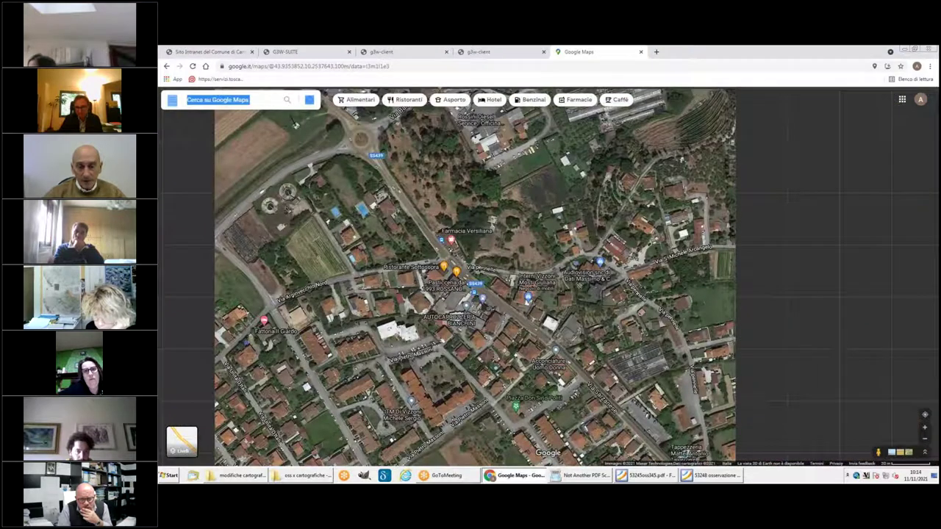
scroll(461, 317, down, 2)
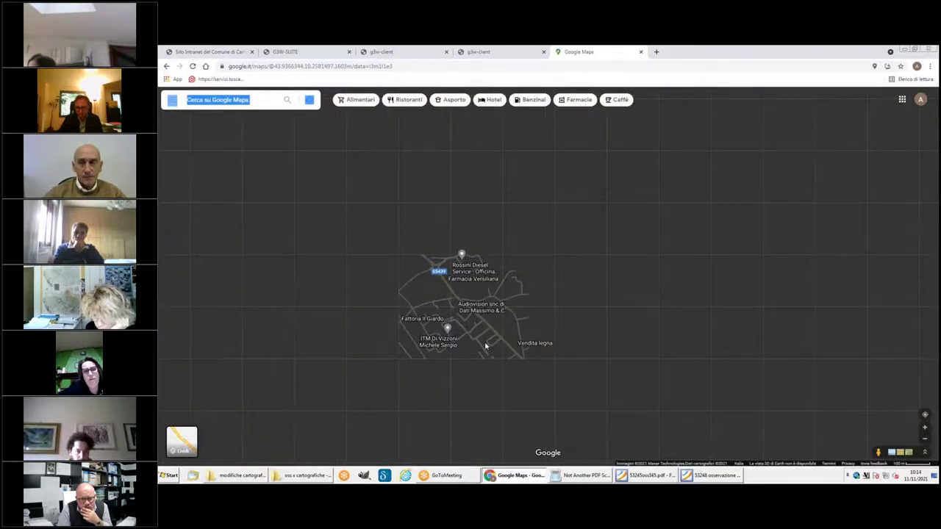
scroll(494, 450, up, 2)
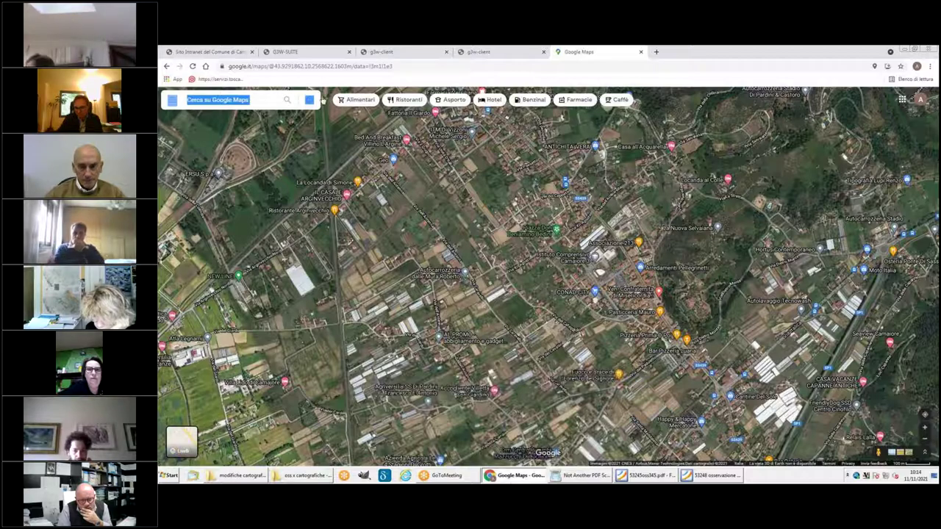
Go back to the Osservazioni map and examine the parcel's wider surroundings on the orthophoto for landmarks
click(379, 53)
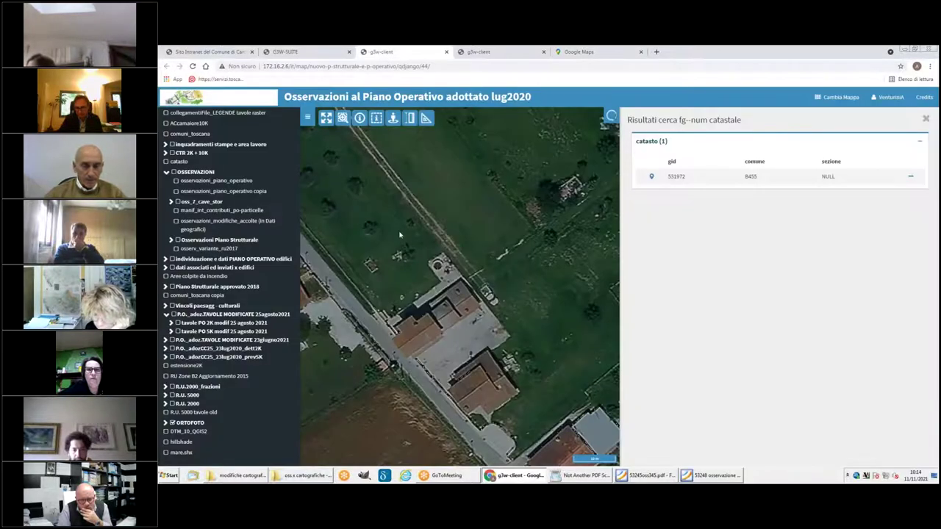
scroll(400, 235, down, 1)
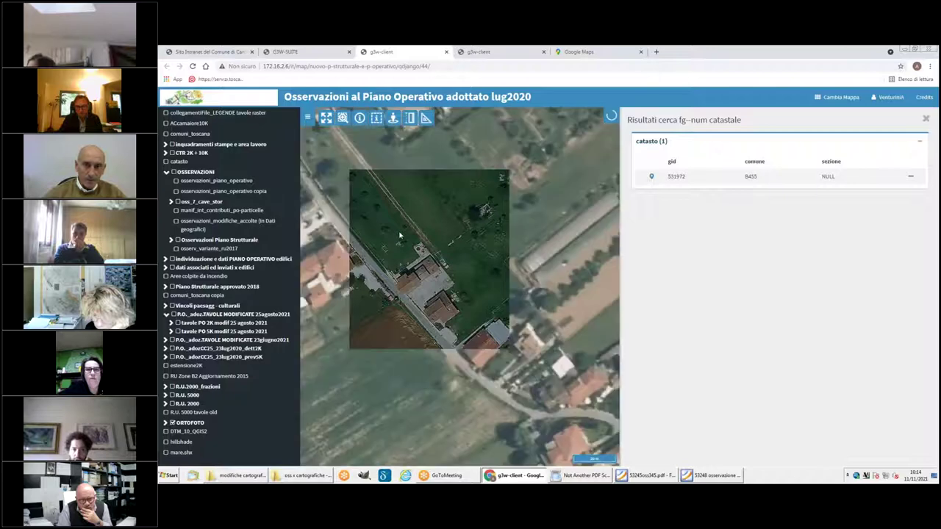
scroll(400, 235, down, 1)
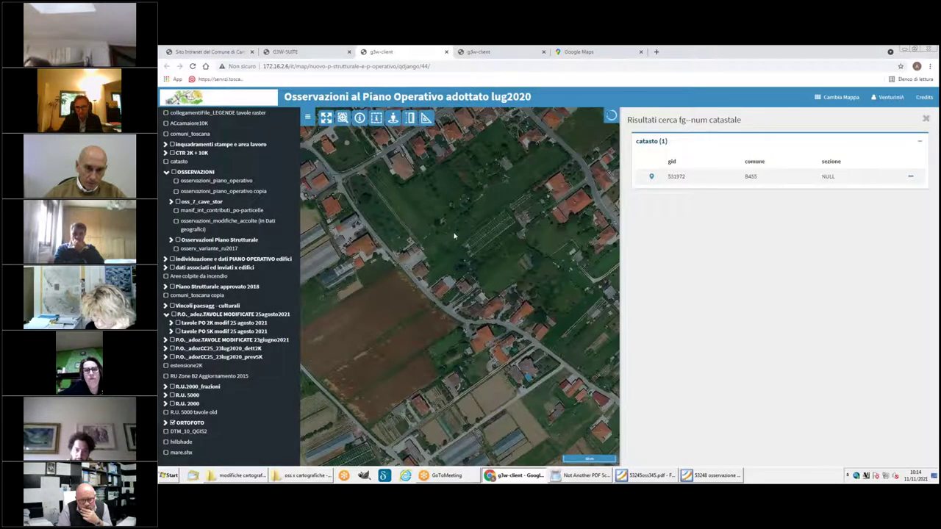
scroll(451, 237, down, 1)
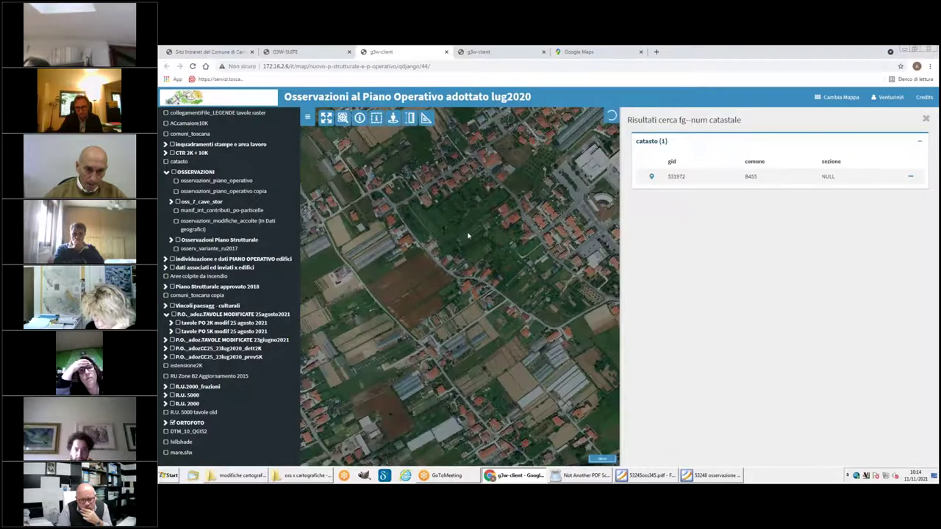
scroll(470, 242, down, 1)
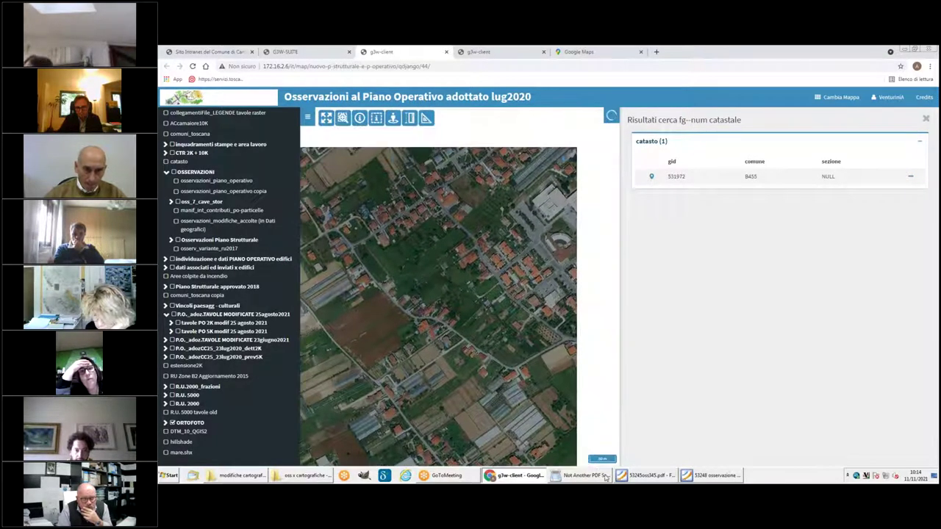
Return to Google Maps and locate the same fields and buildings along Via del Cafaggiolo in the satellite view
click(581, 53)
scroll(531, 318, up, 2)
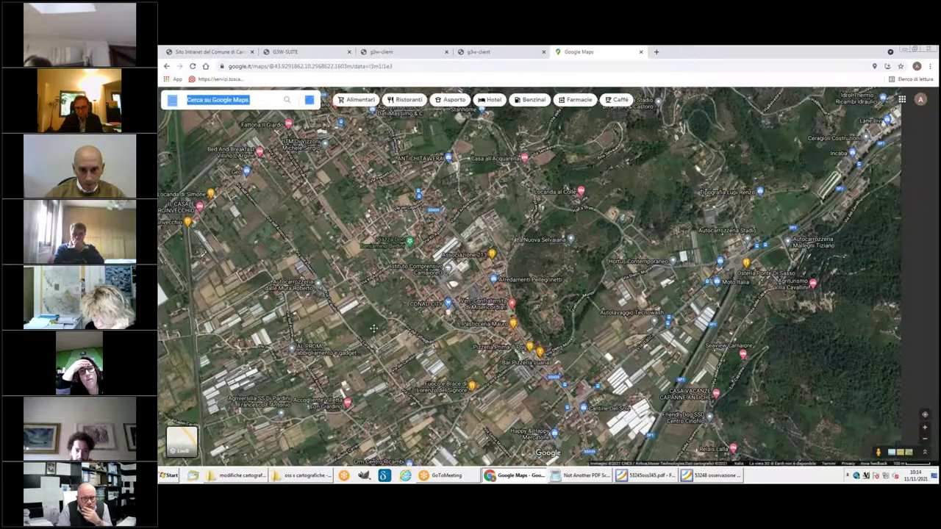
scroll(432, 309, up, 2)
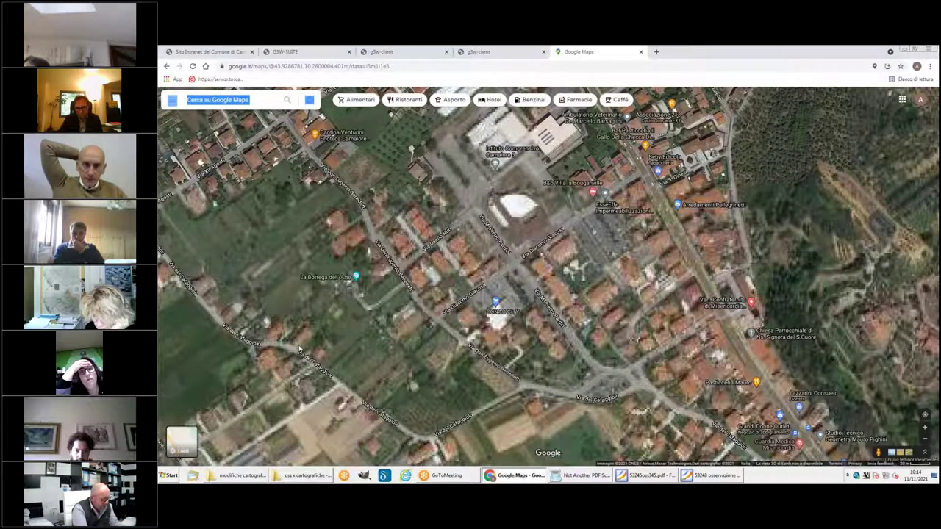
scroll(294, 277, up, 1)
drag(471, 280, 660, 292)
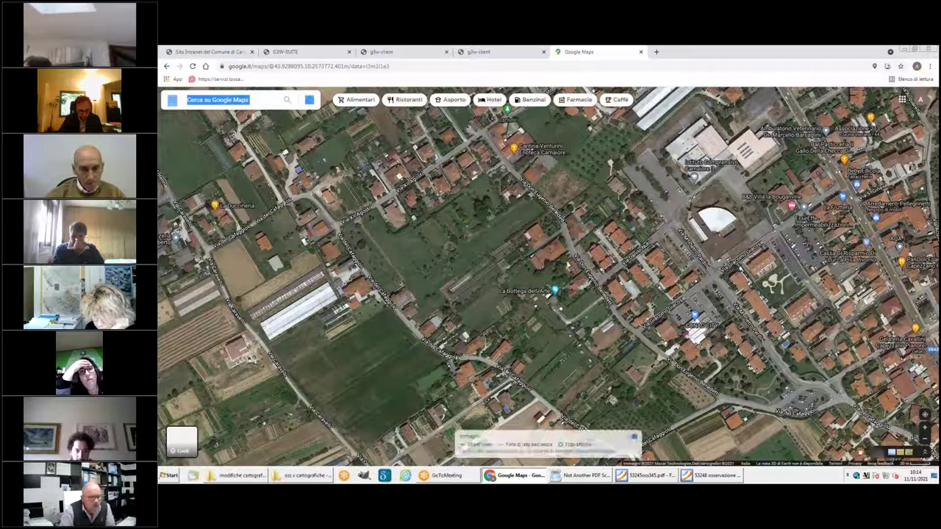
Open Street View on Via del Cafaggiolo beside the parcel and move along the road past the stone building
drag(924, 414, 380, 141)
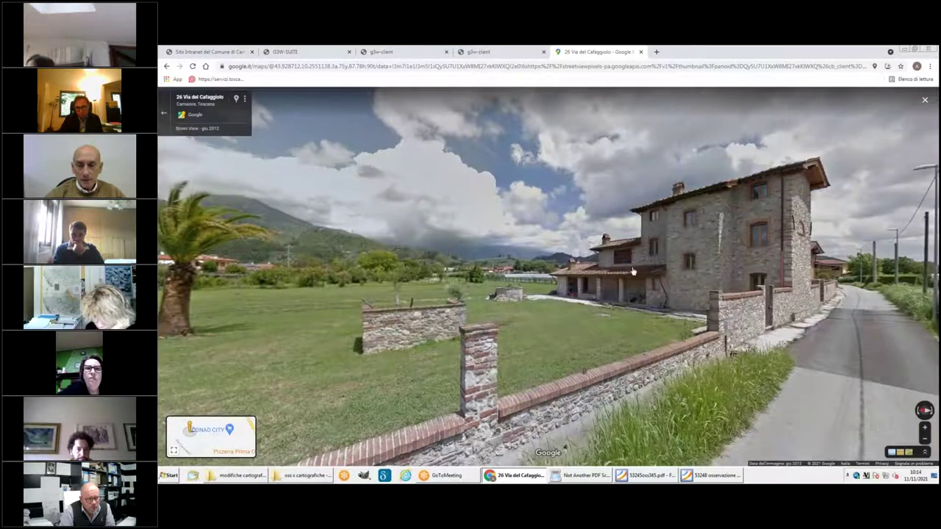
drag(735, 242, 541, 224)
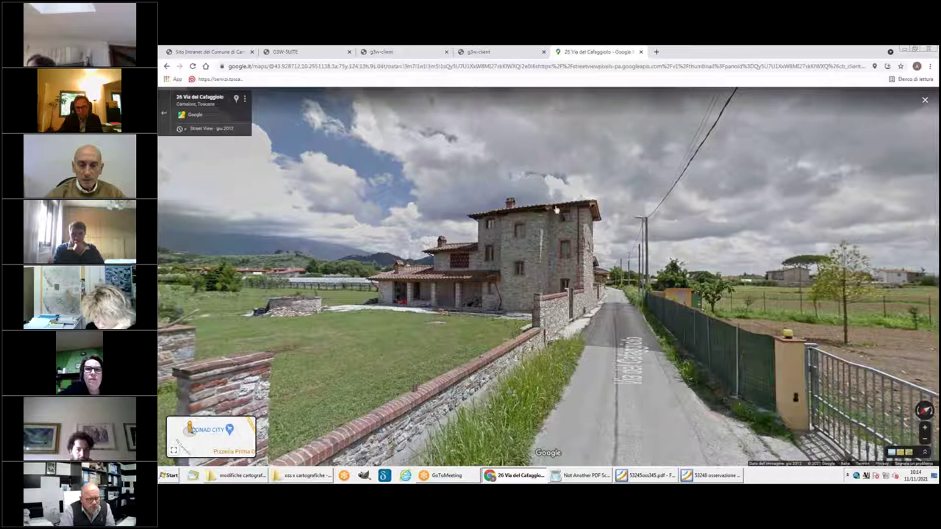
click(616, 301)
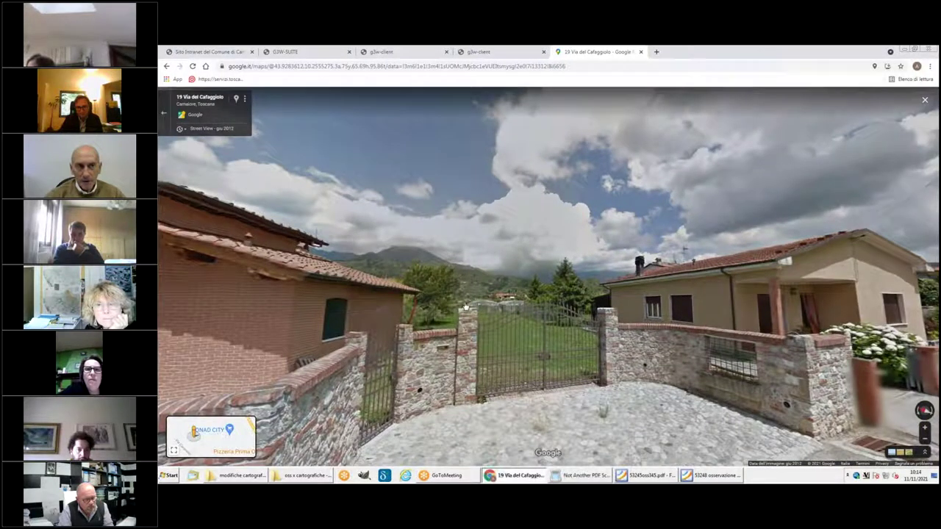
Inspect the brick house, gated entrance and stone building in Street View from different points along the boundary wall
drag(342, 270, 582, 200)
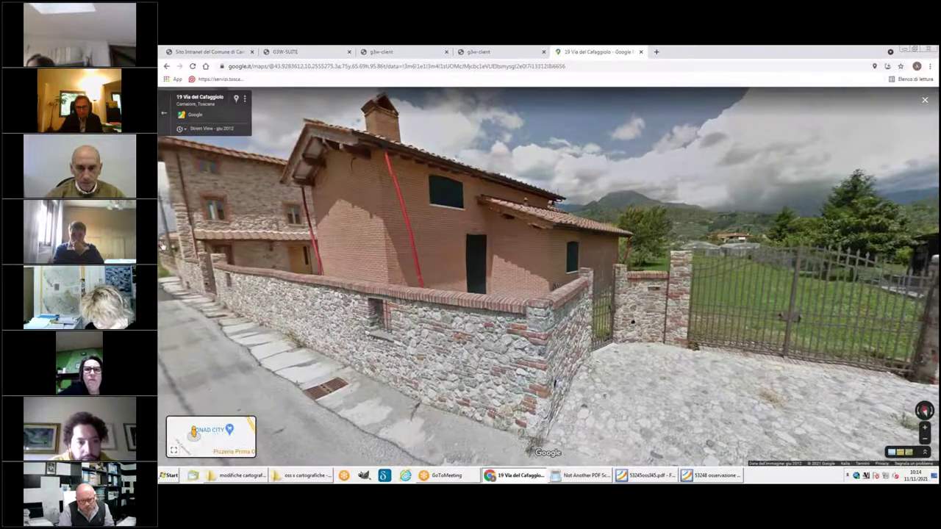
drag(296, 264, 452, 281)
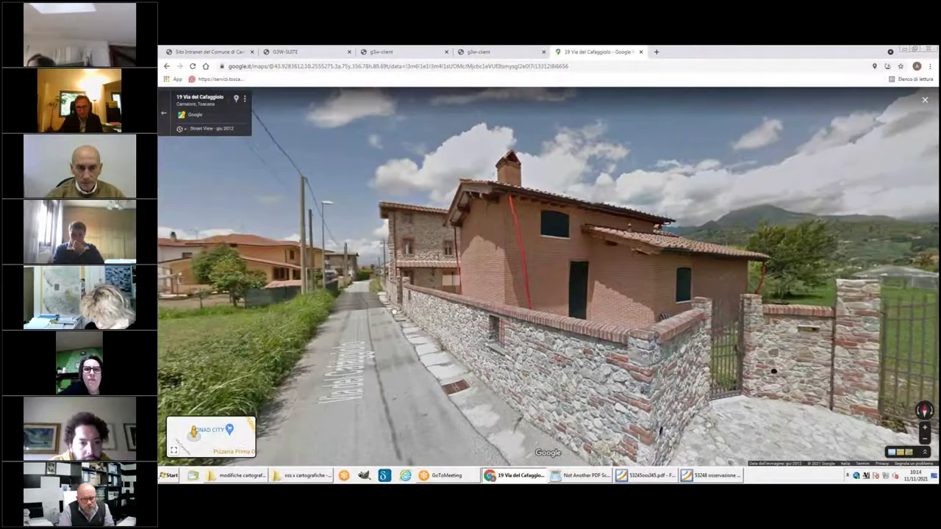
click(384, 311)
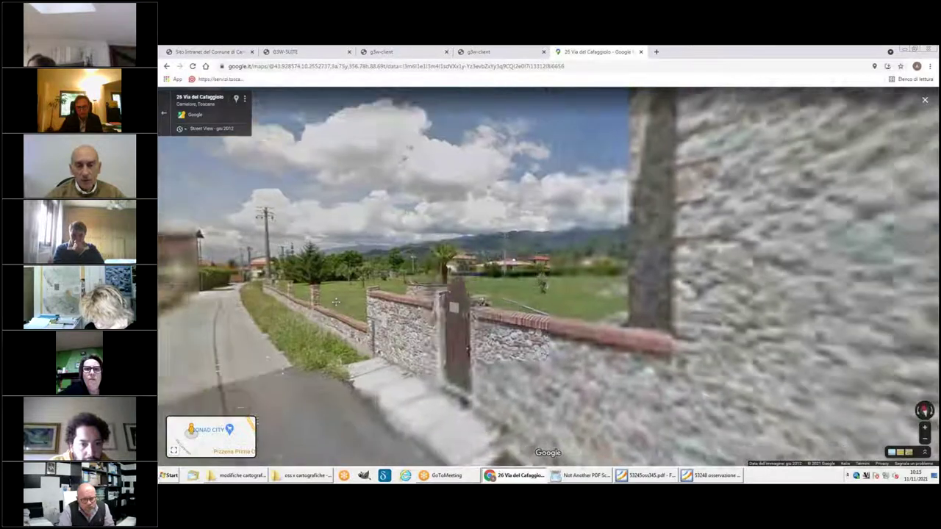
click(288, 332)
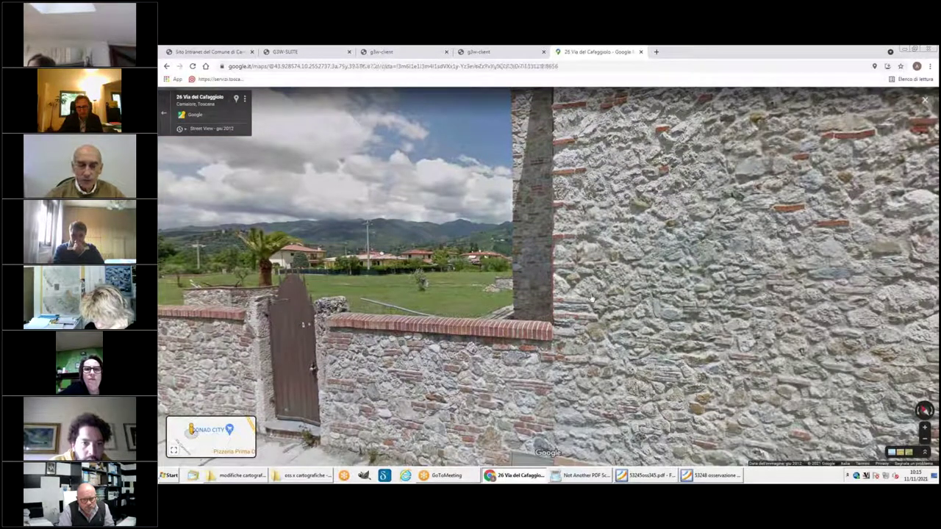
key(Right)
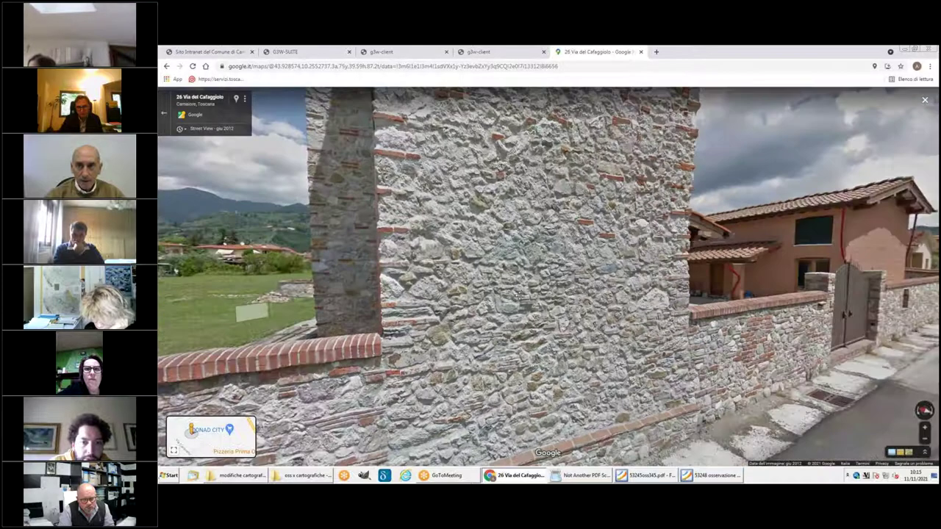
Move along Via del Cafaggiolo in Street View to the gated entrance and examine the brick house beyond the gate
key(Right)
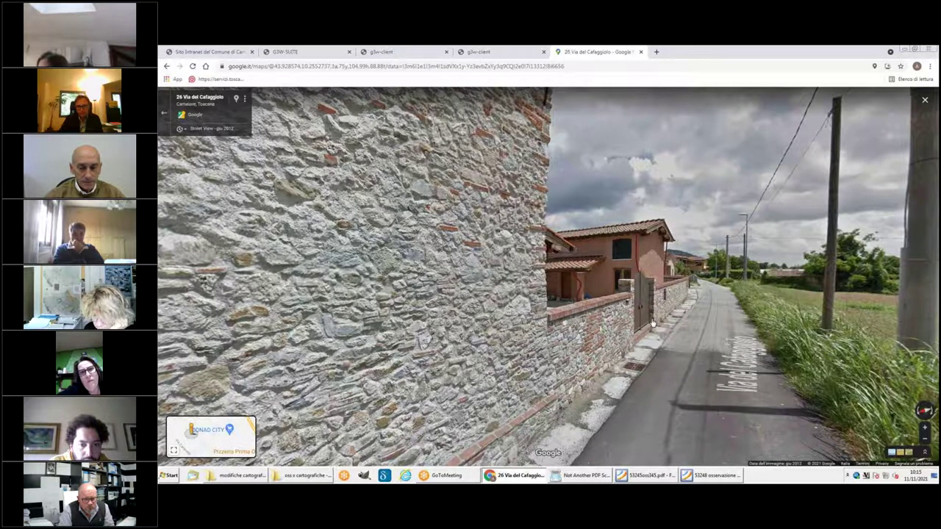
click(651, 323)
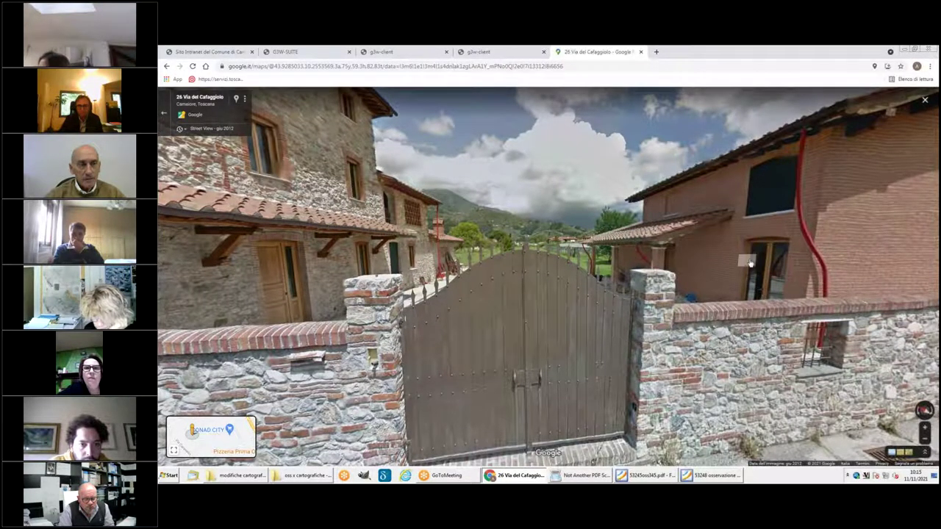
drag(887, 272, 564, 272)
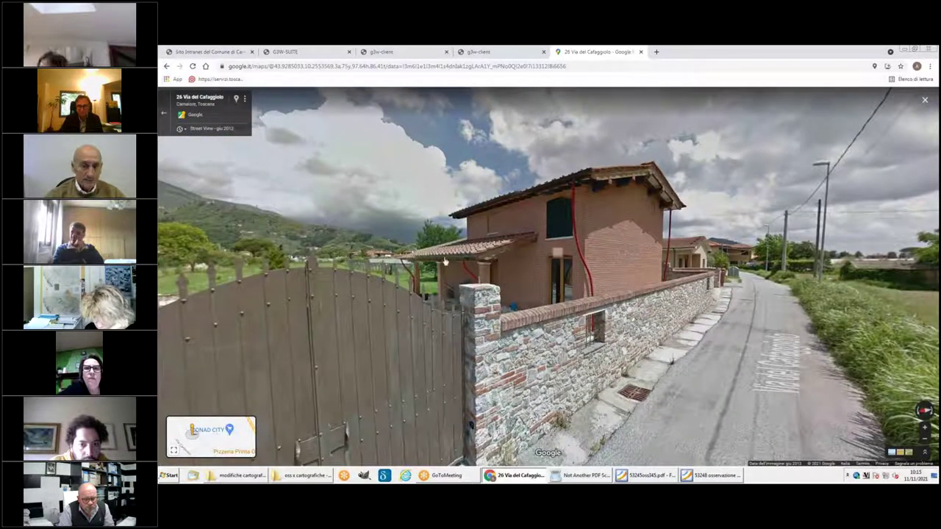
key(Left)
key(Left)
key(Left)
key(Left)
key(Left)
key(Left)
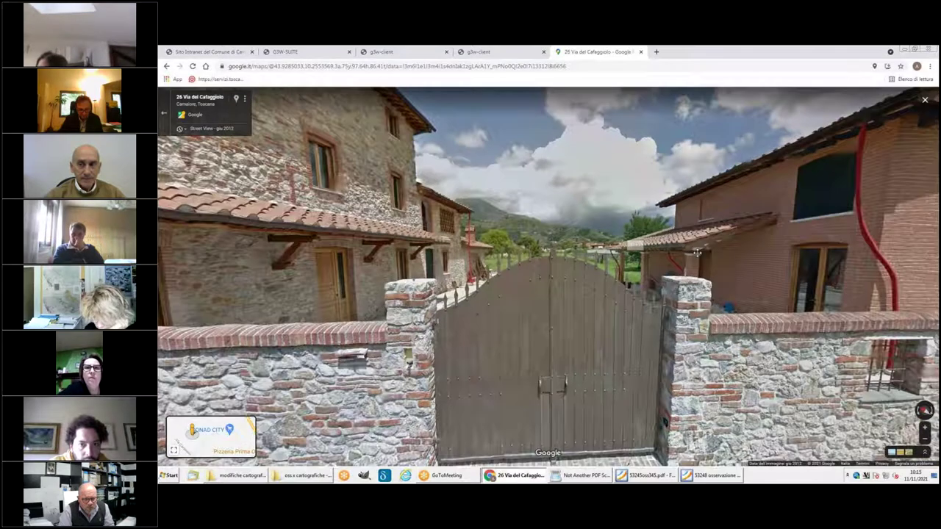
Look around from the gate in Street View, examining the stone building's facade and the brick house across the courtyard
key(Left)
key(Left)
key(Left)
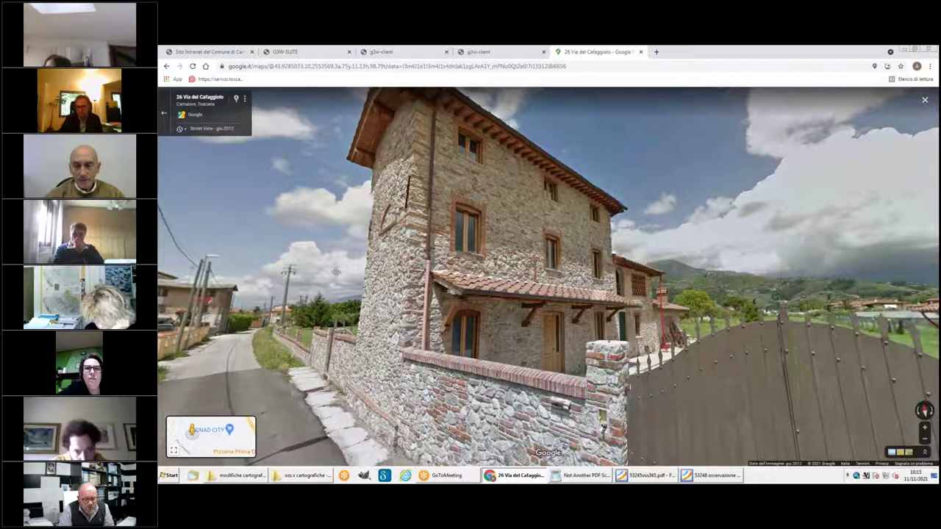
key(Right)
key(Right)
key(Right)
key(Right)
key(Right)
key(Right)
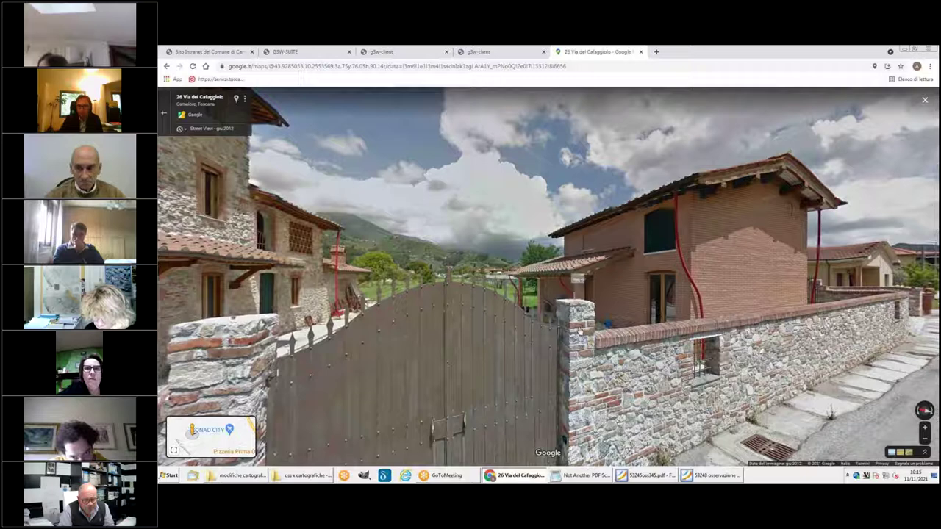
Close the observation 345 PDF and its reader window, and bring up the observation 347 PDF
click(642, 475)
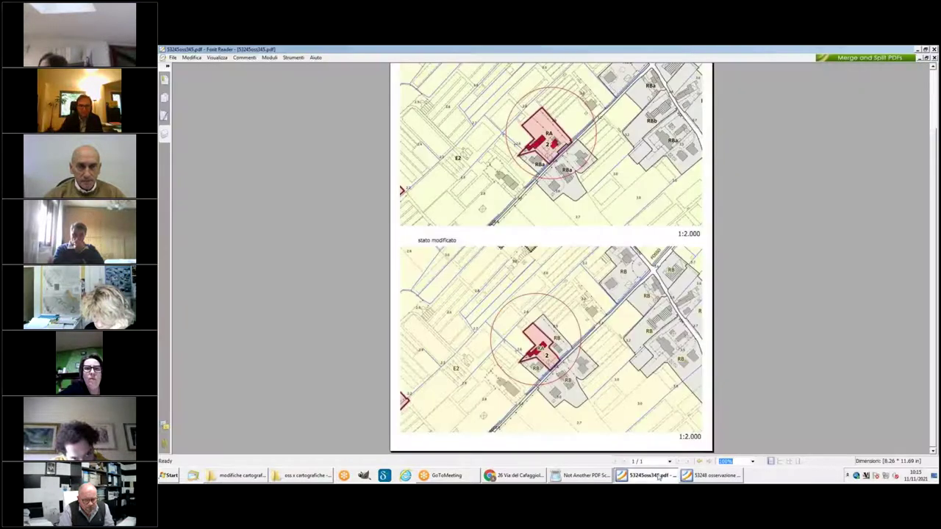
click(933, 57)
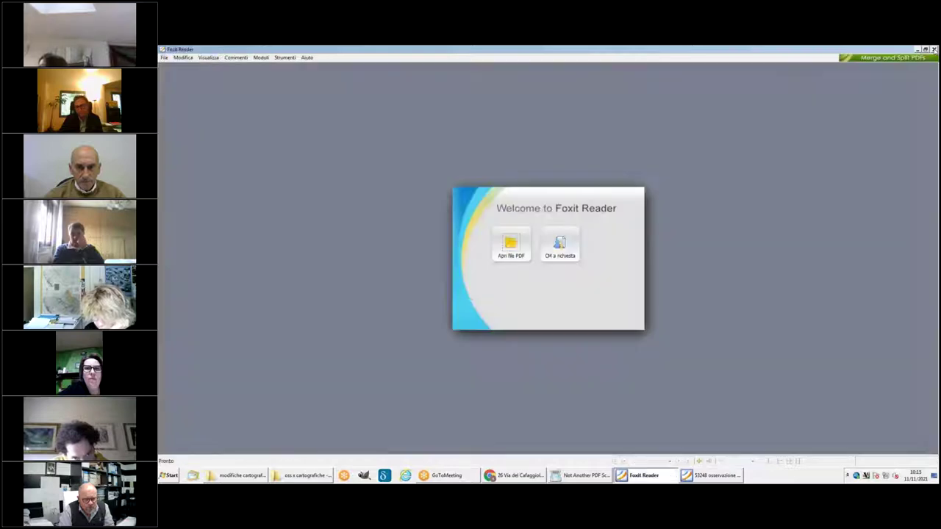
click(934, 50)
click(647, 475)
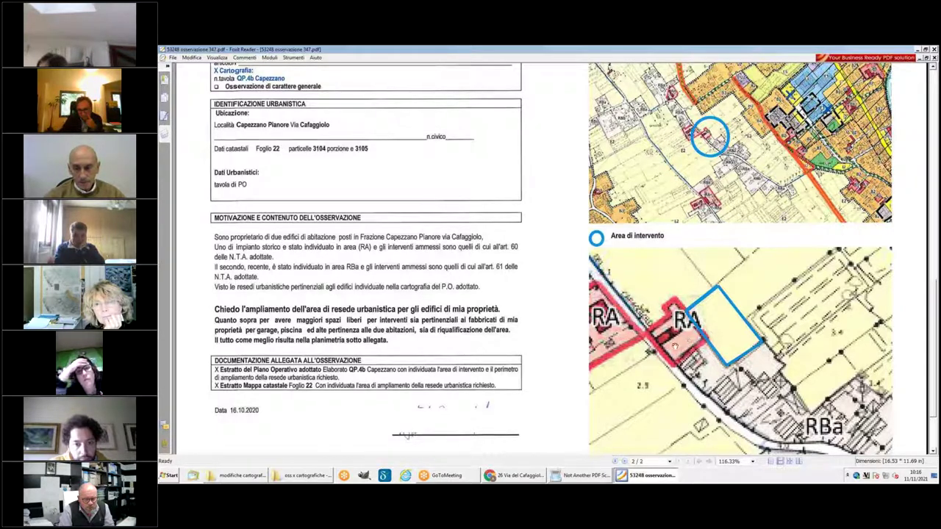
Compare the gate and the two buildings in Street View with the request and planimetry in the observation 347 PDF
click(521, 476)
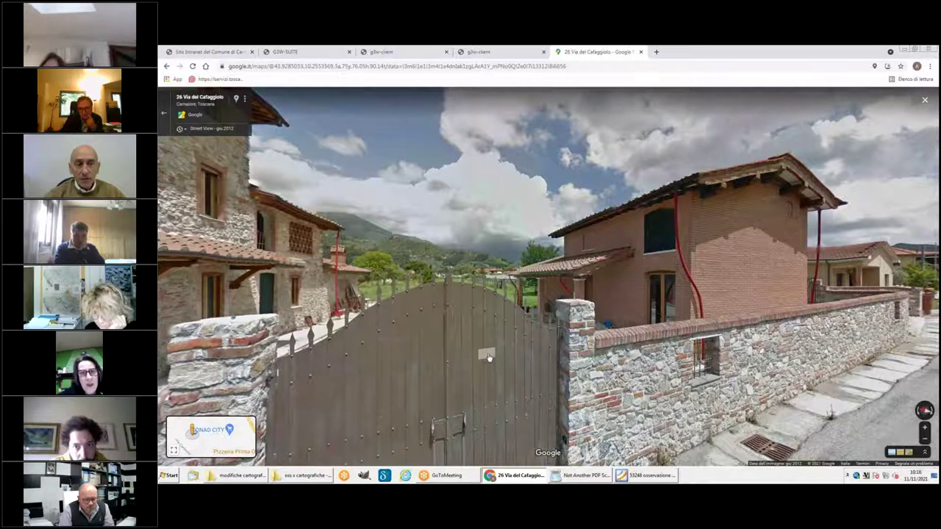
click(481, 280)
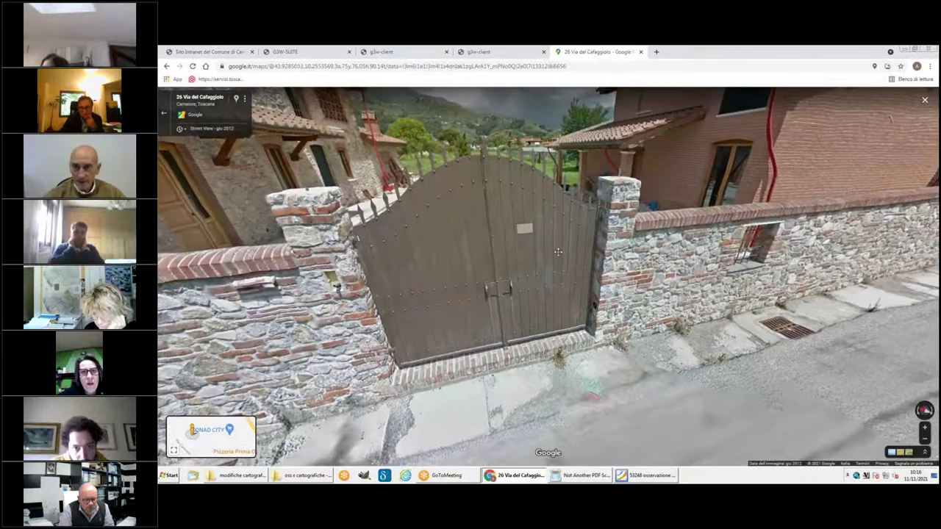
drag(519, 227, 581, 299)
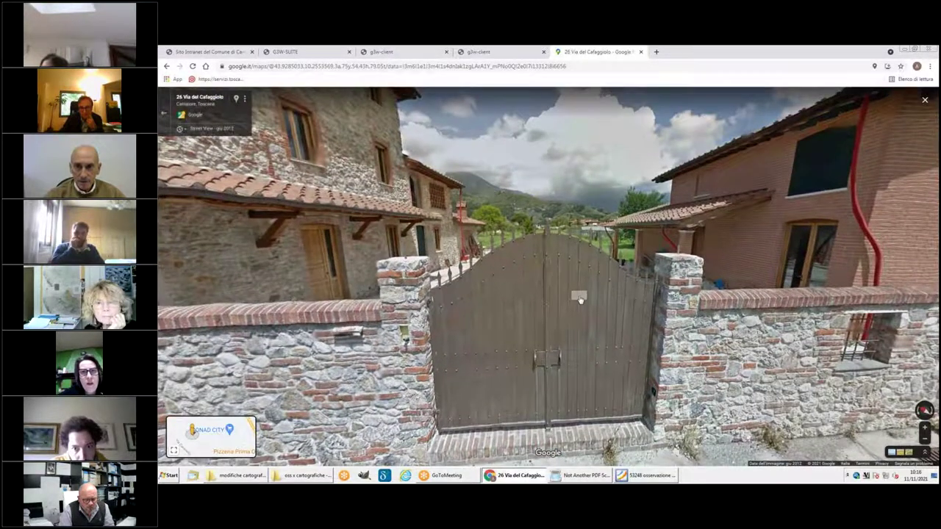
click(648, 476)
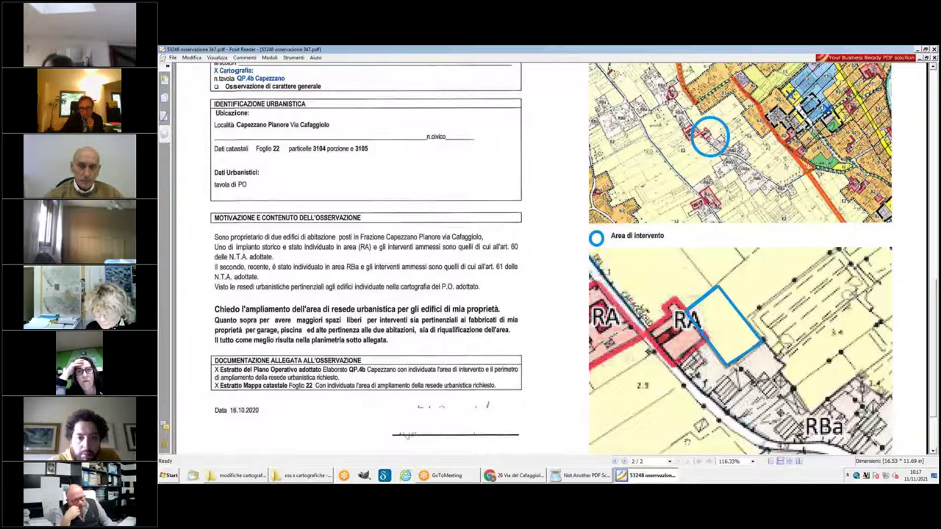
click(535, 476)
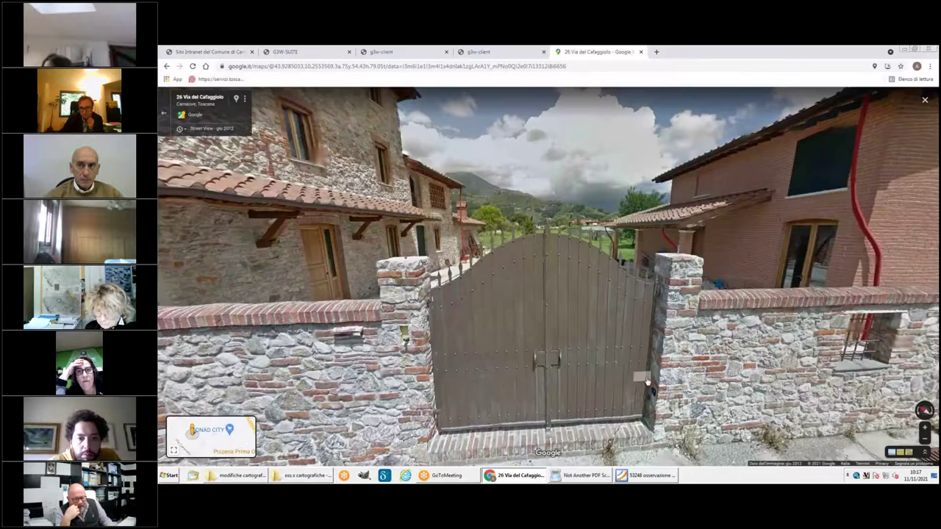
Move along Via del Cafaggiolo past the stone building to the stop sign junction and view the walled field
drag(645, 411, 652, 435)
drag(243, 294, 433, 290)
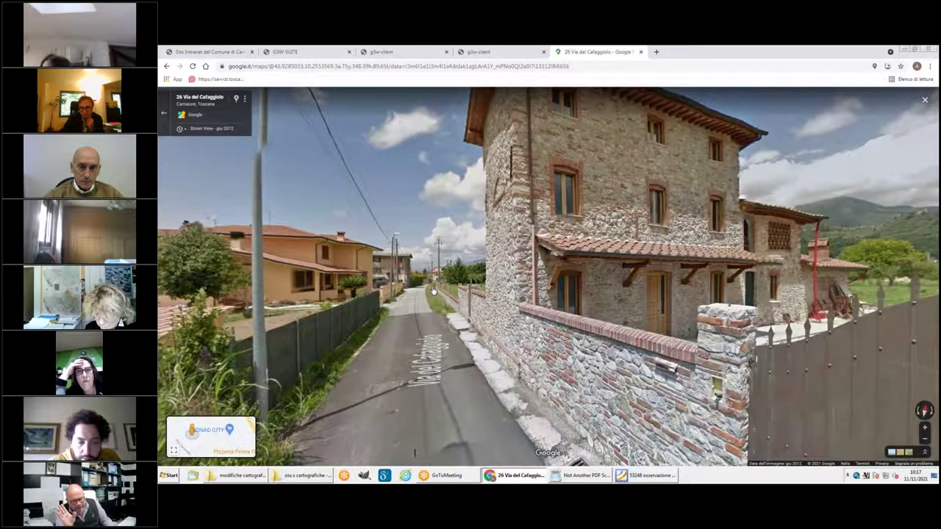
click(433, 290)
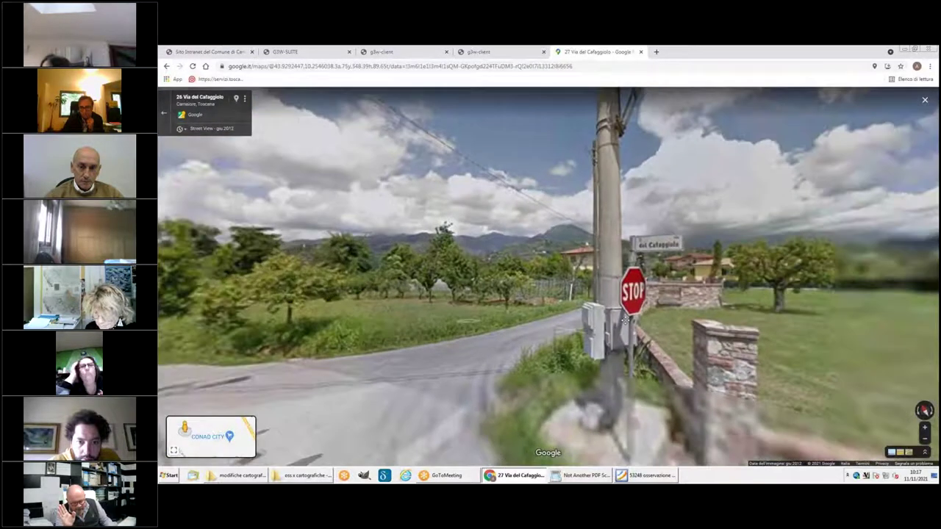
drag(625, 321, 466, 312)
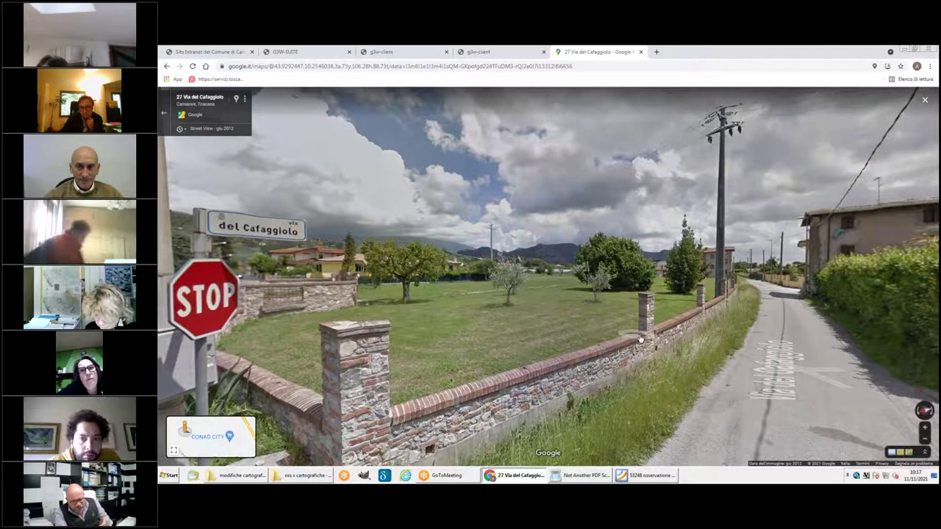
Turn into Via XII Agosto in Street View and look back over the field towards the stone building
click(389, 377)
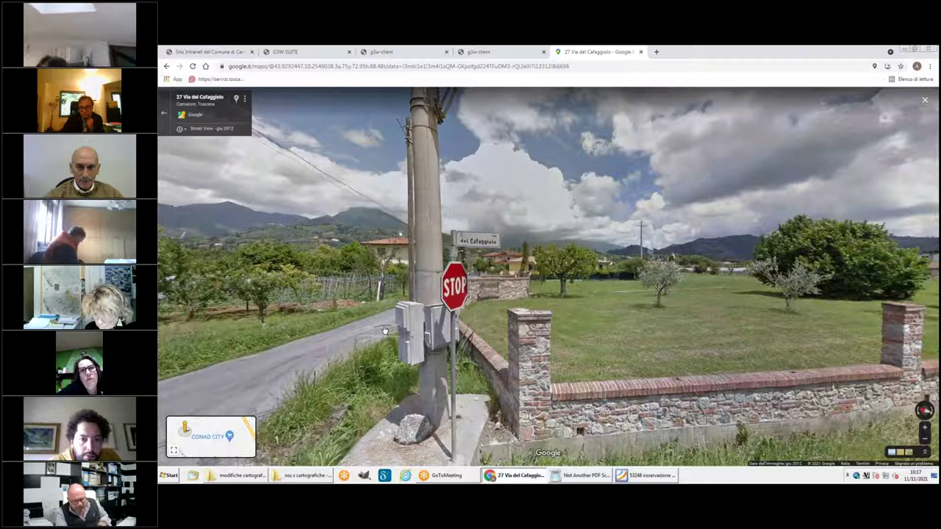
click(384, 330)
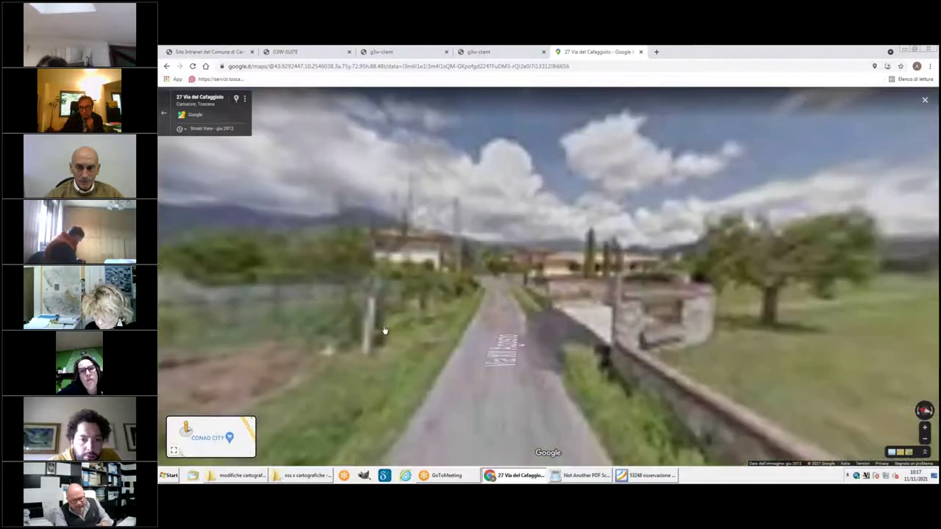
click(539, 317)
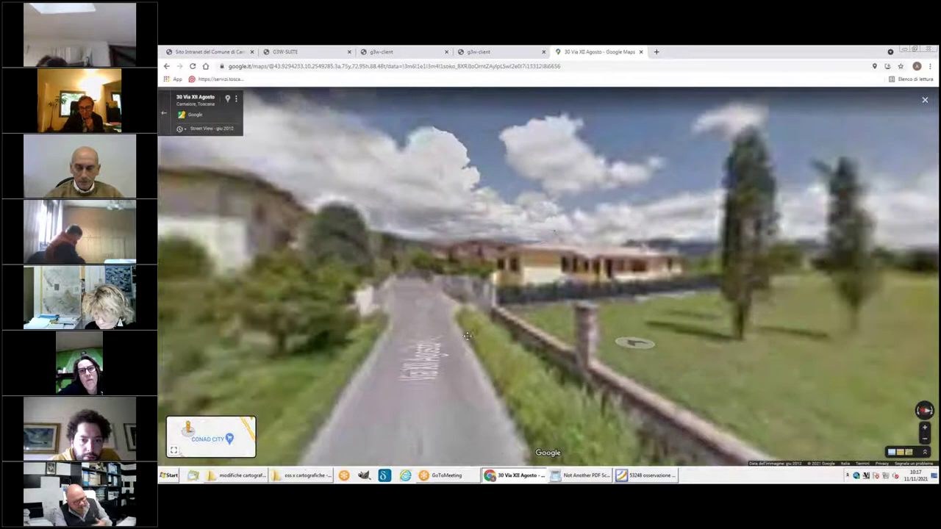
mouse_move(468, 336)
mouse_down()
mouse_move(720, 359)
mouse_move(457, 324)
mouse_up()
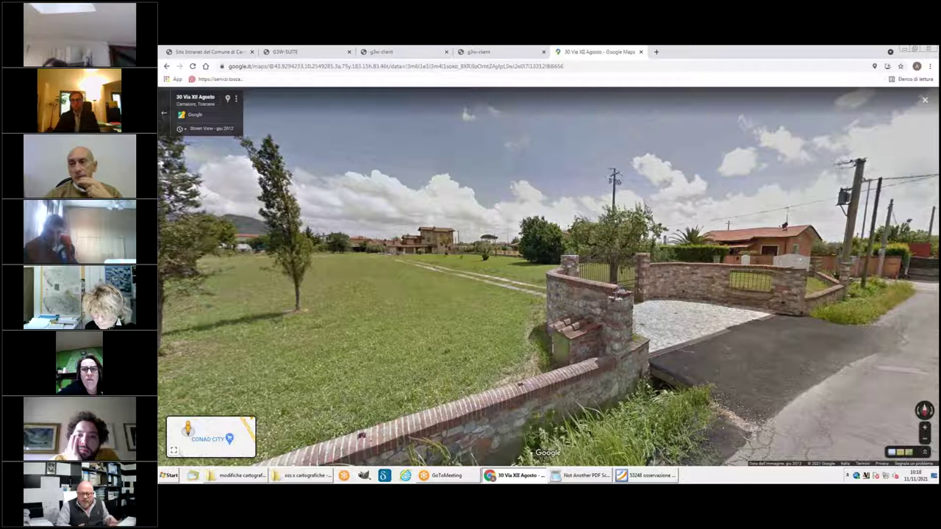
Turn on the P.O._adoz.TAVOLE MODIFICATE 25agosto2021 layer group in the Osservazioni map and examine the zoning along Via del Cafaggiolo
click(382, 53)
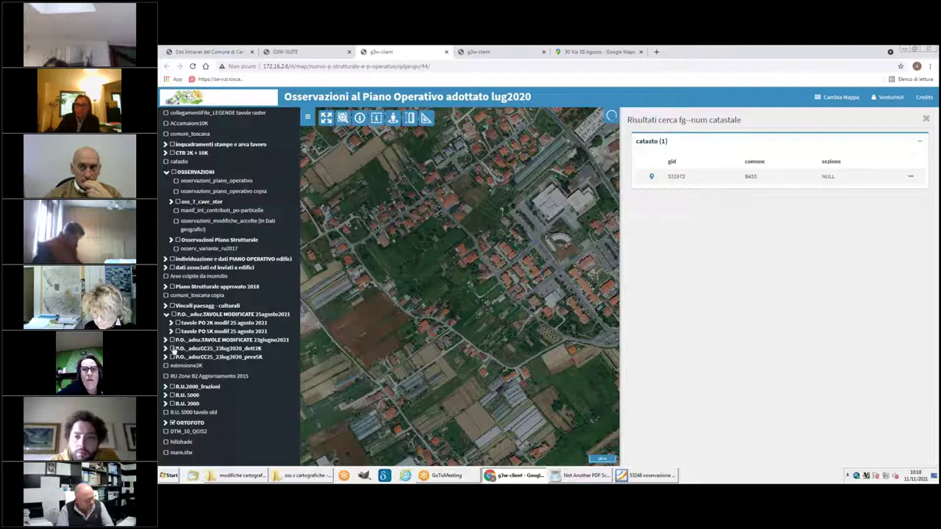
click(174, 315)
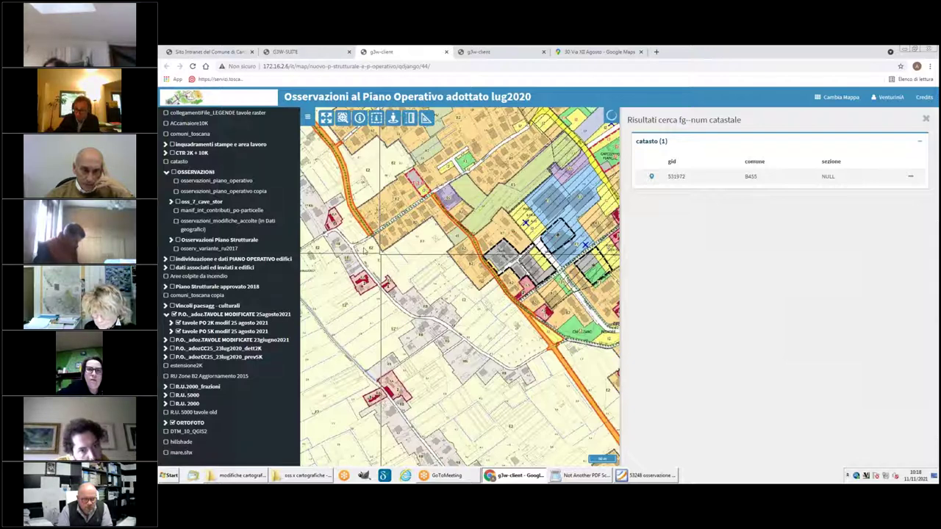
scroll(363, 251, up, 2)
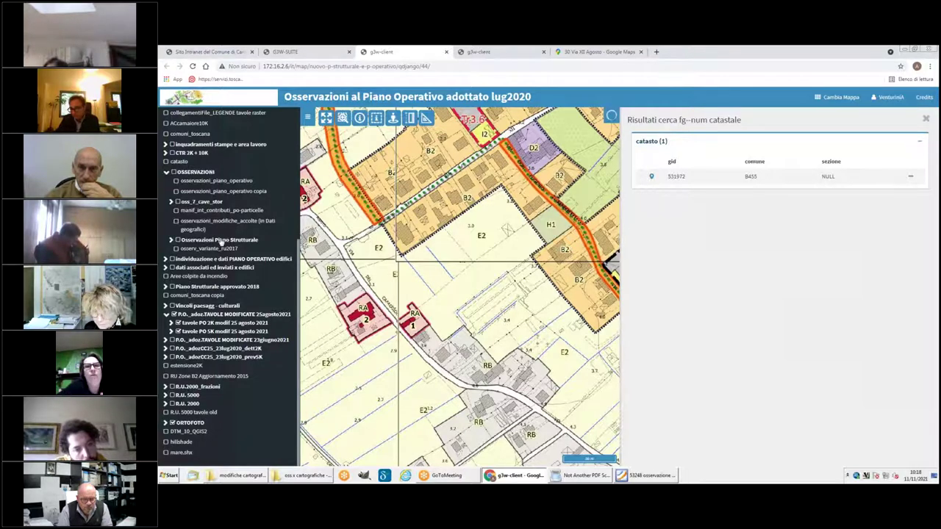
Overlay the catasto layer on the plan and examine the parcels bordering RA area 1
click(166, 162)
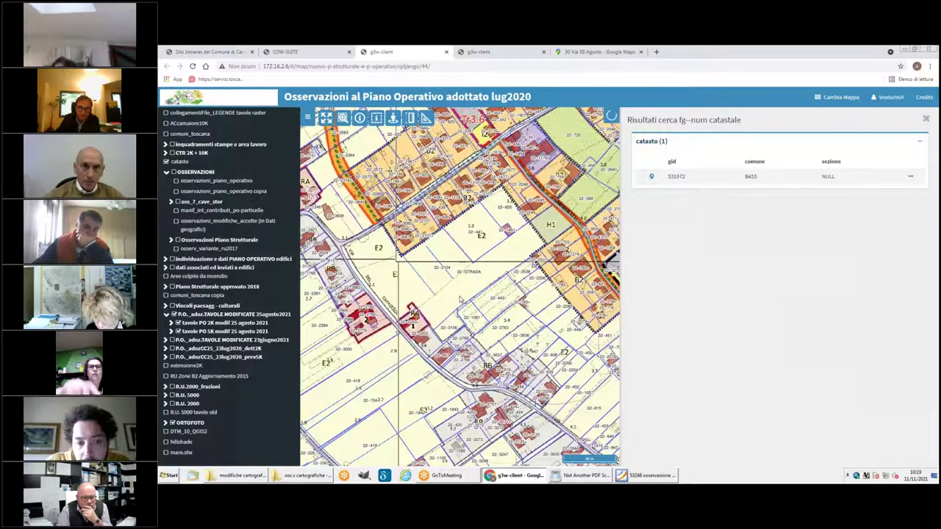
scroll(439, 312, up, 1)
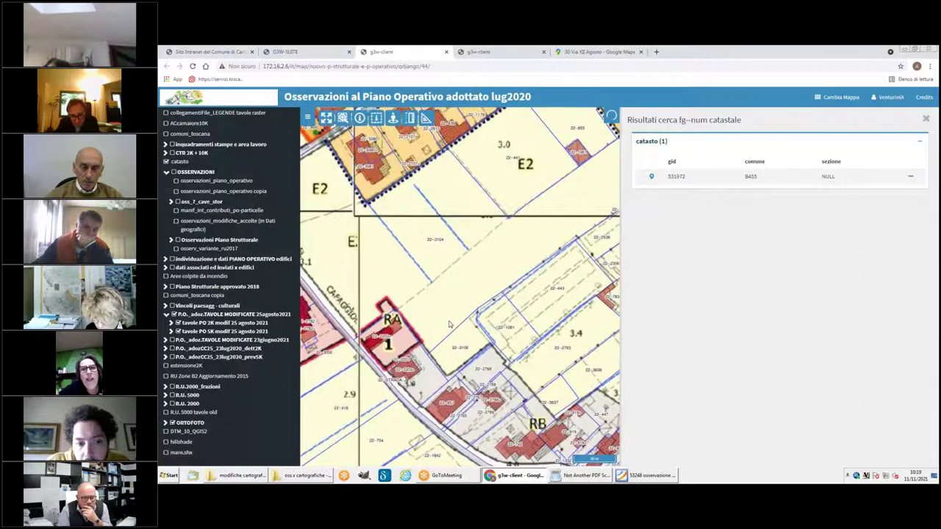
drag(444, 322, 484, 331)
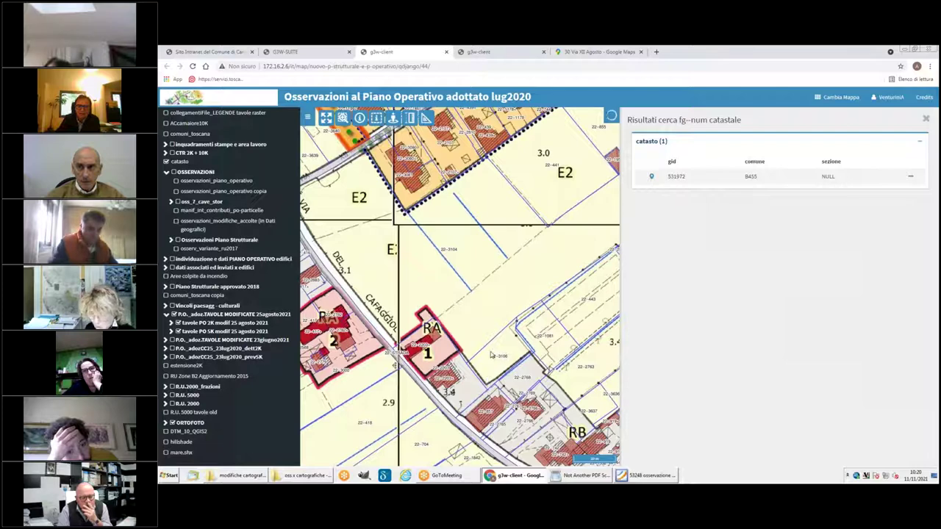
scroll(494, 363, up, 2)
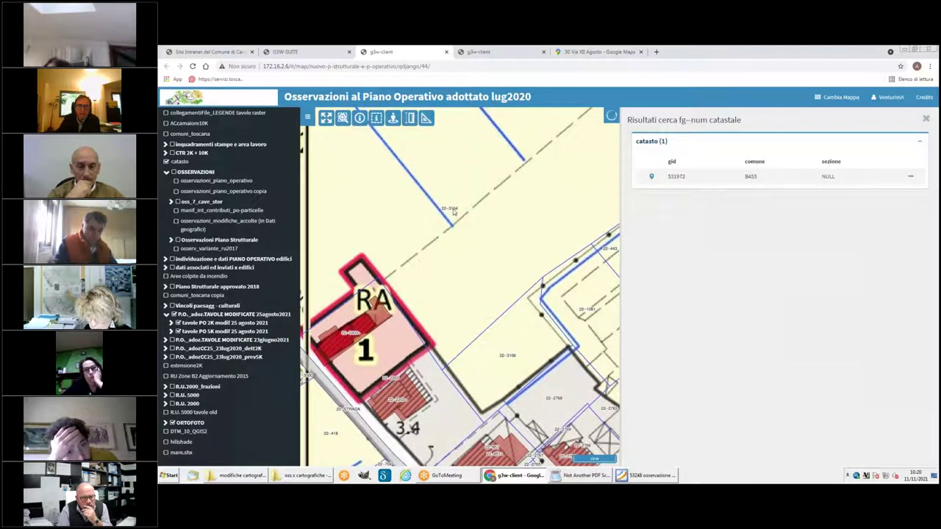
Highlight the parcel from the cadastral search result on the map and examine its surroundings around RA areas 1 and 2
mouse_move(651, 178)
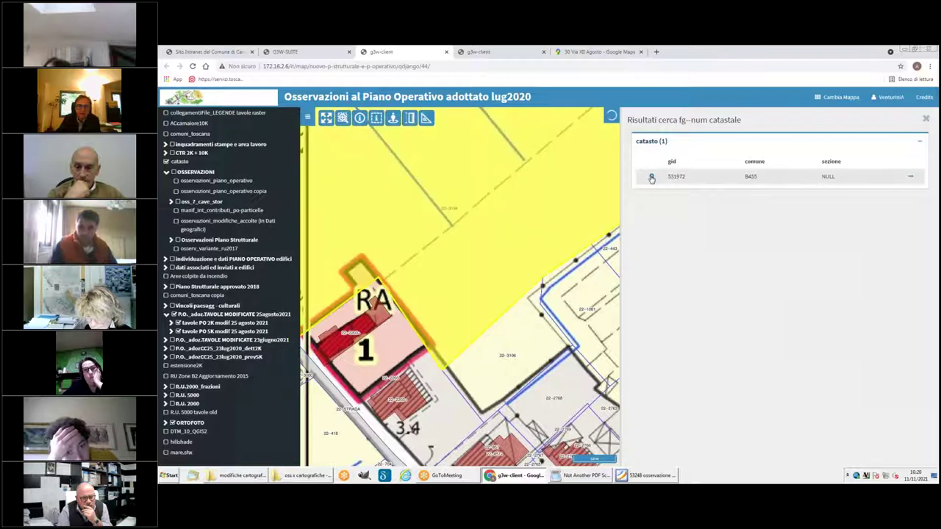
scroll(527, 230, down, 2)
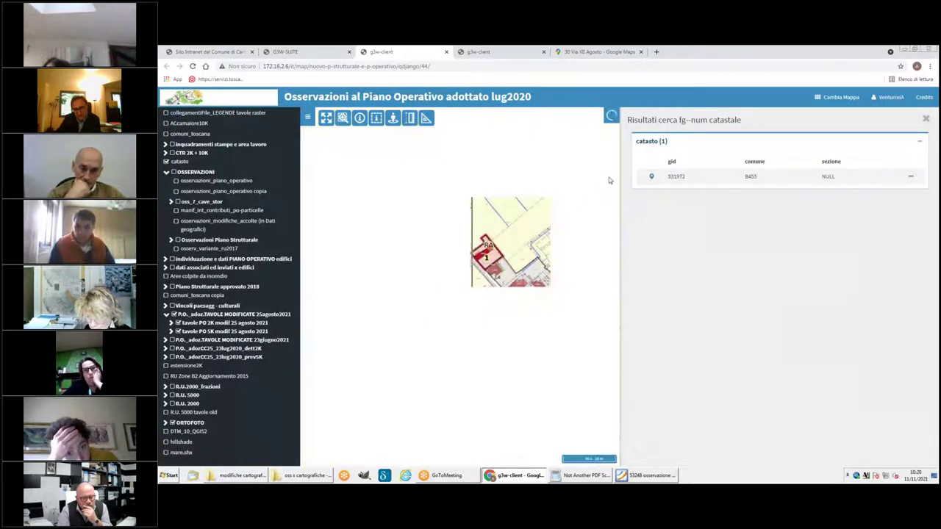
click(650, 177)
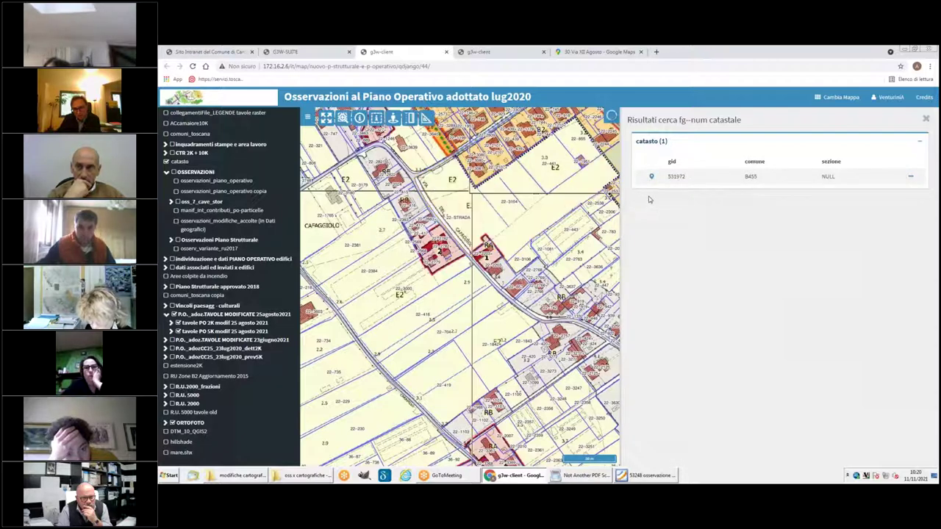
mouse_move(650, 183)
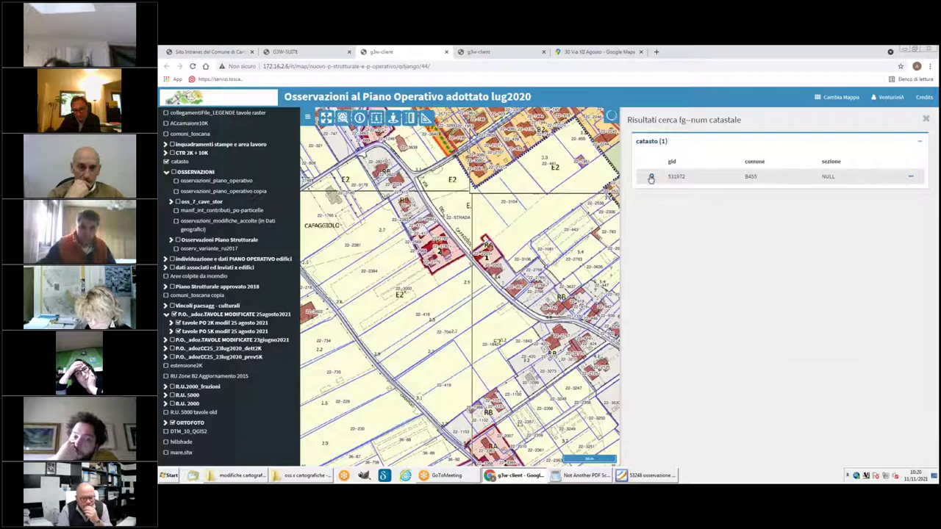
click(651, 178)
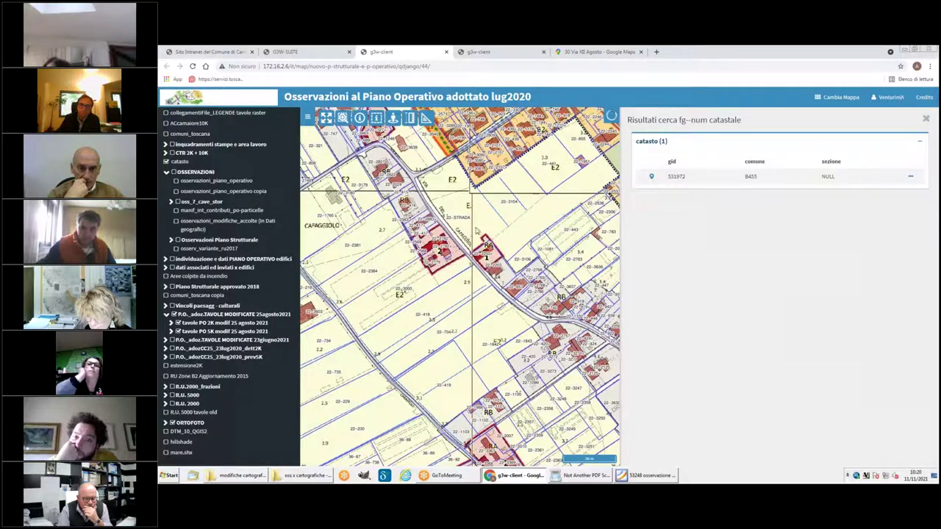
scroll(476, 236, up, 1)
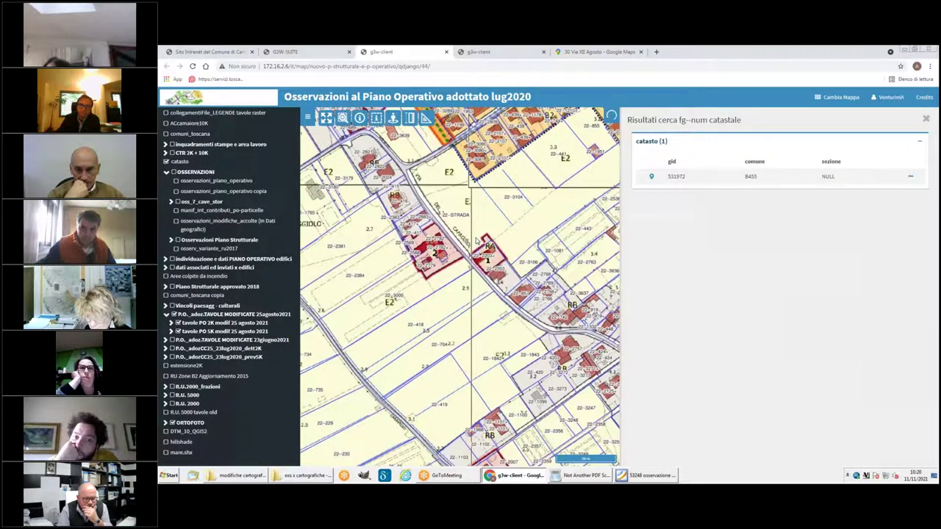
scroll(476, 240, up, 1)
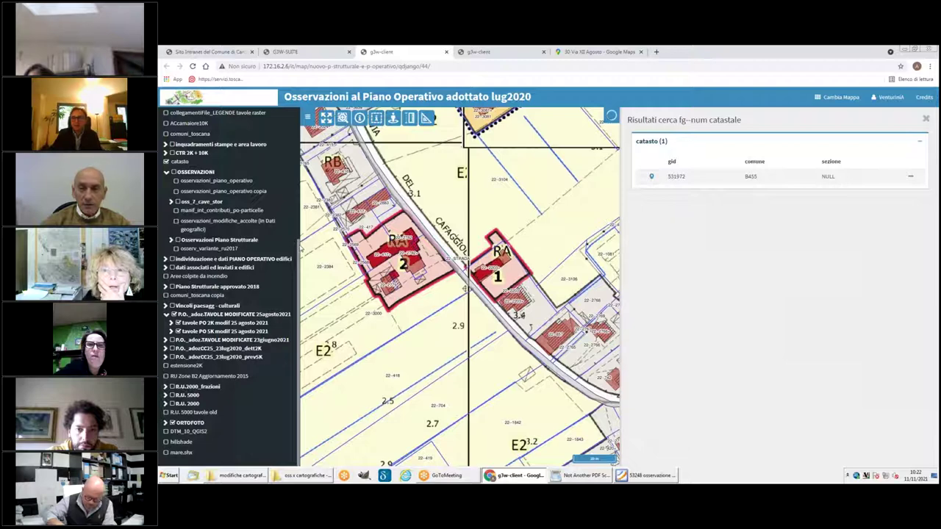
Examine RA area 1 on the map and check it against the plan extract in the observation 347 PDF
drag(299, 247, 306, 115)
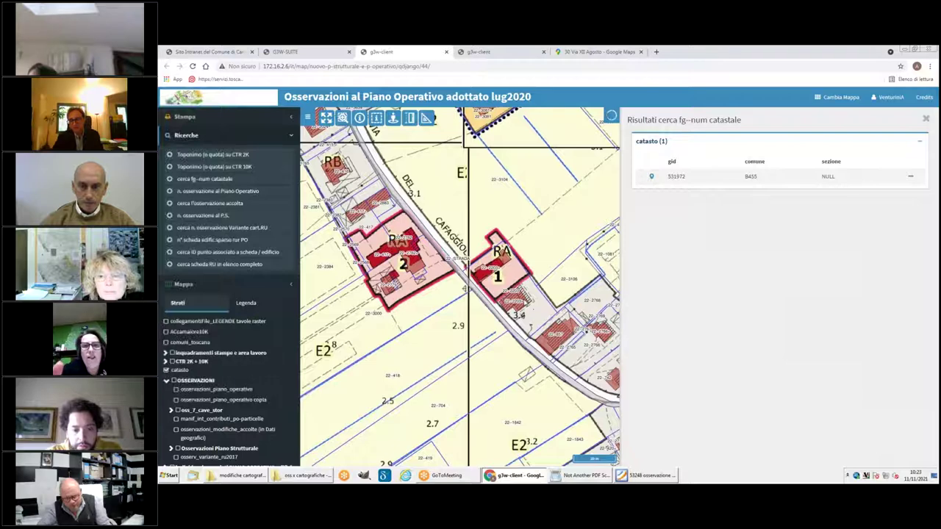
scroll(465, 288, up, 1)
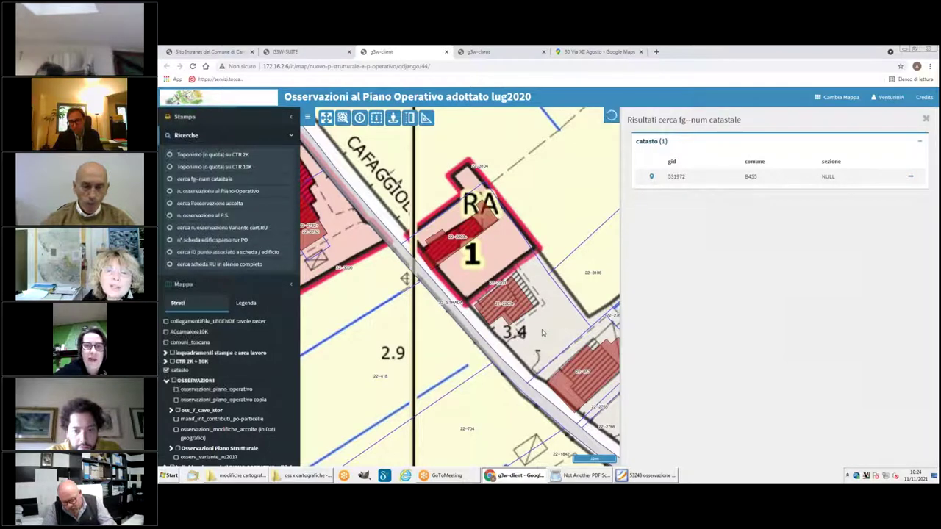
mouse_move(516, 478)
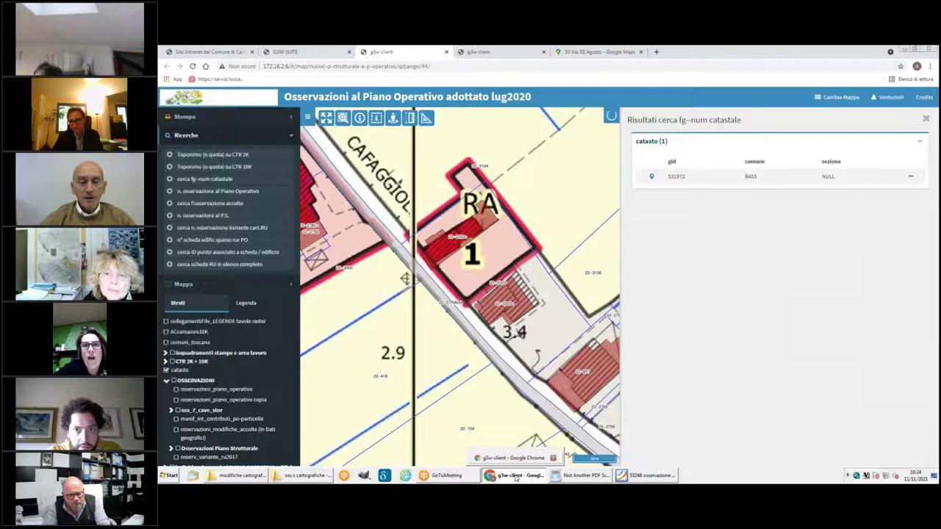
click(516, 479)
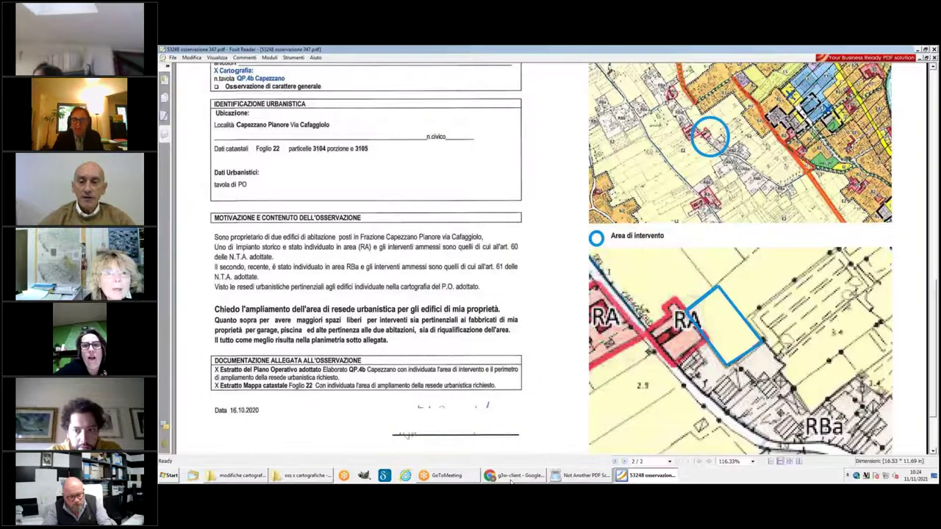
click(514, 477)
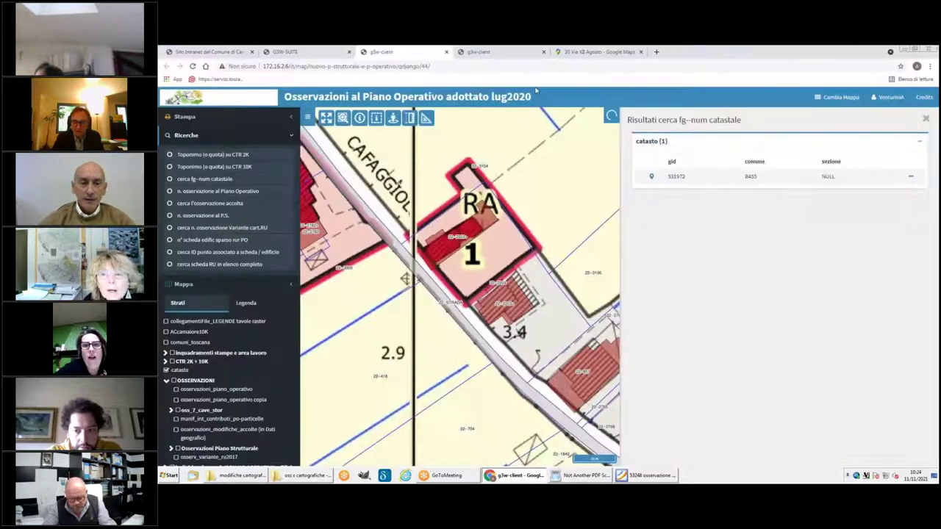
Return to Street View in Google Maps and move from Via XII Agosto down along Via del Cafaggiolo
click(587, 55)
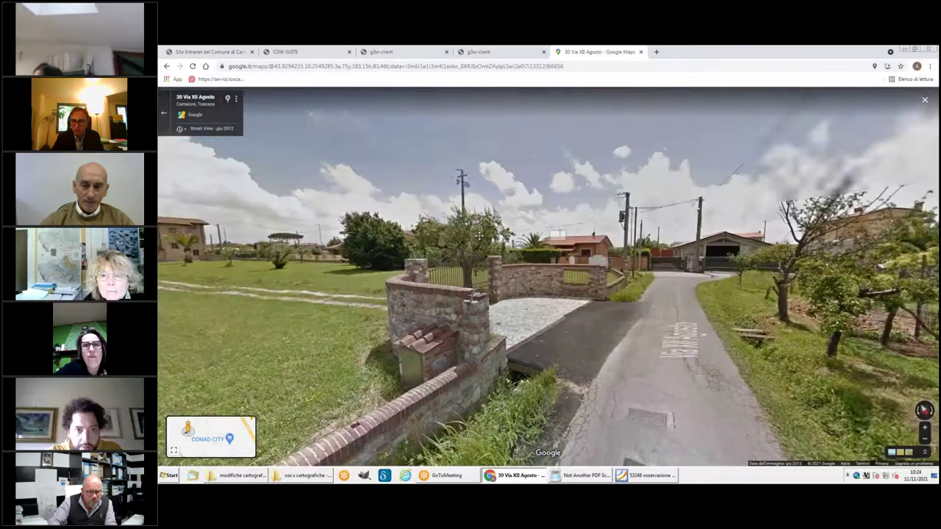
click(478, 233)
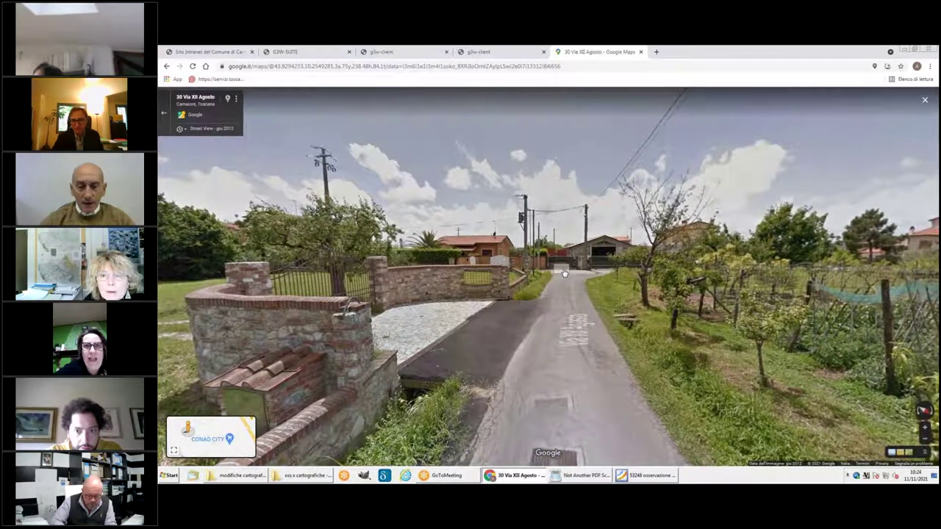
click(564, 273)
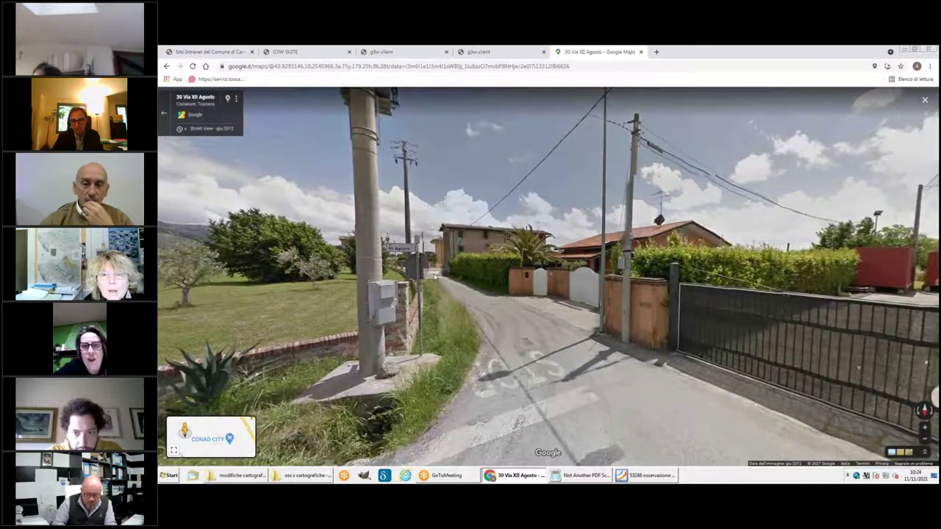
click(435, 276)
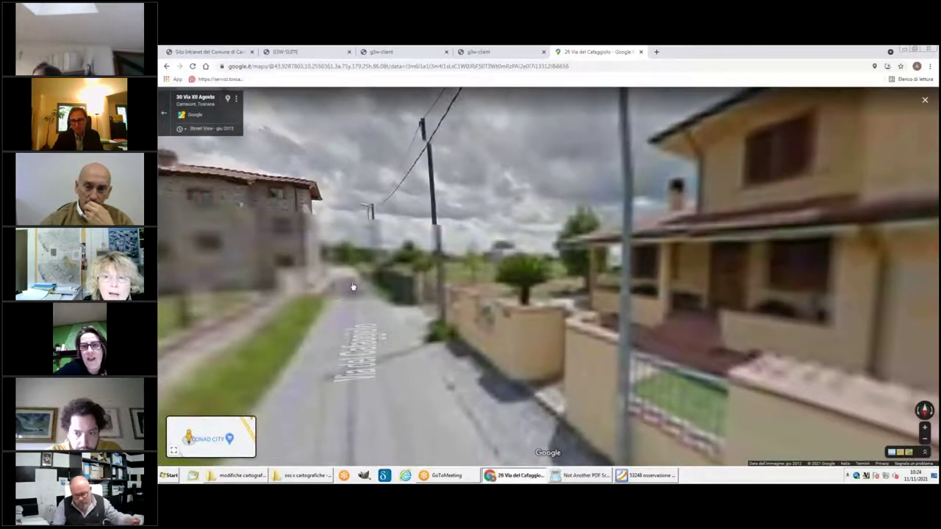
click(353, 287)
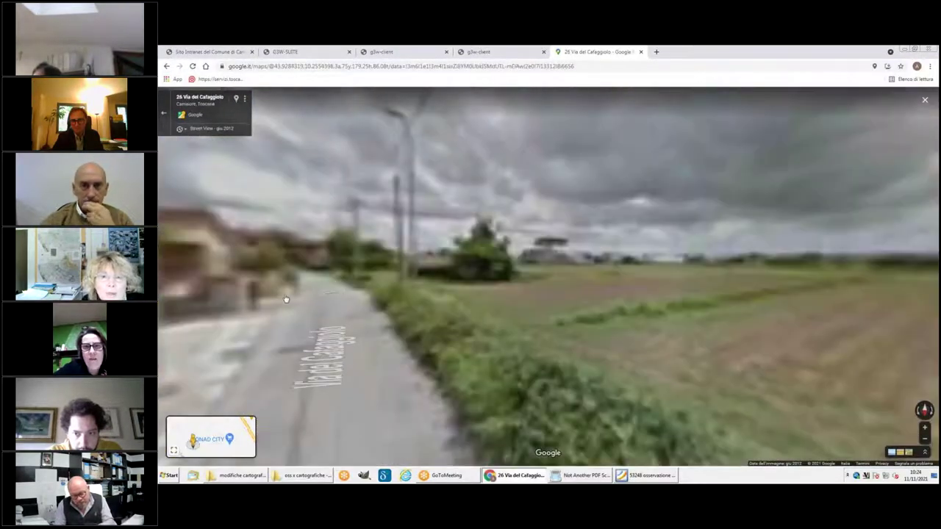
drag(277, 297, 300, 287)
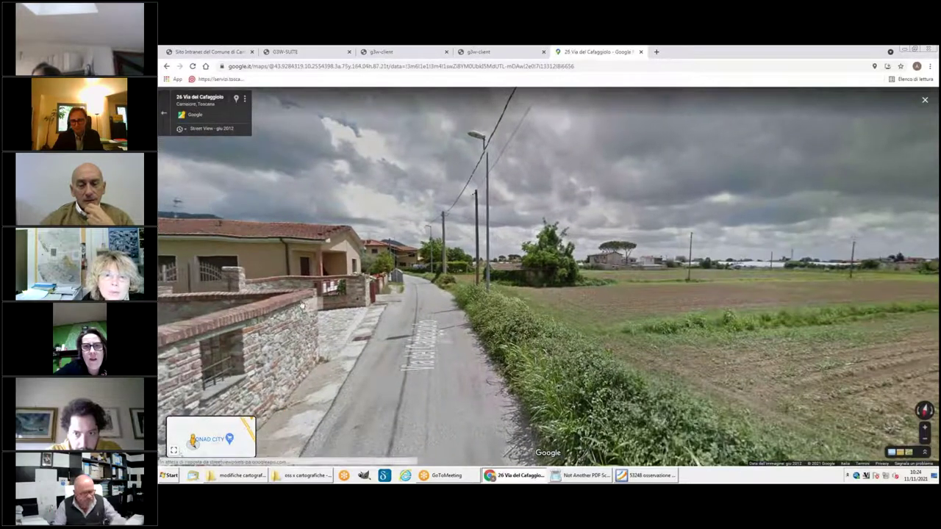
click(412, 297)
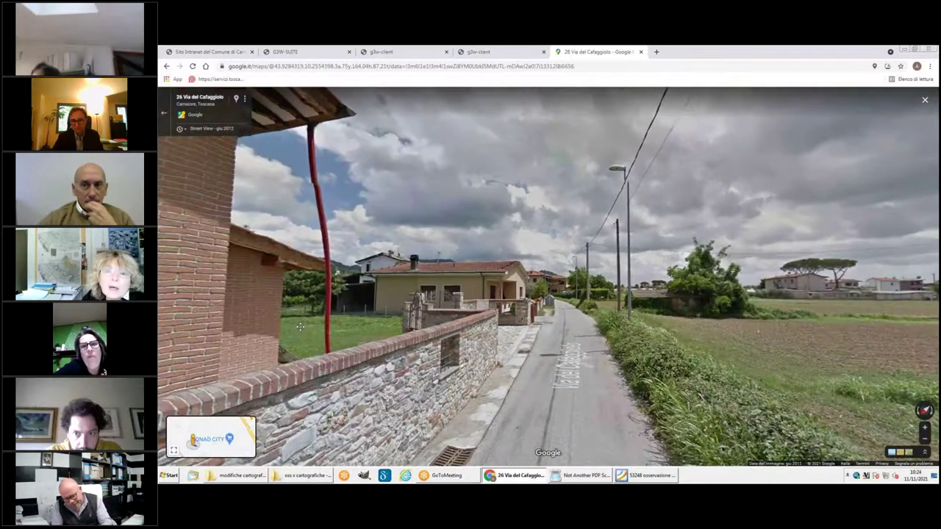
click(512, 336)
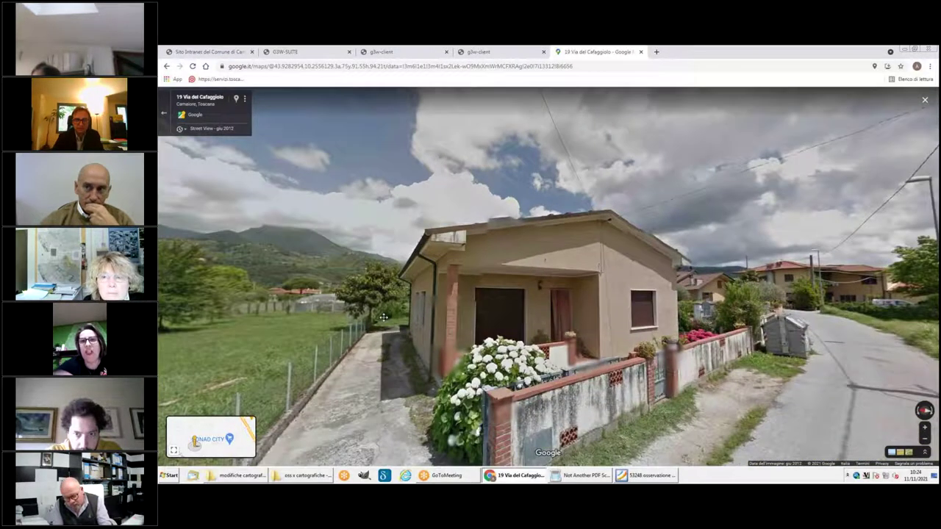
drag(383, 317, 365, 376)
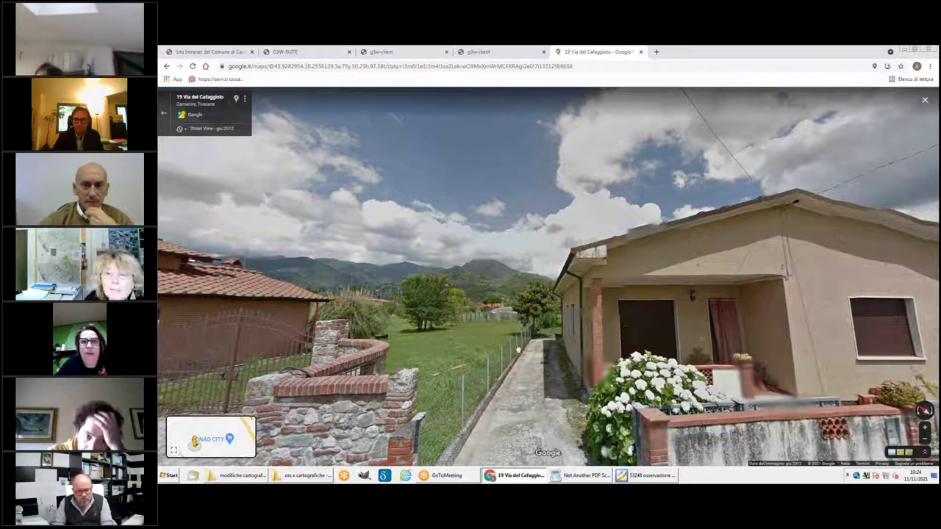
click(425, 333)
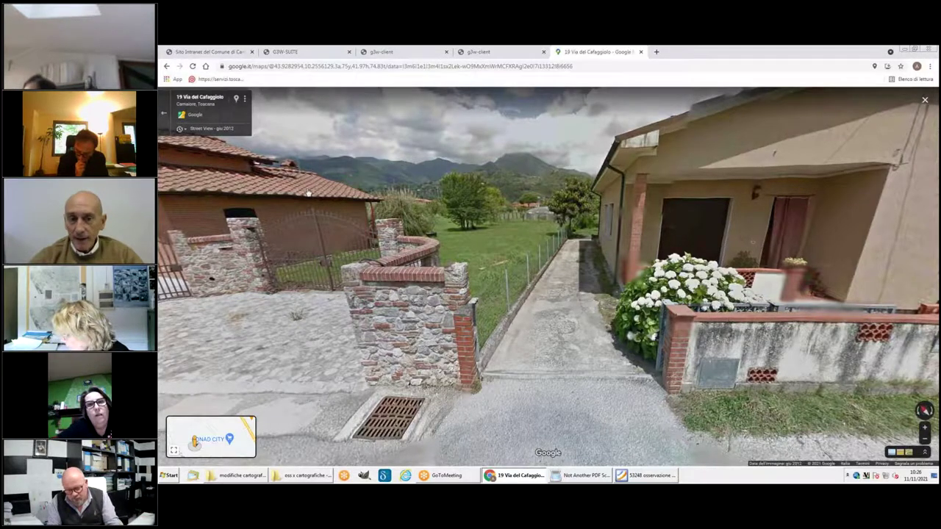
drag(404, 203, 503, 235)
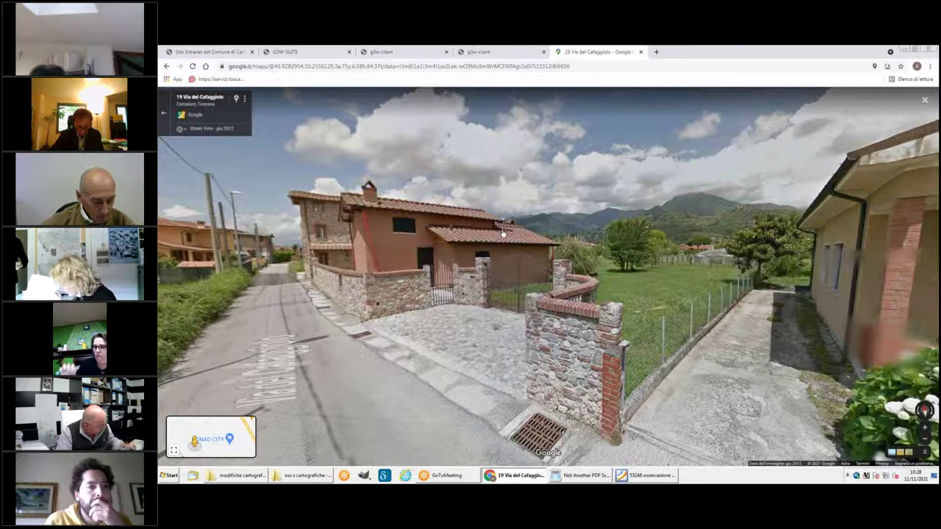
Leave Street View for the Google Maps aerial view and close the observation 347 PDF
click(164, 114)
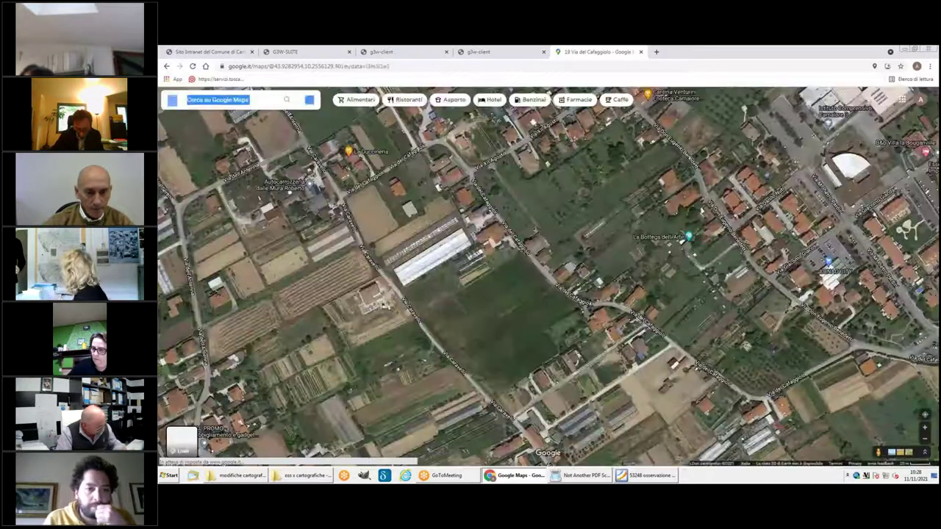
right_click(647, 474)
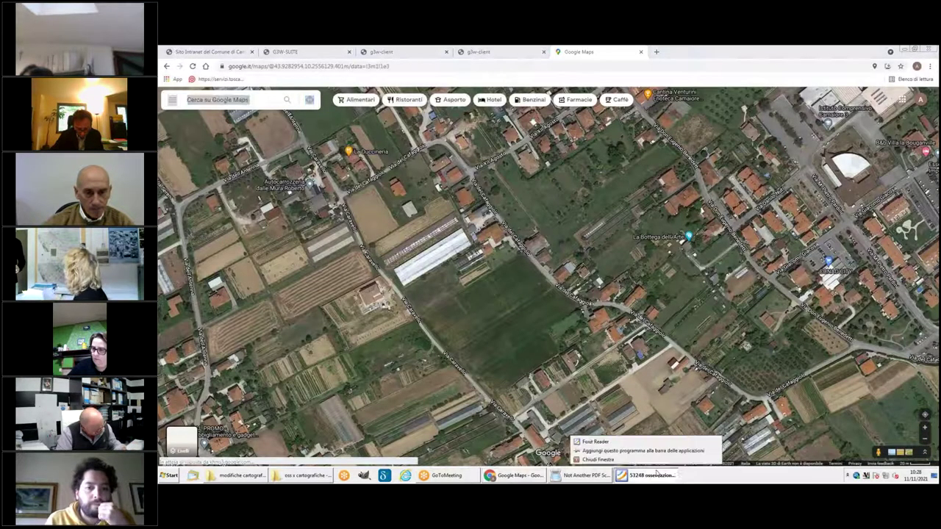
click(636, 454)
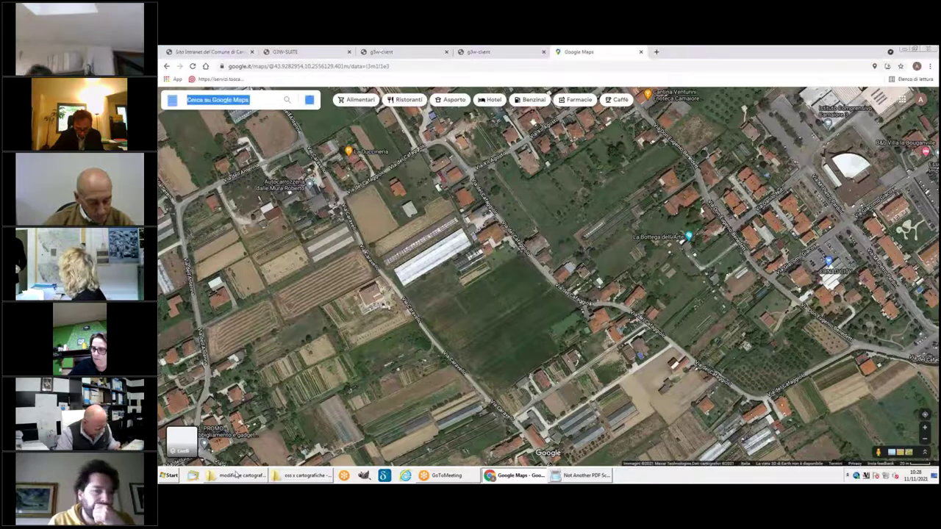
Open the PDF 53257 osservazione 353 from the oss x cartografiche - senza dati folder
mouse_move(235, 475)
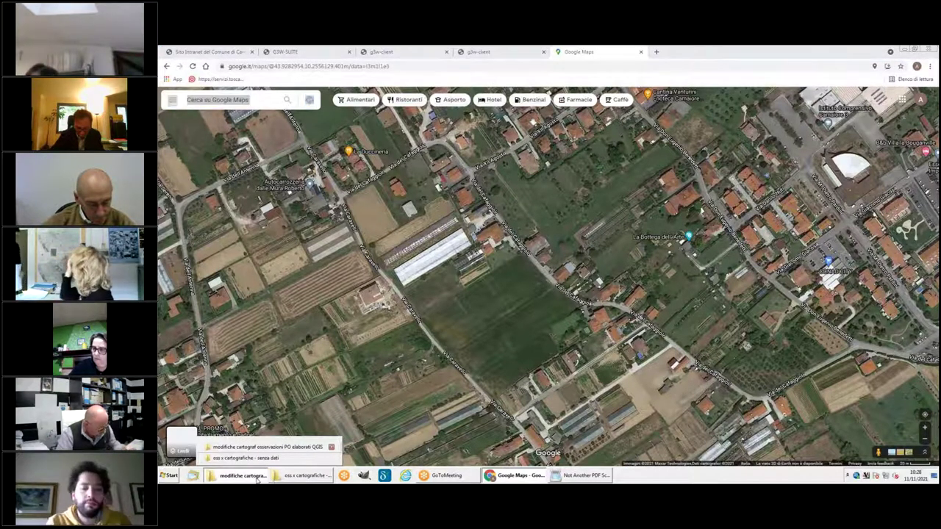
click(268, 446)
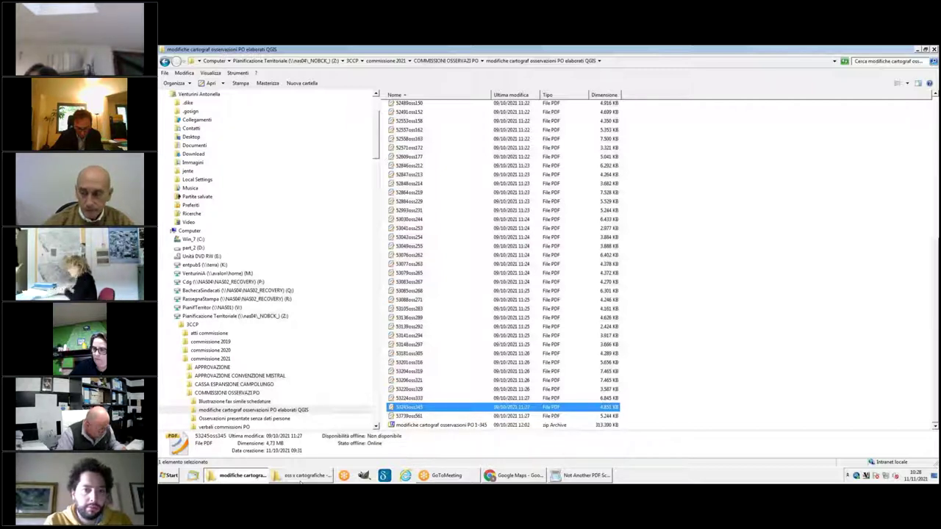
mouse_move(301, 481)
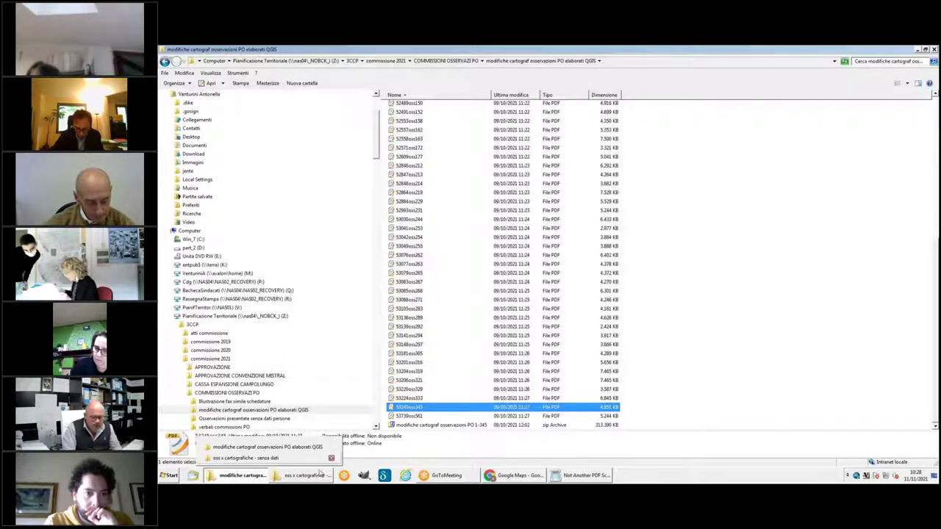
click(307, 476)
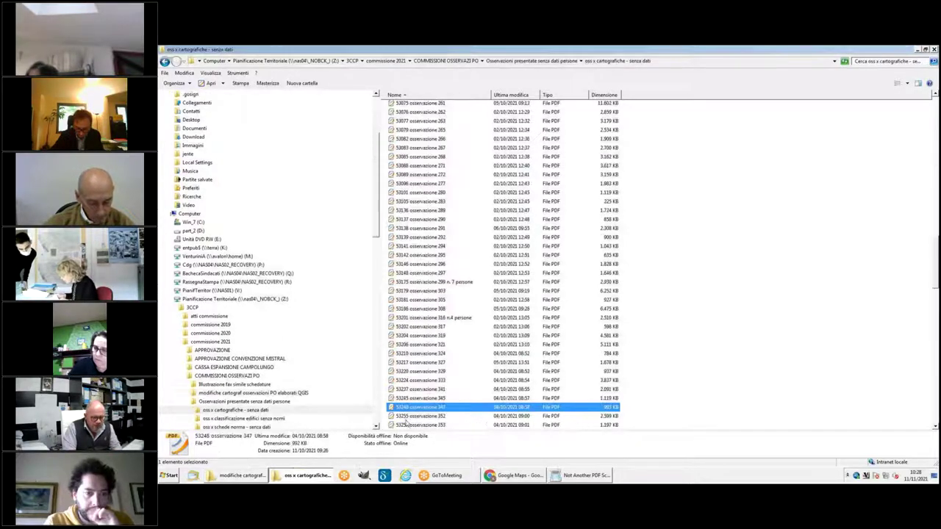
click(412, 424)
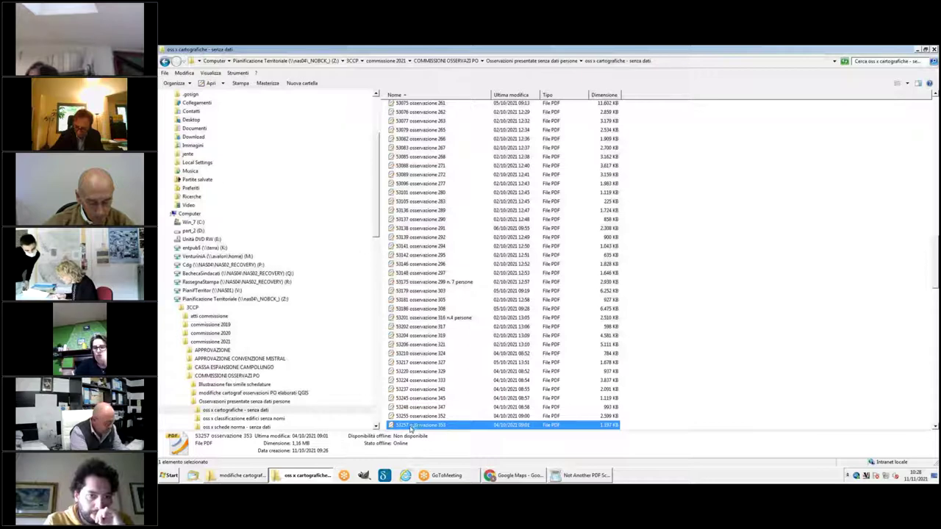
double_click(412, 425)
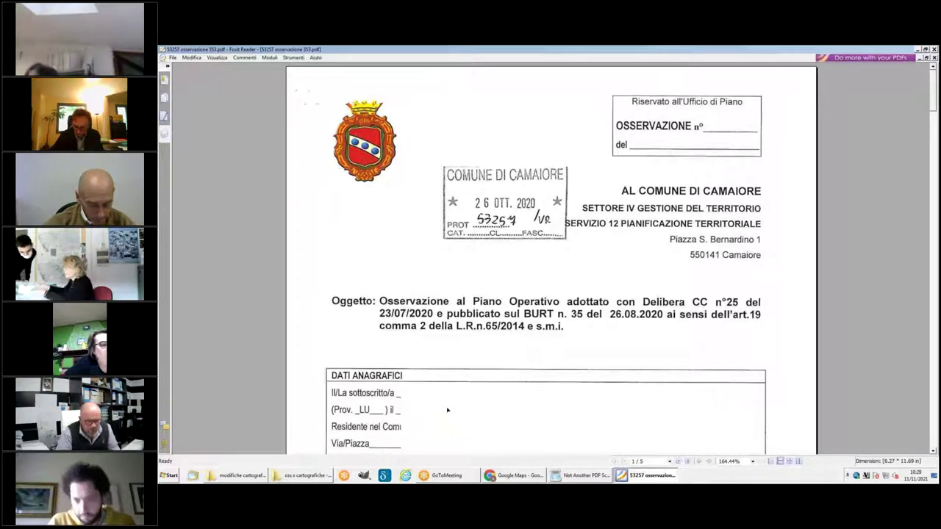
Look through the observation 353 PDF down to the Foglio 11 cadastral extract on its last page
scroll(449, 406, down, 10)
scroll(467, 404, down, 20)
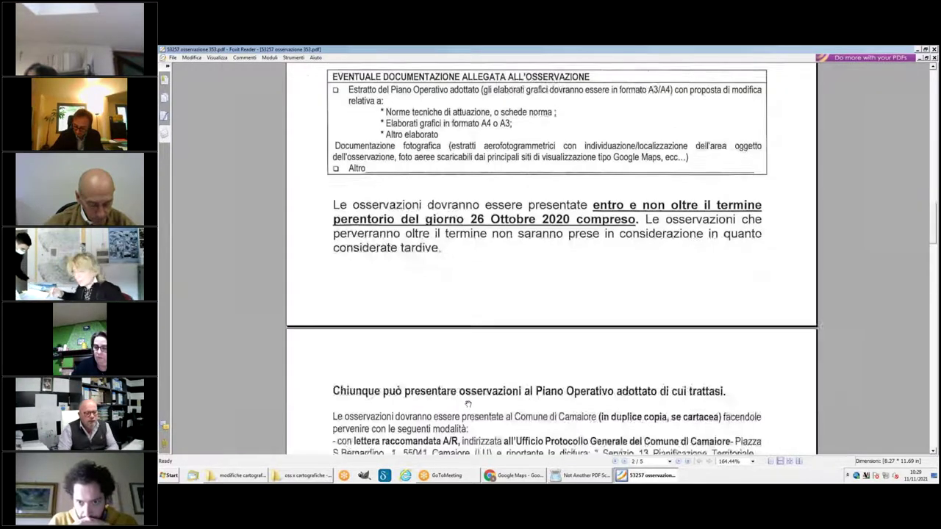
scroll(477, 399, down, 15)
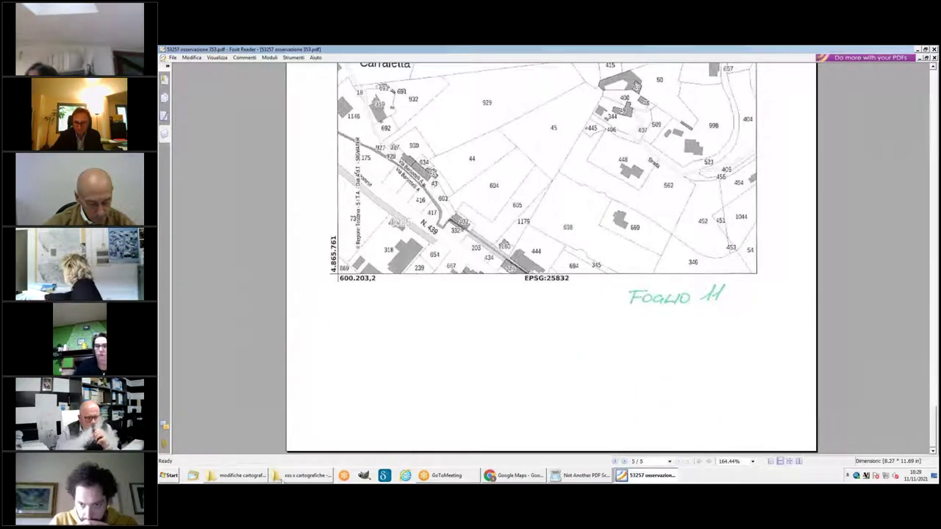
Switch to the Osservazioni web map, search for Piano Operativo observation number 352 and highlight its area on the map
click(511, 476)
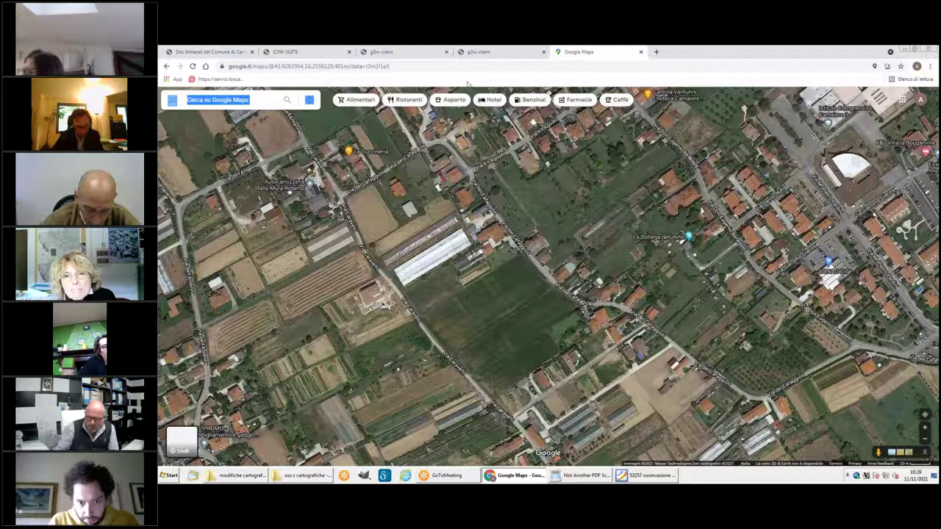
click(384, 53)
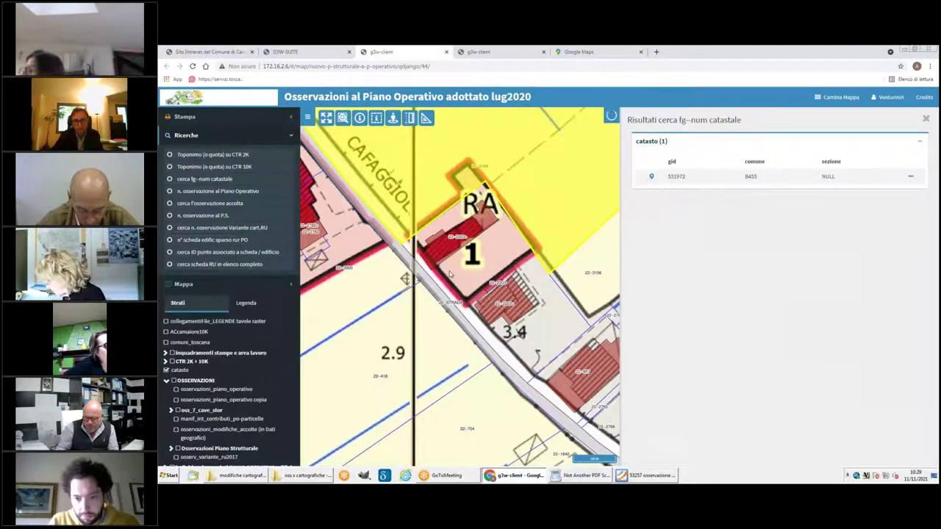
scroll(451, 275, down, 2)
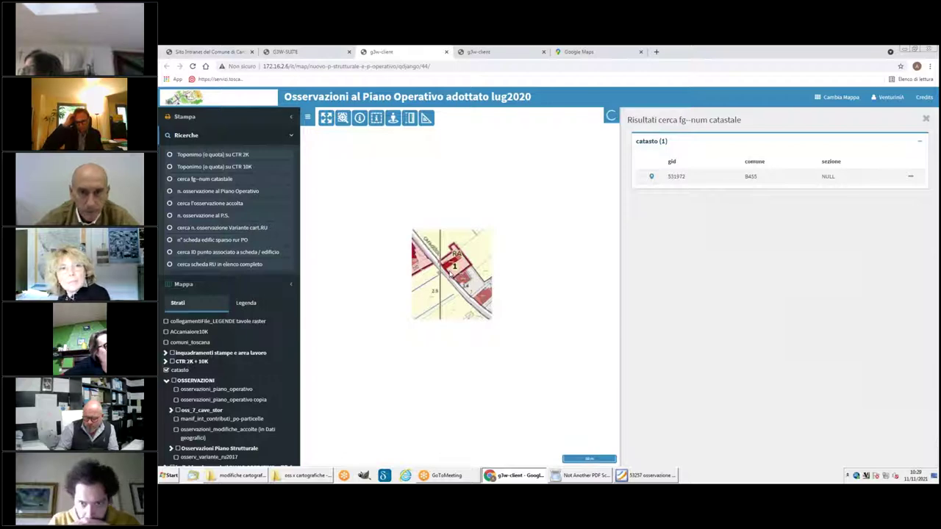
click(213, 190)
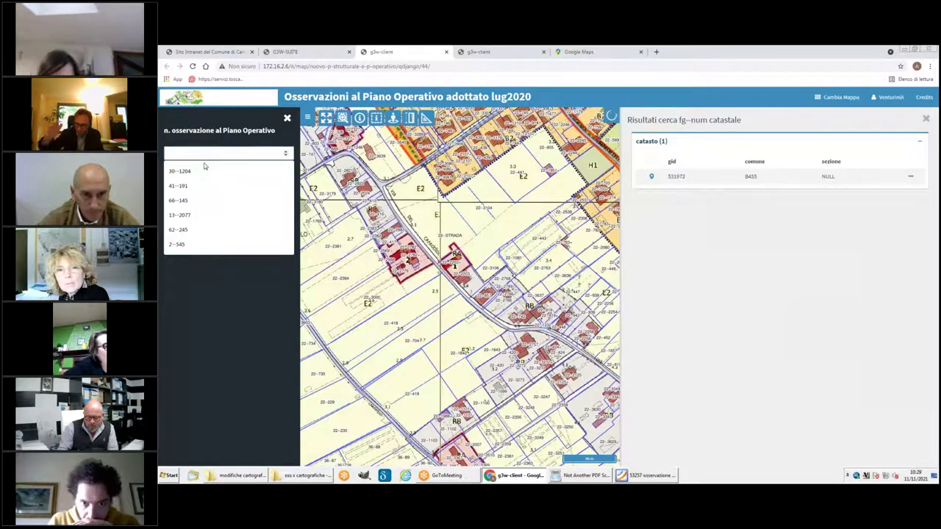
text(352)
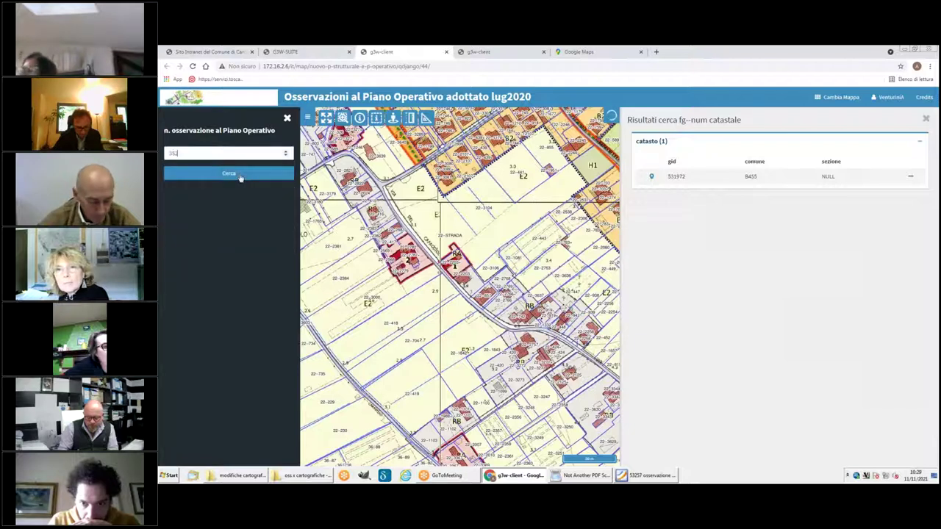
click(239, 175)
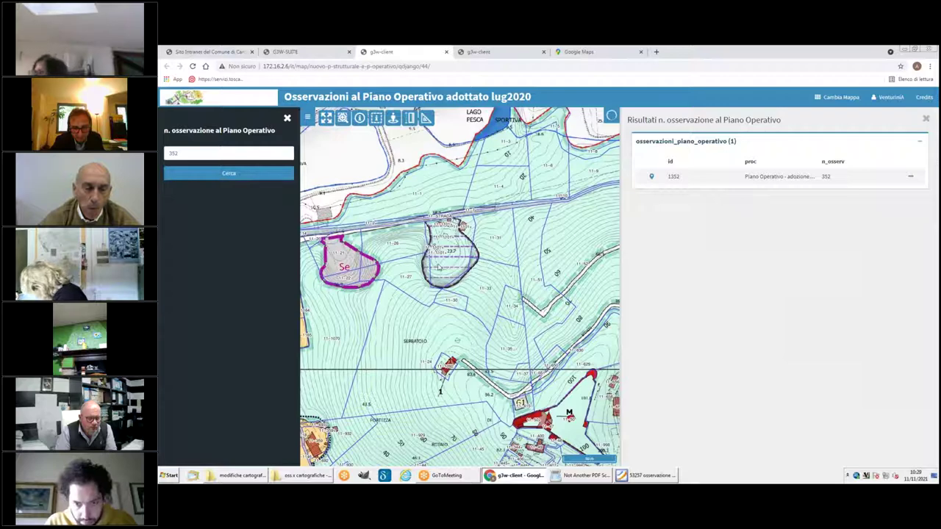
click(245, 177)
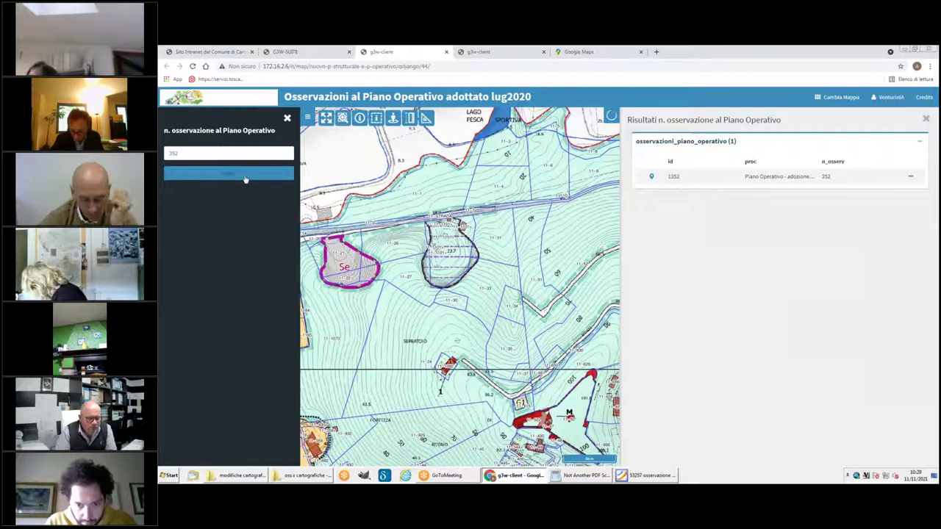
click(661, 177)
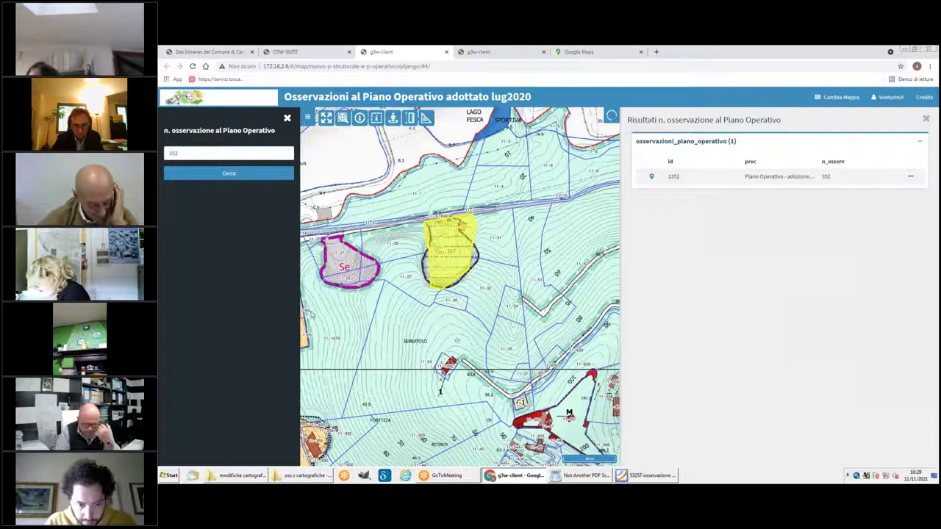
Compare the observation 352 area in the P.O. TAVOLE MODIFICATE 25agosto2021 layers with the adopted P.O._adozCC25_23lug2020_dett2K layer
scroll(334, 299, down, 1)
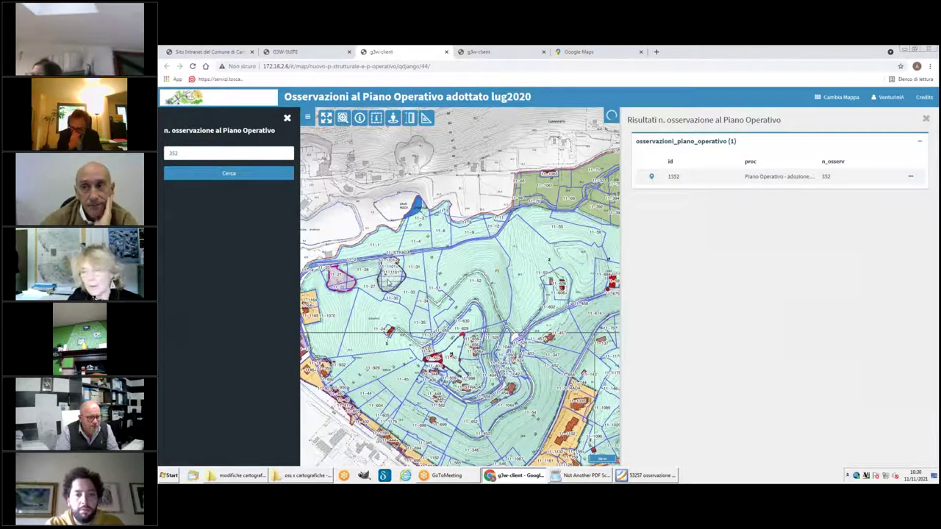
scroll(387, 282, up, 2)
drag(401, 283, 457, 298)
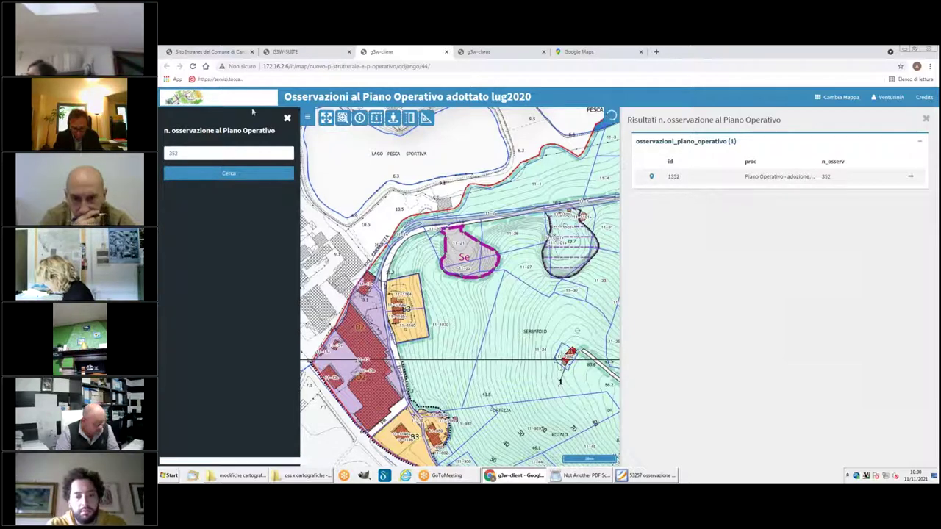
click(287, 117)
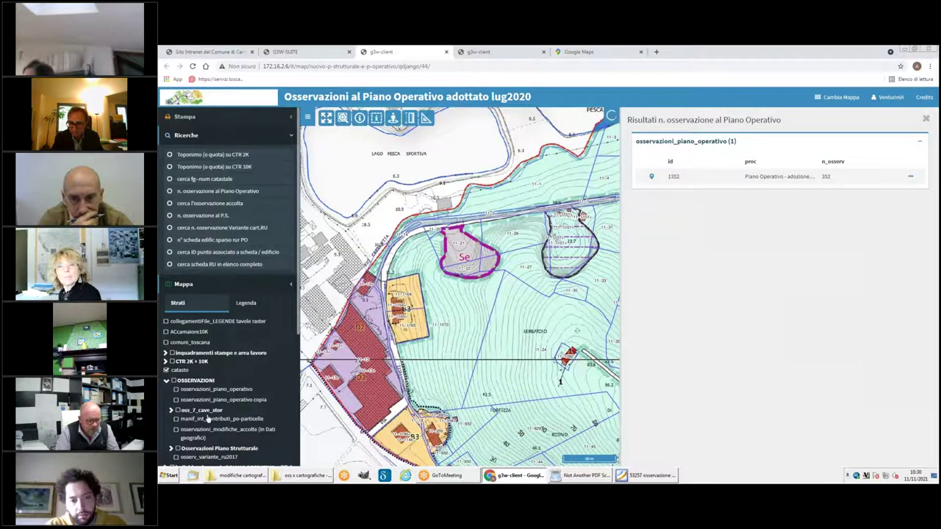
scroll(211, 417, down, 3)
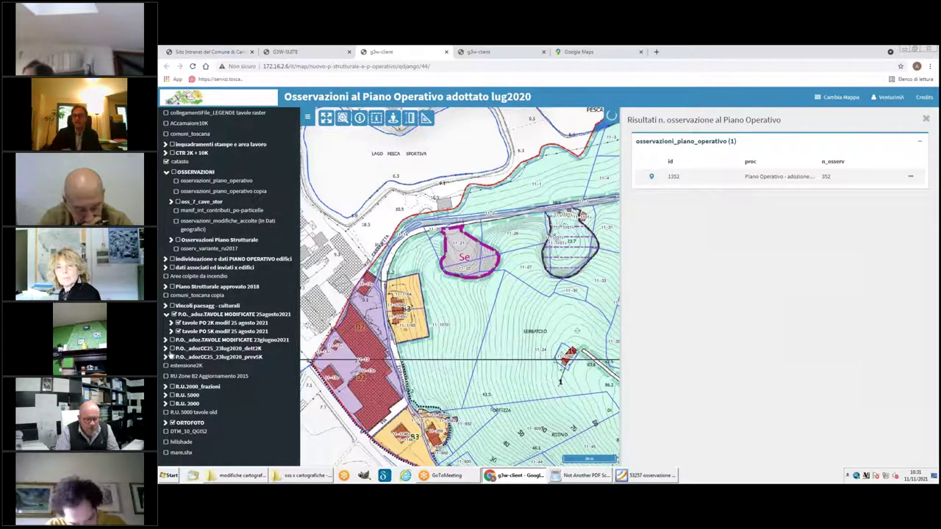
click(174, 315)
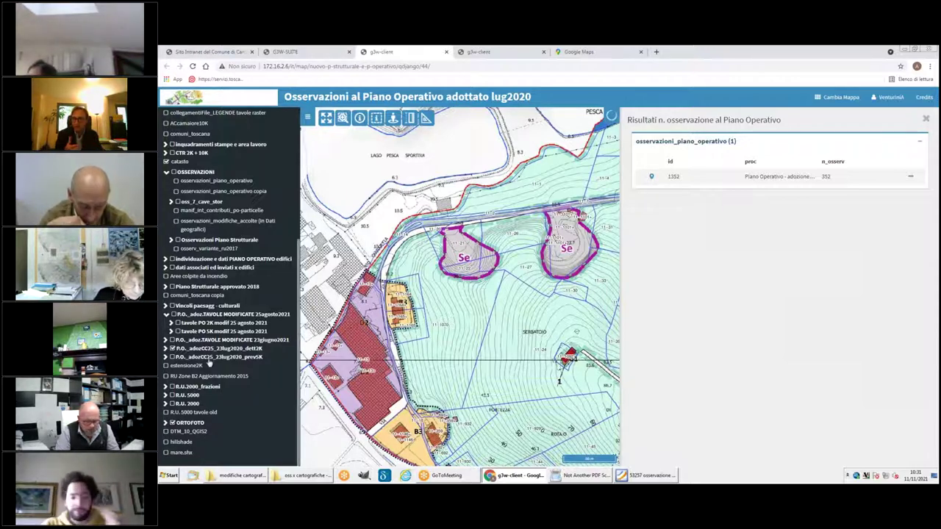
click(173, 332)
click(174, 350)
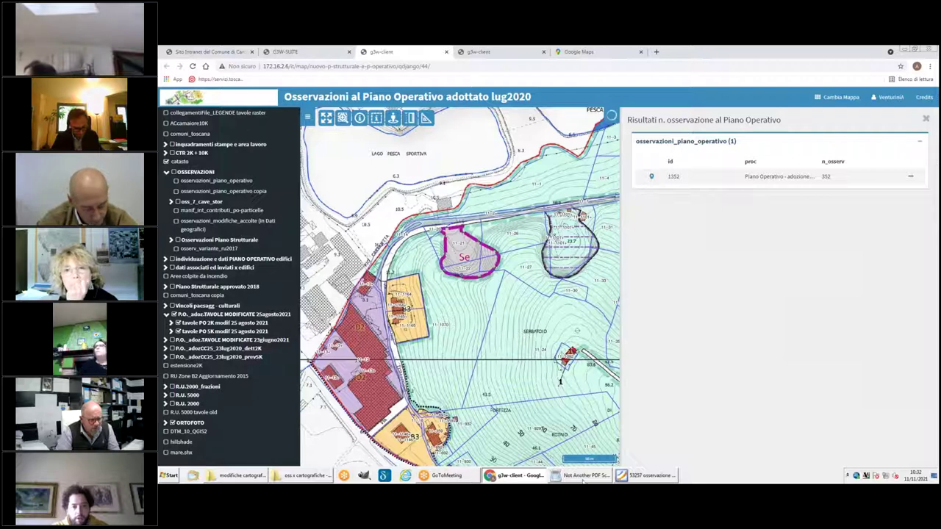
Close the observation 353 PDF and reopen 53257 osservazione 353 from the oss x cartografiche - senza dati folder
right_click(640, 478)
click(622, 460)
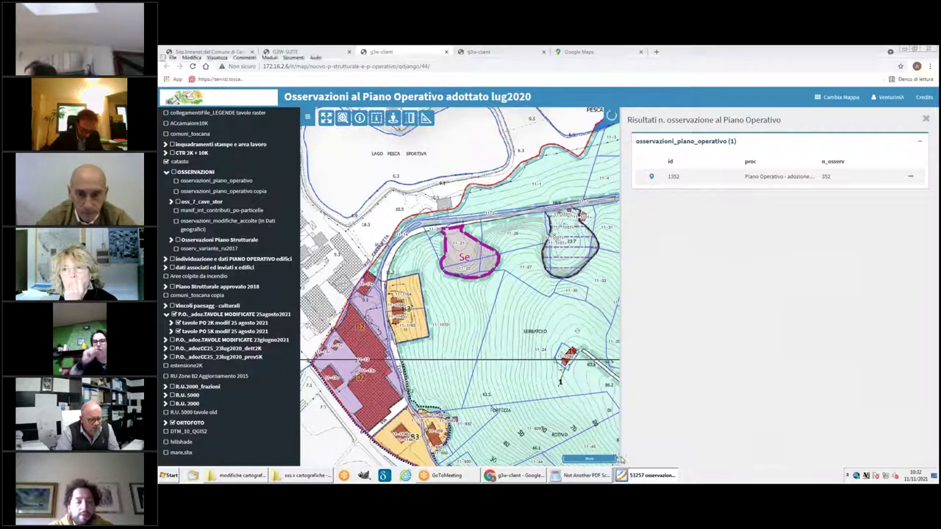
click(236, 478)
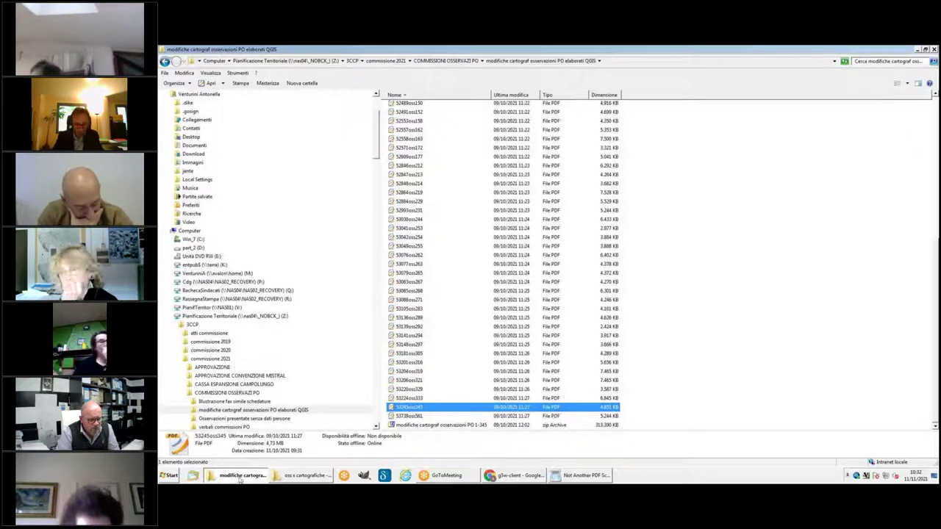
click(310, 479)
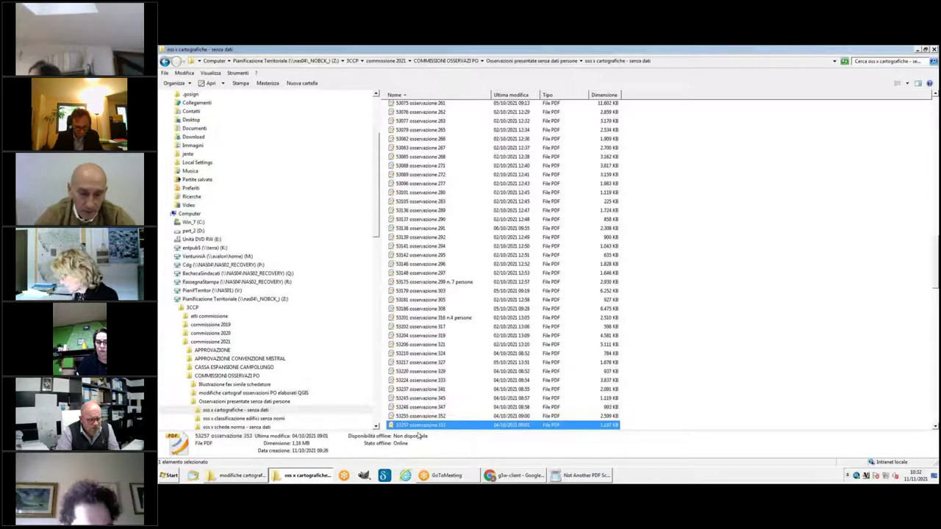
double_click(419, 425)
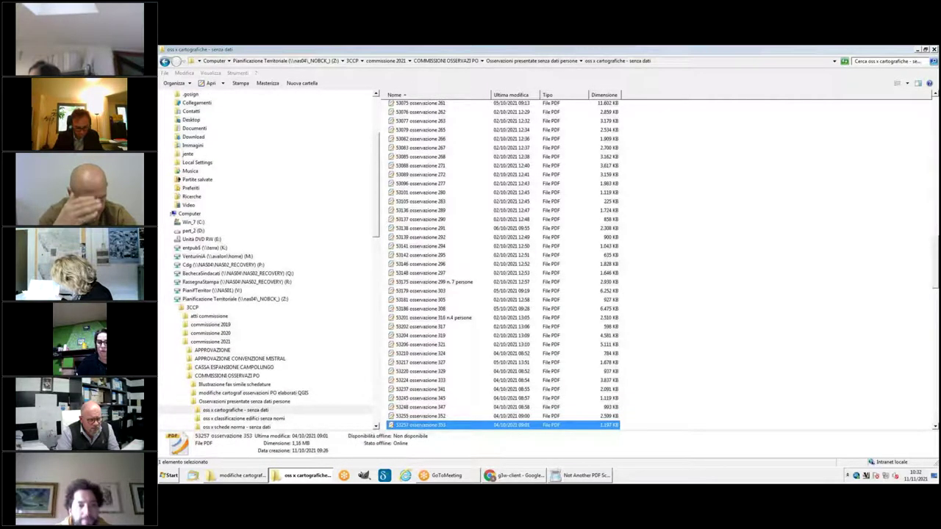
Look through the observation 353 PDF down to the planning map extract on page 4
scroll(451, 338, down, 10)
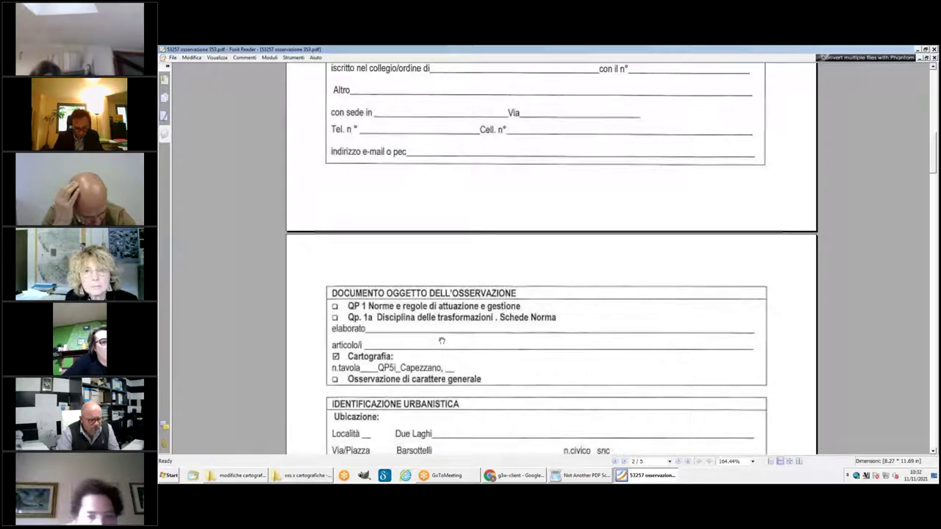
scroll(442, 341, down, 8)
scroll(440, 351, down, 20)
scroll(444, 354, down, 3)
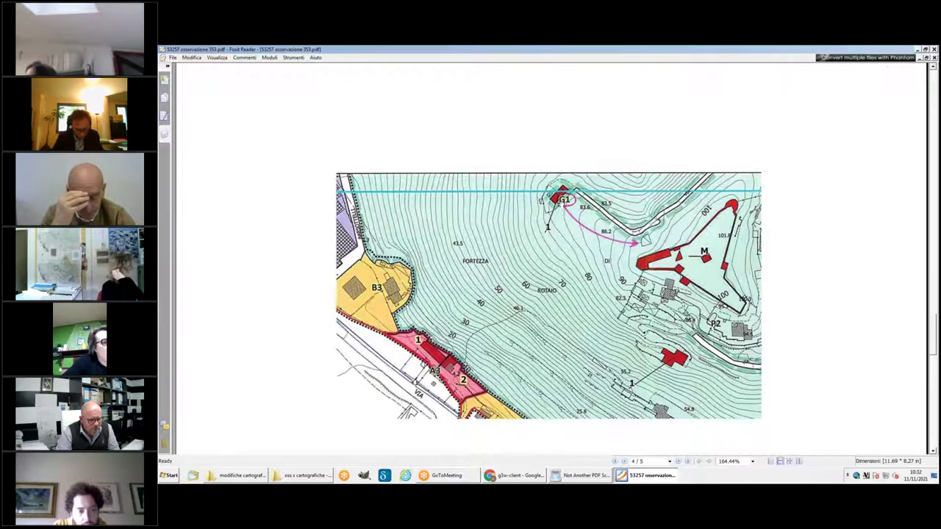
scroll(548, 294, down, 1)
scroll(548, 294, up, 2)
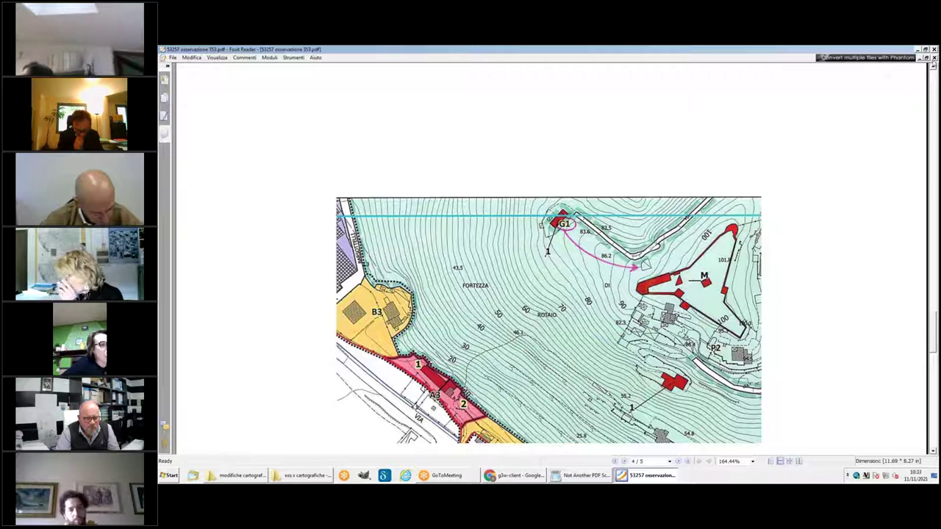
Close the observation 353 PDF and open 53262 osservazione 355 from the same folder
click(933, 57)
click(933, 49)
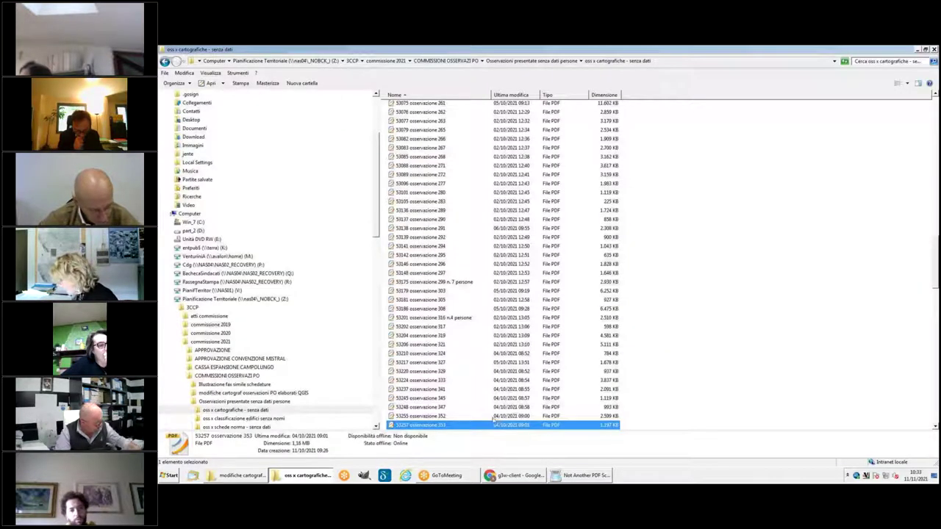
scroll(493, 417, down, 2)
click(471, 380)
double_click(470, 380)
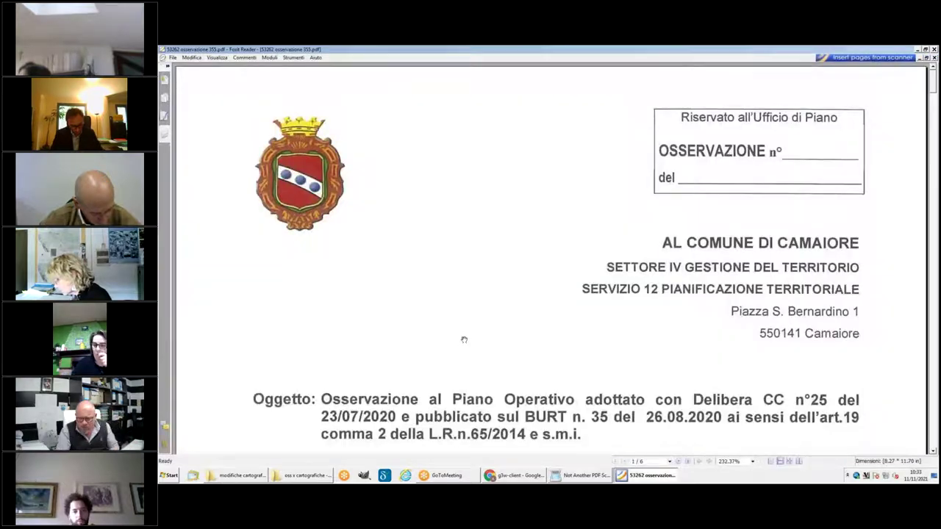
Read the observation 355 PDF's urban planning identification and the motivation text on page 2
scroll(464, 339, down, 8)
scroll(471, 336, down, 8)
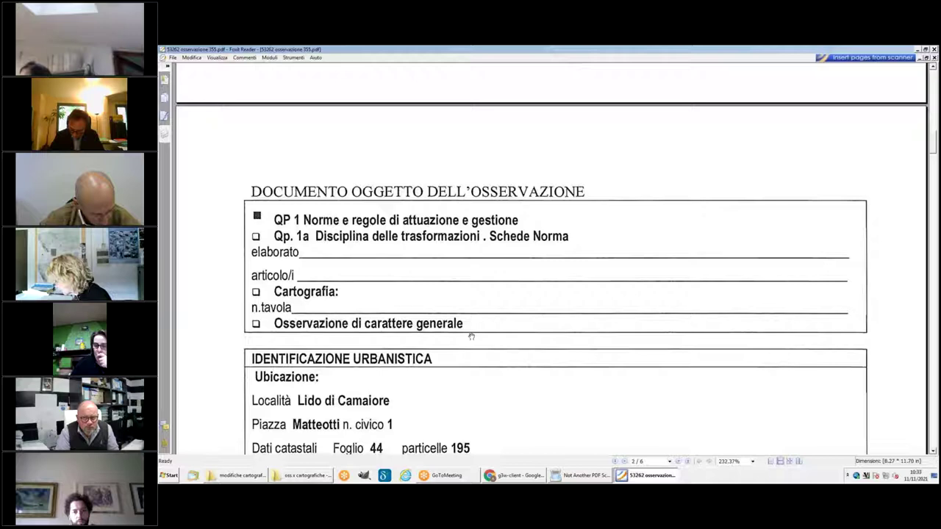
scroll(471, 335, down, 4)
scroll(472, 336, down, 5)
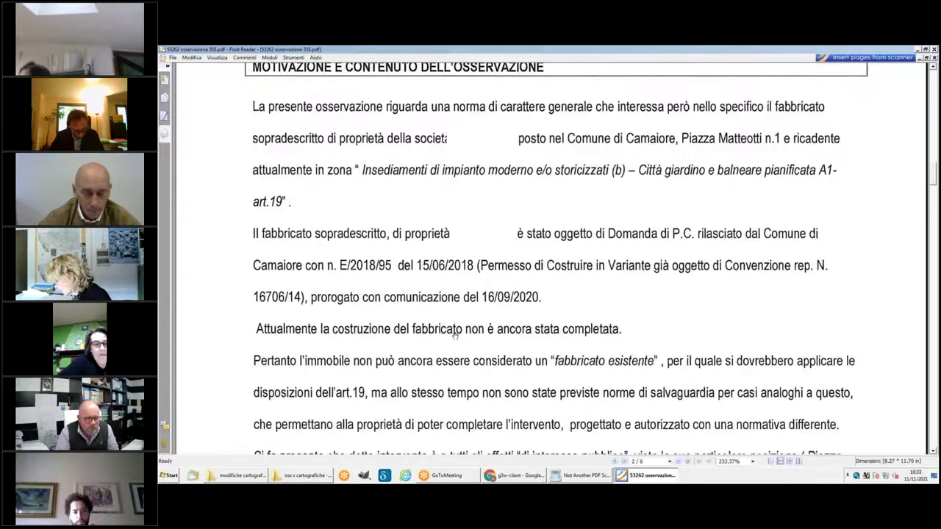
scroll(455, 334, down, 4)
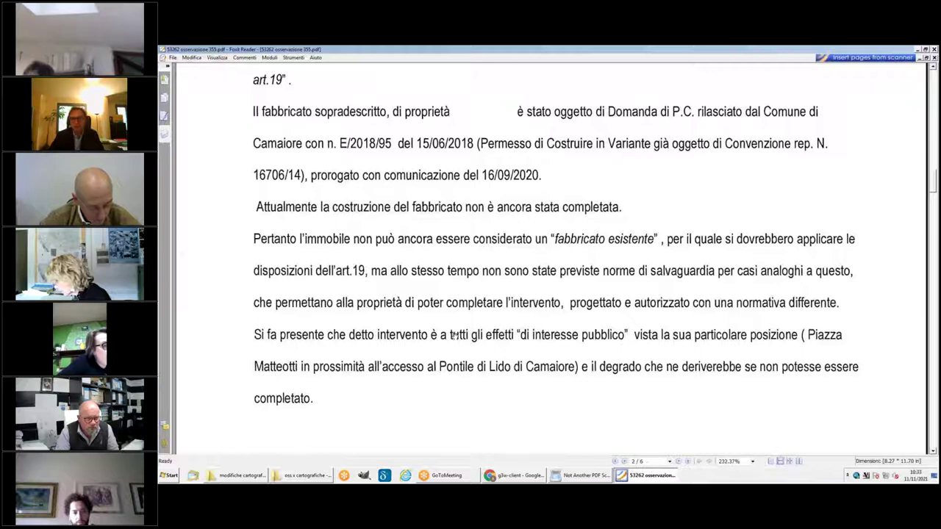
Check the modifiche cartograf and oss x cartografiche folder lists, then open 53262 osservazione 355 again
click(225, 478)
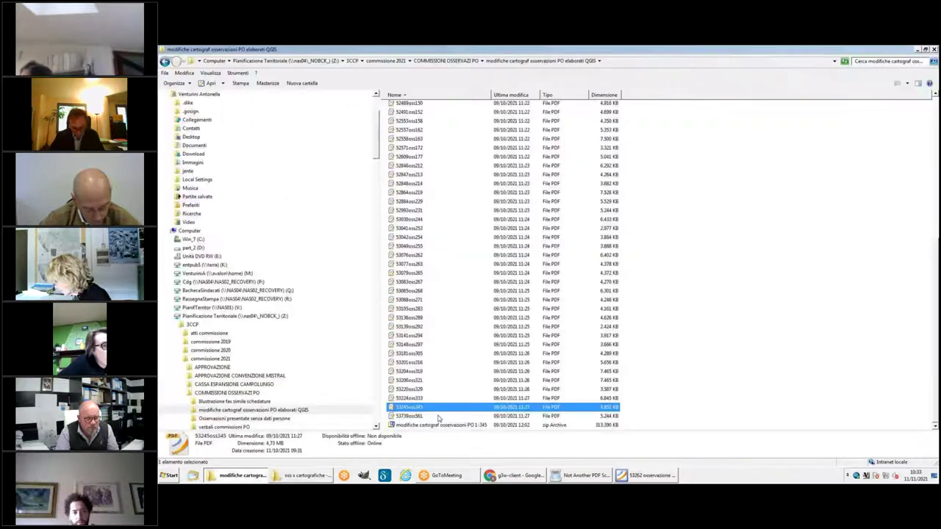
click(302, 477)
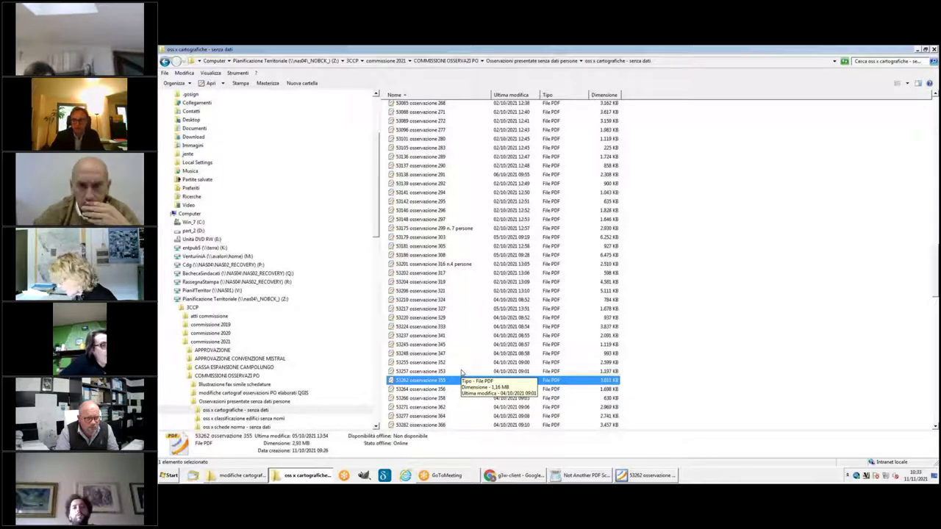
scroll(462, 372, down, 4)
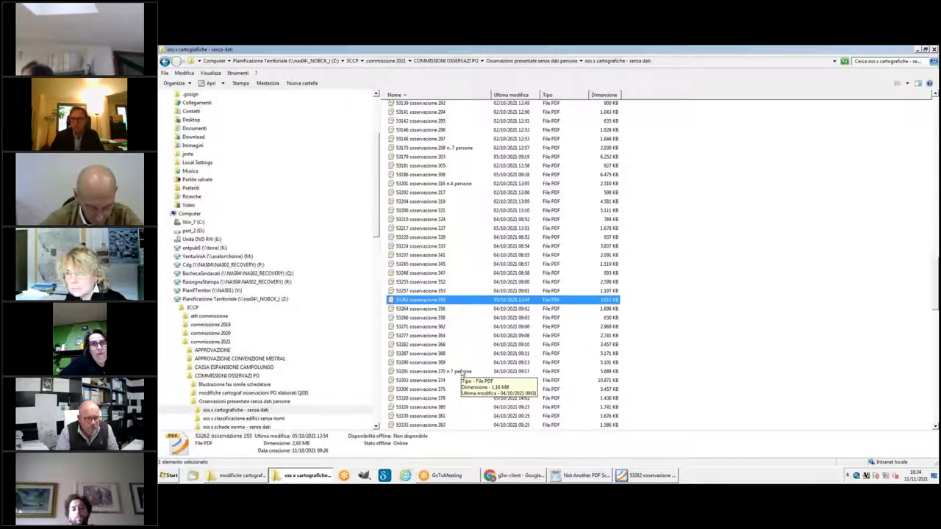
scroll(461, 372, down, 5)
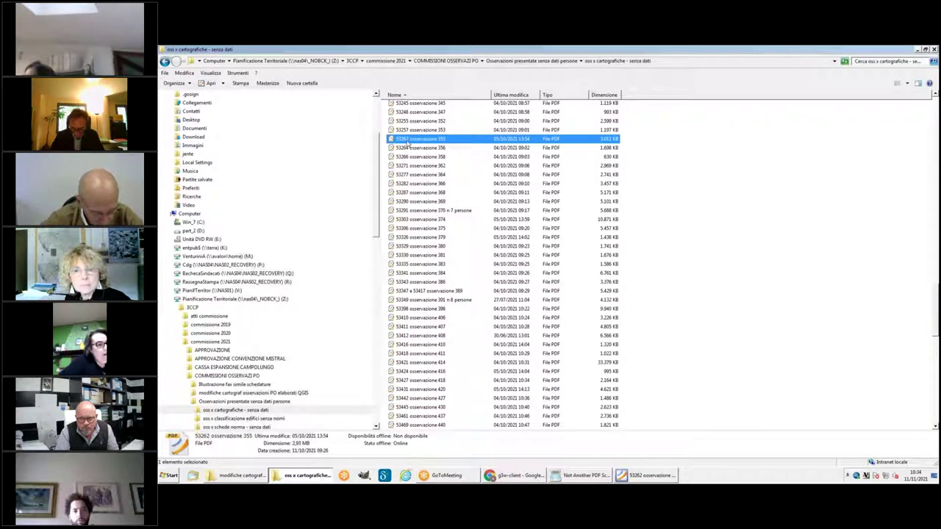
double_click(407, 142)
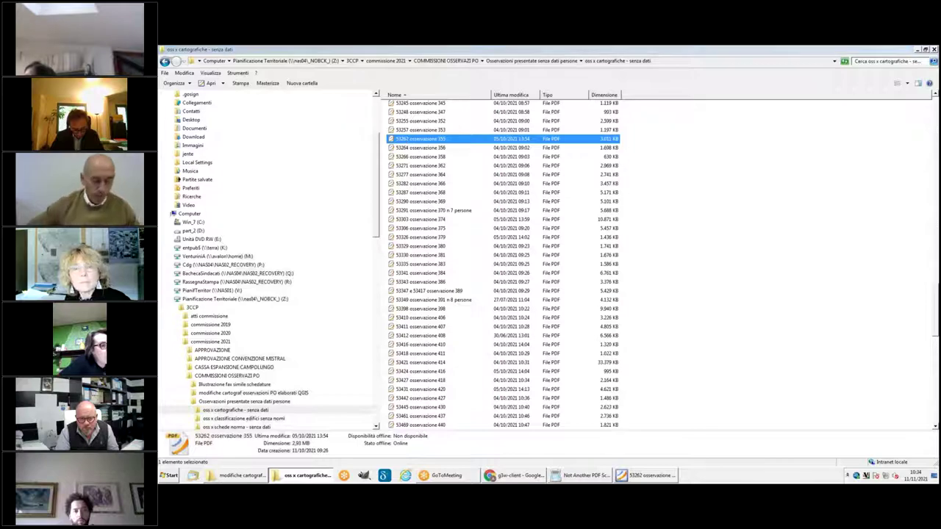
Look through the observation 355 PDF to the map extract with the circled building on page 4
scroll(536, 344, down, 15)
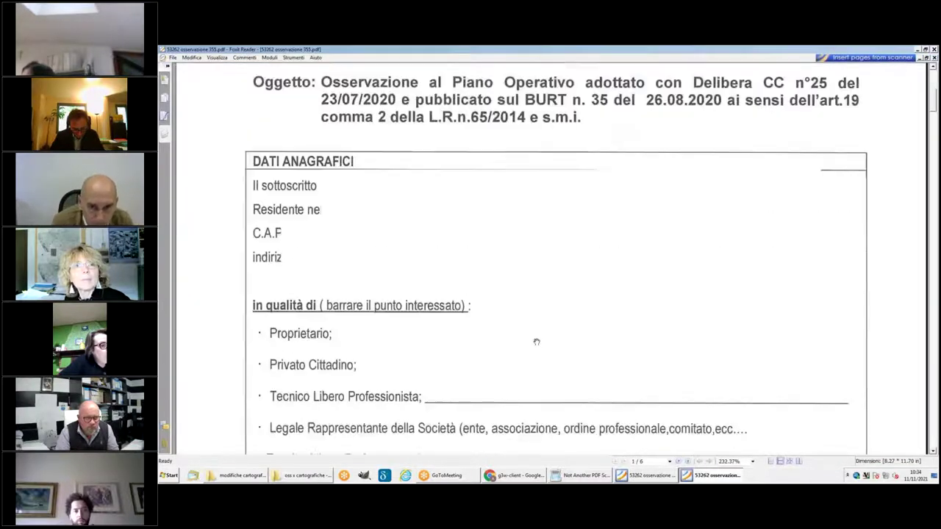
scroll(529, 335, down, 20)
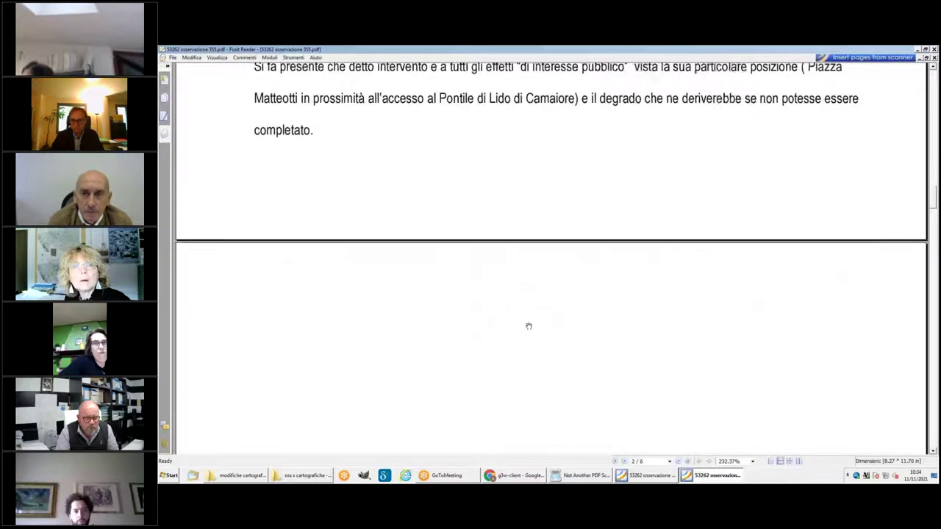
scroll(528, 331, down, 5)
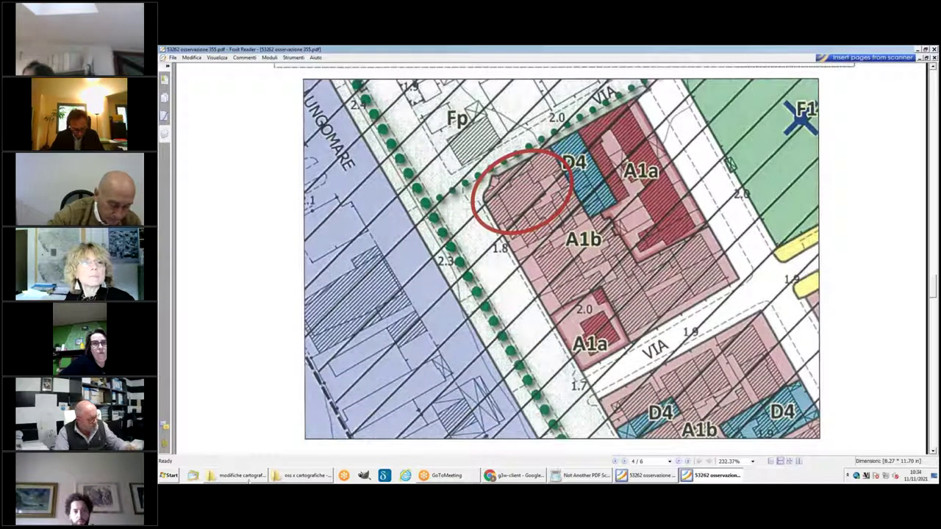
click(248, 477)
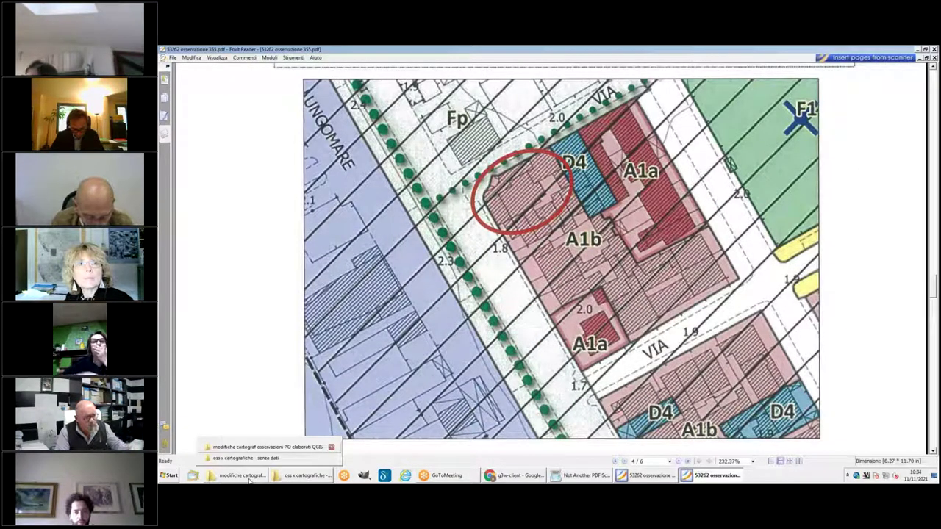
key(Escape)
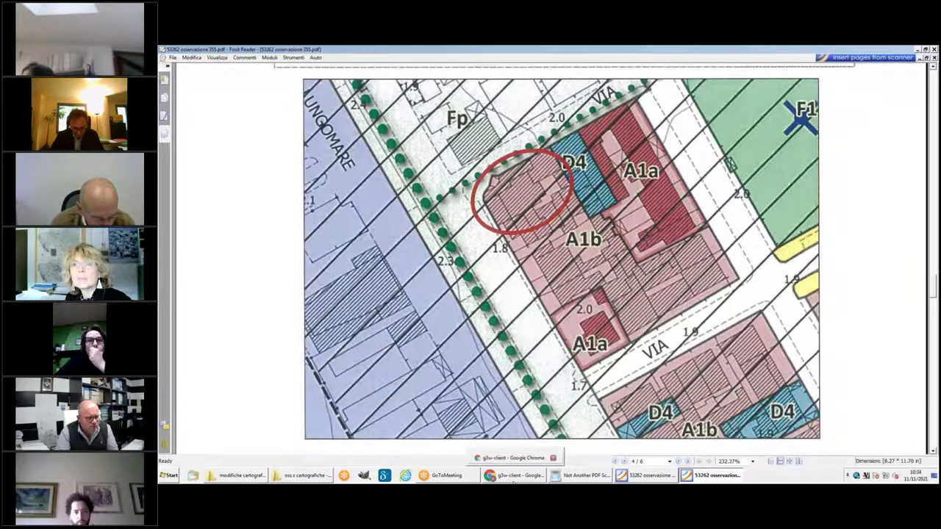
Switch to the Osservazioni web map in Chrome and search for Piano Operativo observation number 355
click(513, 476)
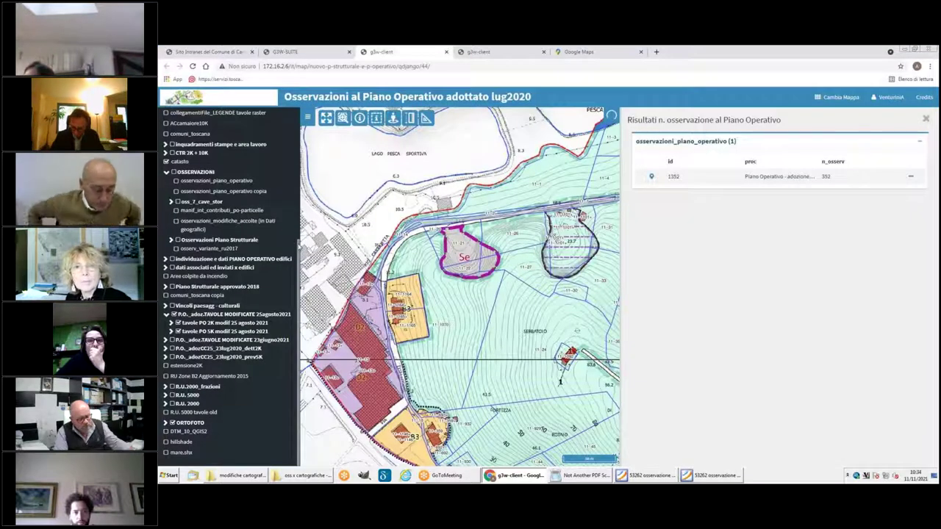
scroll(221, 162, up, 2)
click(213, 183)
click(197, 152)
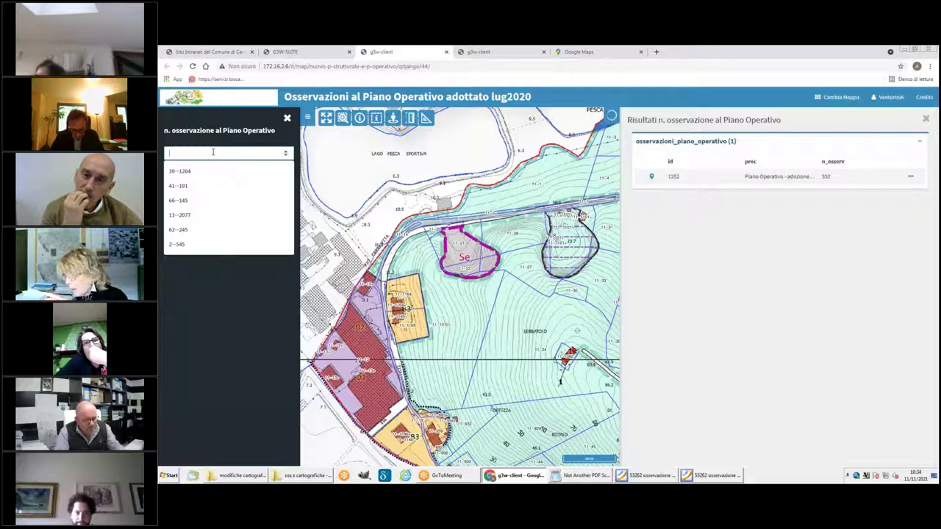
text(355)
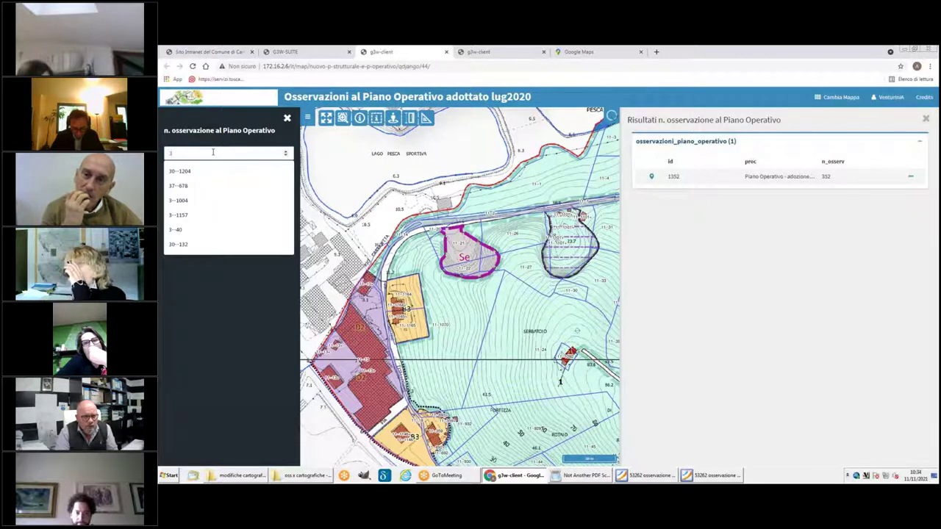
click(238, 187)
click(235, 175)
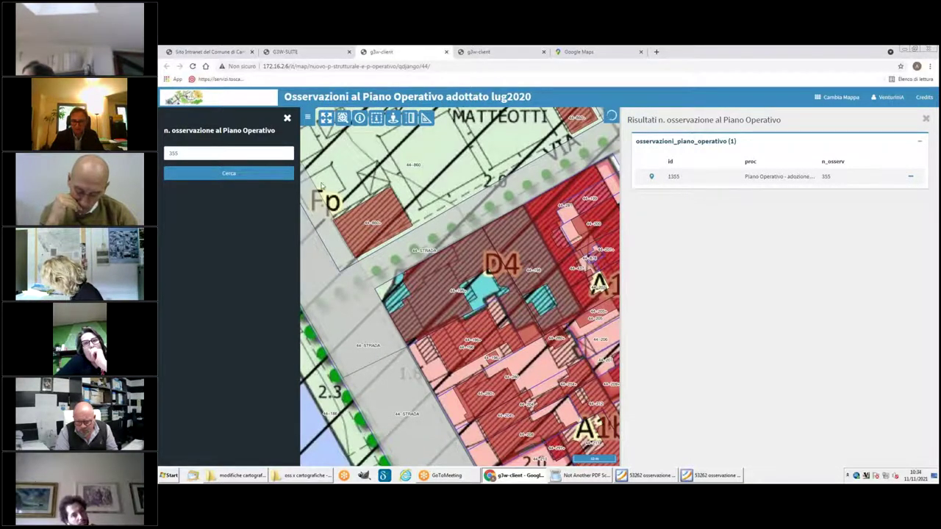
Hide the catasto layer and compare the TAVOLE MODIFICATE 25agosto2021 layers with P.O._adozCC25_23lug2020_dett2K around observation 355
click(288, 118)
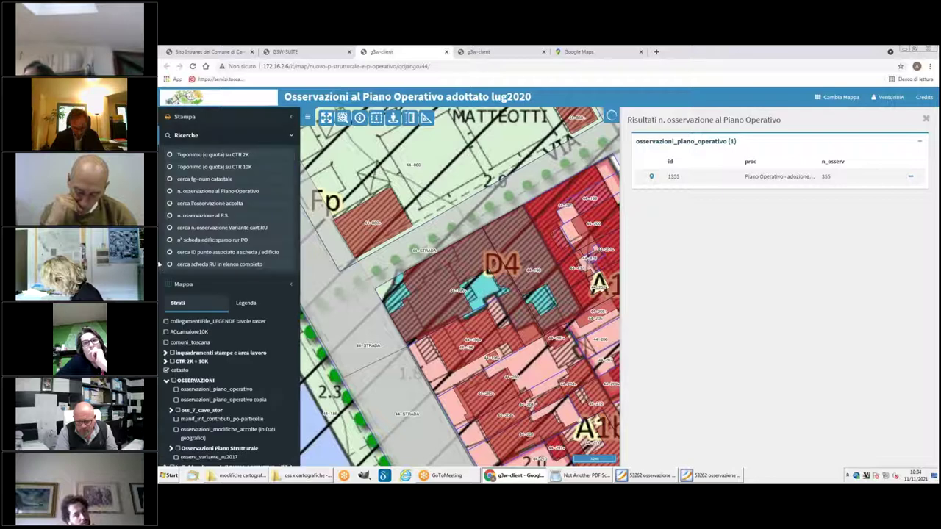
click(166, 369)
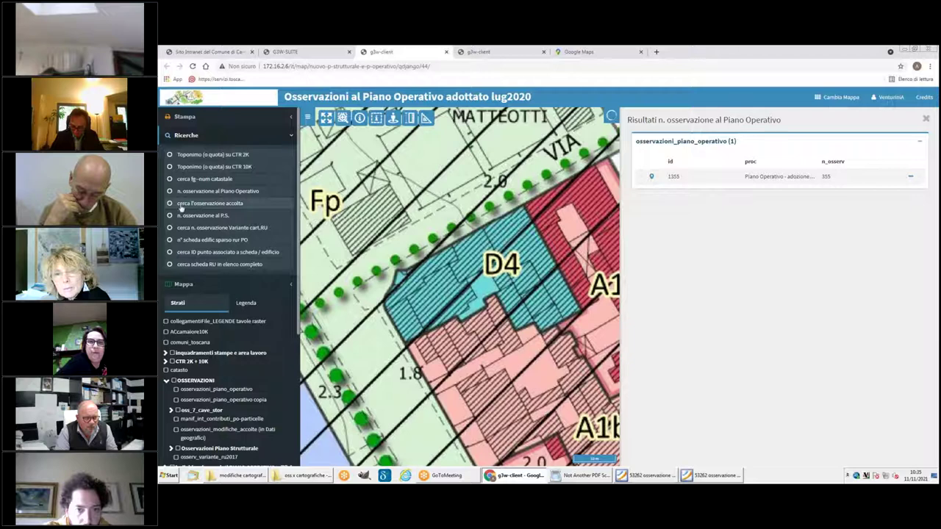
scroll(175, 398, down, 3)
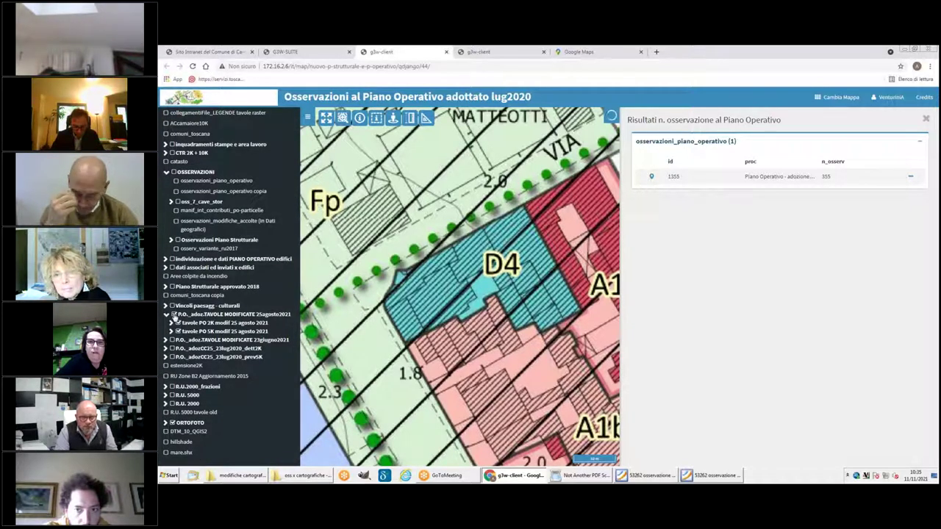
click(172, 348)
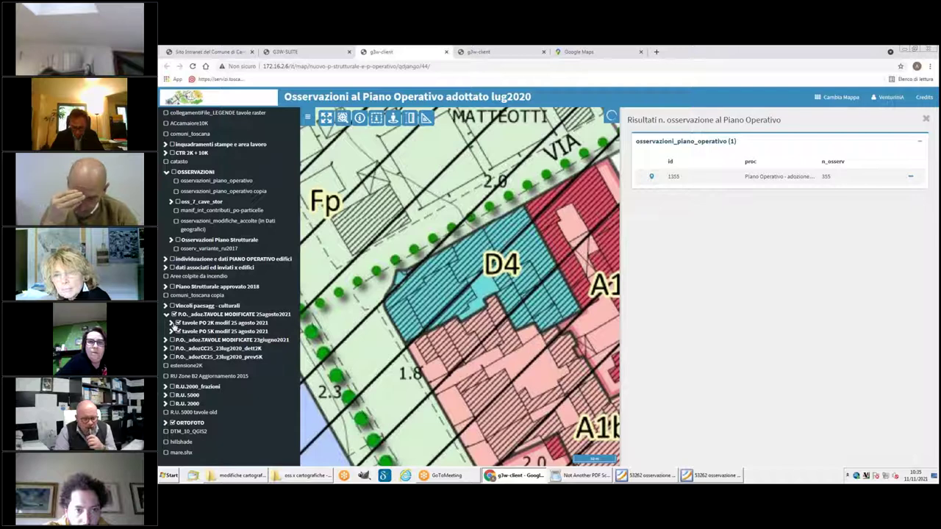
click(174, 315)
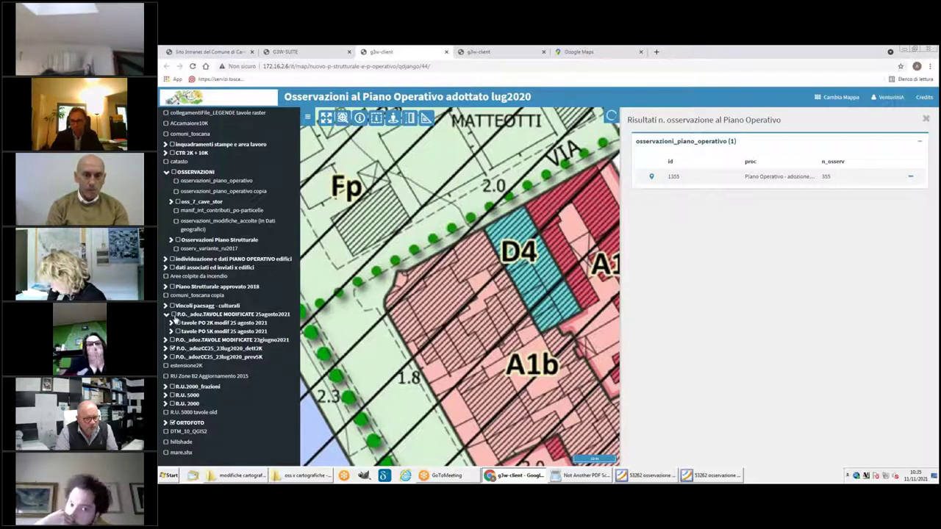
click(175, 315)
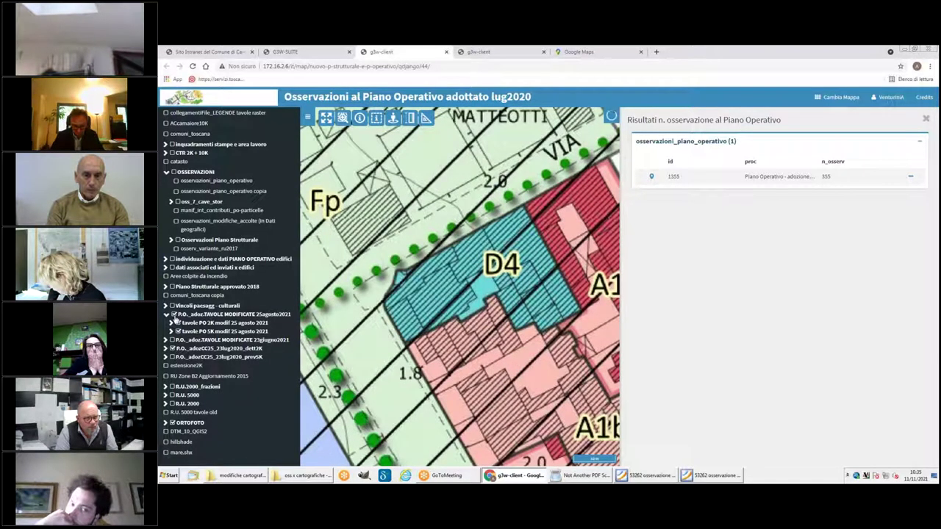
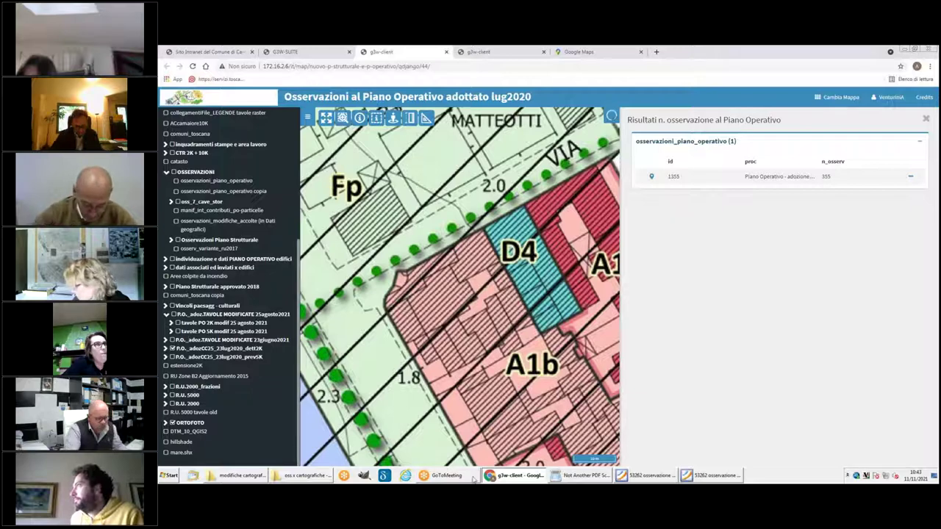
Close the observation 355 PDF and open 53264 osservazione 356 from the oss x cartografiche folder
right_click(721, 477)
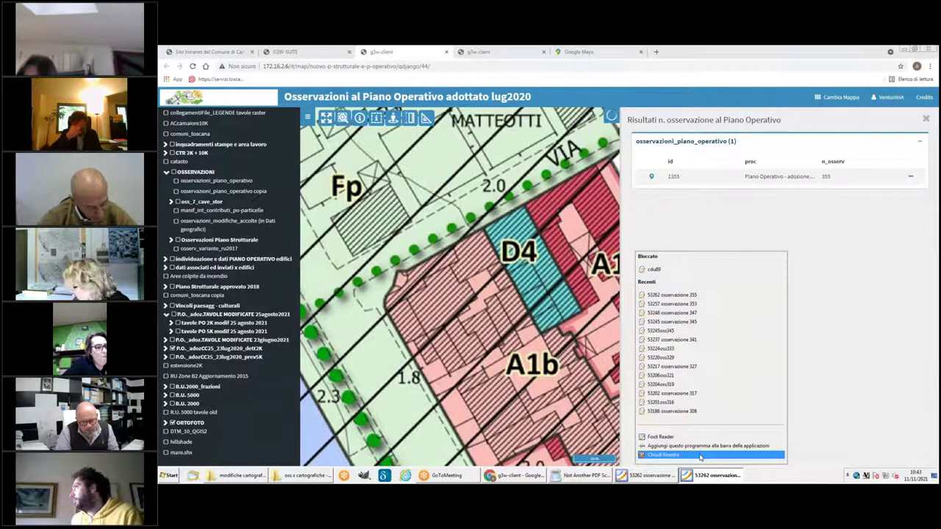
click(700, 455)
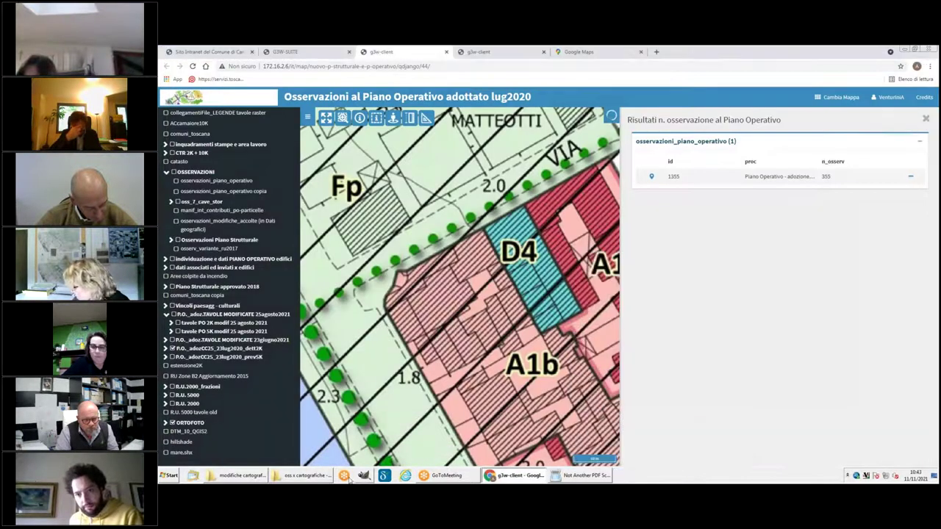
click(300, 476)
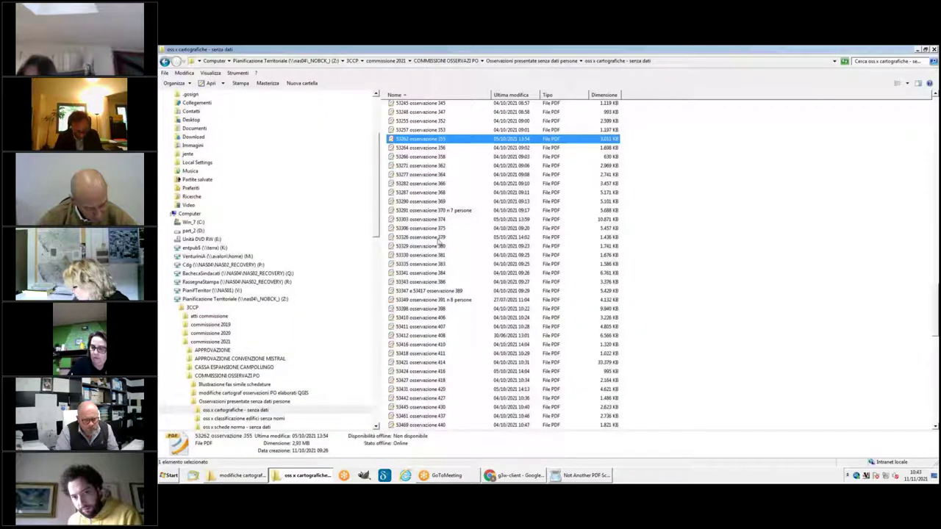
click(439, 148)
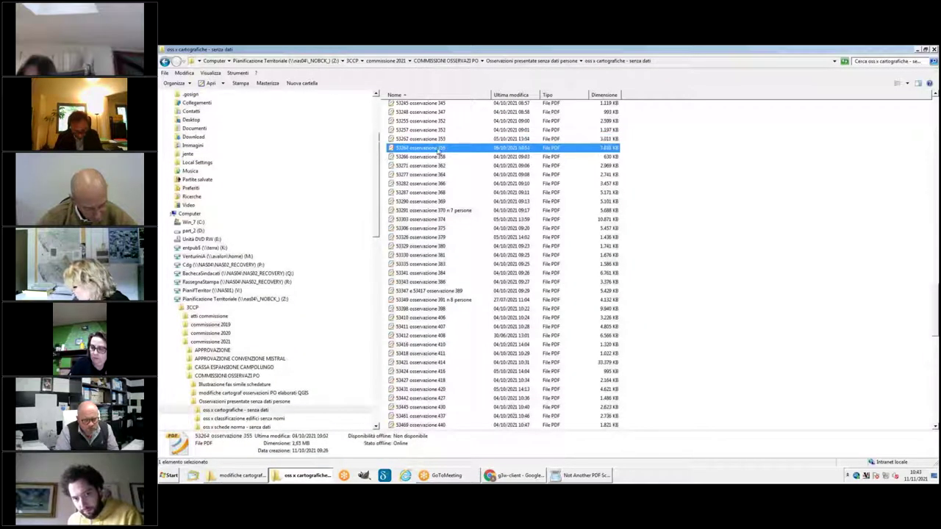
double_click(439, 148)
Look through the observation 356 PDF to the red-outlined area on the page 4 map extract
scroll(460, 273, down, 20)
scroll(451, 304, down, 20)
scroll(454, 310, down, 15)
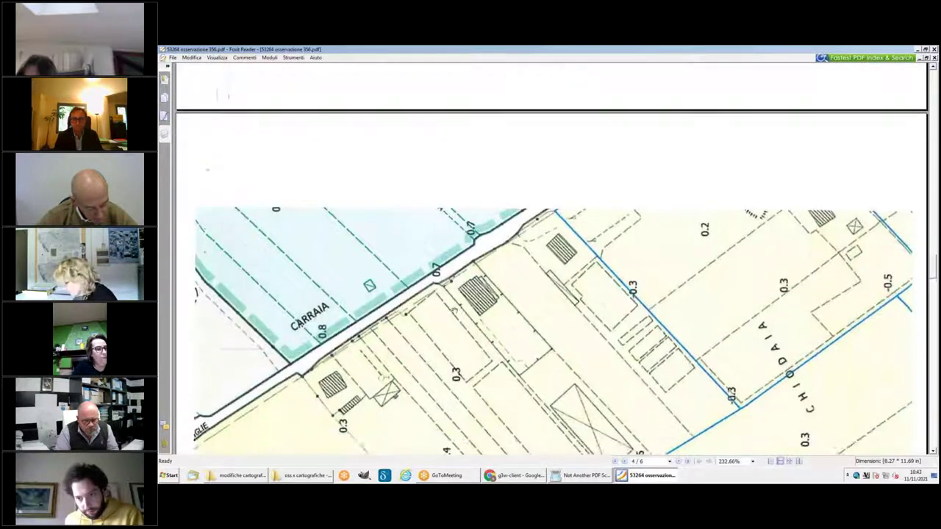
scroll(454, 309, down, 10)
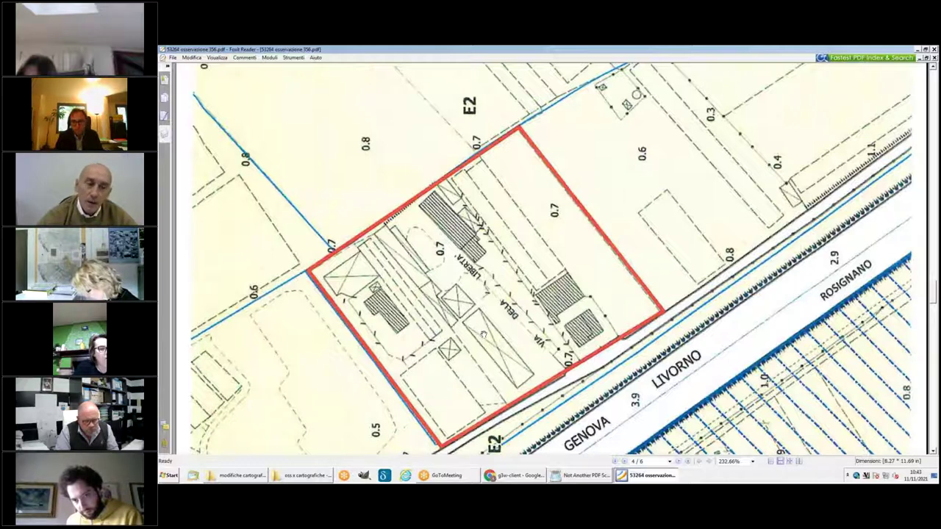
click(448, 476)
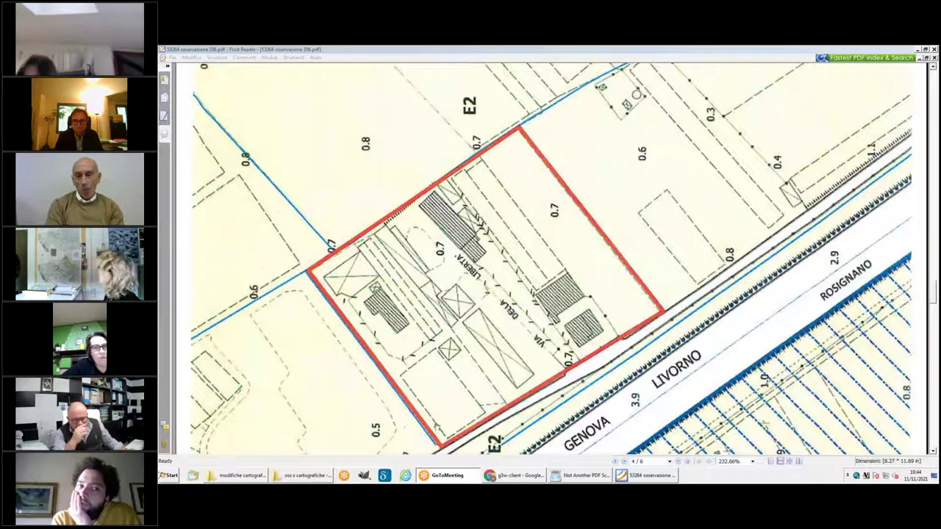
Switch to the Osservazioni web map in Chrome and search for Piano Operativo observation number 356
click(510, 475)
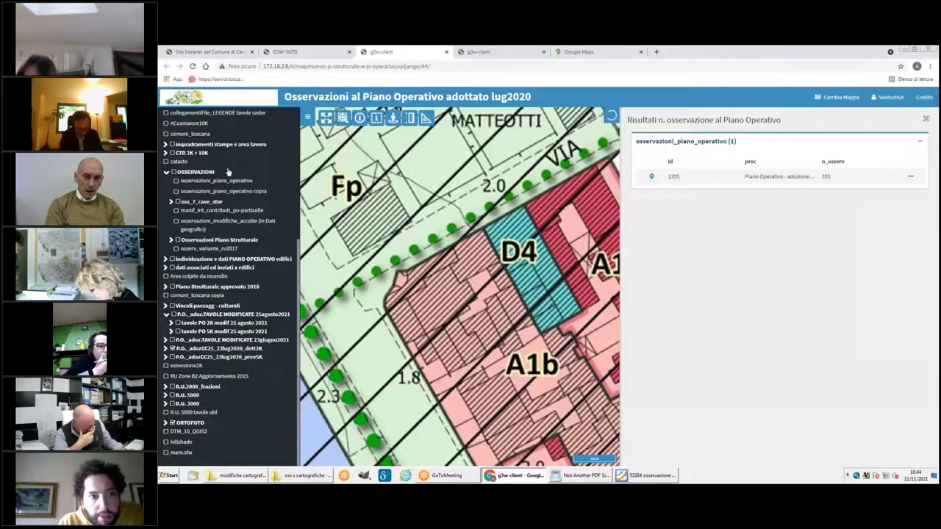
scroll(236, 206, up, 3)
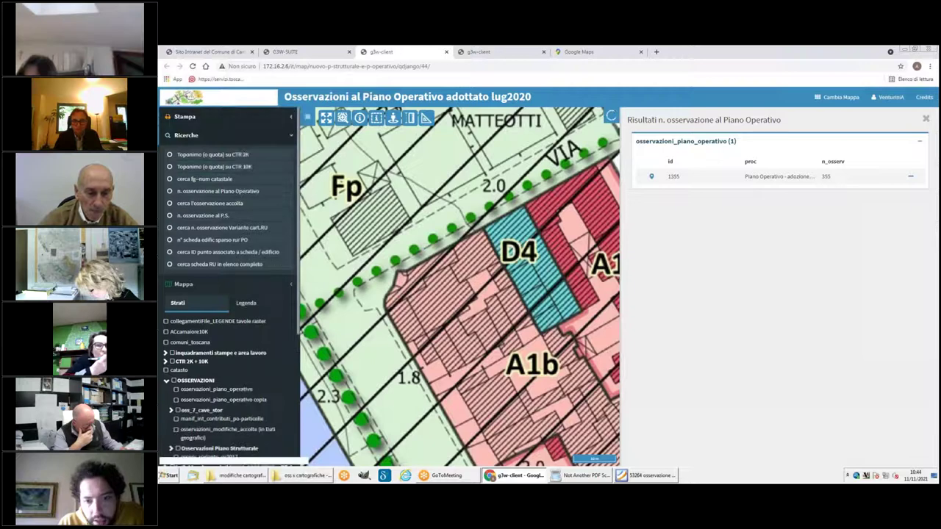
click(242, 193)
click(228, 153)
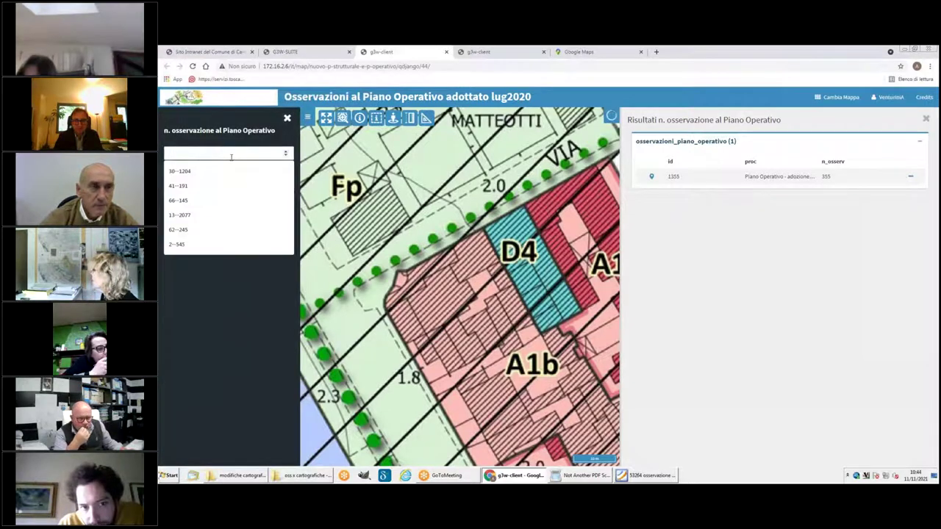
text(3)
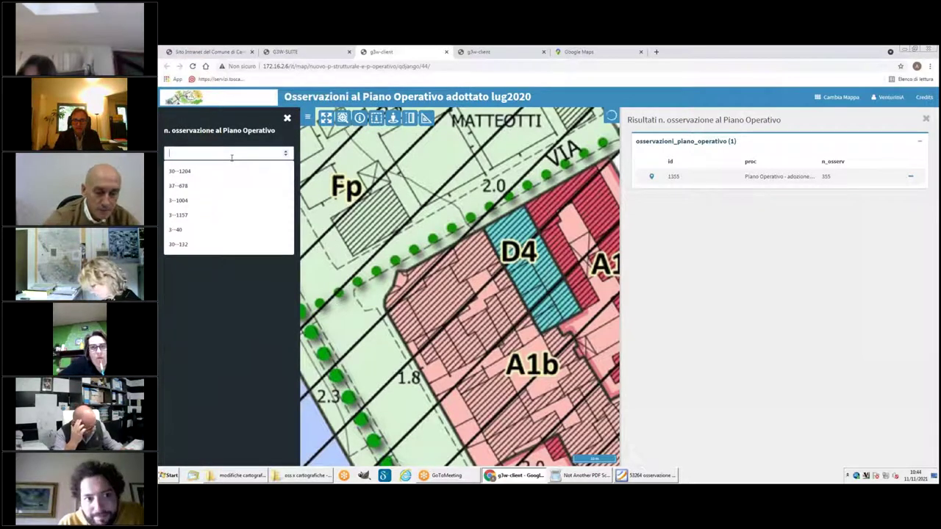
text(56)
key(Return)
click(232, 175)
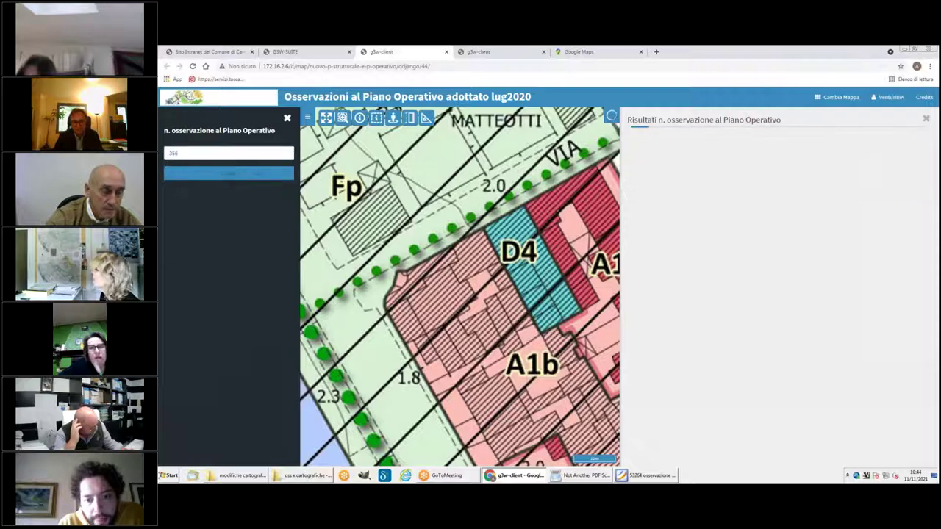
Locate the observation 356 area on the map and highlight it within its surrounding zones
click(651, 178)
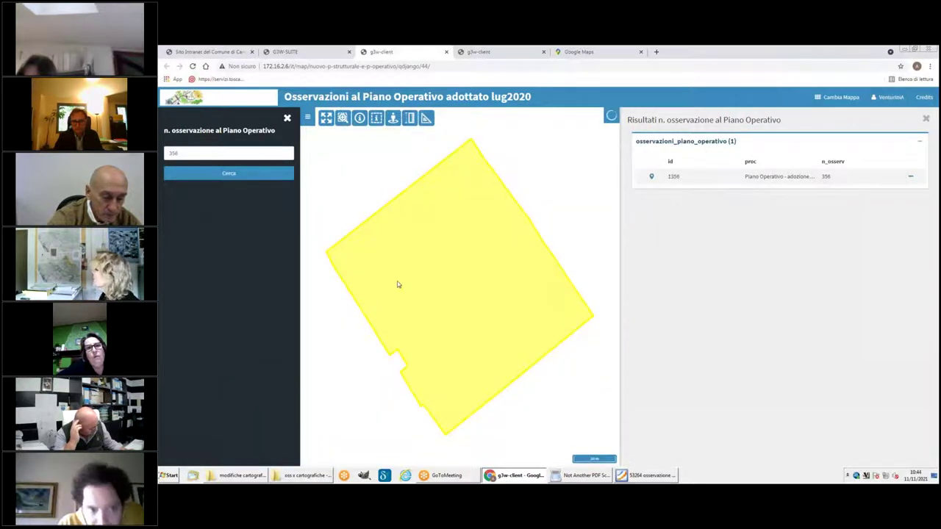
scroll(399, 281, down, 3)
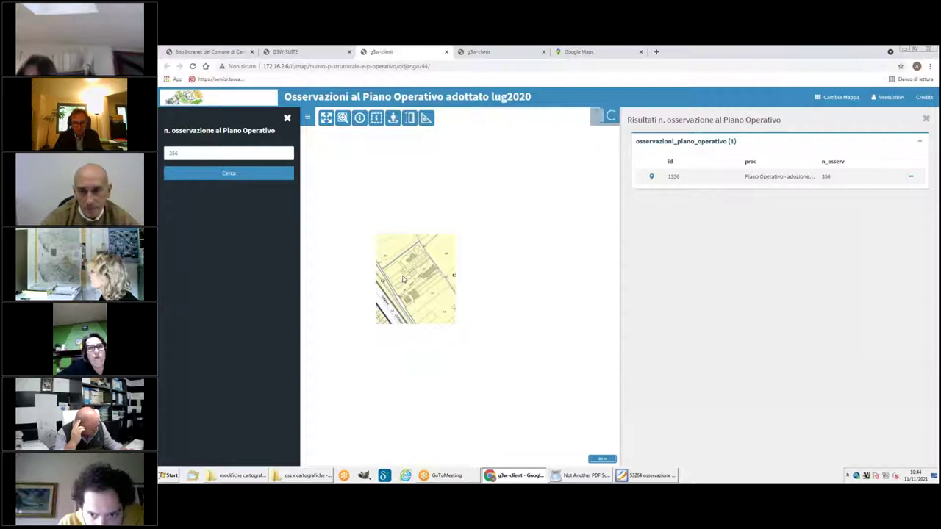
scroll(404, 279, up, 2)
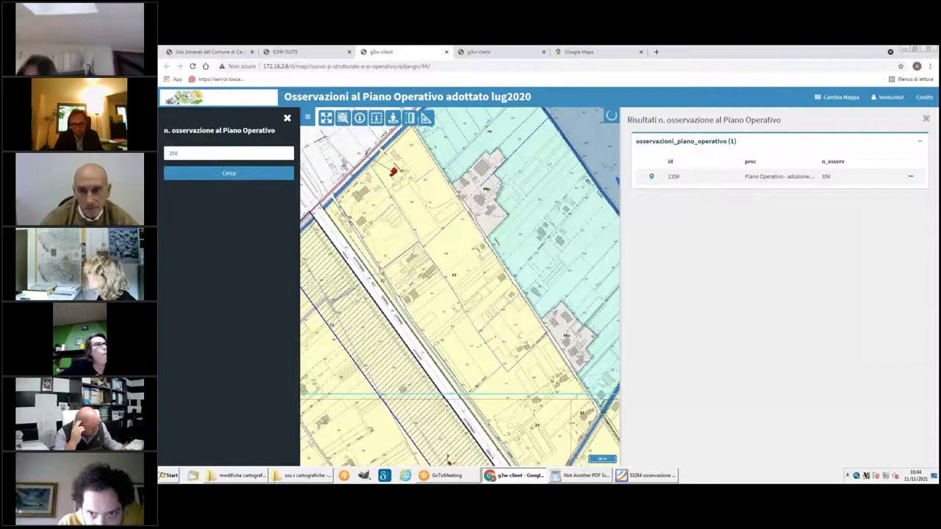
click(651, 176)
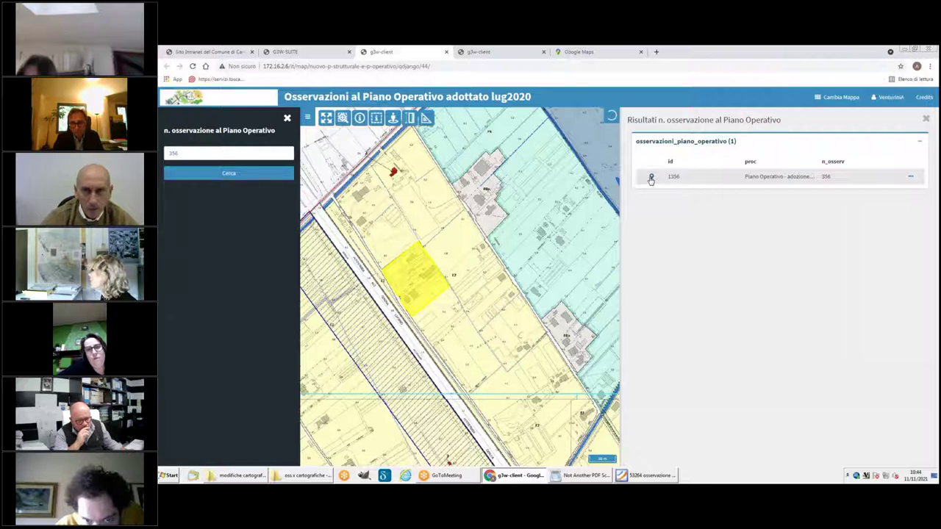
click(650, 179)
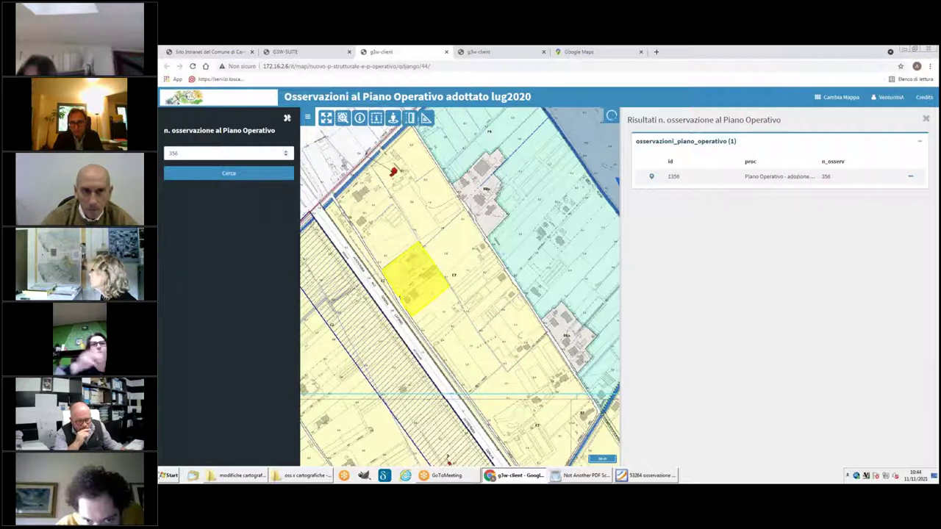
Hide the P.O._adozCC25_23lug2020_dett2K layer and examine the buildings in the observation 356 area on the orthophoto
click(287, 119)
scroll(221, 353, down, 5)
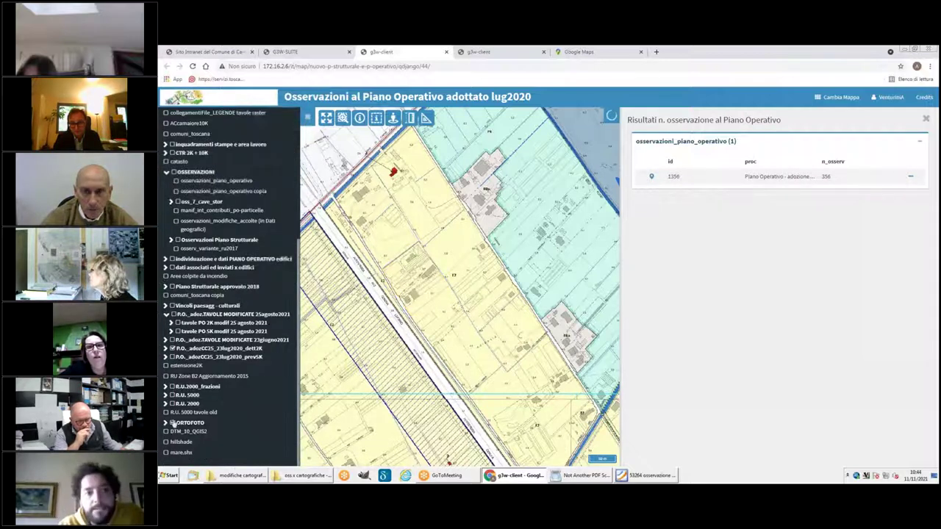
click(172, 349)
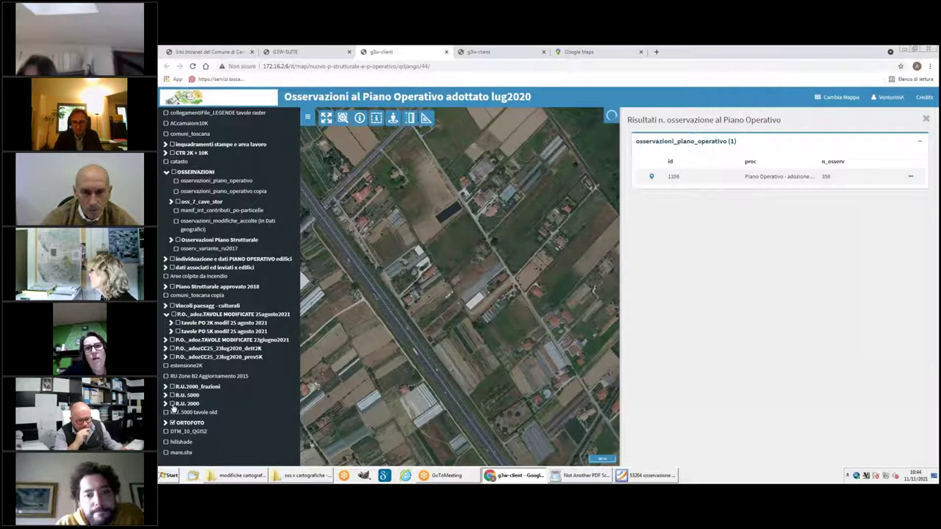
click(650, 176)
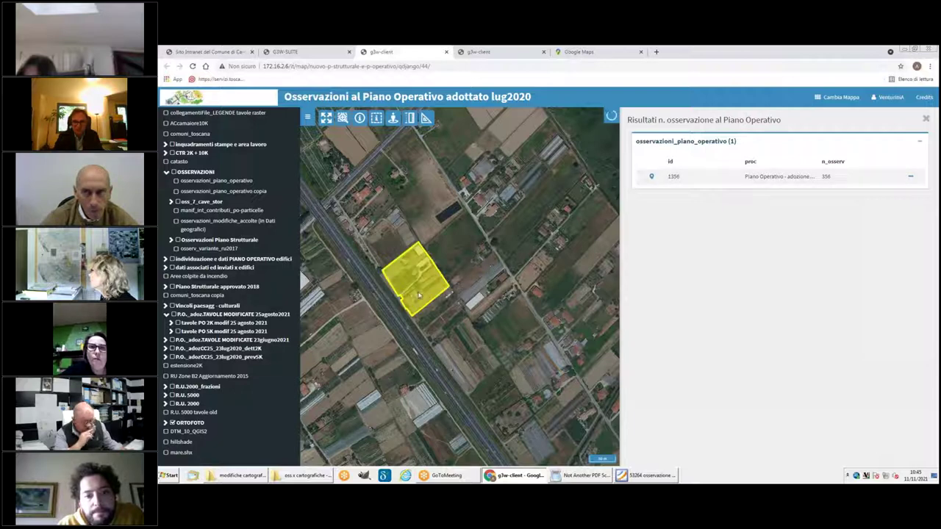
scroll(419, 294, up, 3)
click(651, 177)
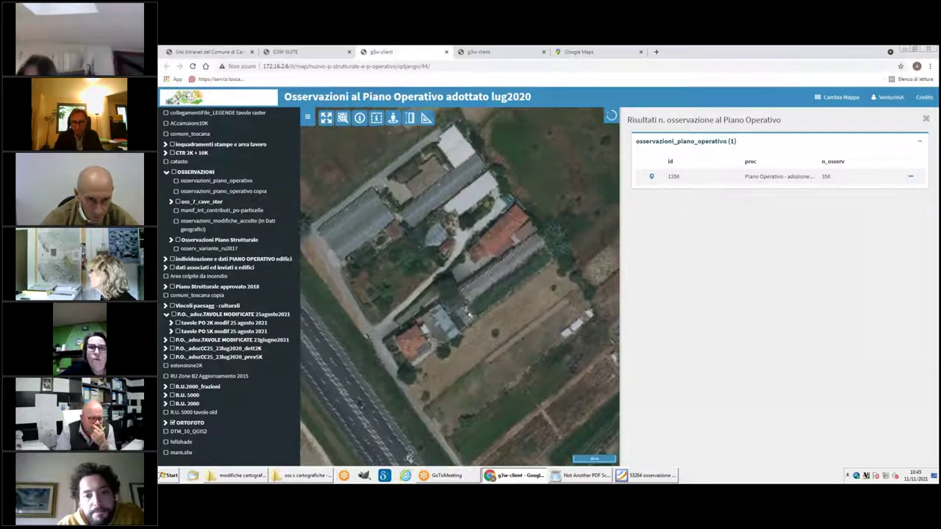
click(648, 177)
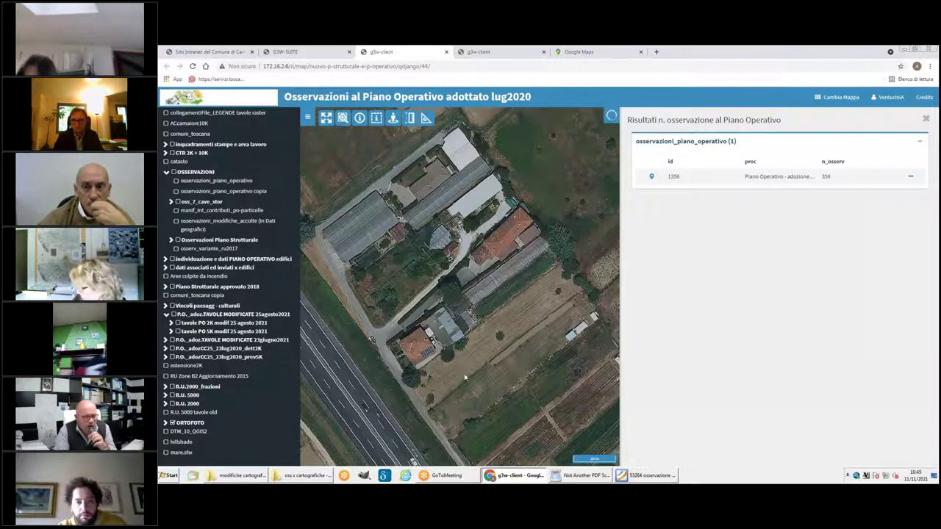
Close the observation 356 PDF and replace the ORTOFOTO layer with P.O._adoz.TAVOLE MODIFICATE 25agosto2021 on the web map
click(173, 423)
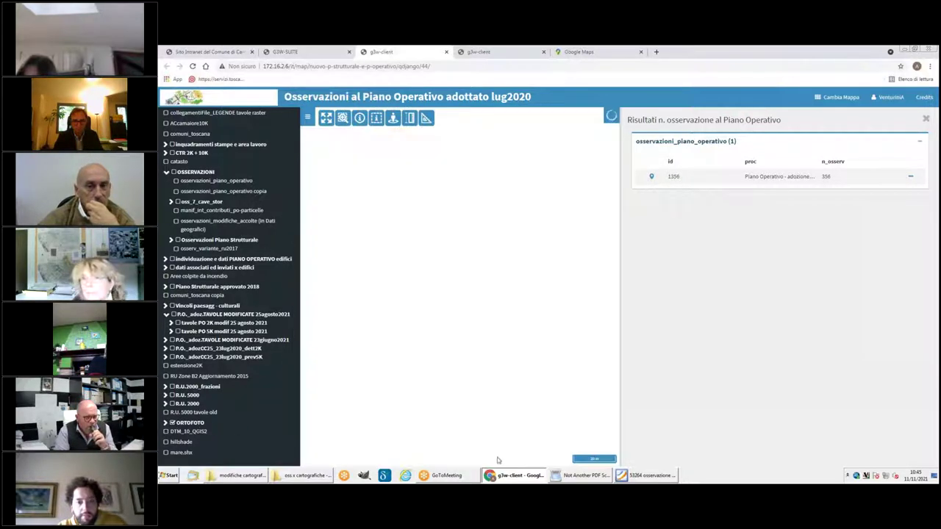
click(647, 475)
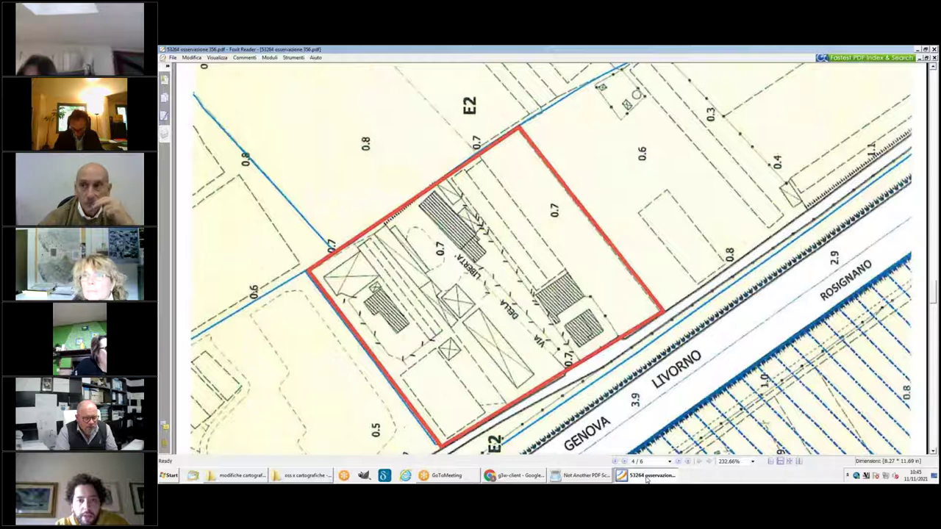
right_click(647, 476)
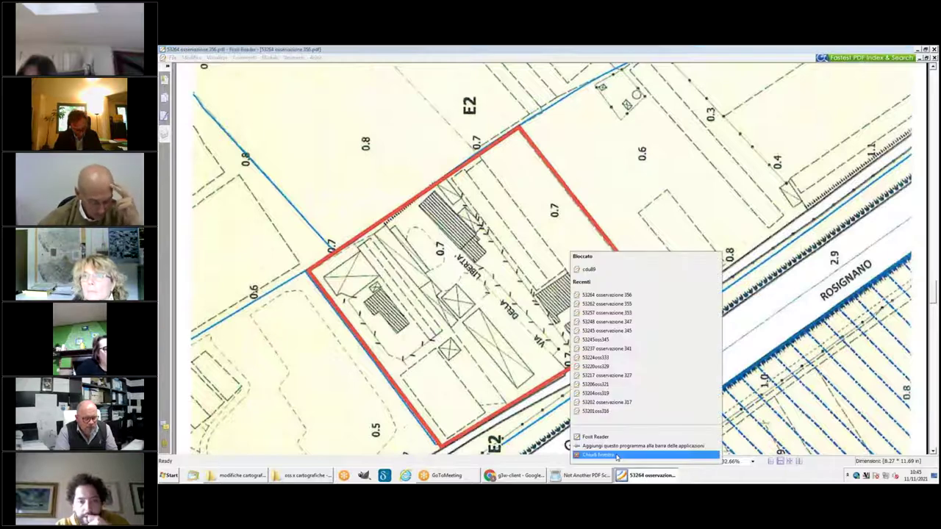
click(616, 455)
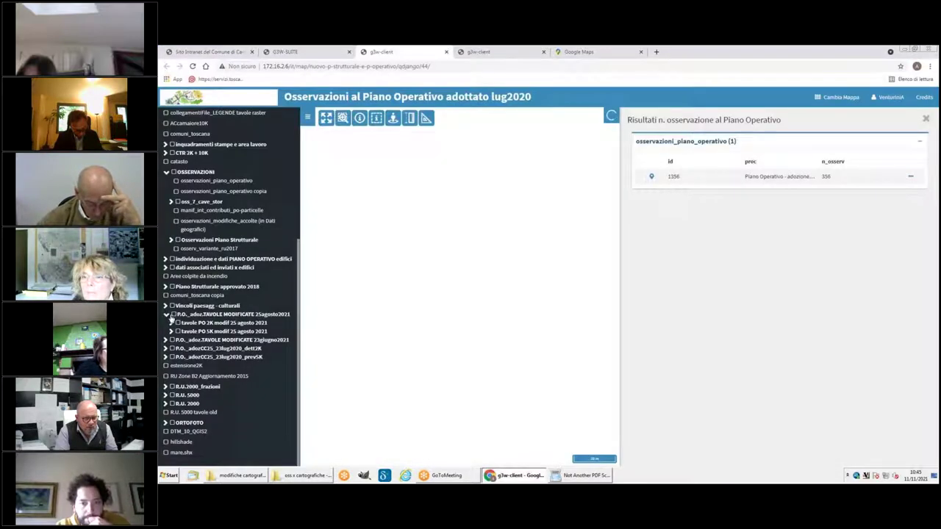
click(174, 314)
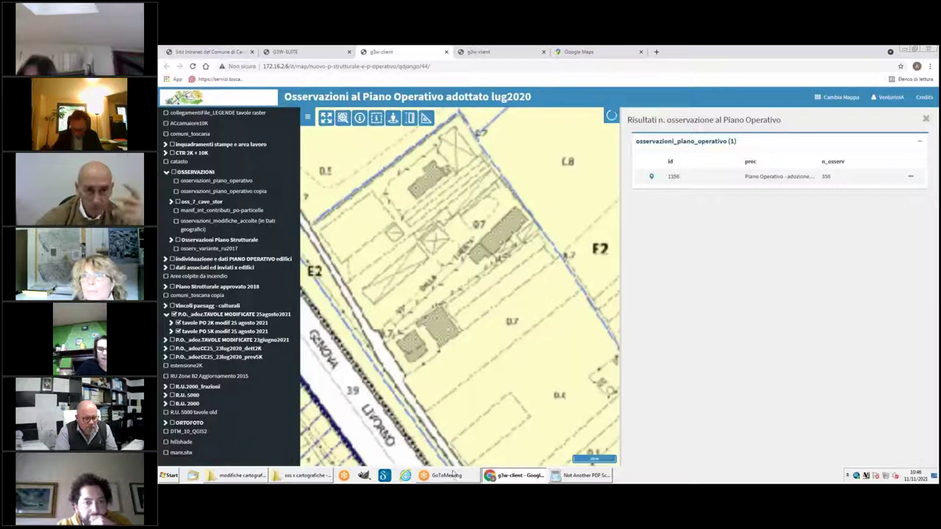
Open the PDF 53266 osservazione 358 from the oss x cartografiche - senza dati folder
click(285, 477)
click(257, 477)
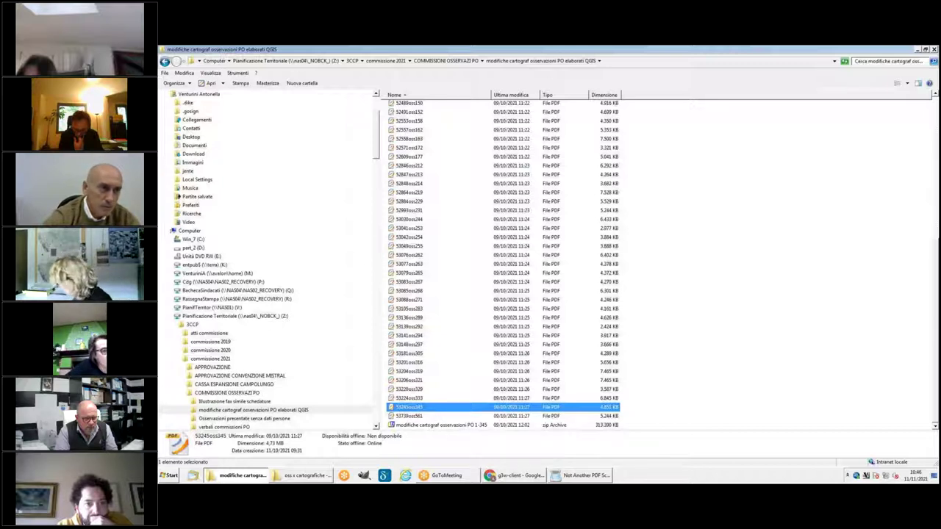
mouse_move(291, 478)
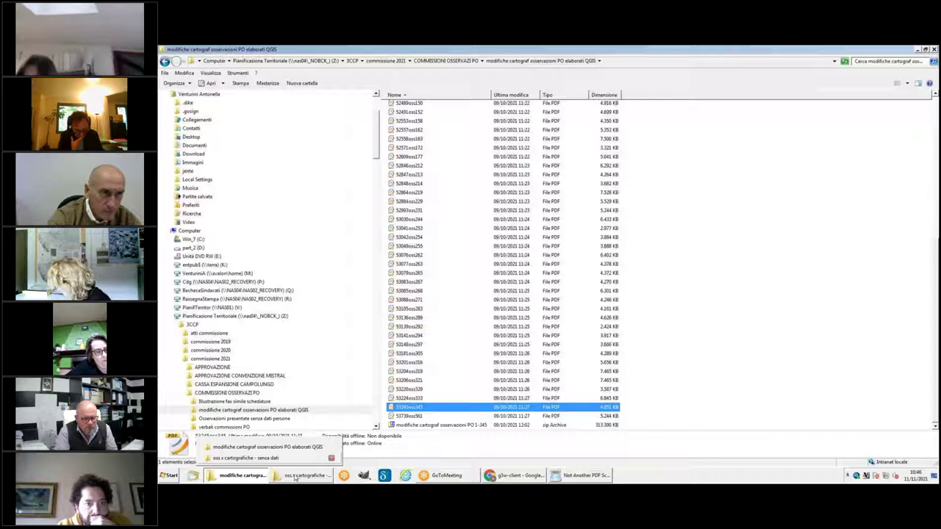
click(246, 457)
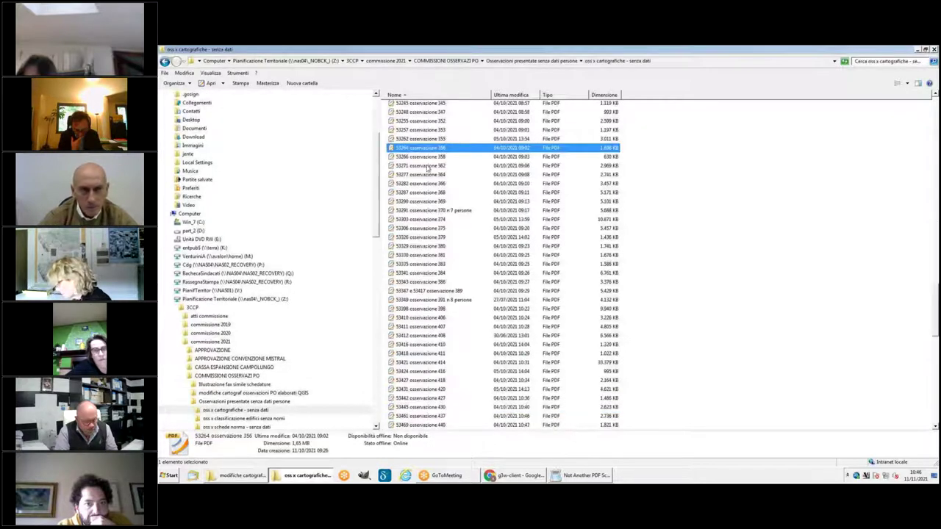
key(Down)
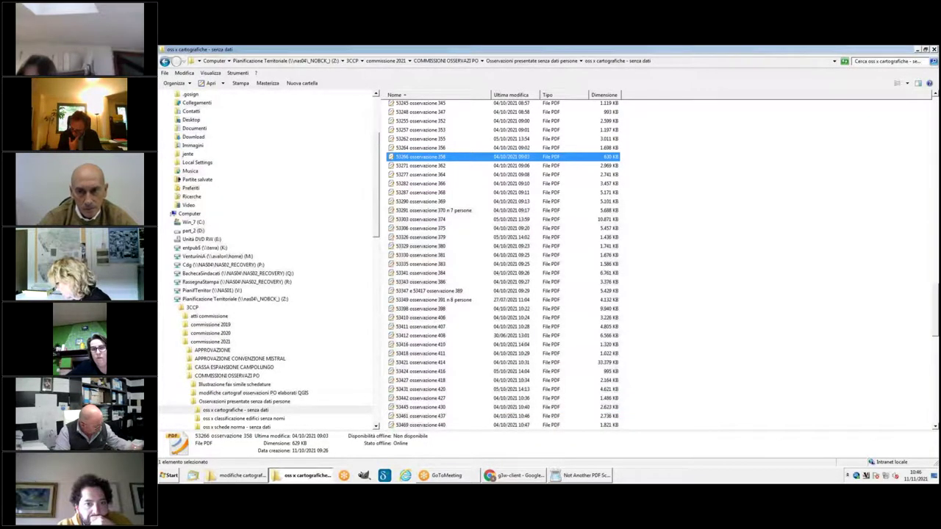
key(Return)
Read observation 358's handwritten request and the cadastral sheet and parcel details in its urban identification section
scroll(491, 283, down, 6)
scroll(492, 283, down, 15)
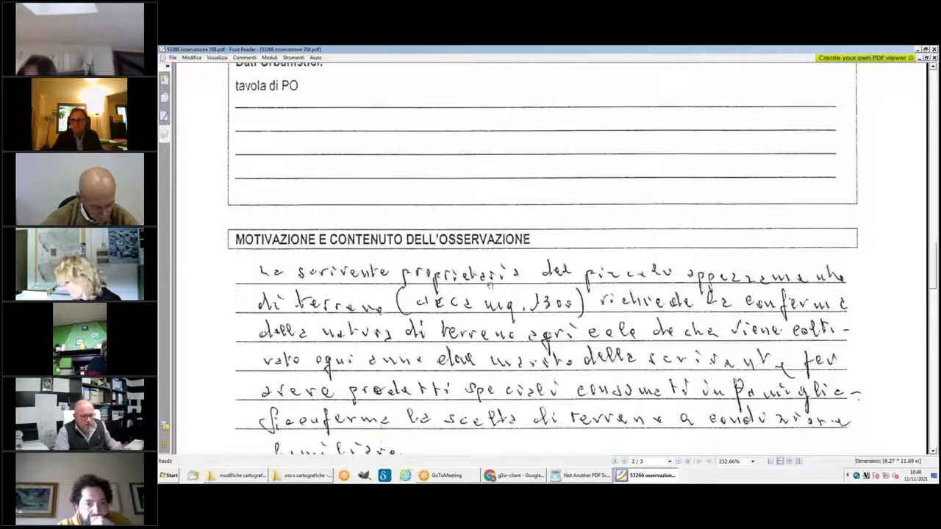
scroll(490, 286, down, 3)
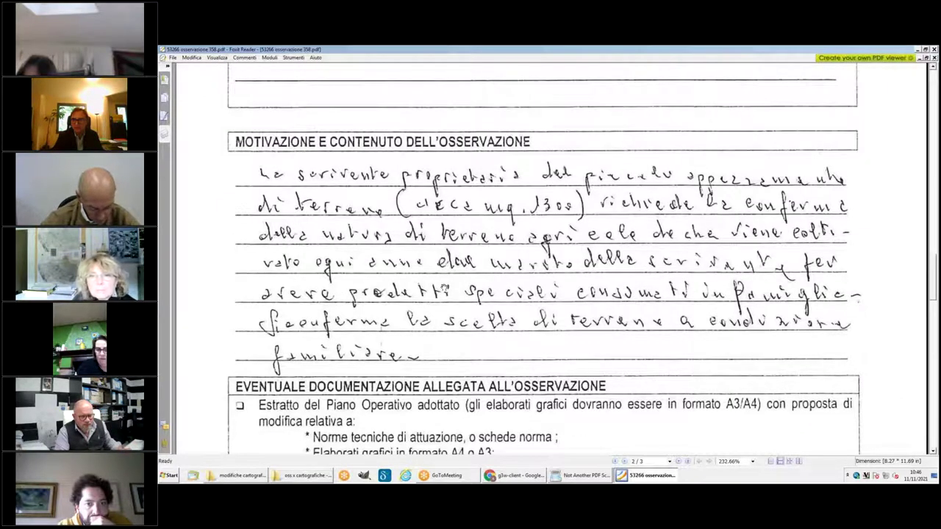
scroll(444, 287, down, 5)
scroll(444, 288, down, 10)
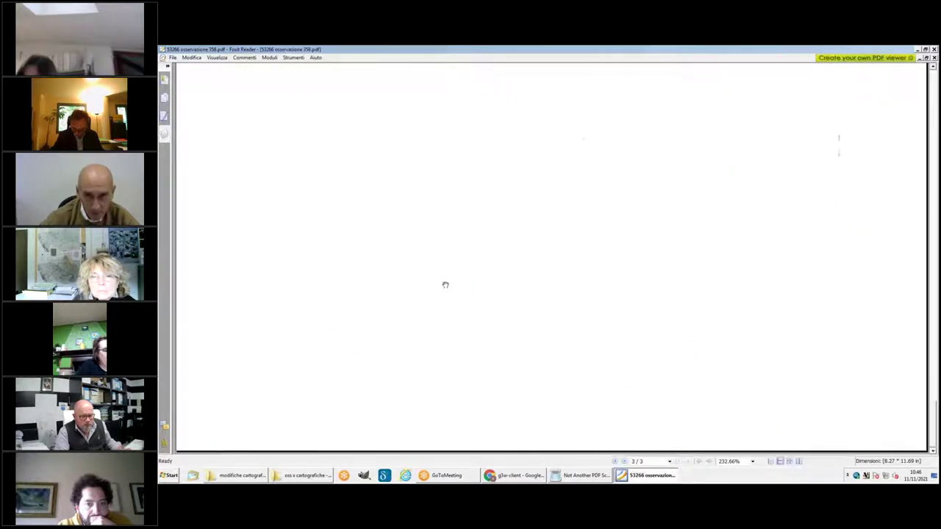
scroll(444, 269, up, 10)
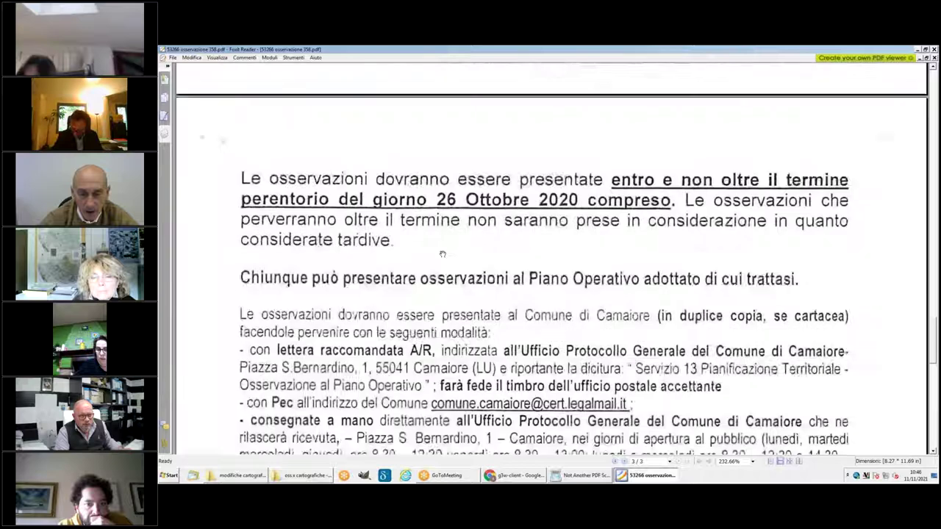
scroll(445, 242, up, 3)
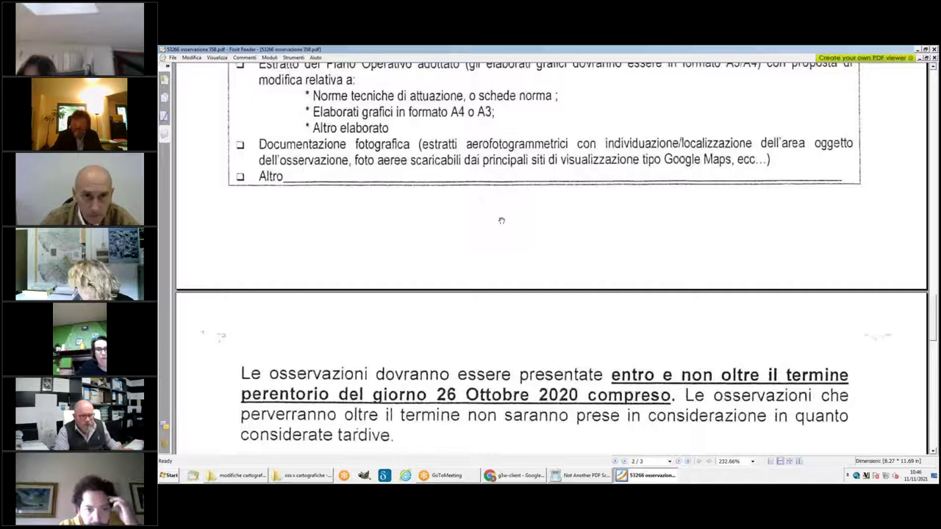
scroll(501, 221, up, 5)
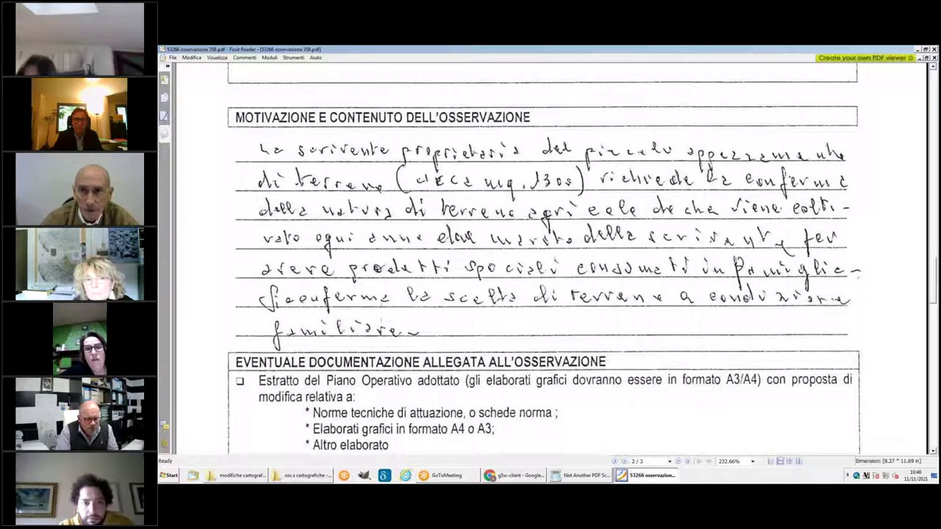
scroll(478, 198, up, 6)
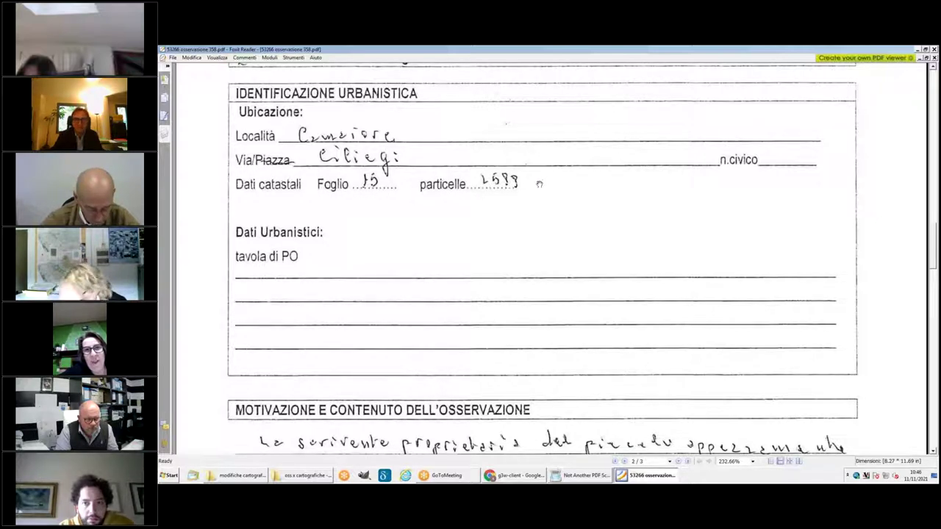
scroll(507, 223, down, 3)
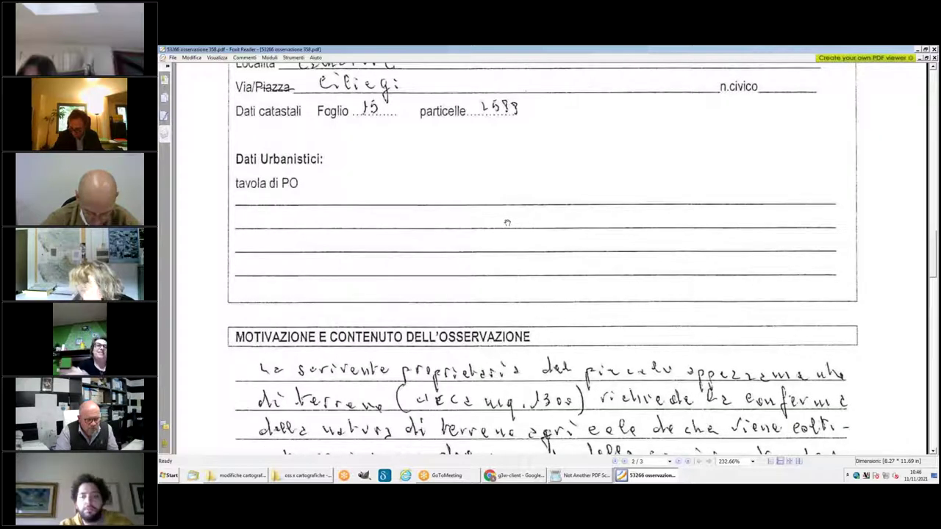
Switch to the Osservazioni web map in Chrome and search the cadastre for sheet and parcel 15--2588
click(515, 475)
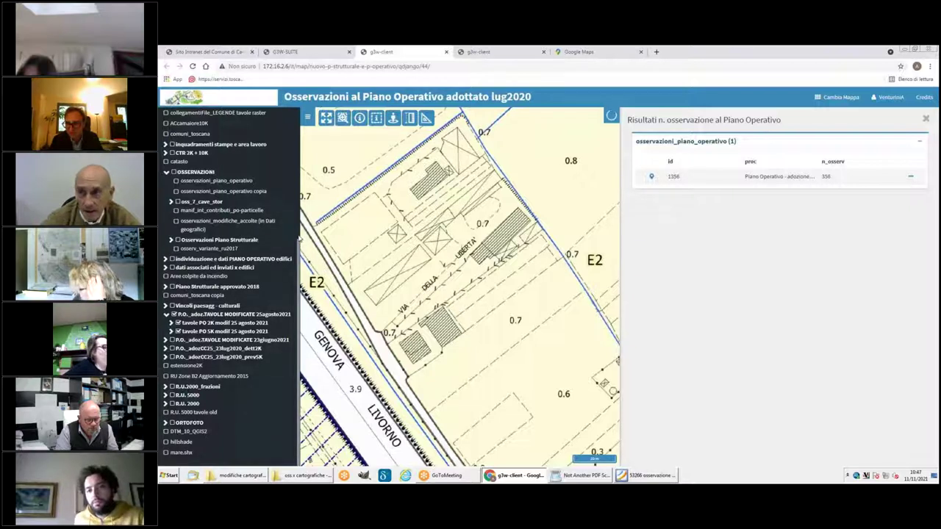
scroll(300, 239, up, 3)
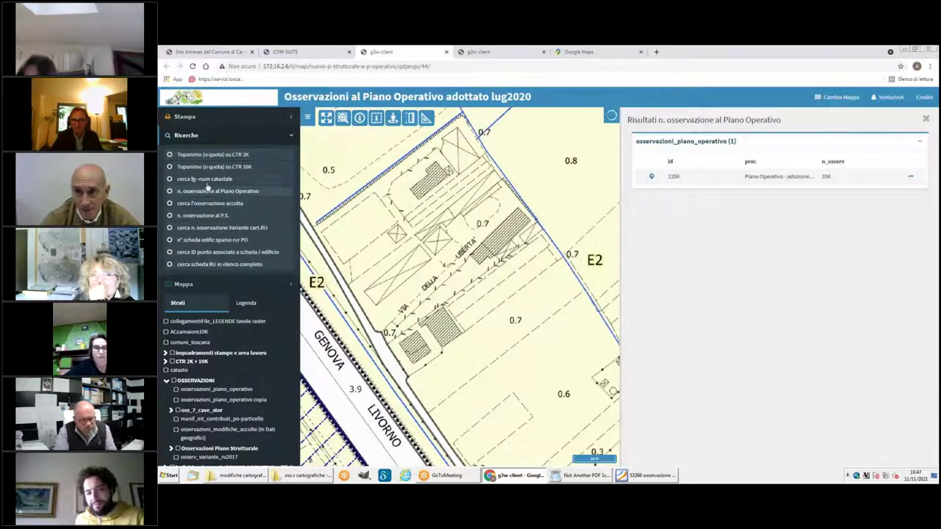
click(207, 180)
click(248, 154)
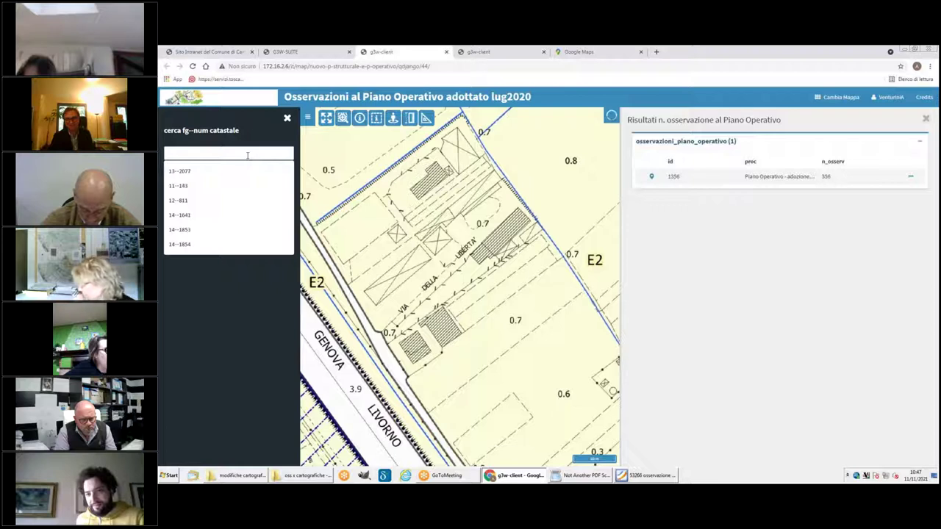
text(15--2588)
click(238, 174)
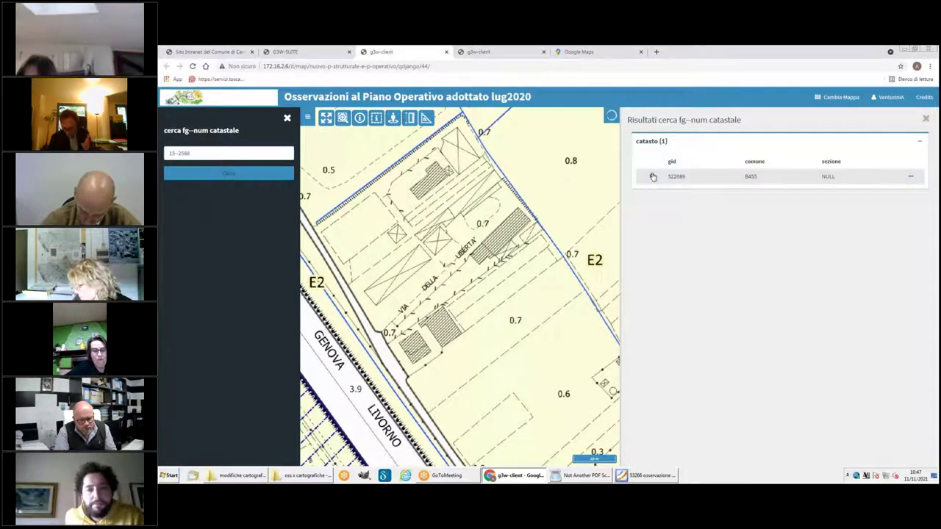
Locate the found cadastral parcel on the map and highlight it within its surrounding zones
click(652, 177)
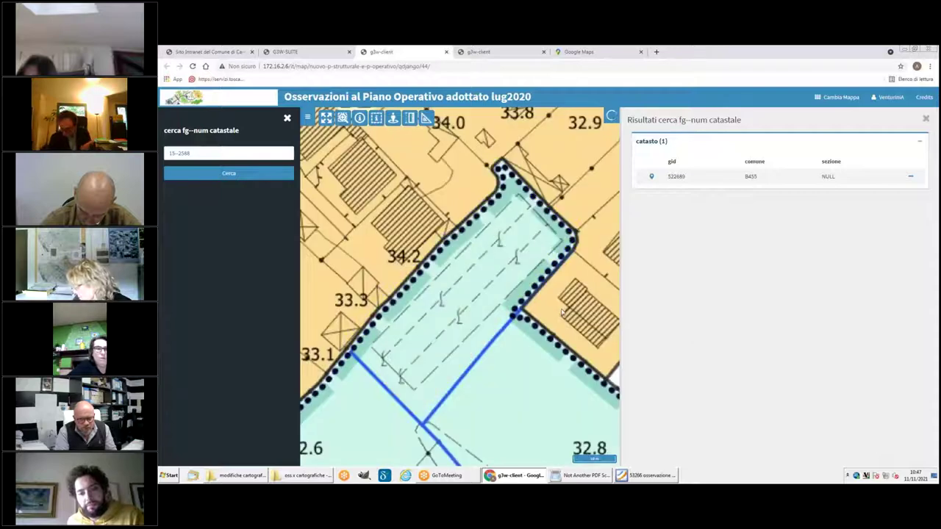
scroll(559, 312, down, 2)
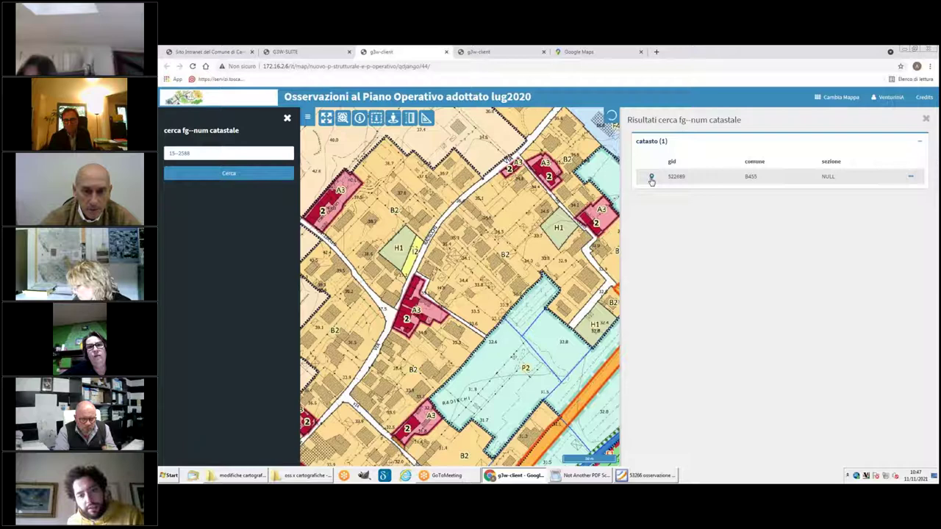
click(652, 178)
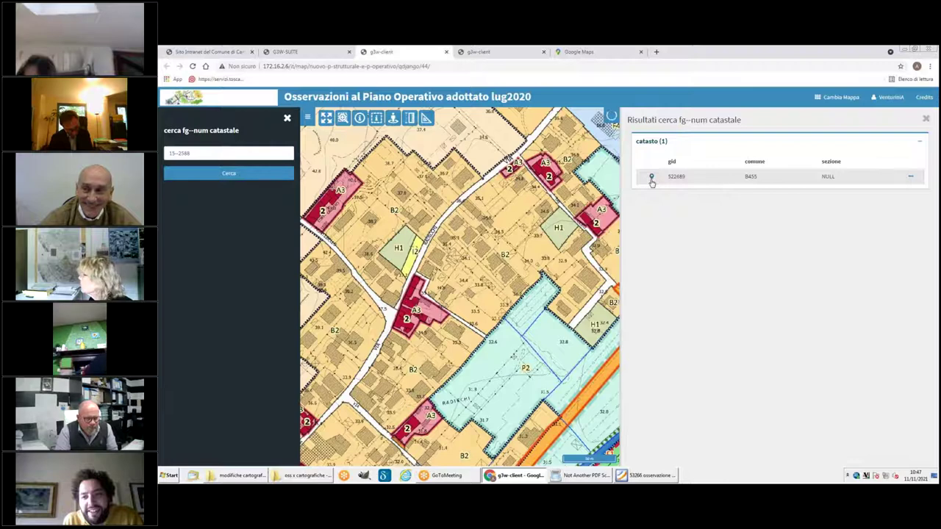
click(651, 179)
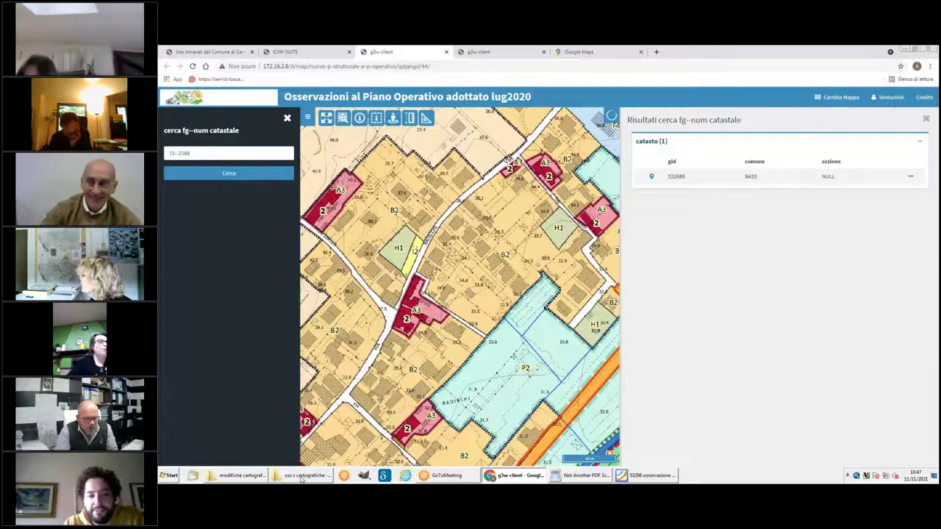
Return to the oss x cartografiche - senza dati folder and open the PDF 53271 osservazione 362
click(302, 475)
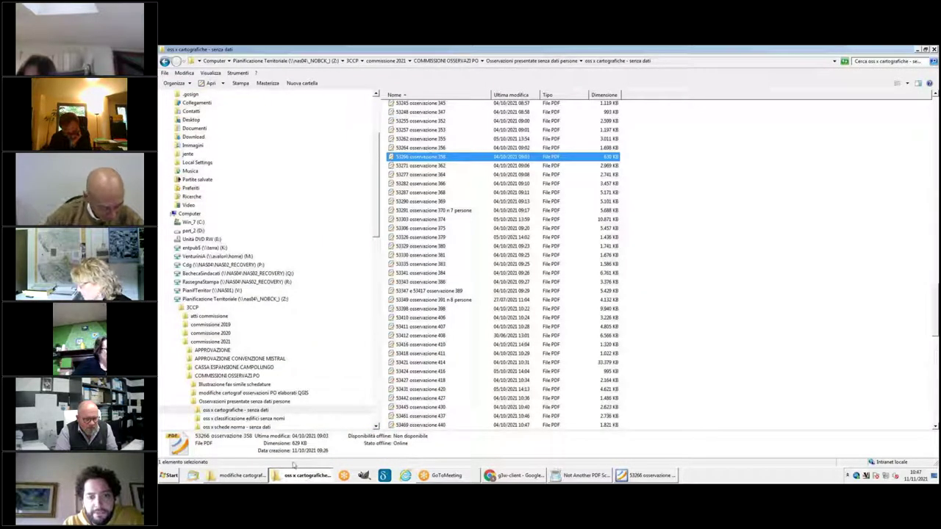
click(242, 476)
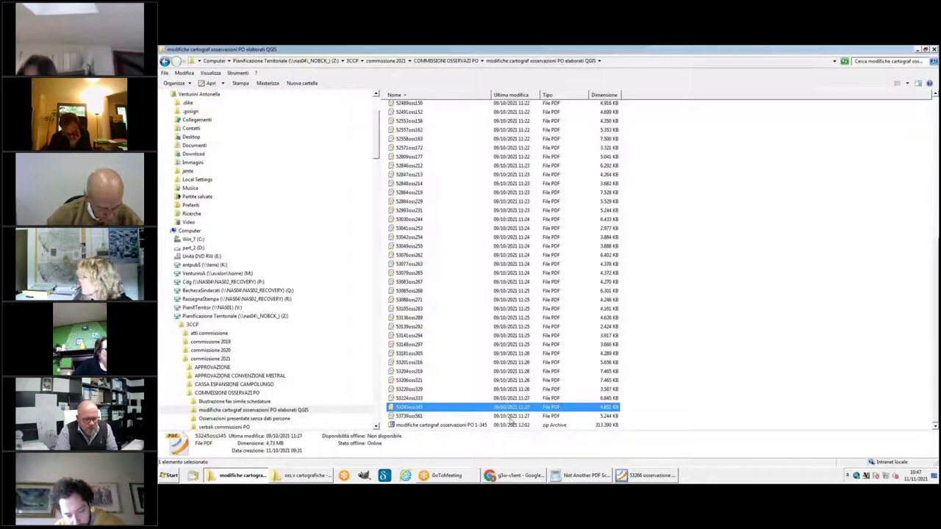
click(302, 476)
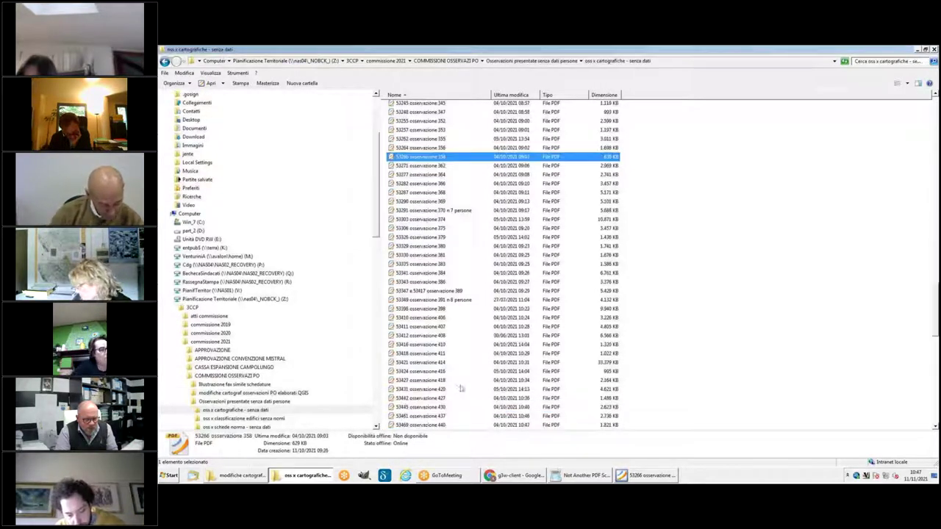
double_click(408, 169)
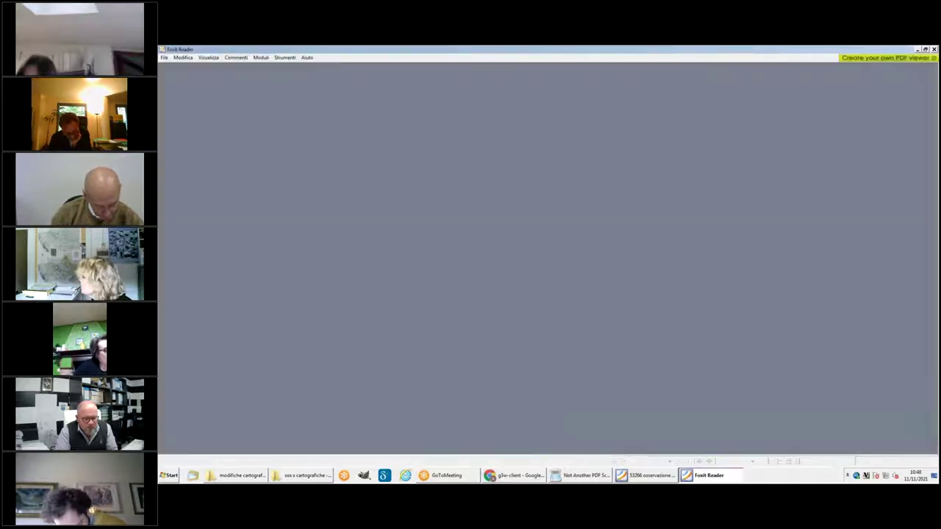
Read observation 362's planning data and request, and examine its cadastral map and Piano Operativo extracts
scroll(508, 299, down, 3)
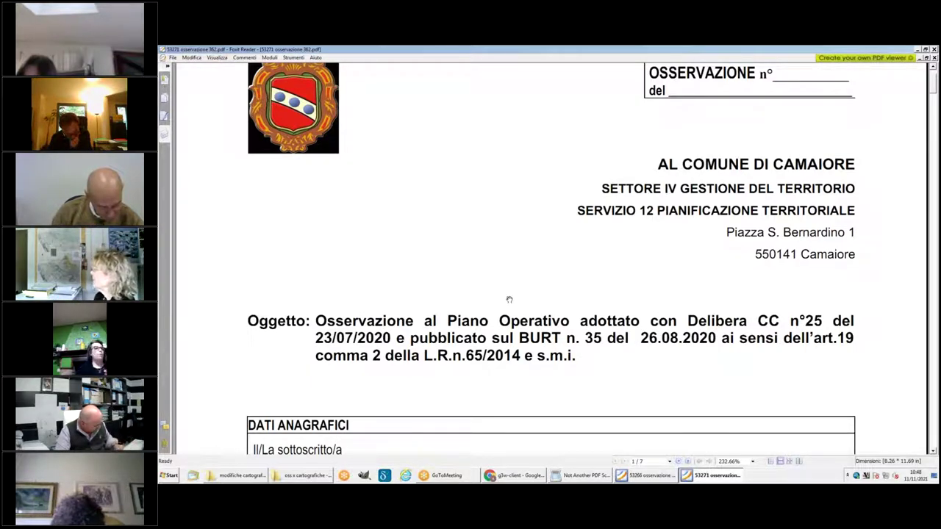
scroll(509, 300, down, 6)
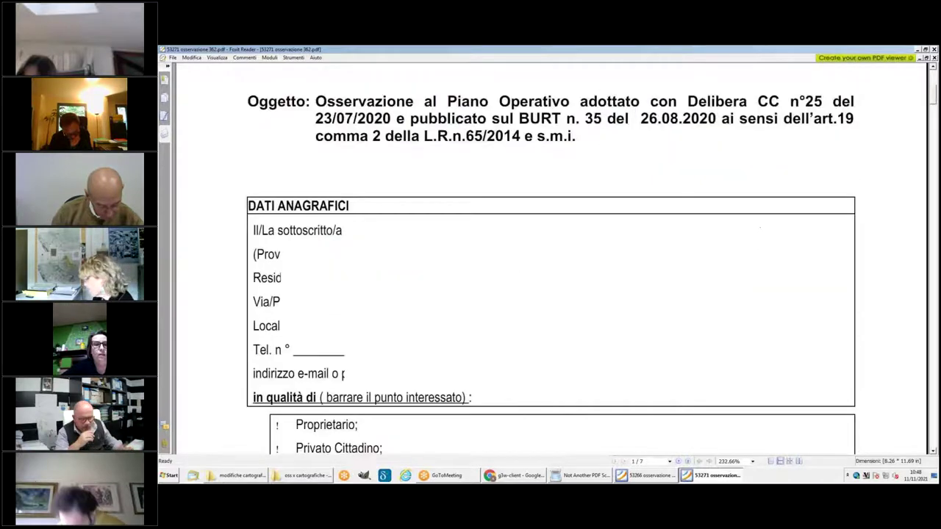
scroll(515, 293, down, 15)
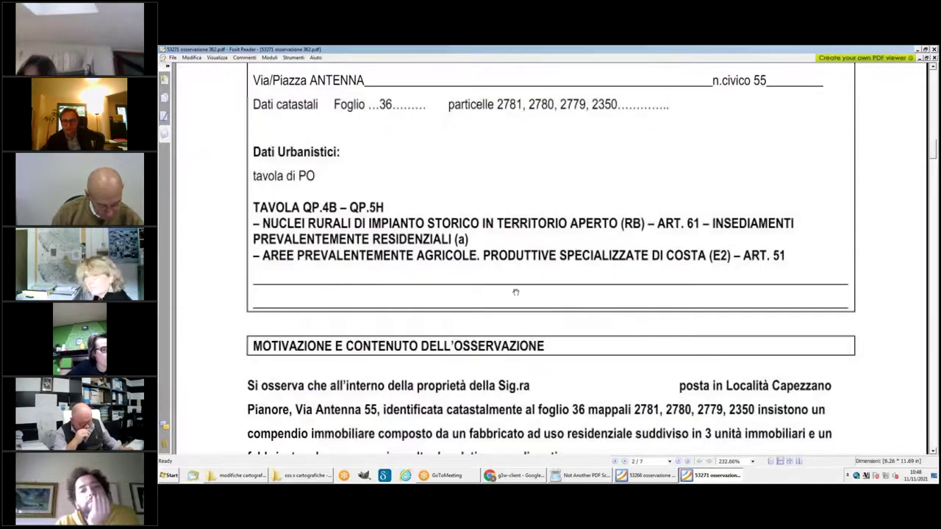
scroll(515, 293, down, 20)
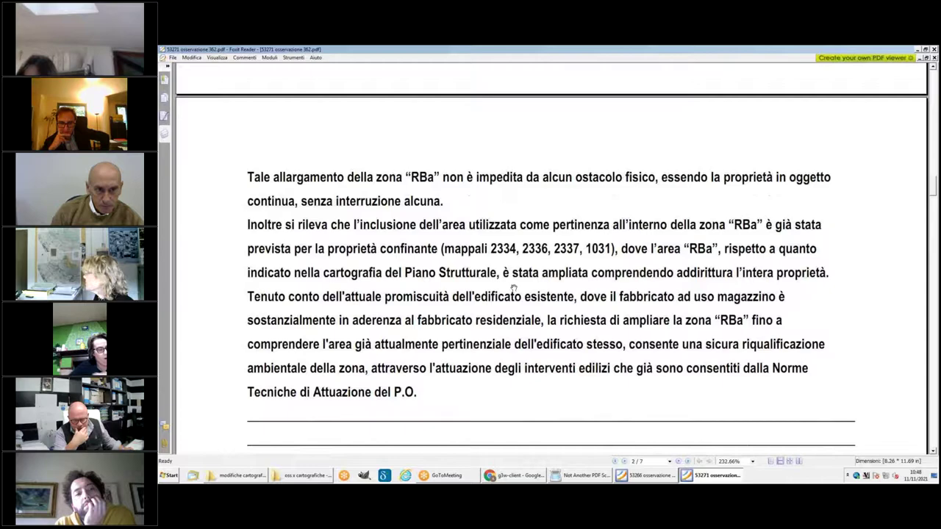
scroll(508, 287, down, 15)
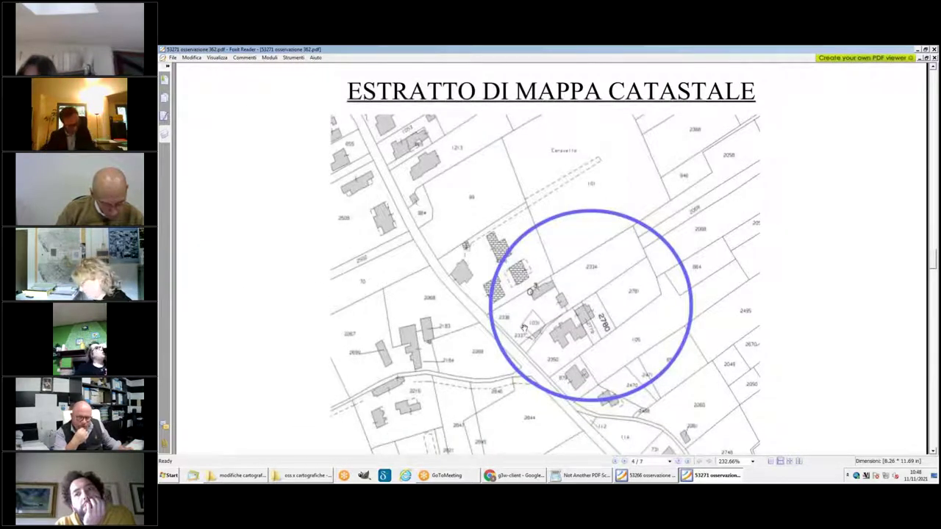
scroll(525, 326, down, 3)
scroll(543, 290, down, 10)
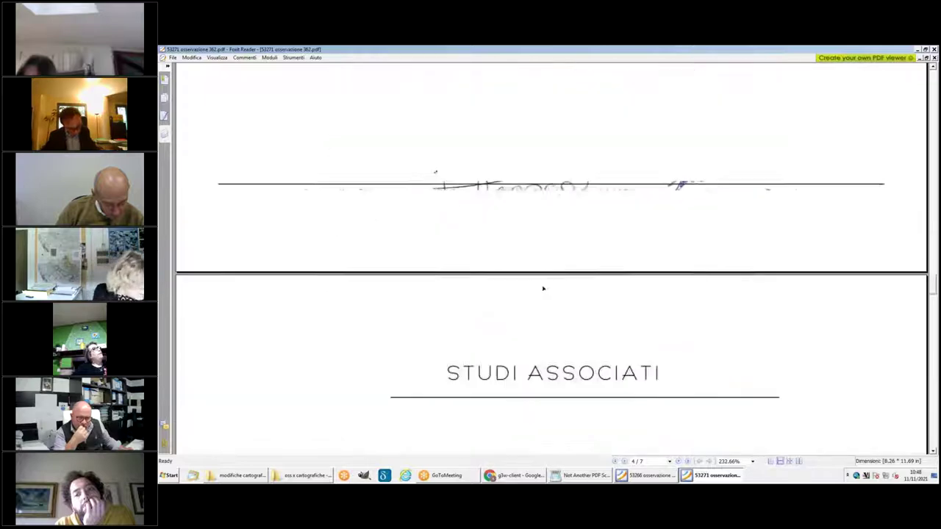
scroll(542, 291, down, 4)
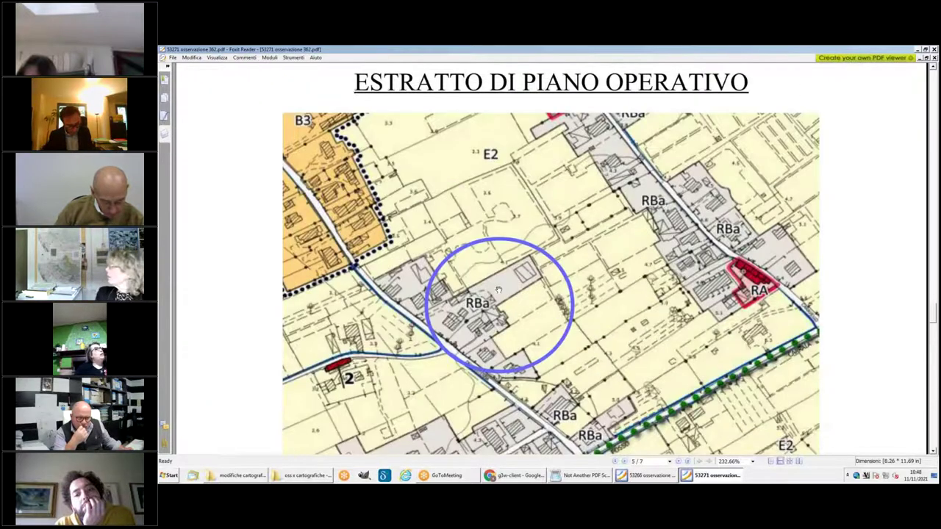
scroll(499, 291, down, 2)
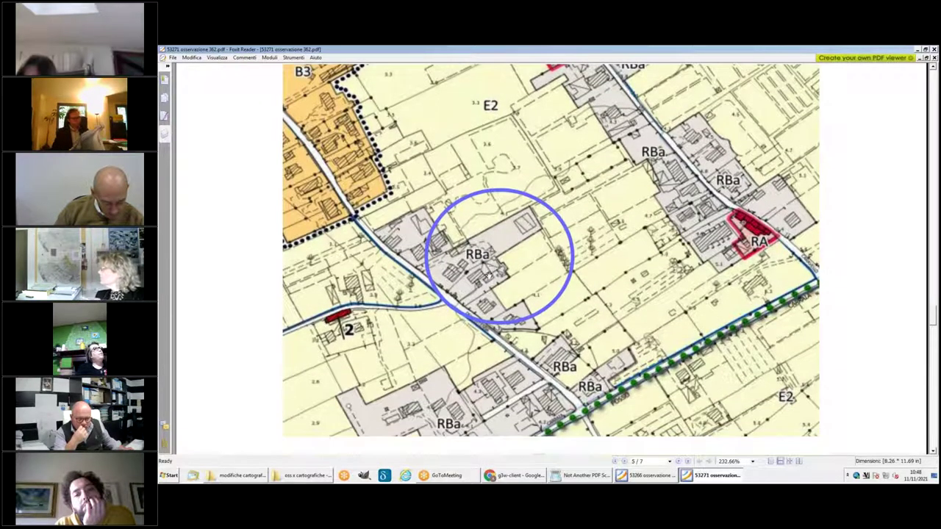
scroll(492, 272, down, 5)
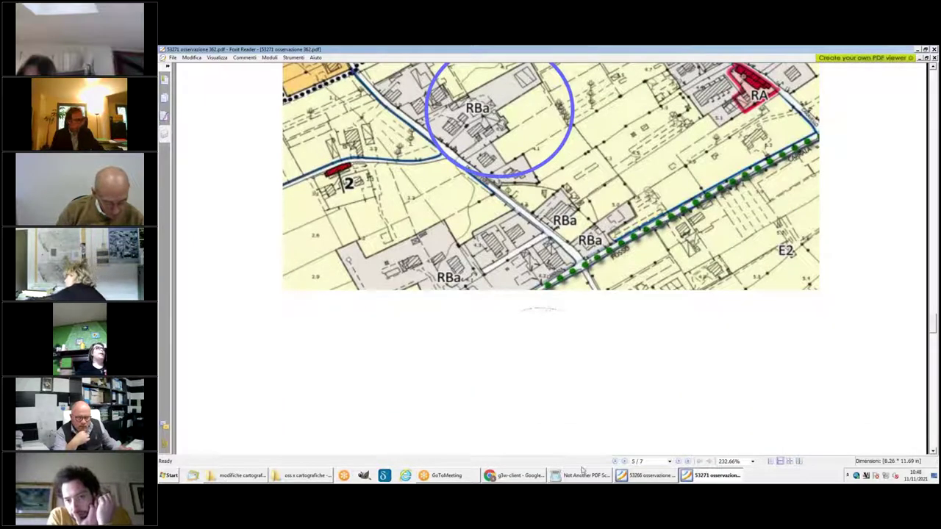
Switch back to the Osservazioni web map in Chrome and close the cadastral parcel search
click(503, 477)
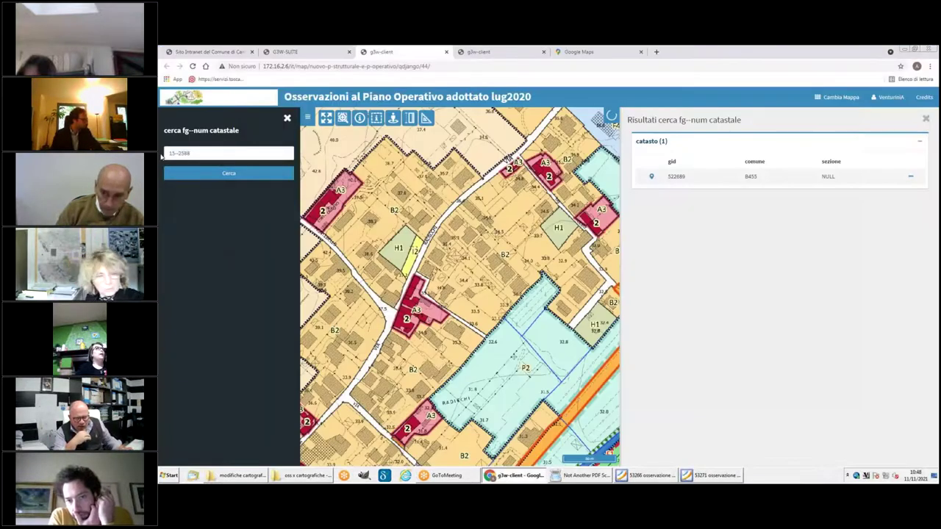
click(286, 119)
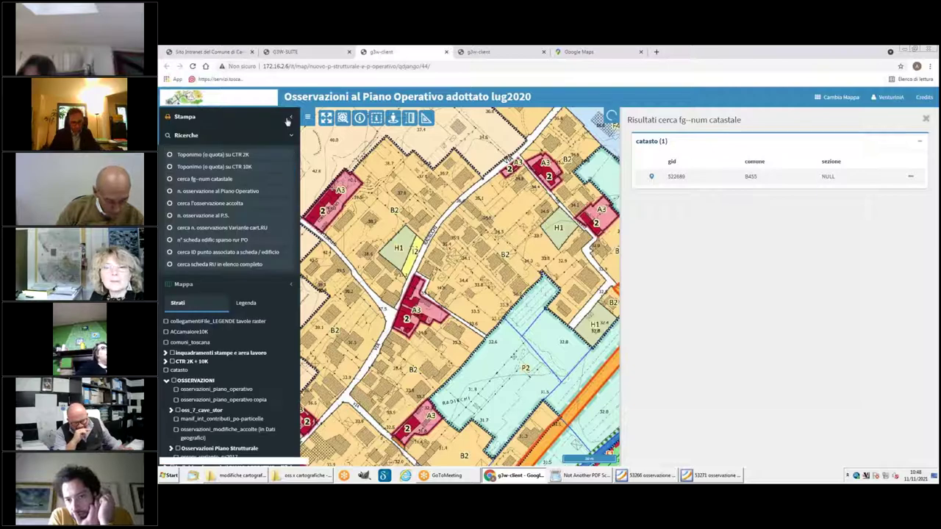
Search the Piano Operativo observations for number 362, zoom the map to its area and close the search form
click(209, 191)
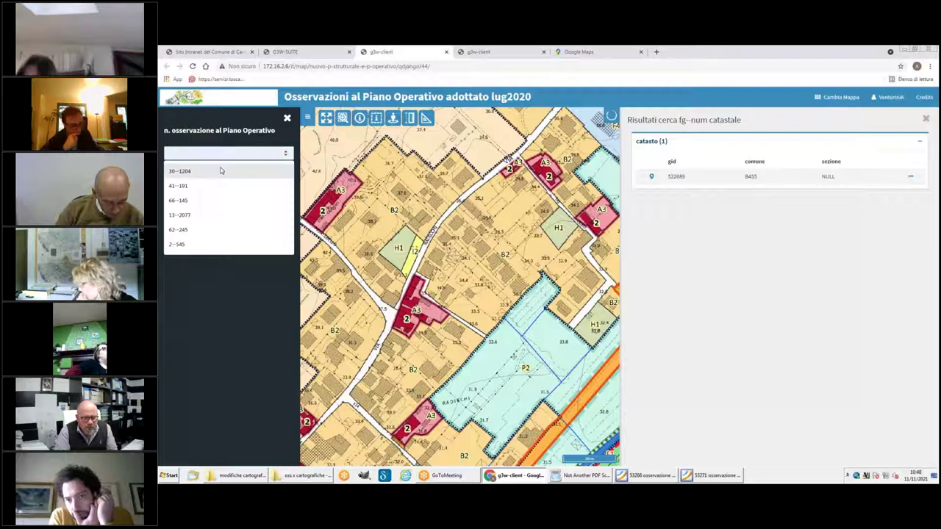
text(362)
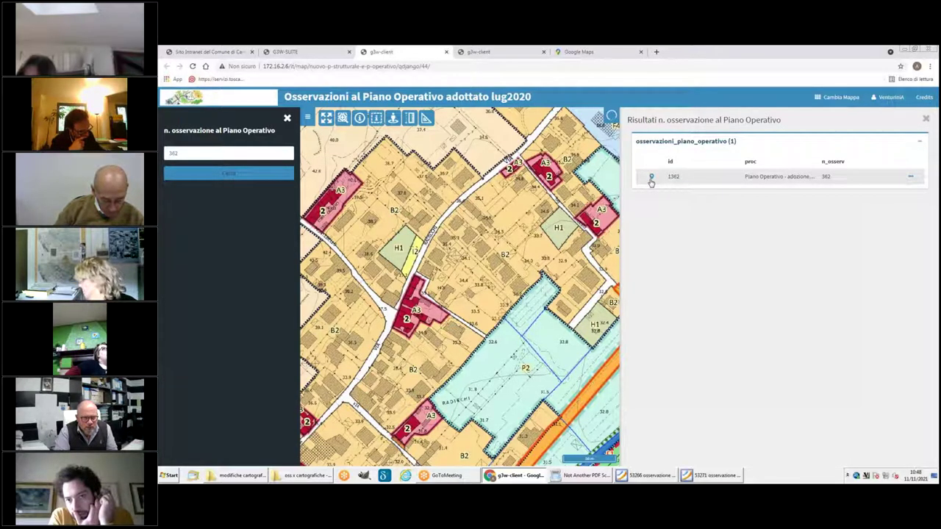
click(651, 178)
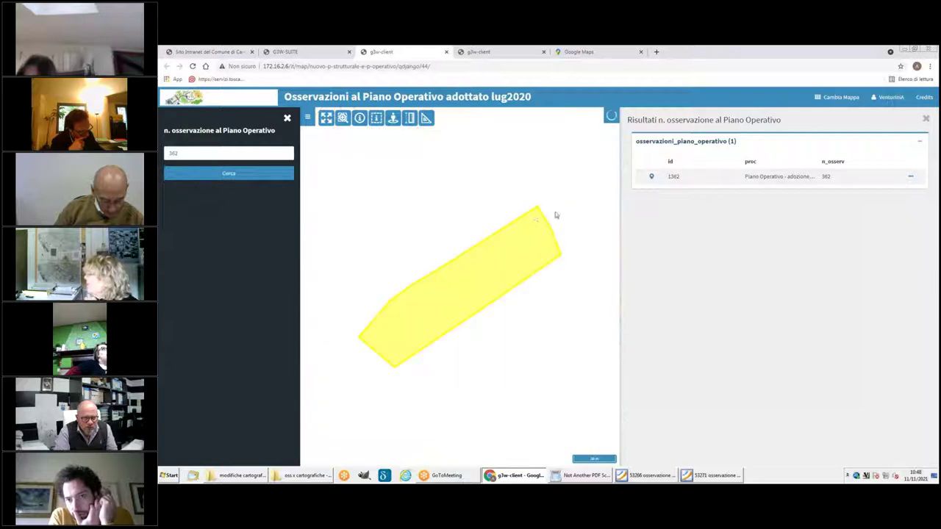
click(287, 120)
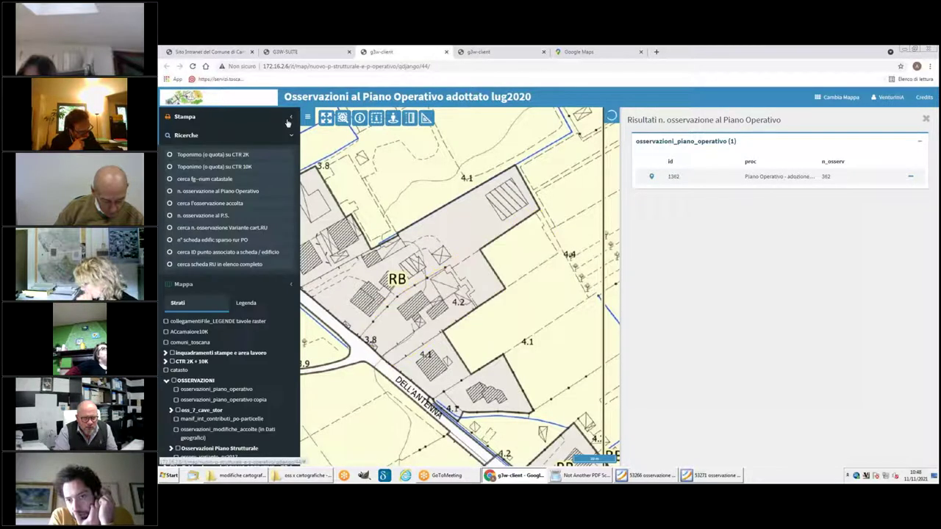
Replace the P.O._adoz.TAVOLE MODIFICATE 25agosto2021 layer with P.O._adozCC25_23lug2020_dett2K, leaving the 23giugno2021 group hidden
scroll(215, 397, down, 3)
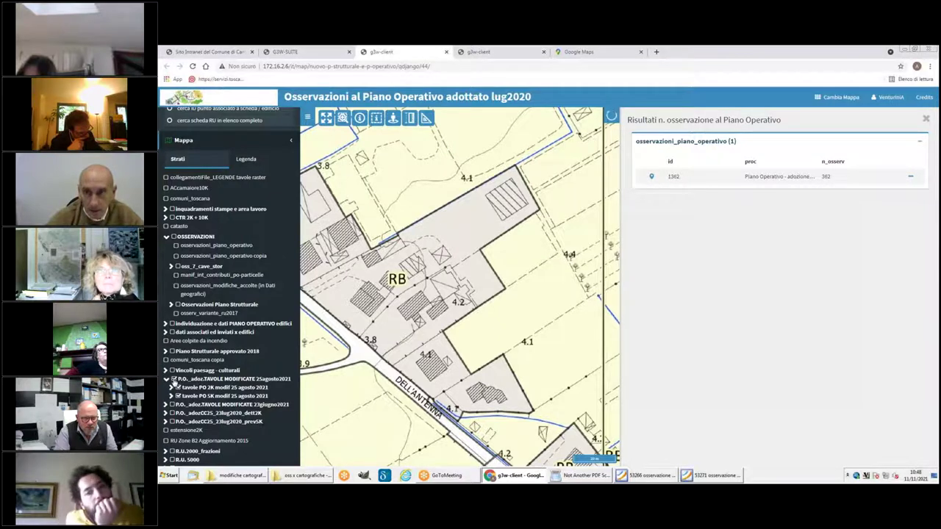
click(174, 380)
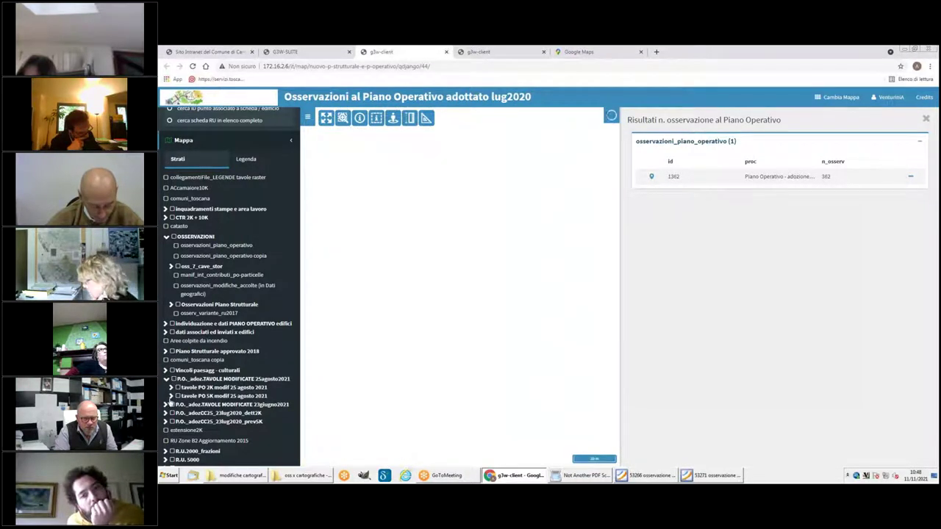
click(172, 405)
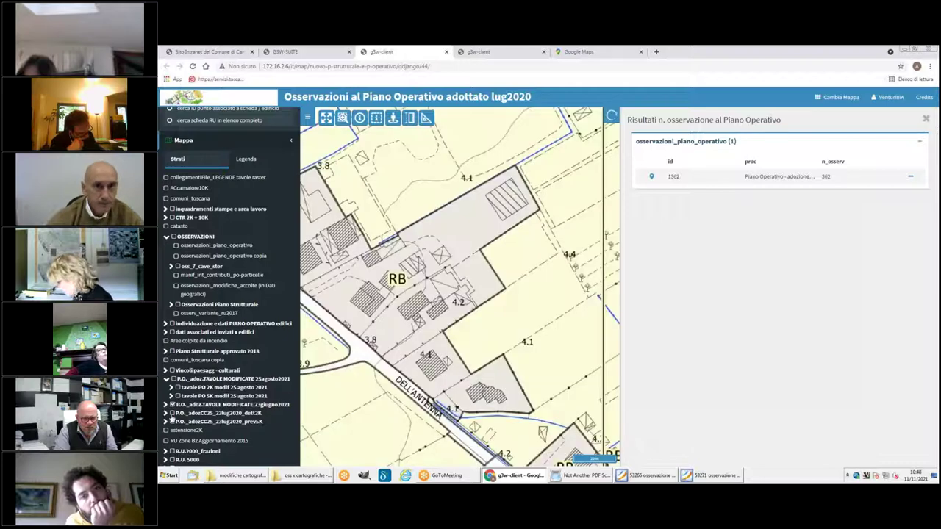
click(175, 404)
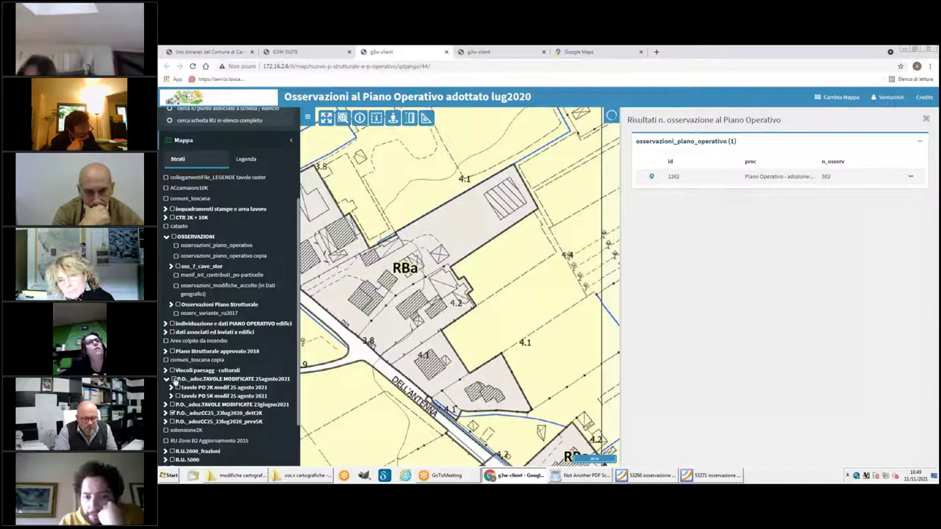
Toggle the TAVOLE MODIFICATE 25agosto2021 layers over the July 2020 map to compare the zoning, leaving them shown
click(174, 379)
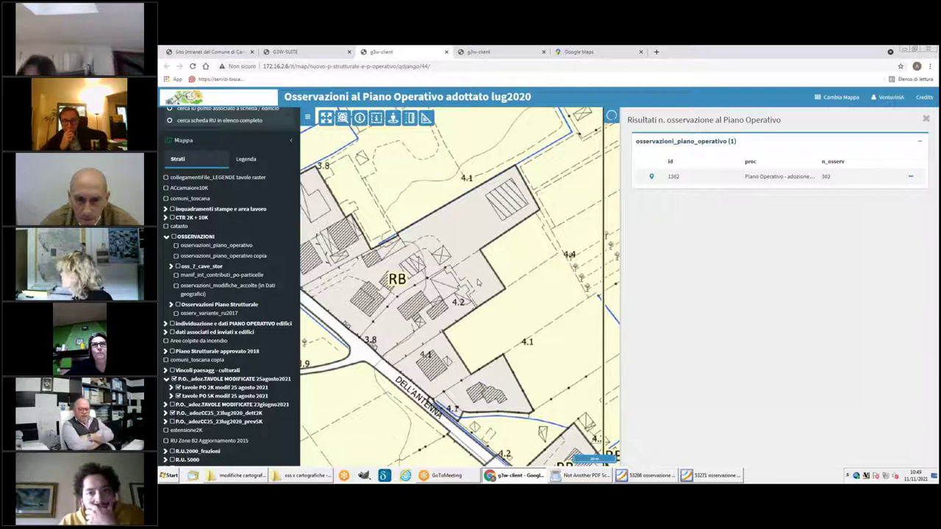
click(174, 379)
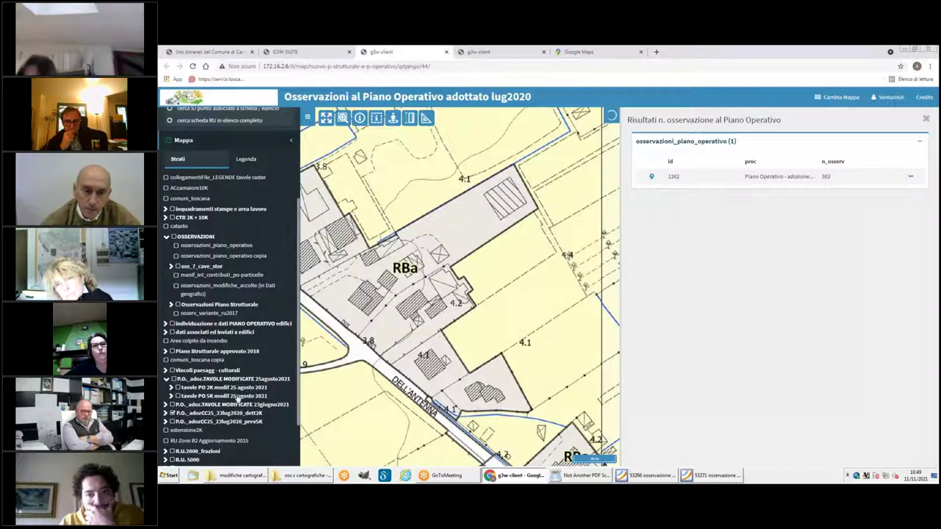
click(174, 379)
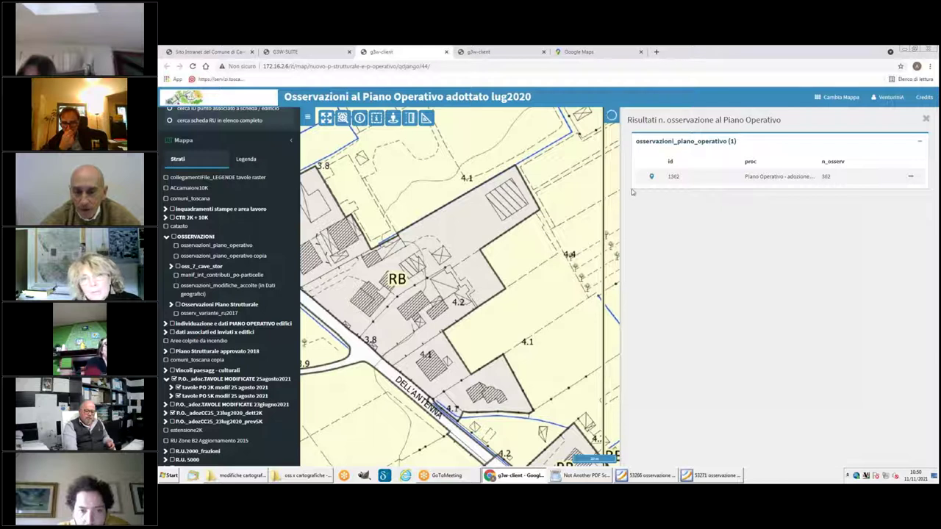
Highlight the area of observation 362 on the map from its search result
mouse_move(648, 183)
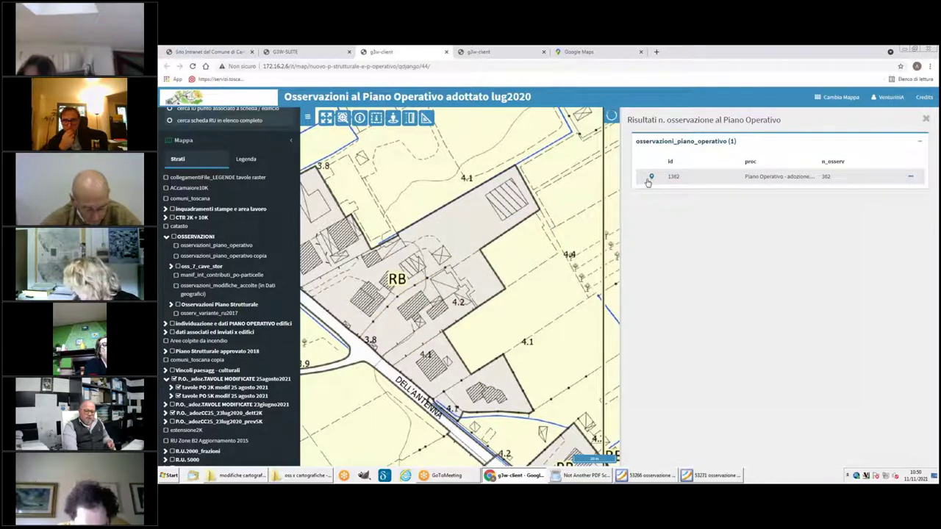
click(647, 182)
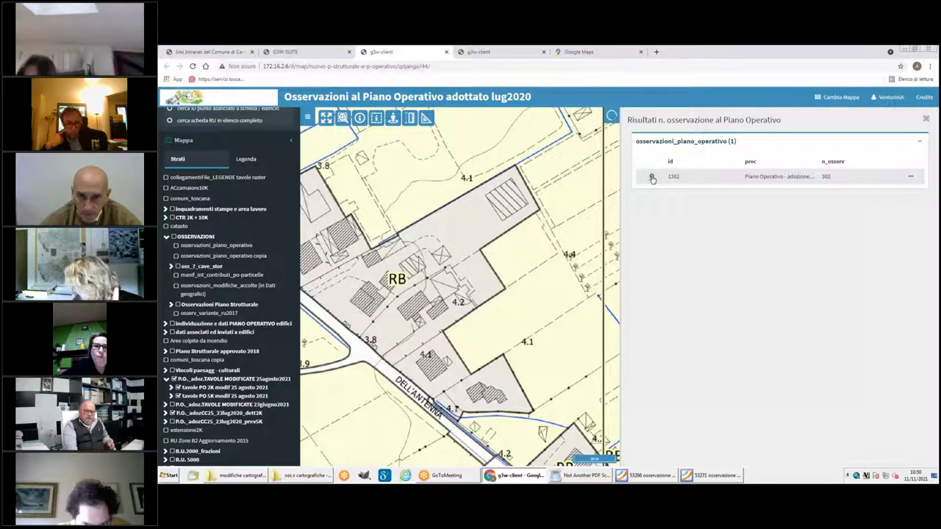
click(653, 177)
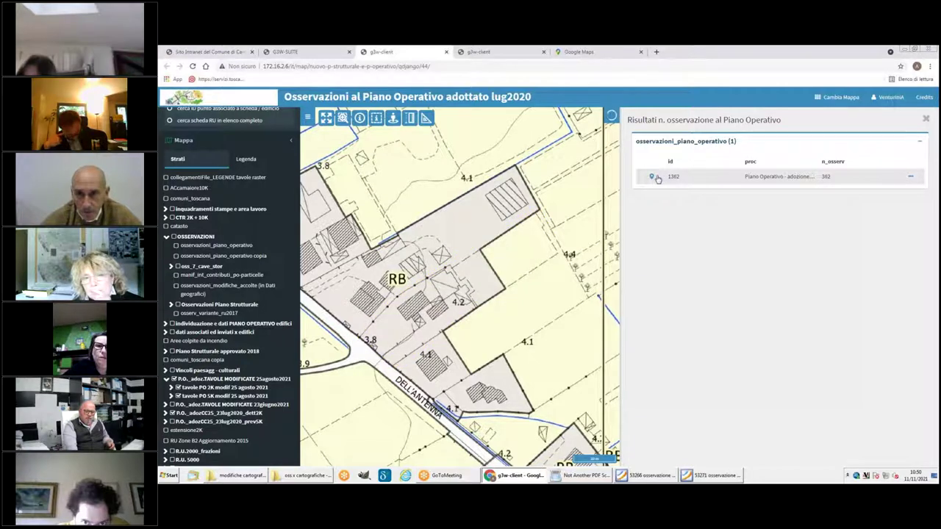
click(653, 177)
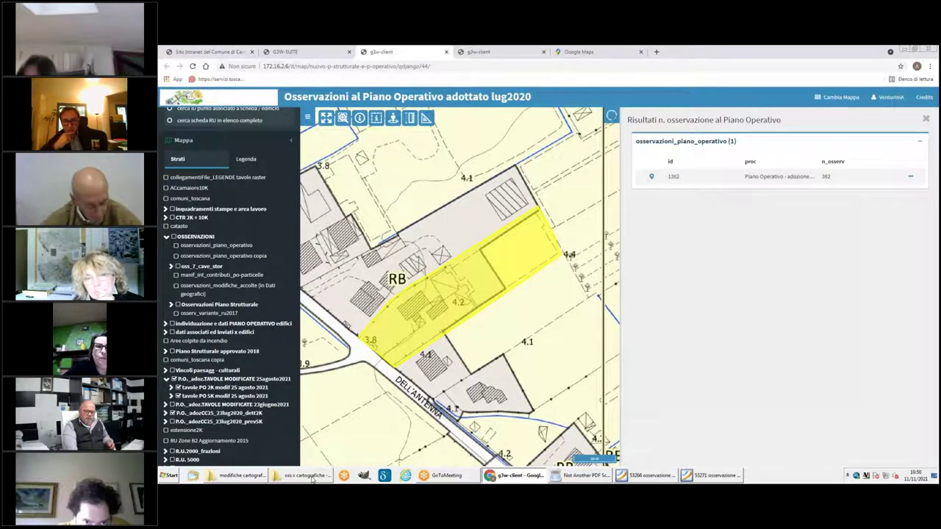
Switch to the PDF 53271 osservazione 362 and examine the circled RBa area on its map extract
click(308, 475)
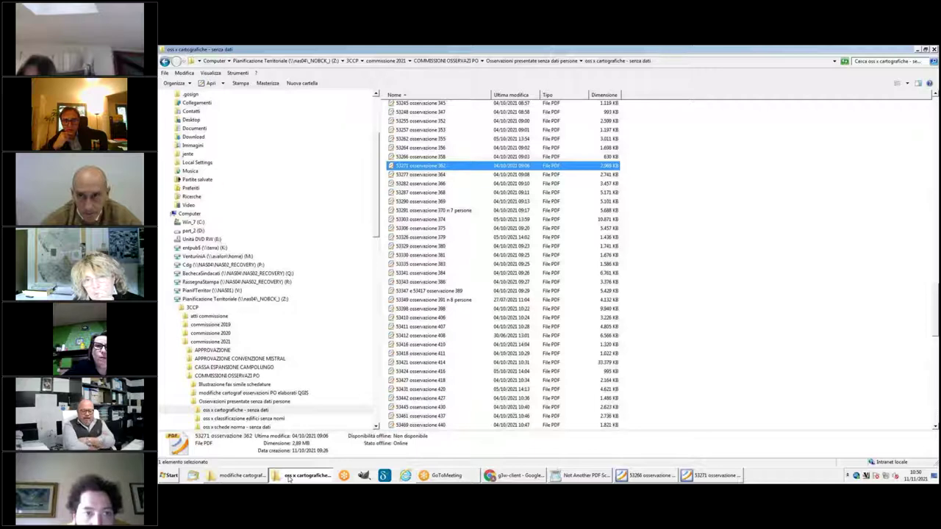
click(250, 476)
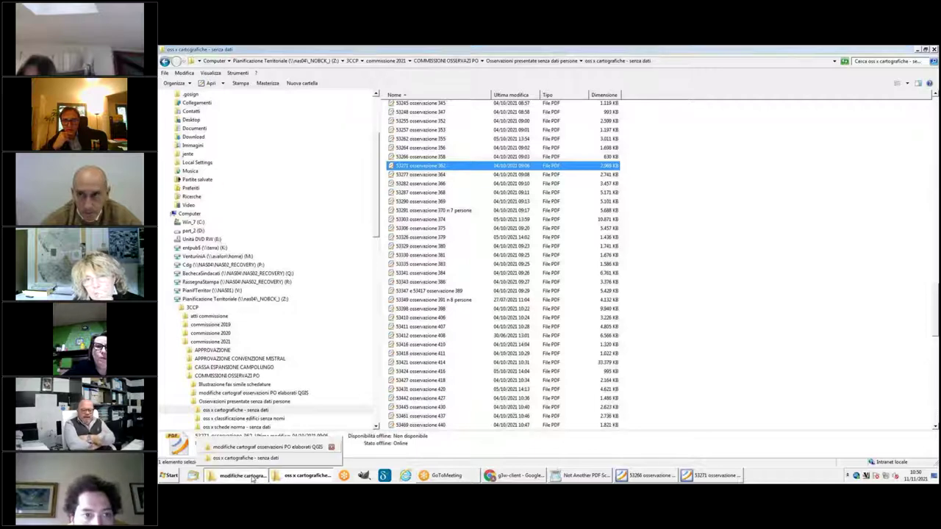
click(309, 475)
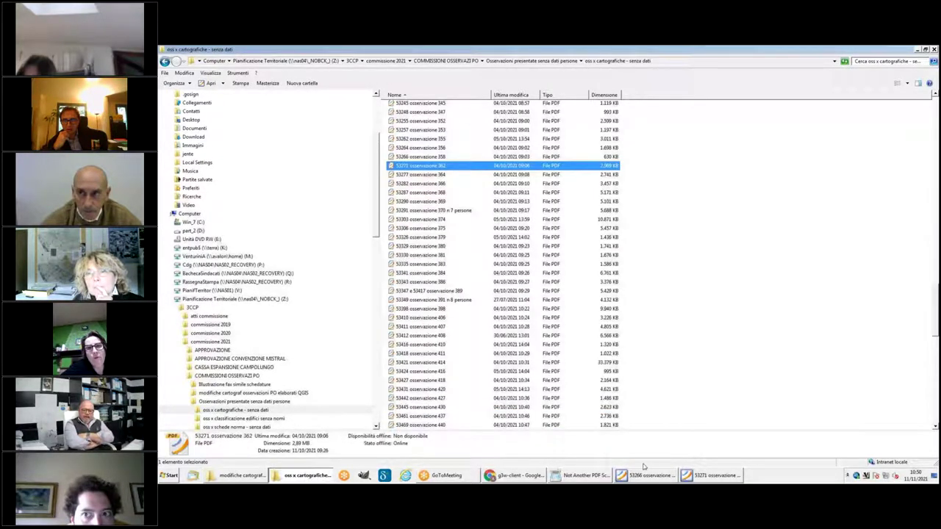
click(710, 476)
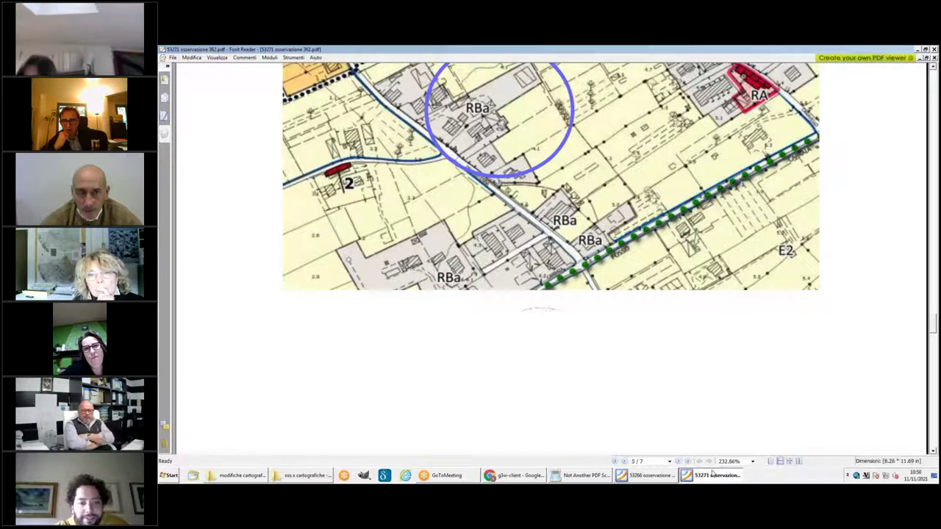
click(665, 478)
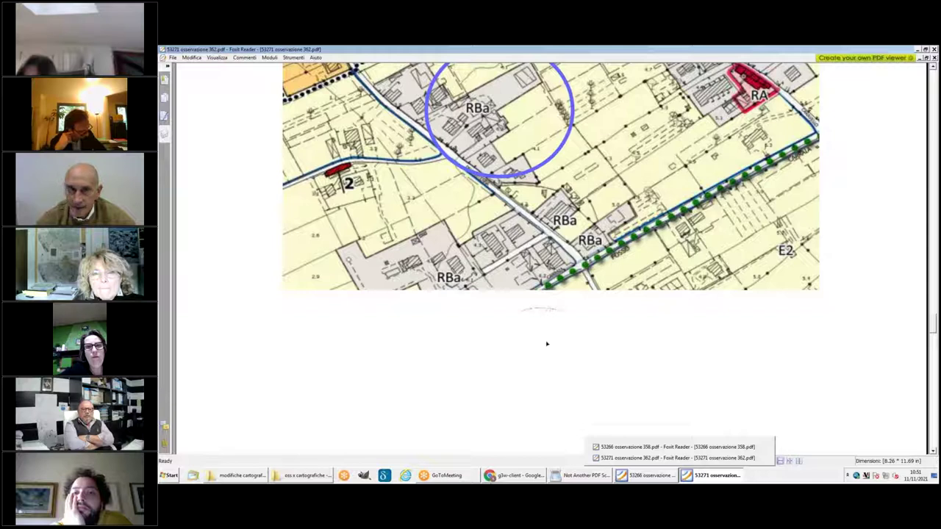
click(476, 210)
scroll(467, 200, down, 1)
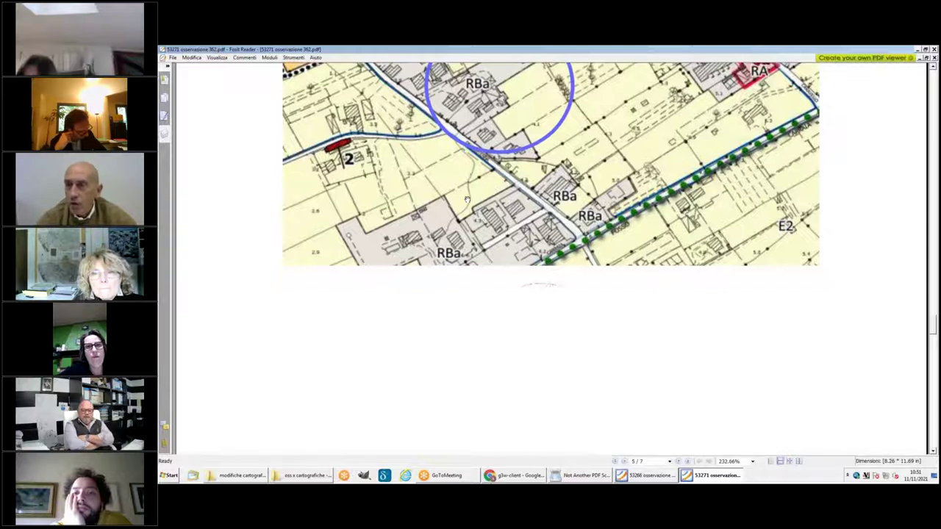
scroll(467, 206, up, 1)
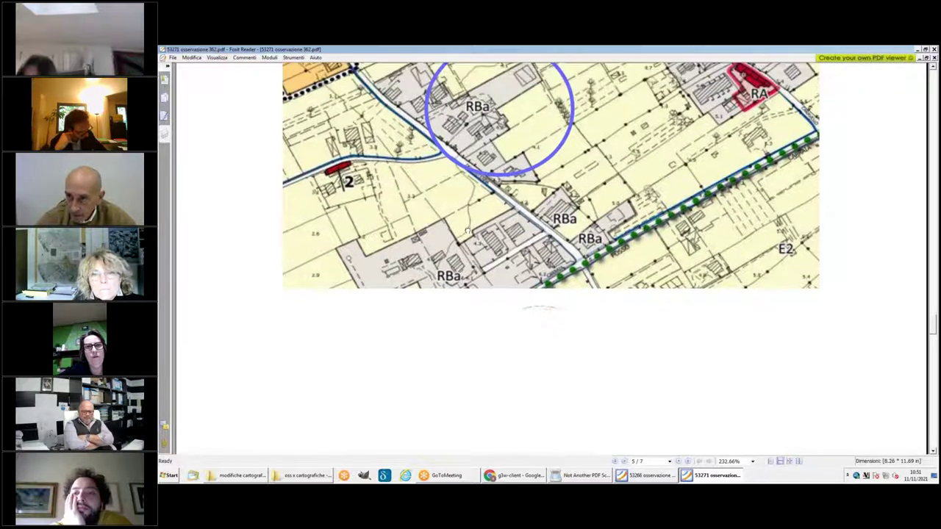
Return to the web map, show the ORTOFOTO layer without the two plan layers, and examine the buildings at the site
click(509, 478)
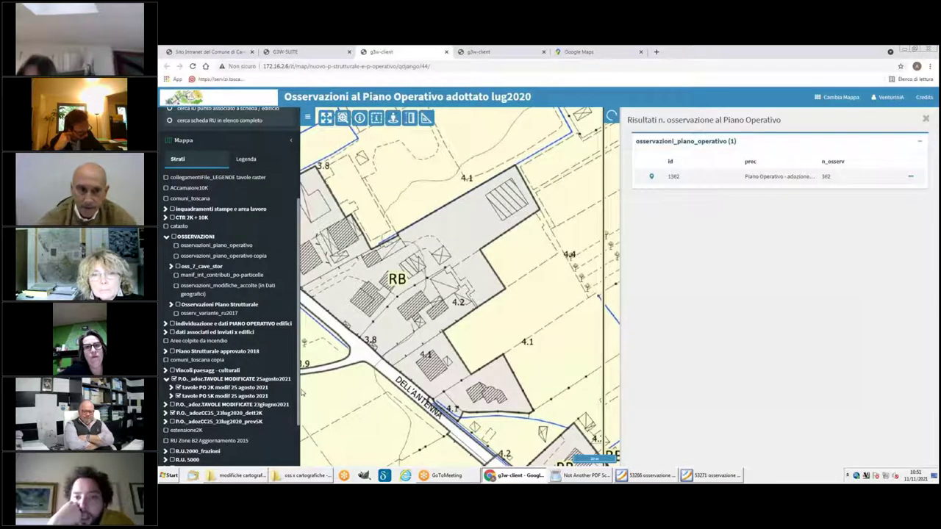
scroll(299, 397, down, 2)
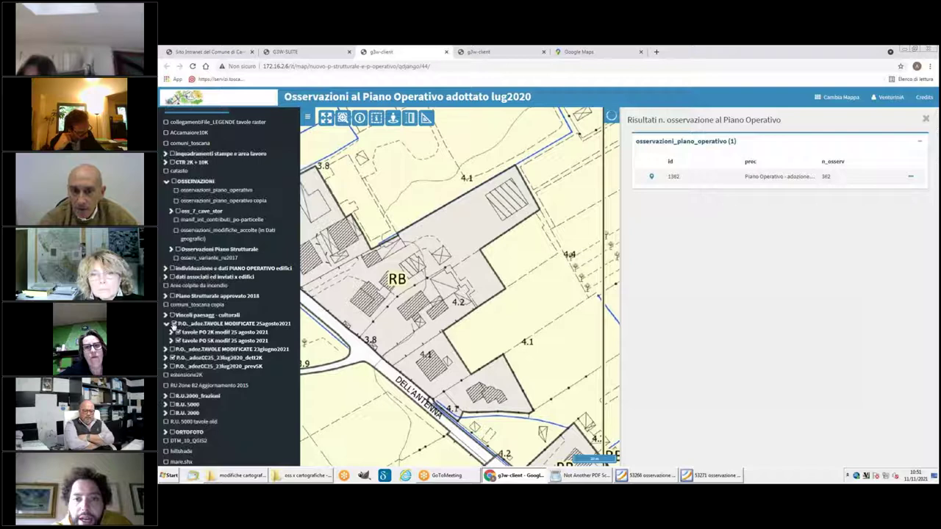
click(174, 324)
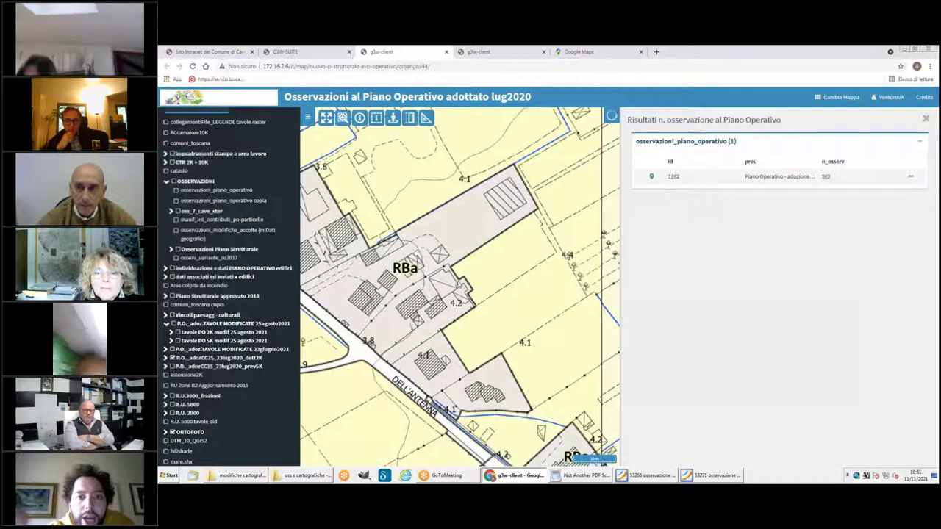
click(173, 358)
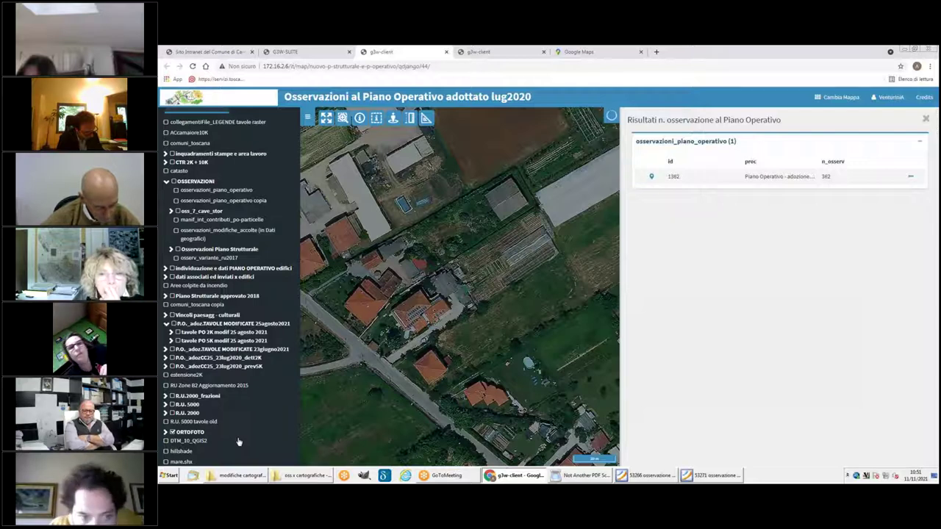
scroll(438, 312, up, 1)
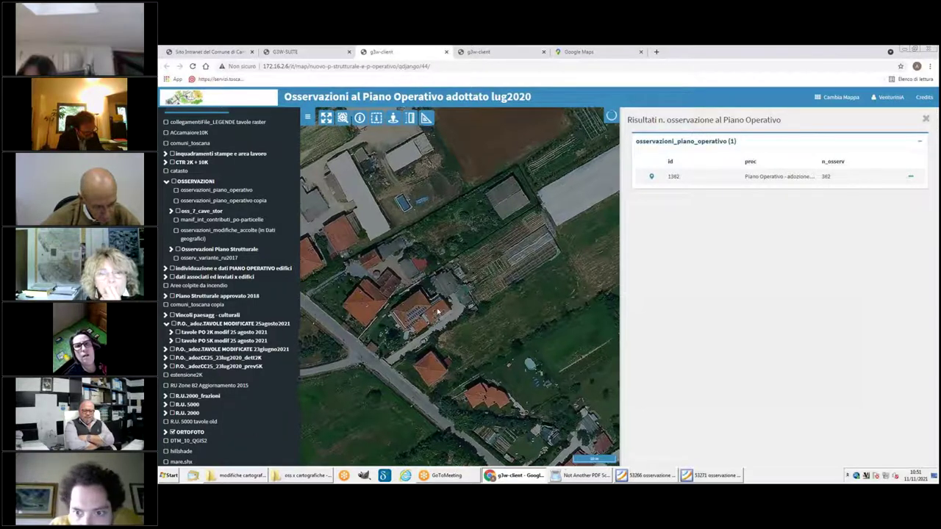
drag(438, 312, 481, 339)
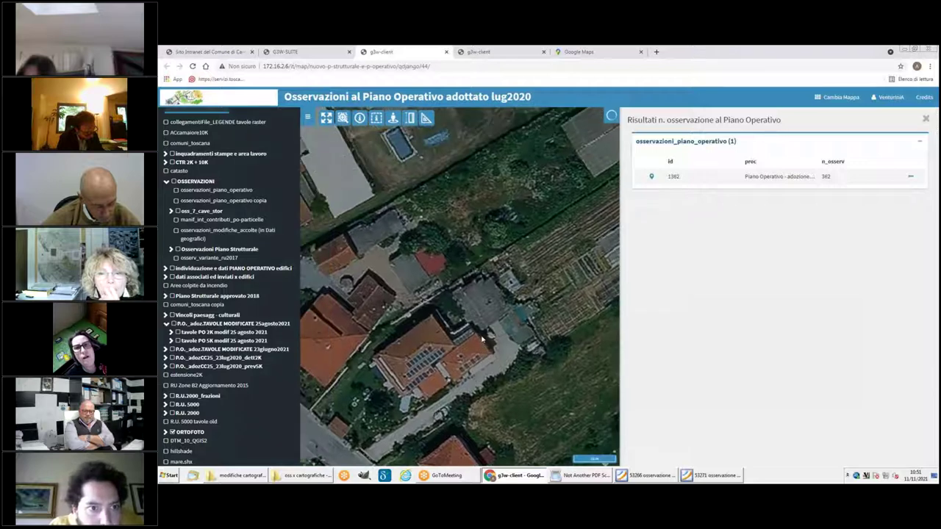
drag(475, 323, 426, 326)
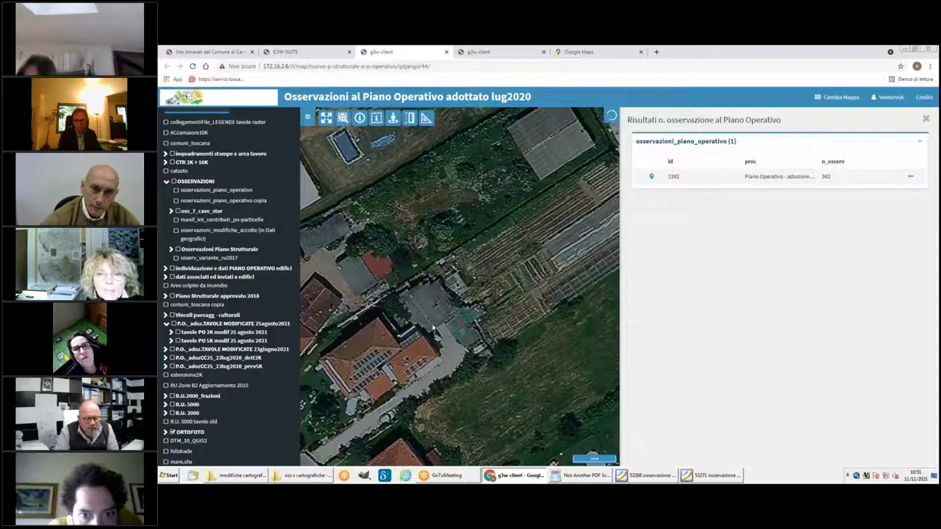
Close the PDF window of 53266 osservazione 358
click(642, 474)
click(642, 475)
right_click(641, 475)
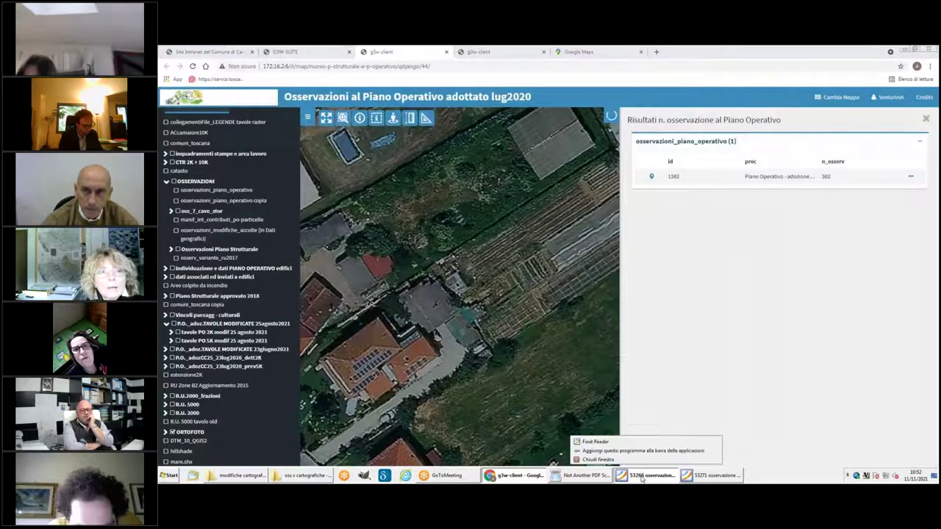
click(606, 455)
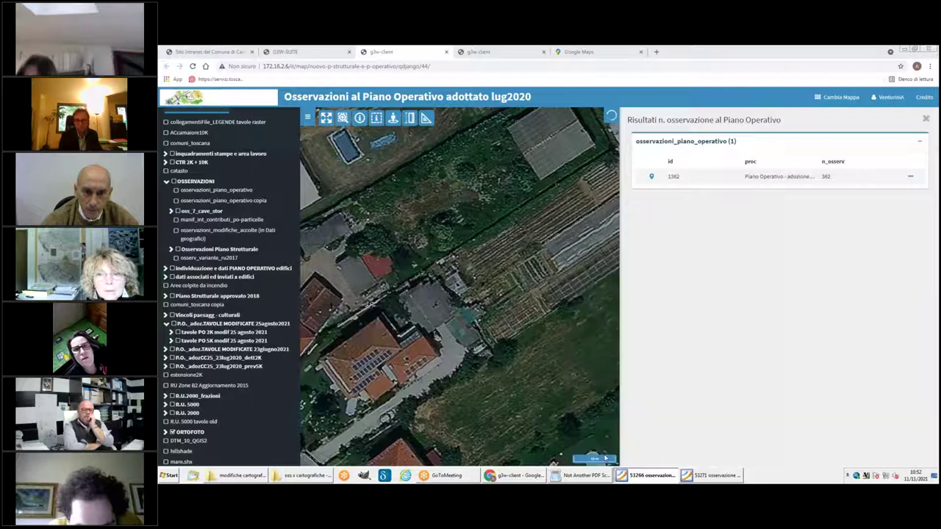
Compare the map extract in the observation 362 PDF with the orthophoto, ending on the web map
click(648, 476)
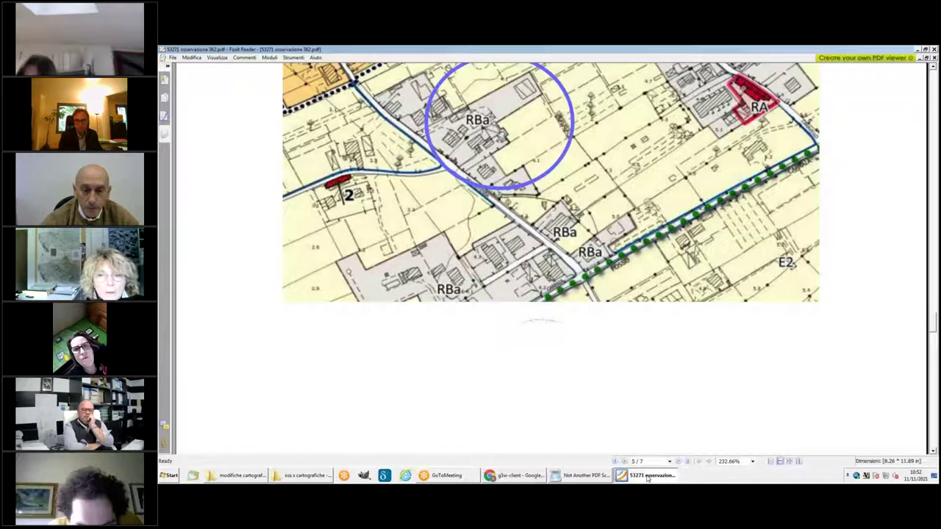
click(647, 476)
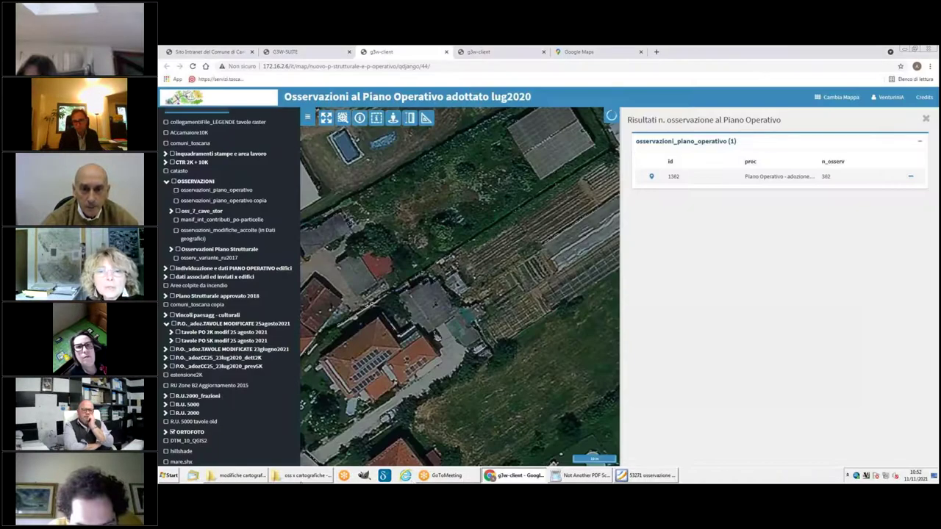
click(651, 476)
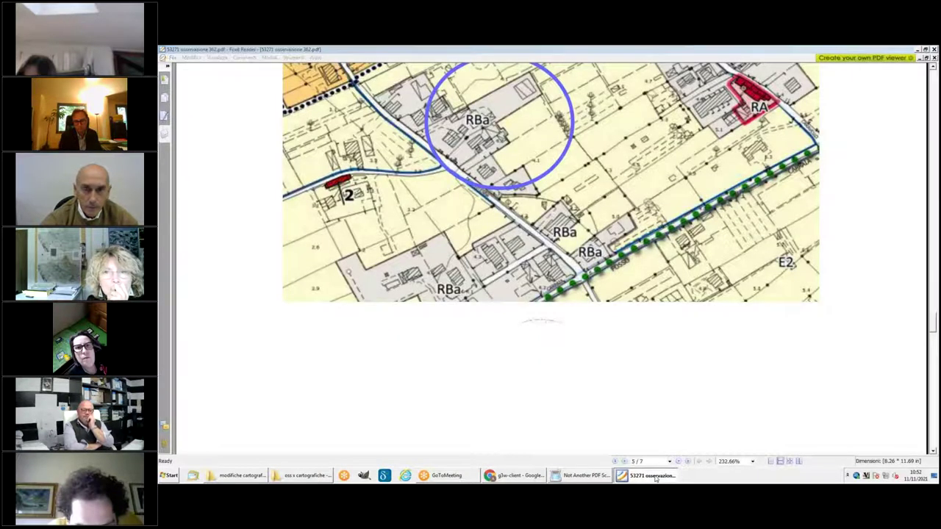
click(649, 476)
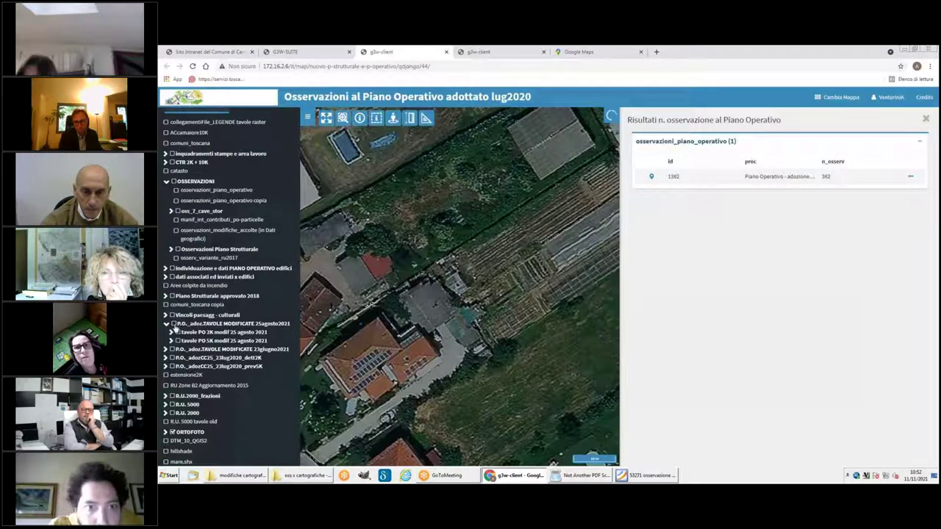
Compare the P.O._adoz.TAVOLE MODIFICATE 25agosto2021 layer with the orthophoto at the site, leaving the plan layer hidden
click(174, 325)
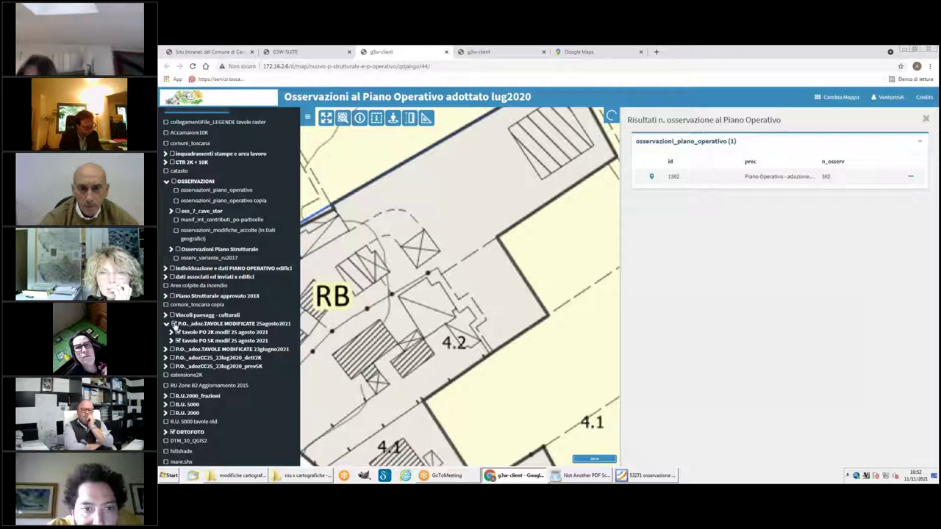
click(175, 324)
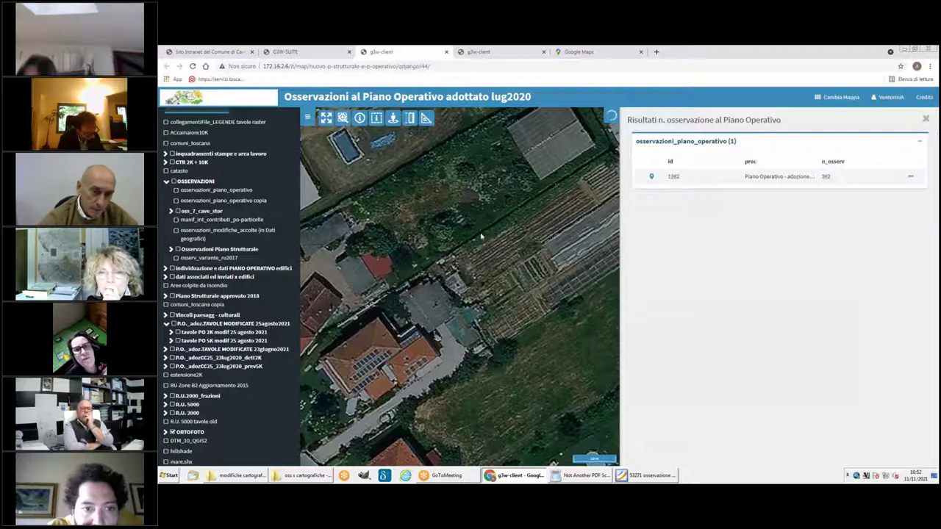
Switch to the PDF 53271 osservazione 362 and examine the circled RBa area on the PROPOSTA DI MODIFICA extract on page 7
click(630, 478)
scroll(533, 337, down, 5)
scroll(533, 336, down, 10)
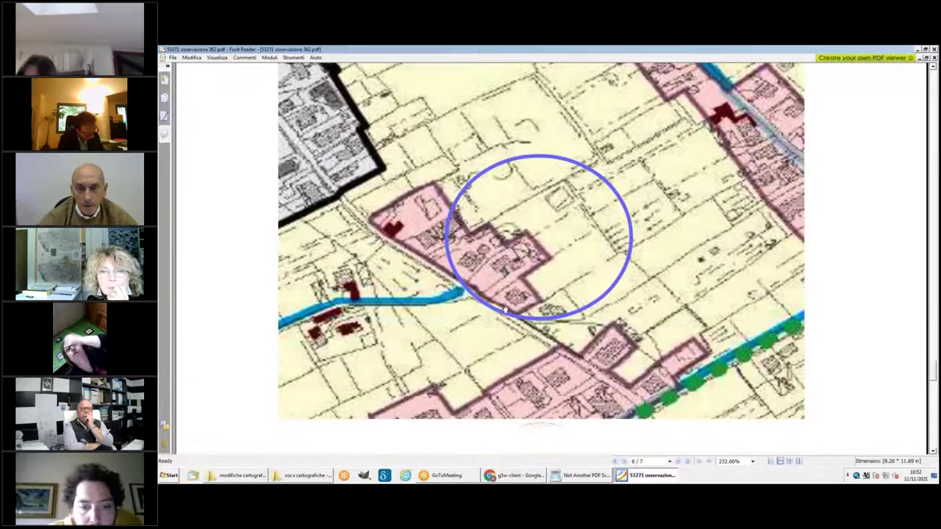
scroll(505, 310, down, 10)
scroll(506, 309, down, 12)
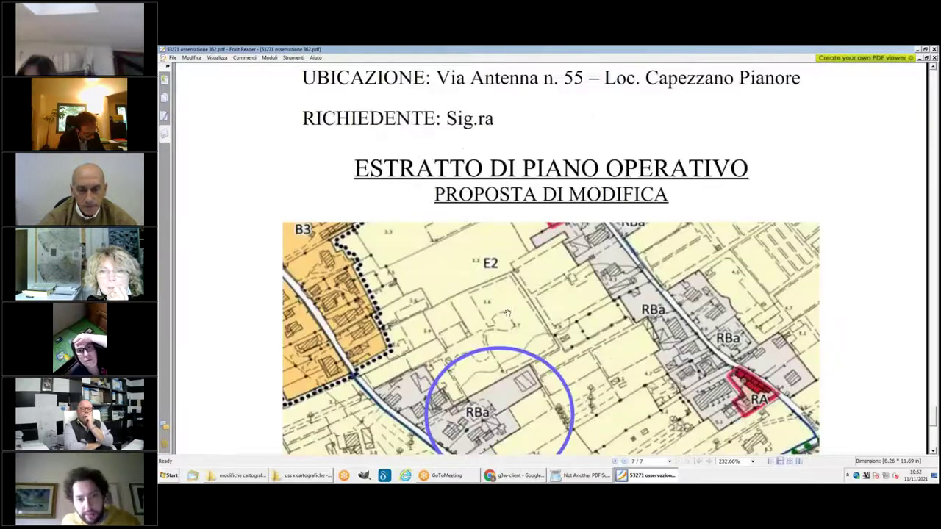
scroll(507, 314, down, 3)
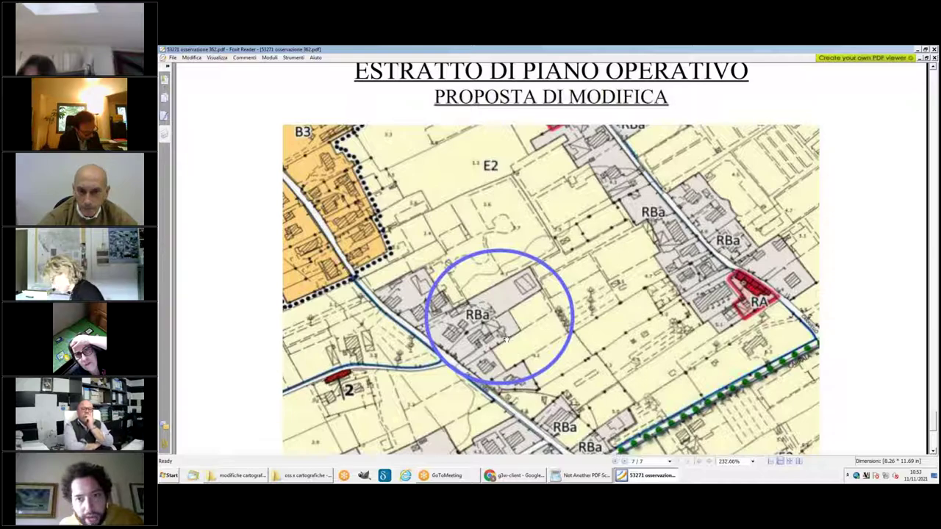
Go back to page 6 of the PDF and examine the circled area on its map extract
scroll(496, 221, up, 10)
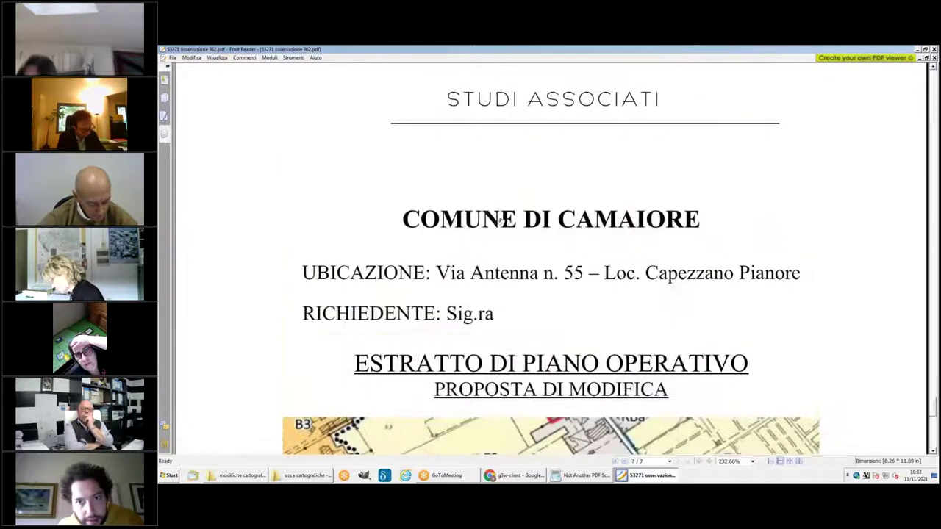
scroll(497, 211, up, 4)
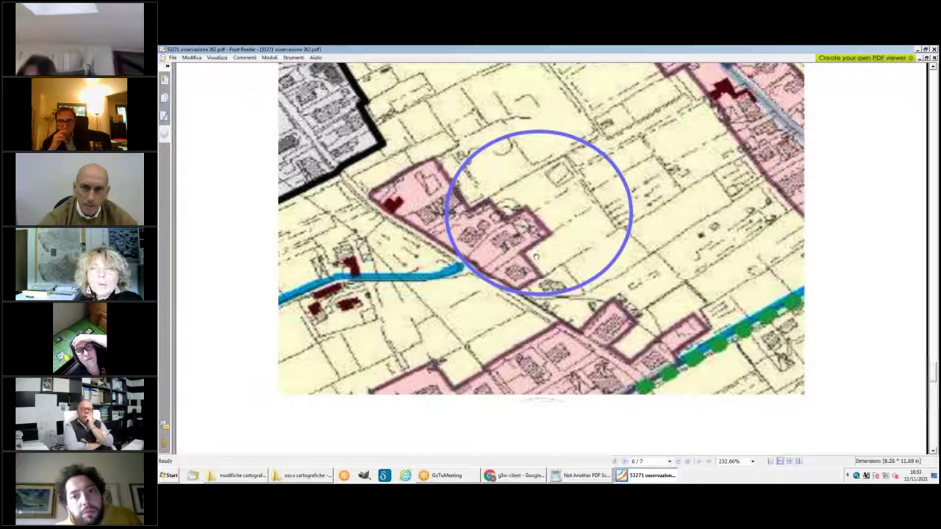
scroll(532, 248, down, 2)
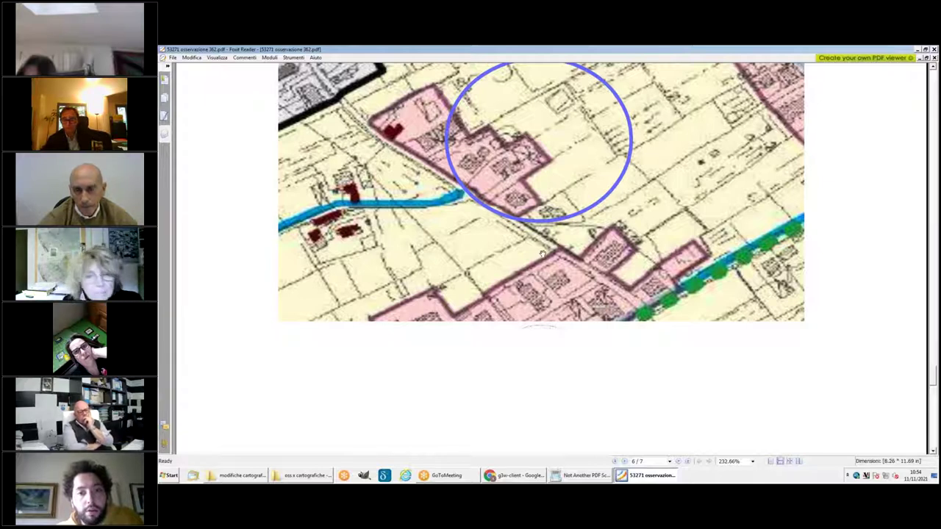
Return to the web map, try to measure a distance on the orthophoto, and inspect the cultivated plot beside the buildings
click(521, 477)
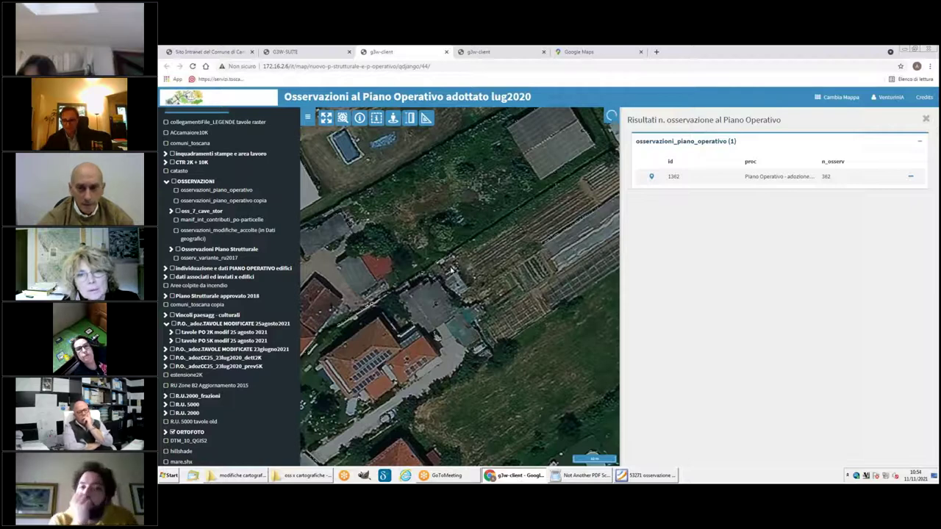
drag(437, 260, 456, 260)
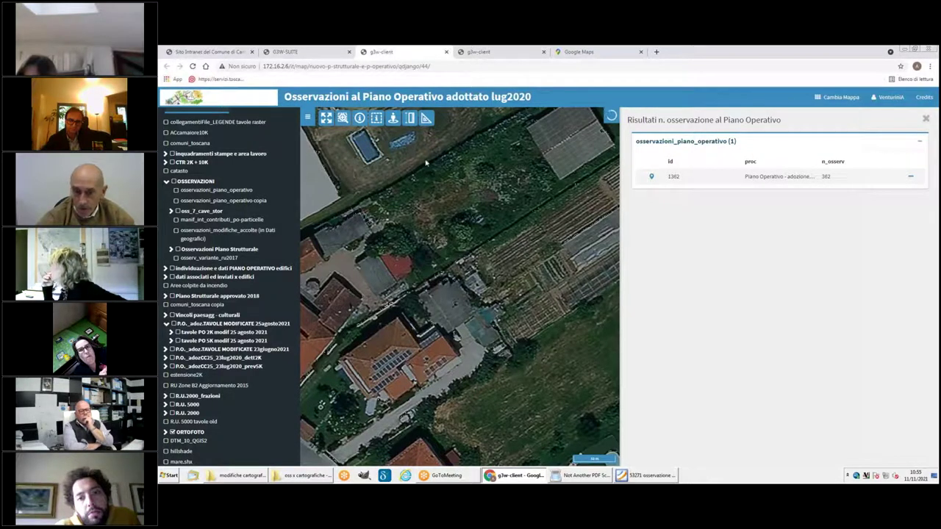
click(377, 119)
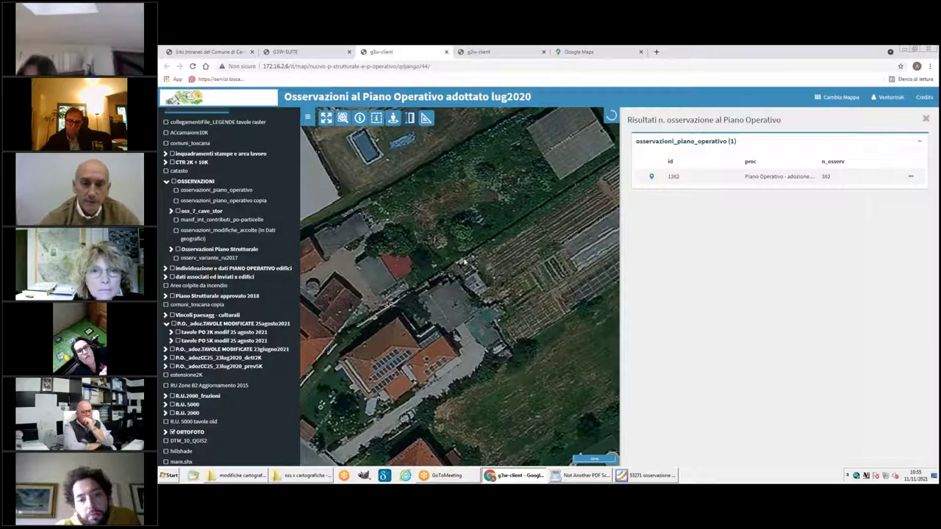
drag(464, 261, 473, 258)
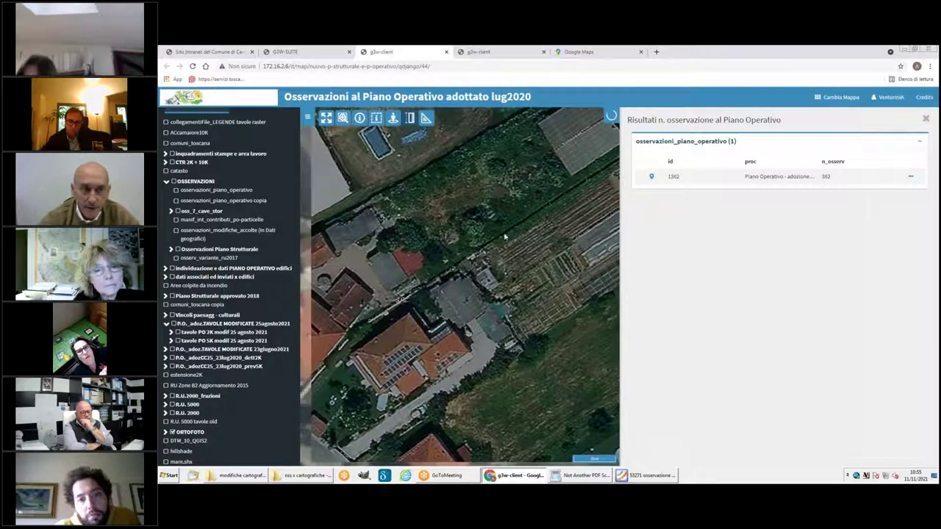
click(474, 257)
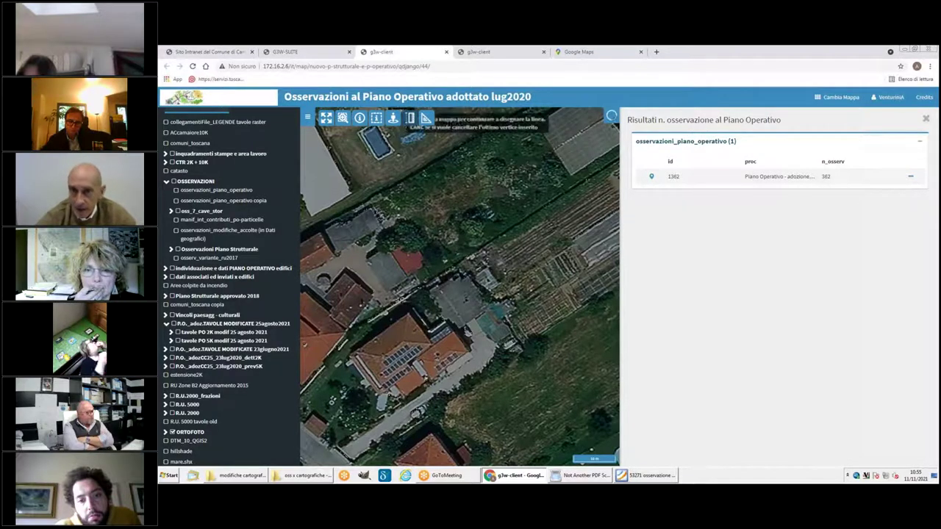
click(409, 118)
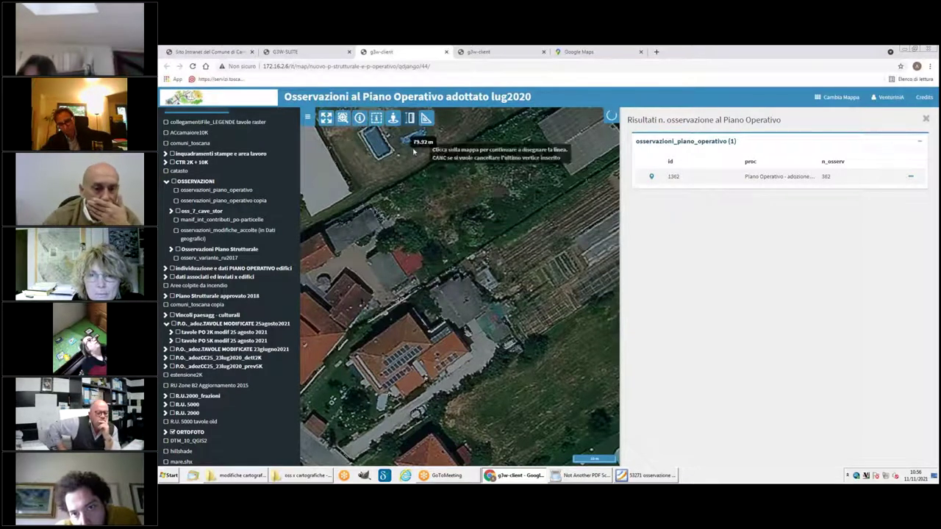
click(410, 124)
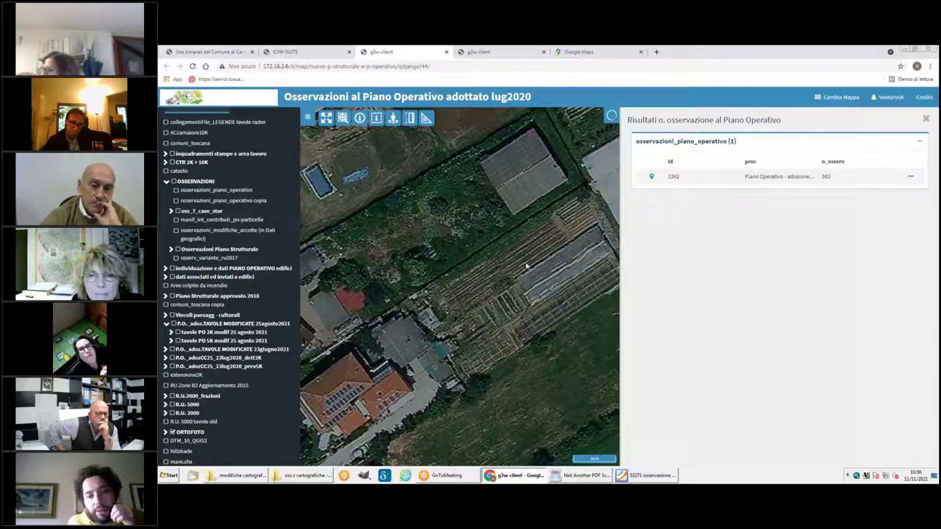
scroll(524, 302, up, 1)
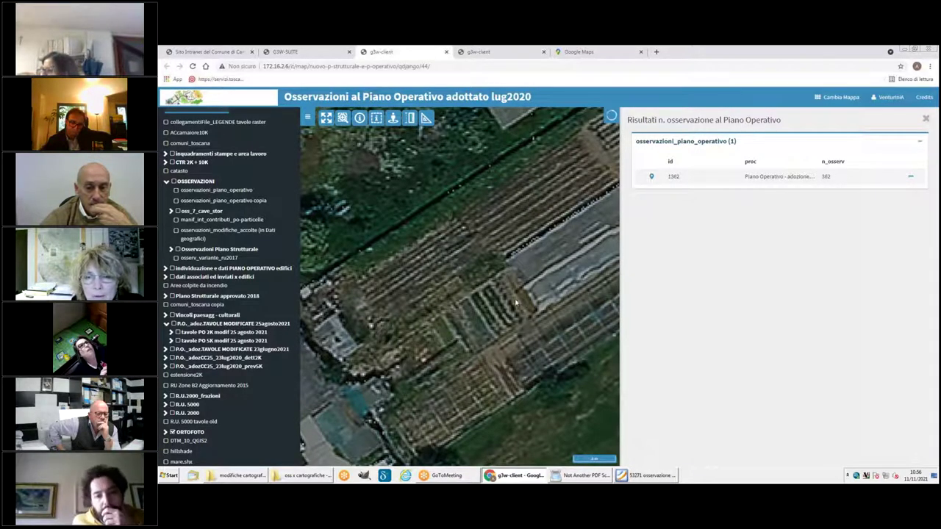
scroll(520, 300, down, 1)
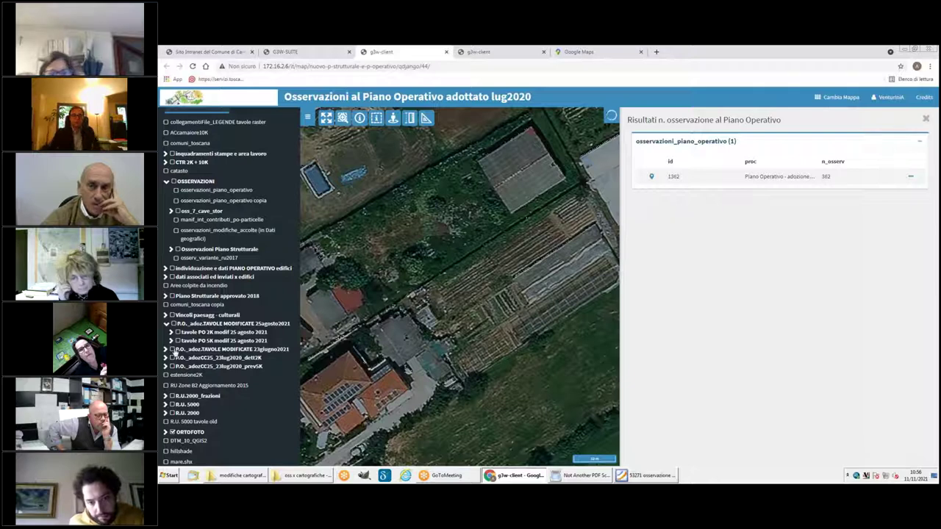
Check the area around 4.2 on the P.O._adoz.TAVOLE MODIFICATE 23giugno2021 layer with a trial length measurement, leaving the layer hidden
click(172, 349)
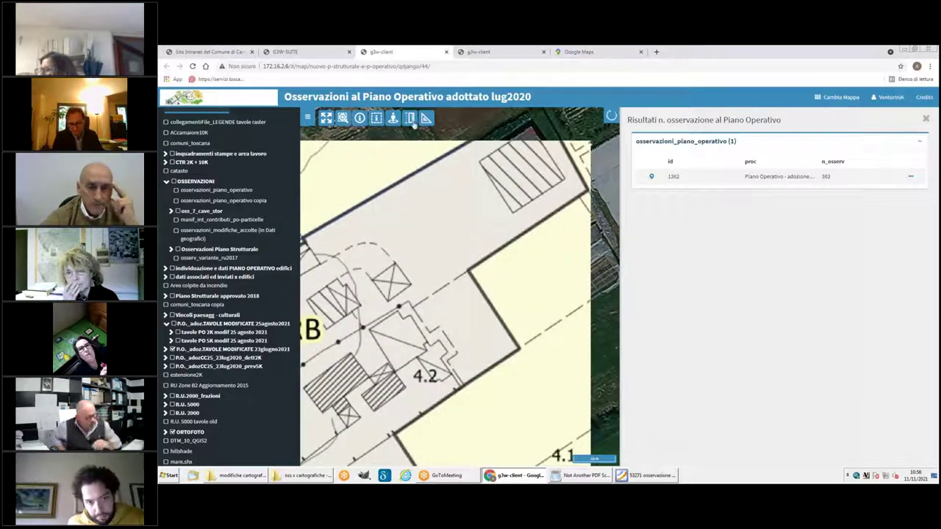
click(414, 308)
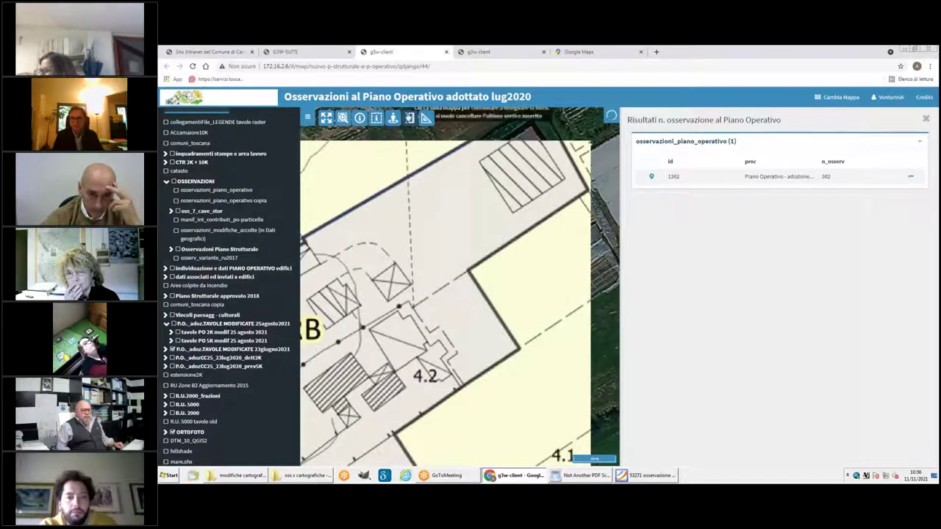
click(409, 119)
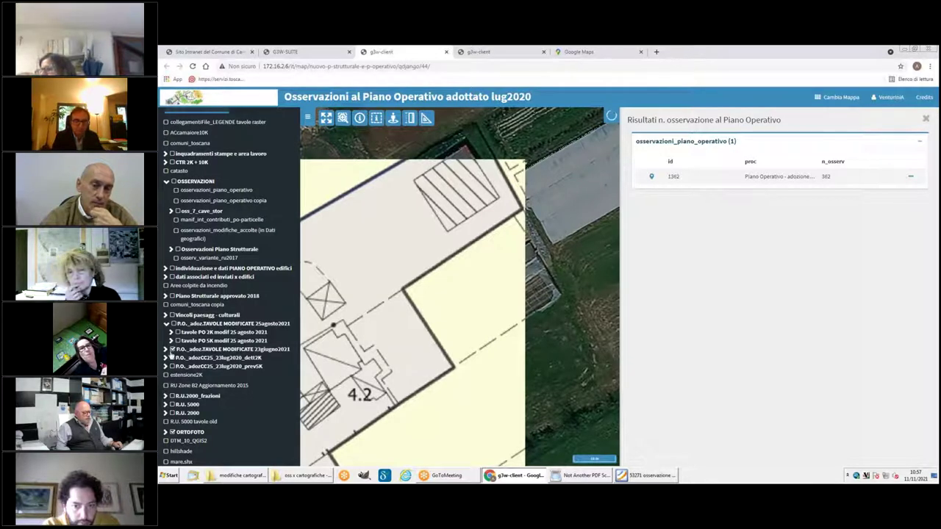
click(174, 342)
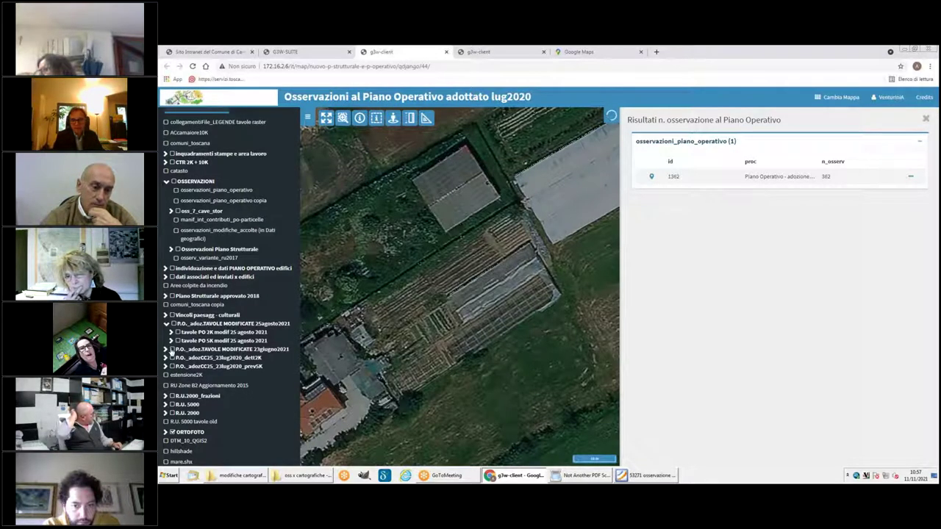
click(172, 350)
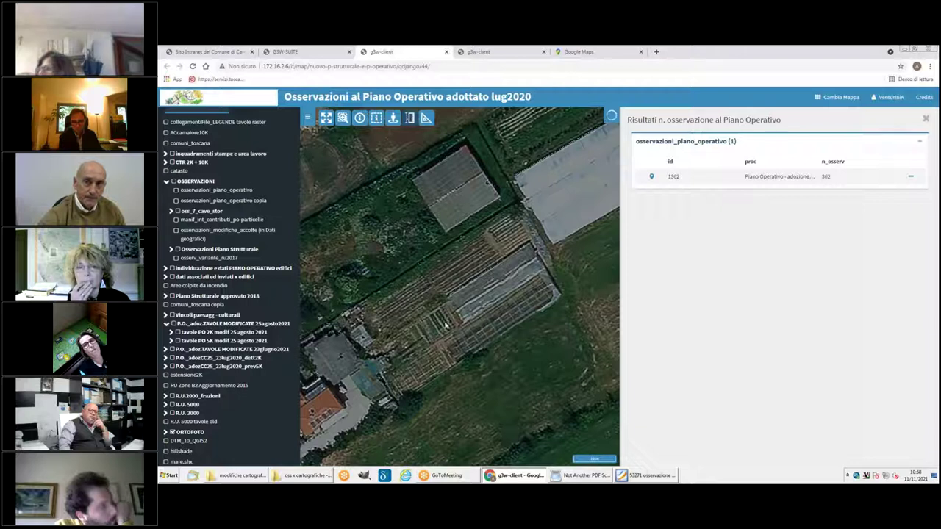
Try to measure the distance across the cultivated plot on the orthophoto, and clear the measurement
click(454, 365)
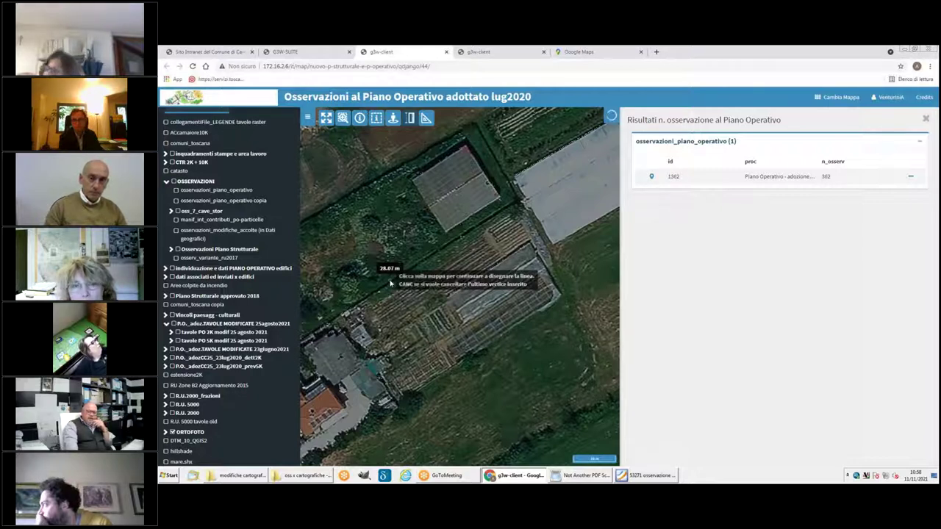
double_click(450, 372)
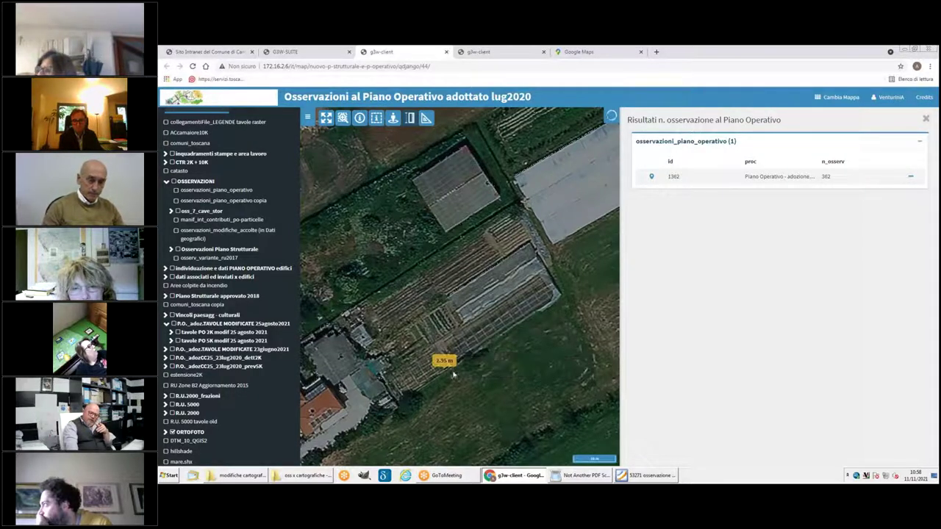
click(408, 119)
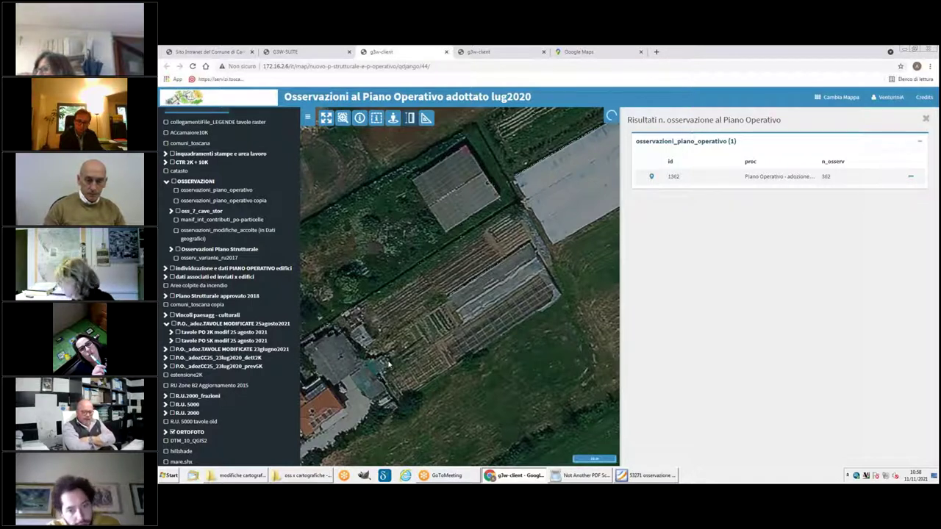
scroll(401, 356, up, 1)
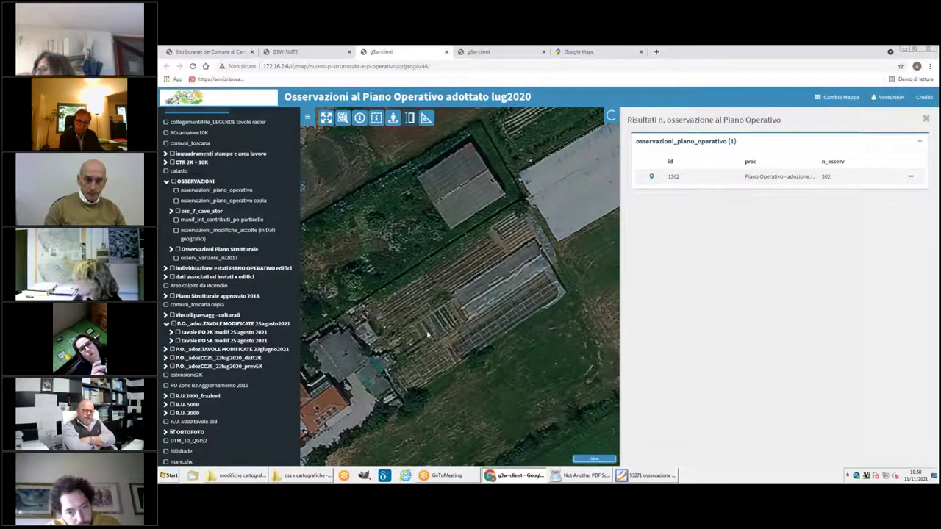
click(430, 334)
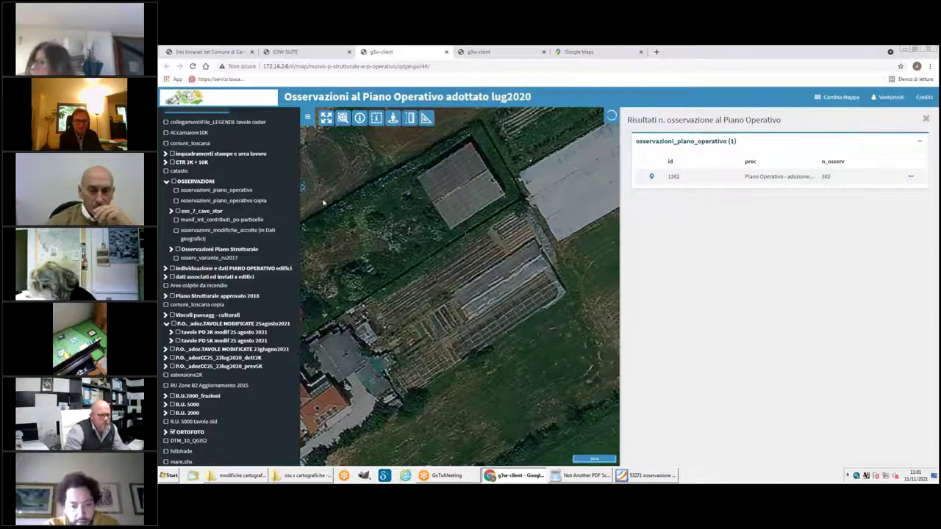
Replace the ORTOFOTO layer with catasto and P.O._adozCC25_23lug2020_dett2K around the buildings, and highlight the area of observation 362
click(166, 171)
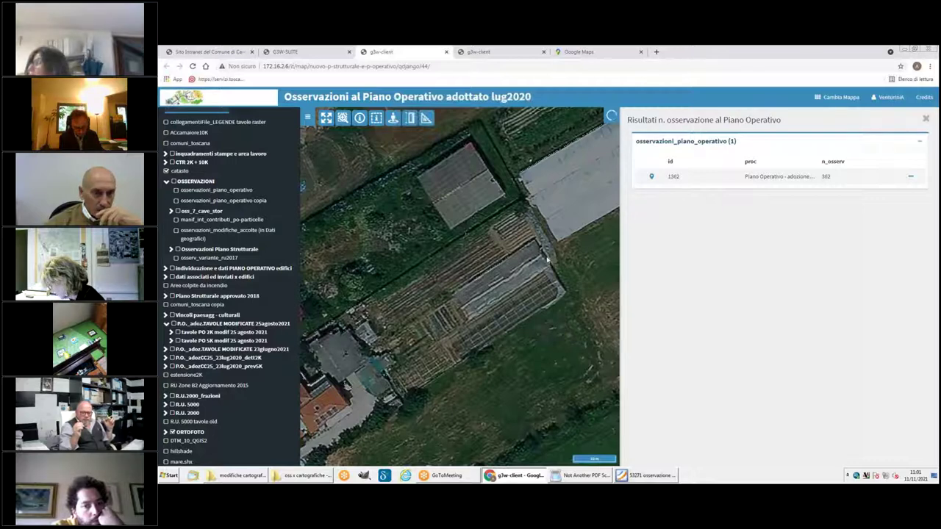
drag(447, 292, 588, 221)
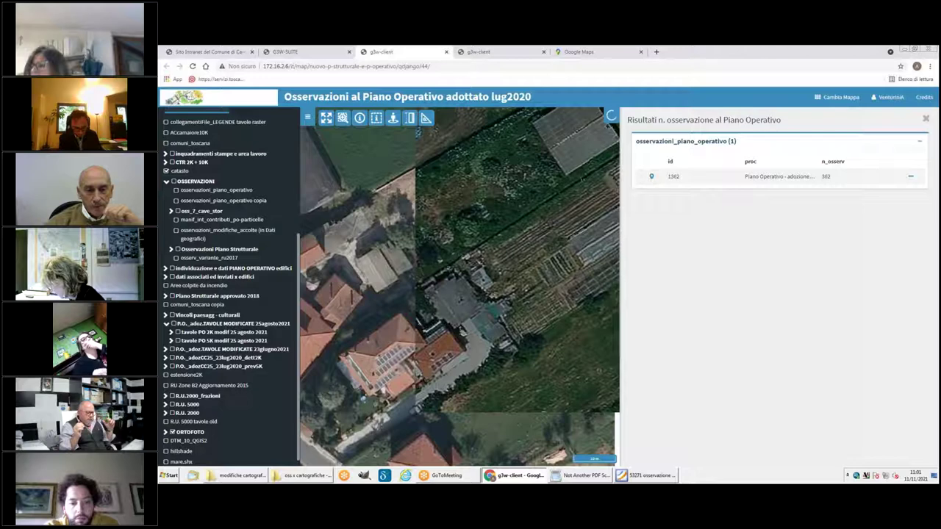
click(172, 432)
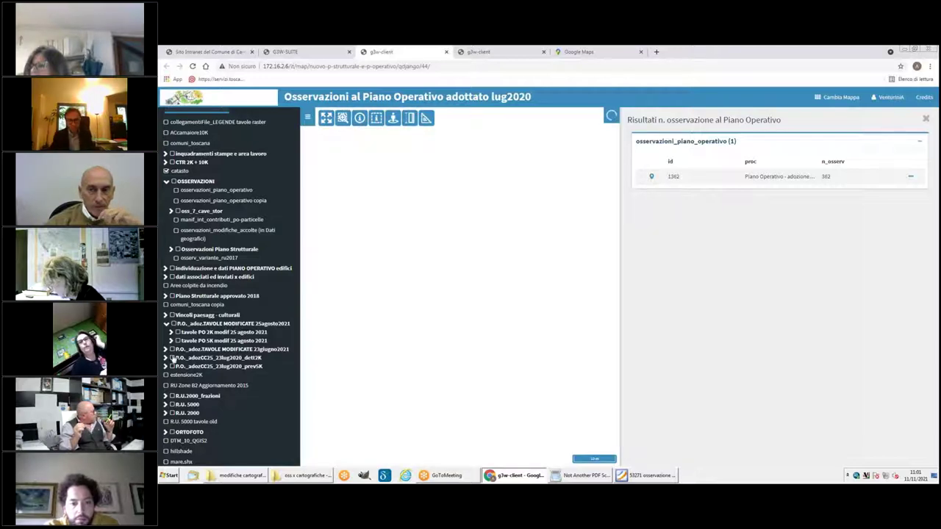
click(173, 357)
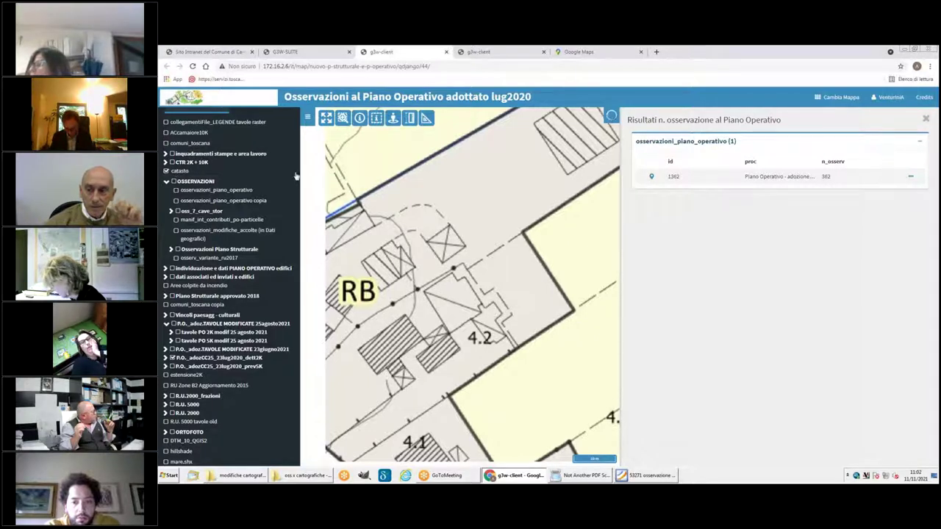
click(650, 176)
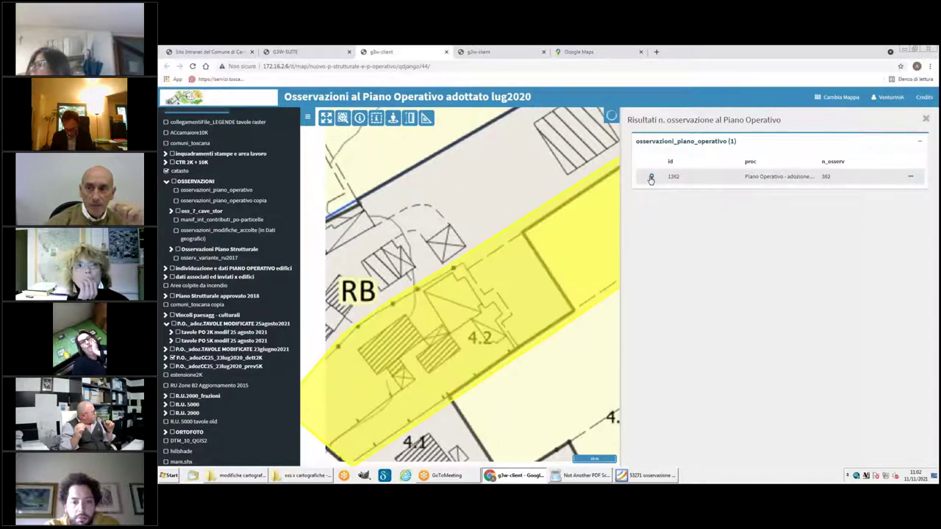
click(651, 177)
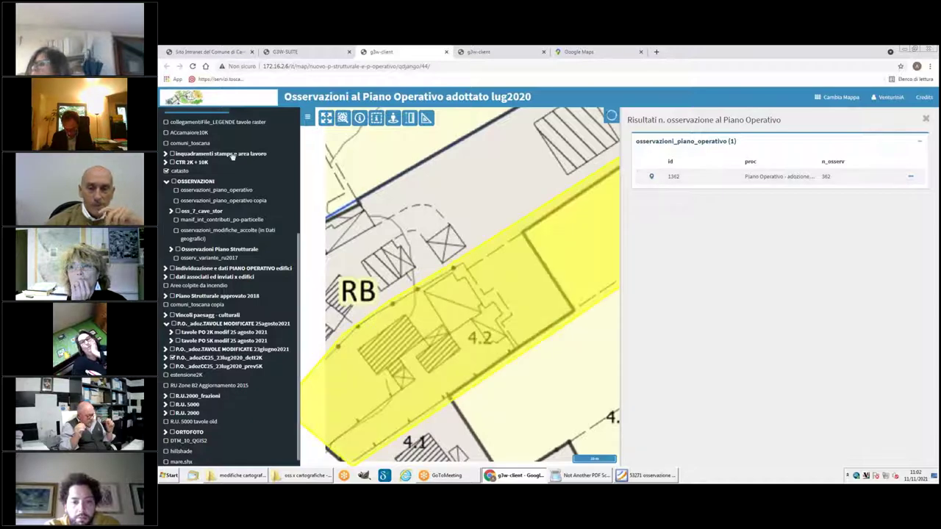
Search the Osservazioni al Piano Operativo map for cadastral parcel 15--2588
scroll(243, 247, up, 5)
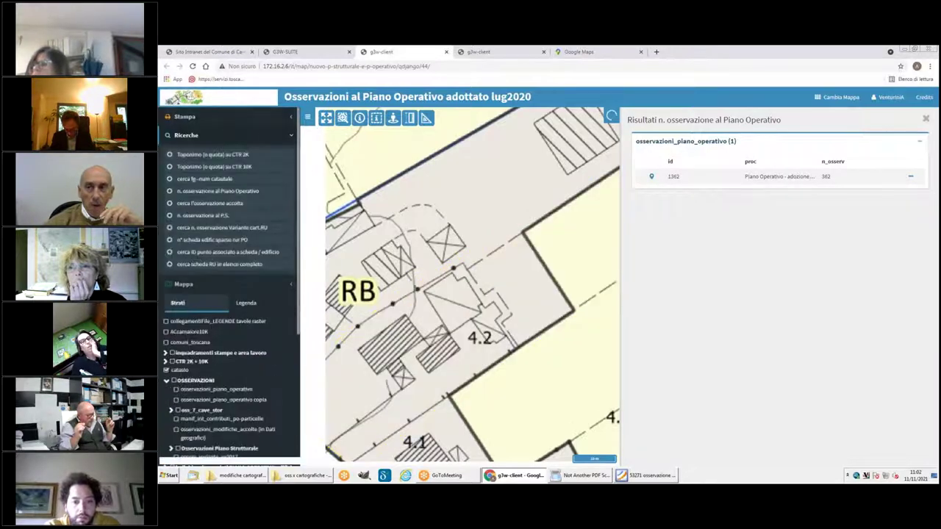
click(195, 181)
click(186, 157)
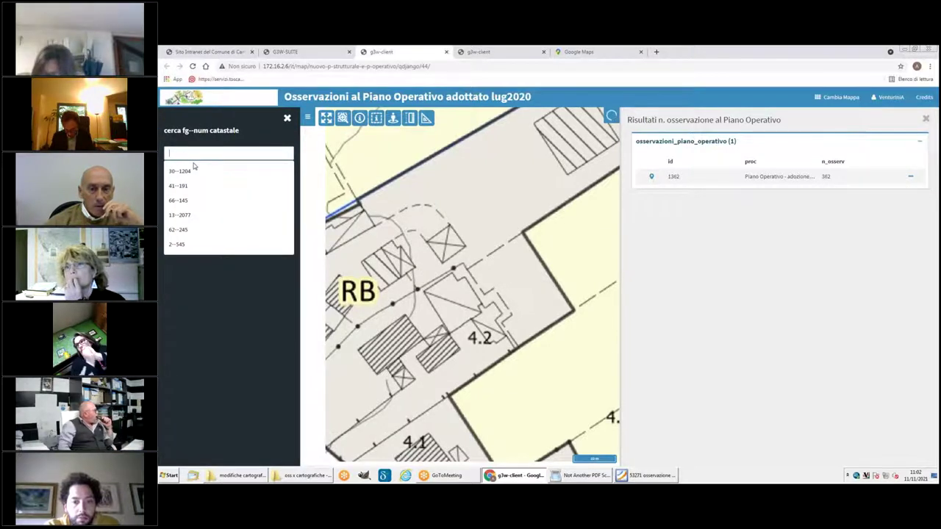
text(15)
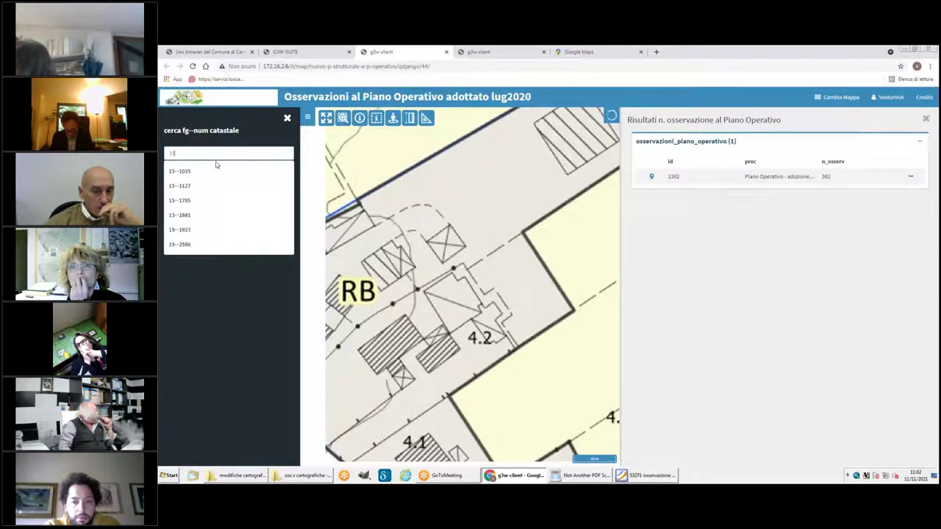
text(--)
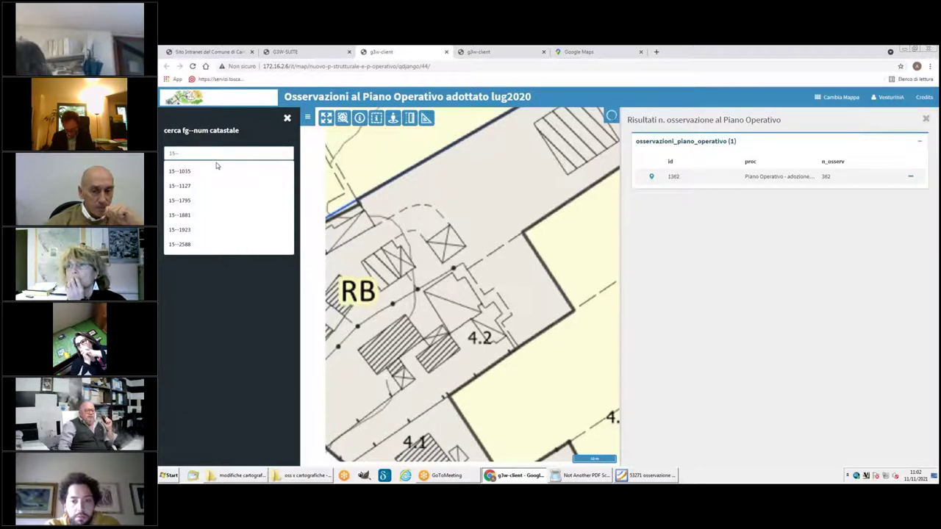
text(2588)
click(230, 177)
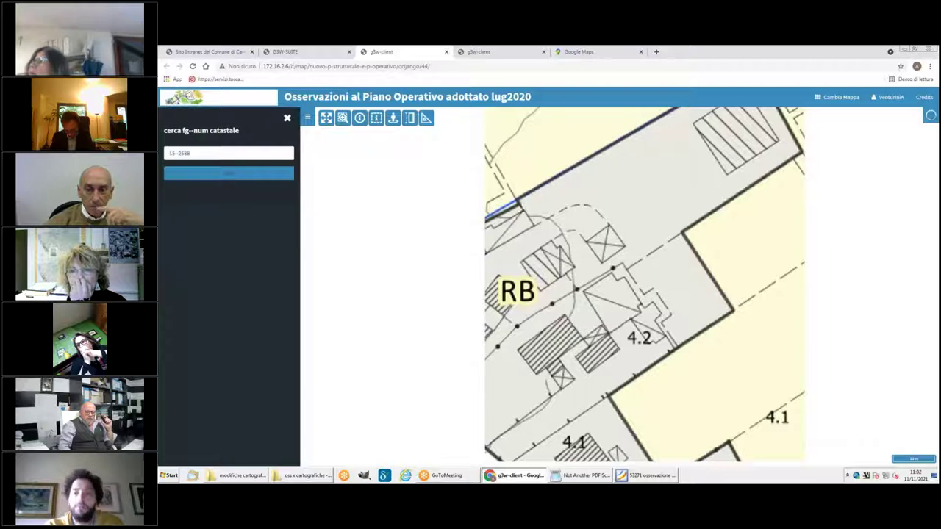
Switch to the P.S. approvato - edifici e schedature R.U. map, search for cadastral parcel 15--2588, and locate it on the map
click(413, 56)
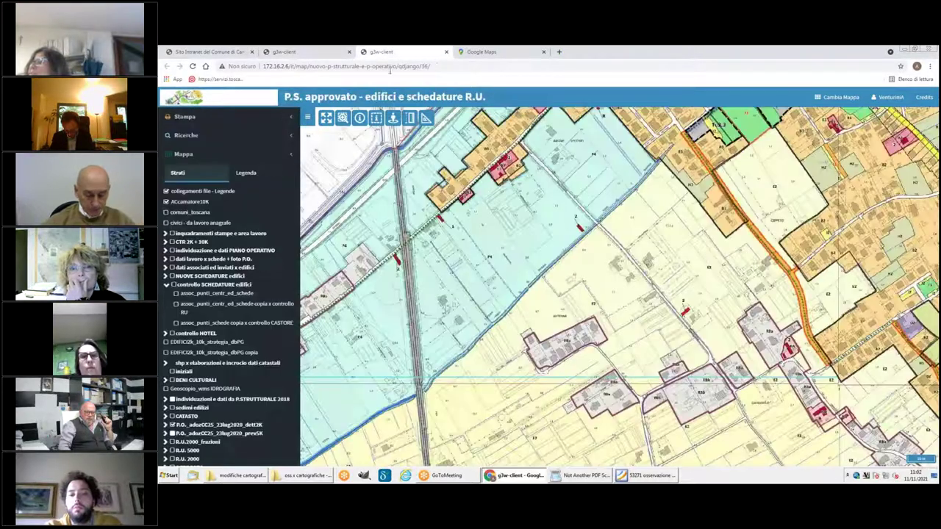
click(197, 138)
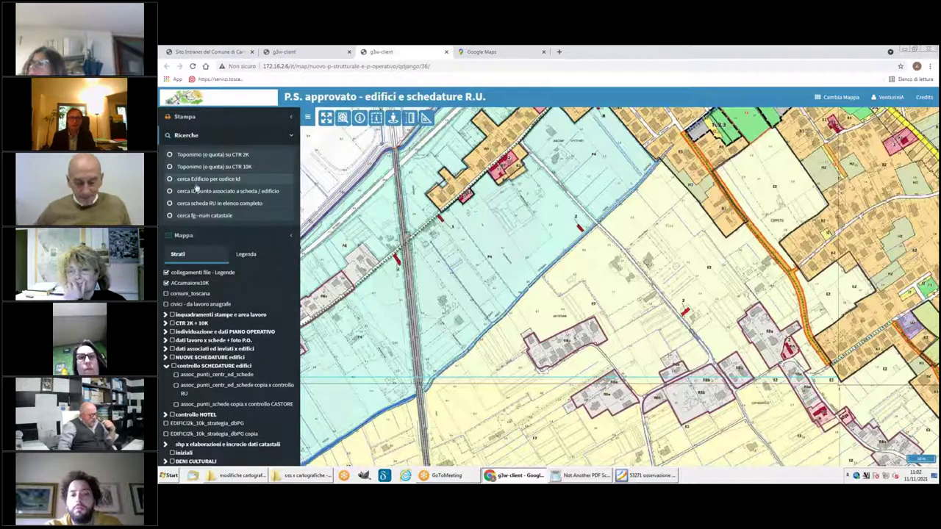
click(194, 217)
click(192, 156)
text(15-)
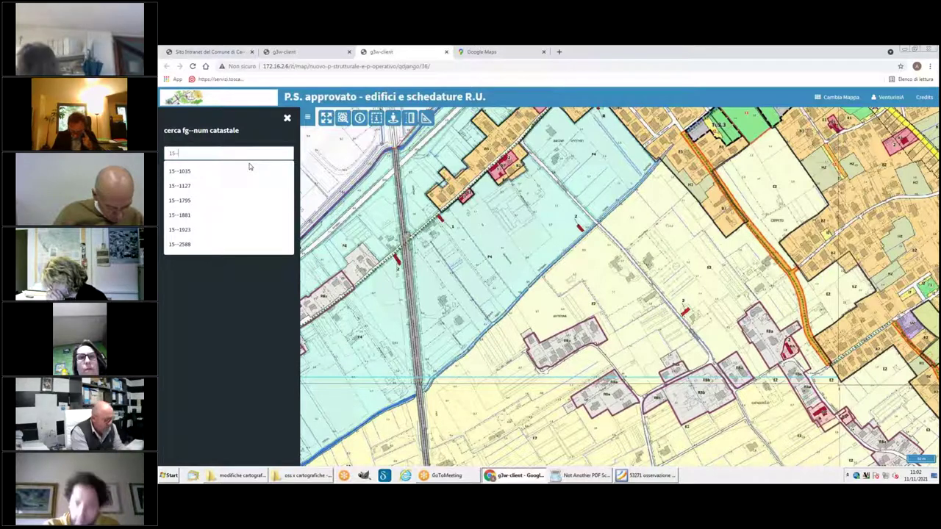
text(-258)
click(249, 168)
click(238, 177)
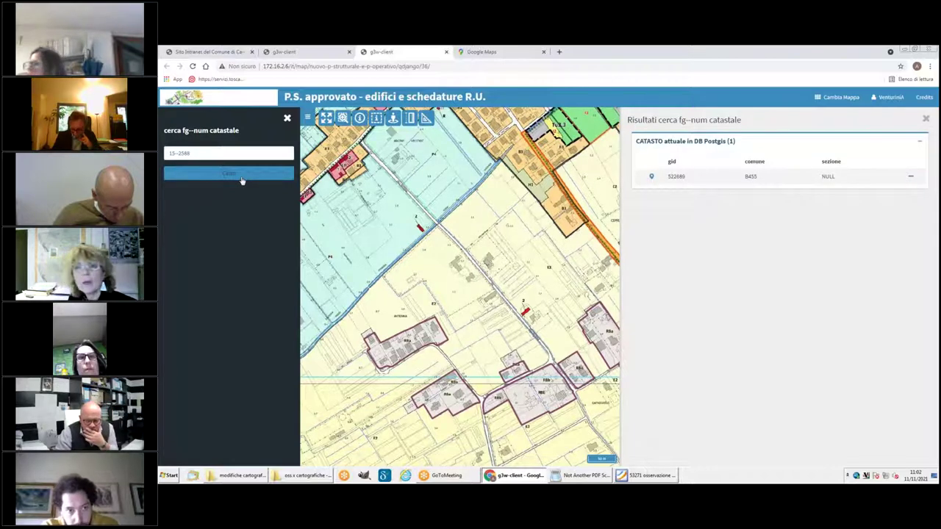
click(652, 177)
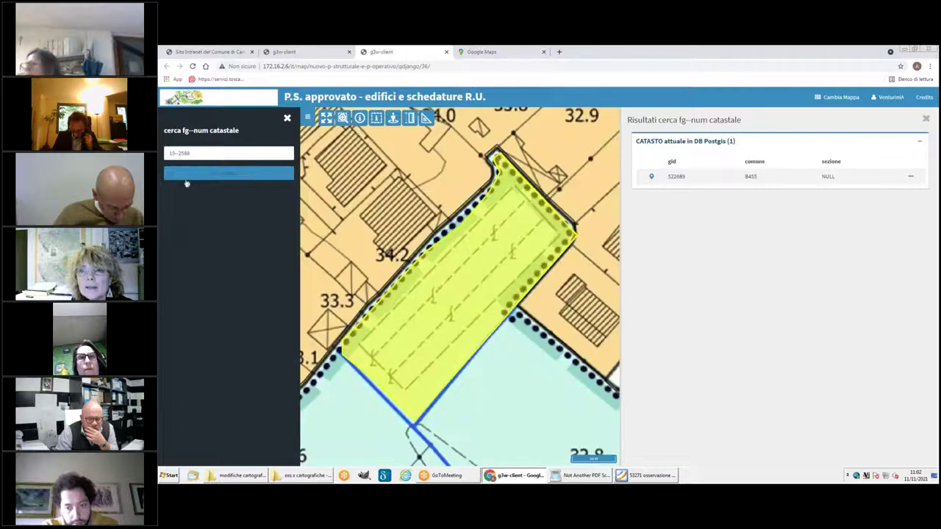
Search for cadastral parcel 36--2350, locate it on the map, and examine its surroundings within the RBa zone
triple_click(198, 152)
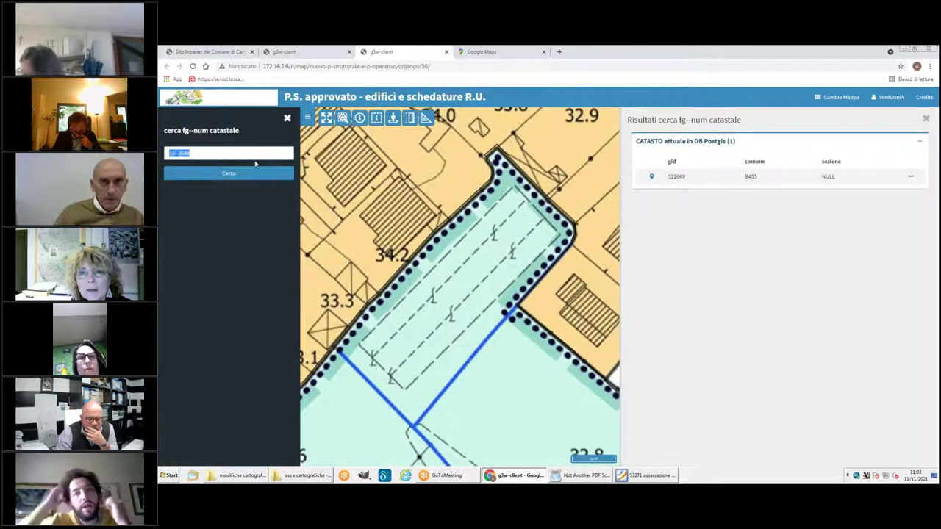
text(36--)
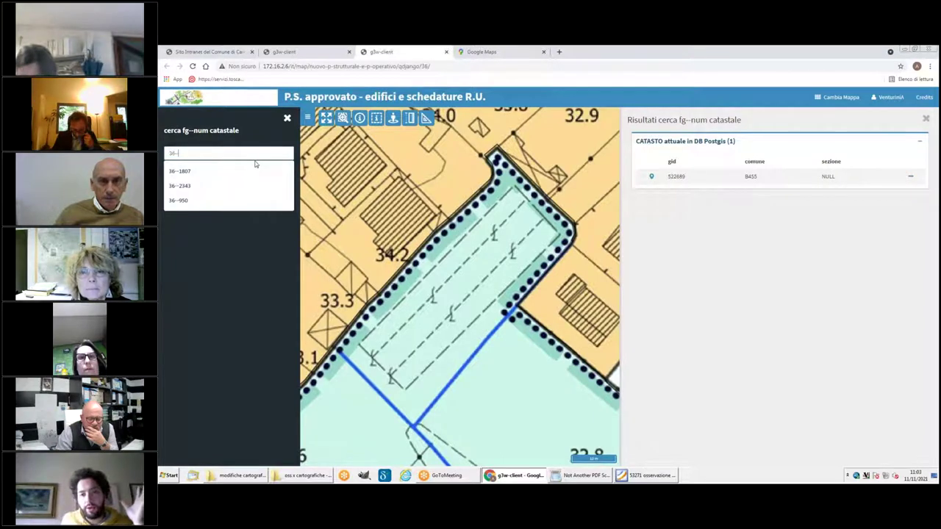
text(2)
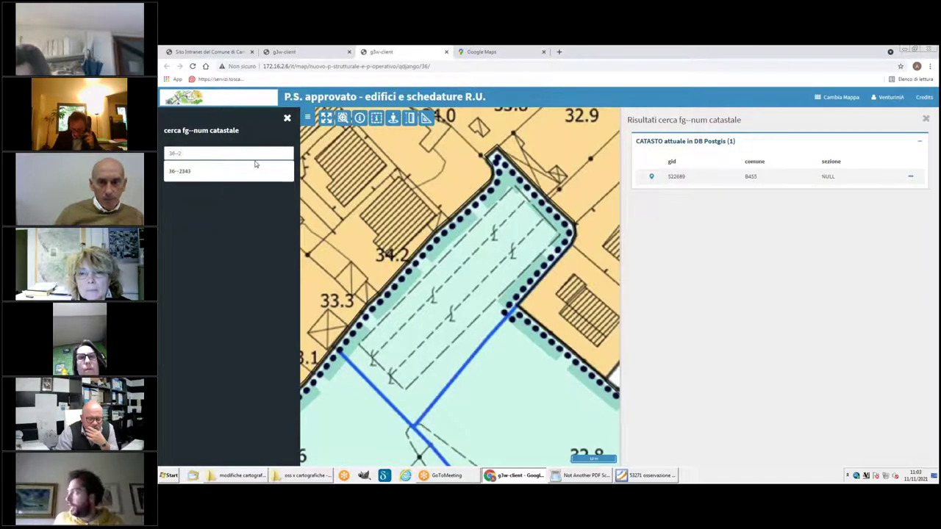
text(350)
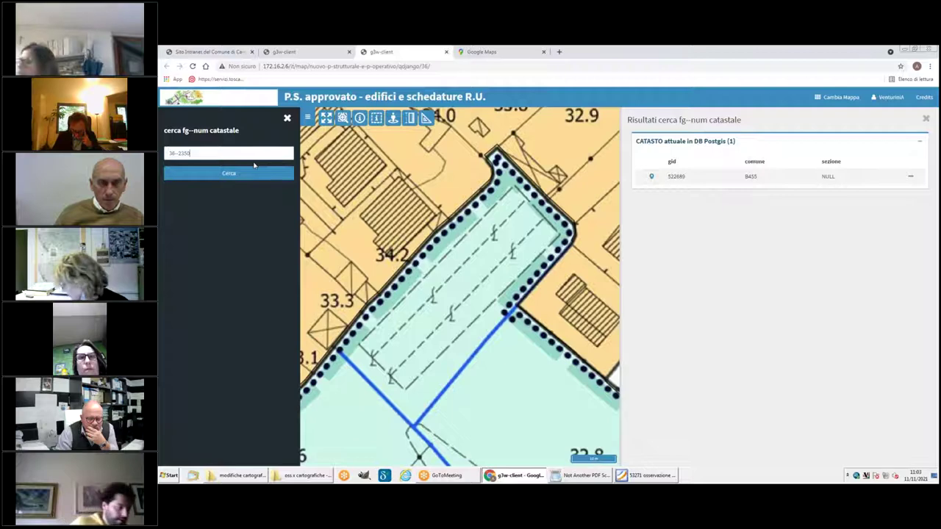
click(235, 175)
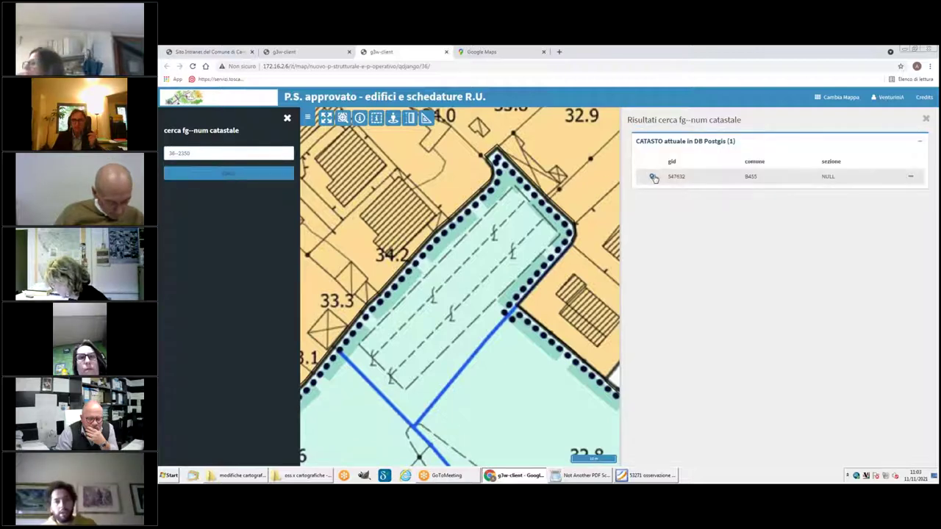
click(652, 177)
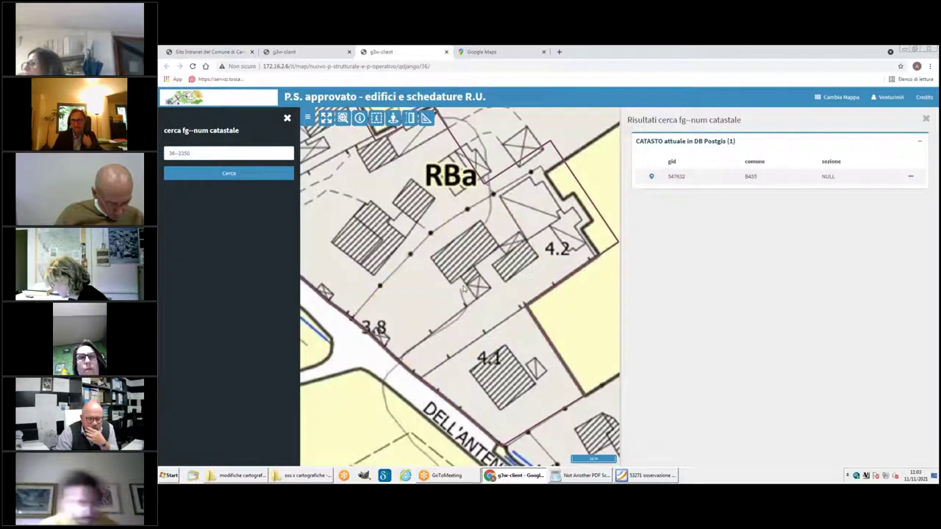
scroll(461, 279, down, 1)
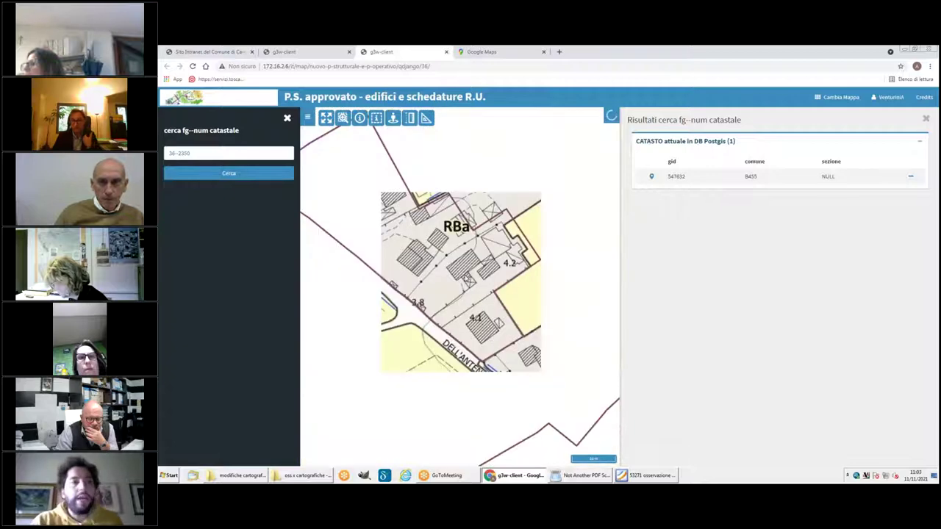
mouse_move(655, 177)
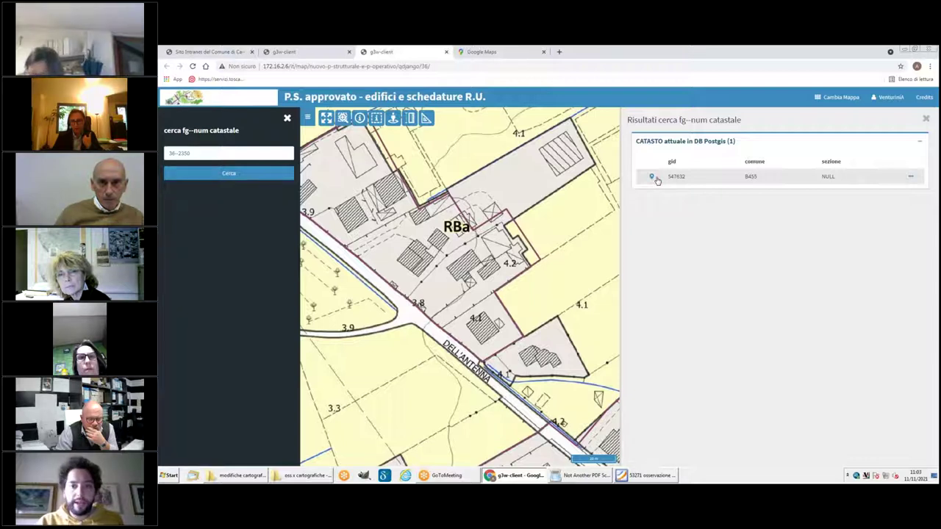
click(653, 177)
Search for cadastral parcel 36--27 and locate it on the map with its surroundings
drag(179, 153, 195, 154)
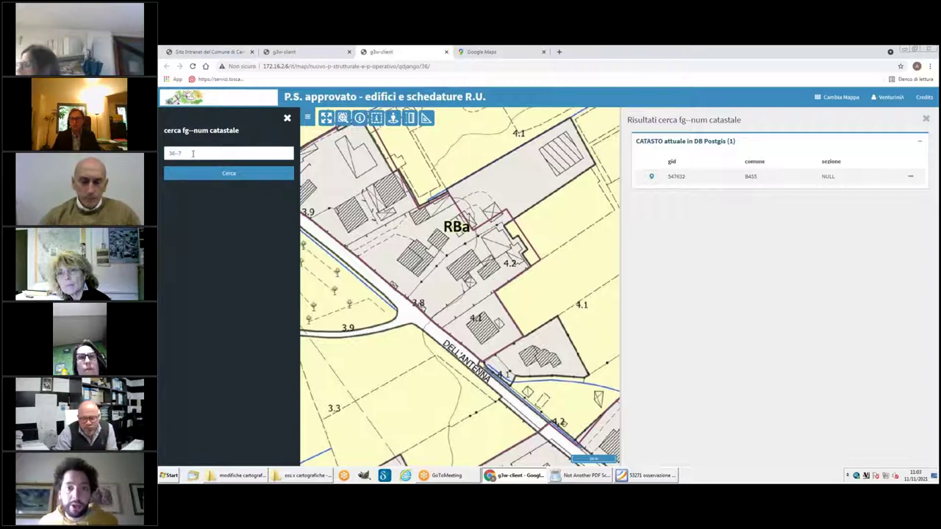
click(231, 175)
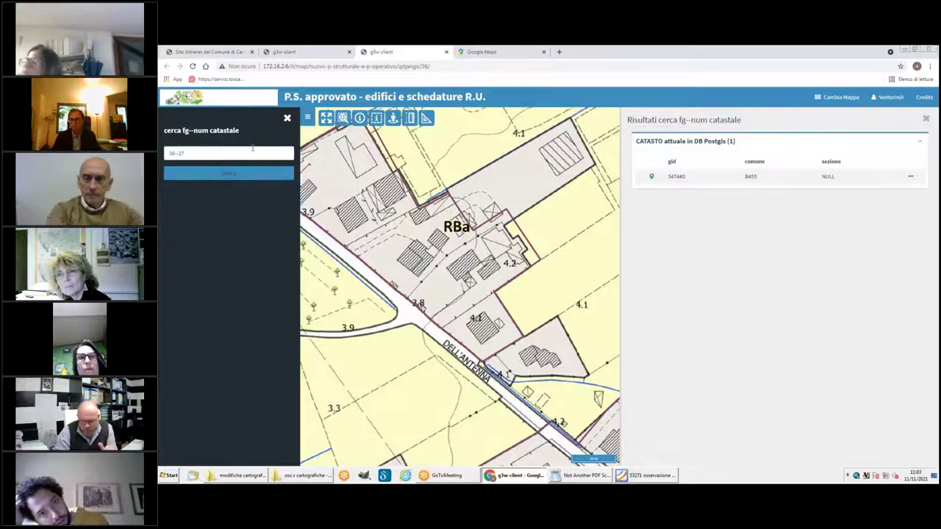
click(652, 177)
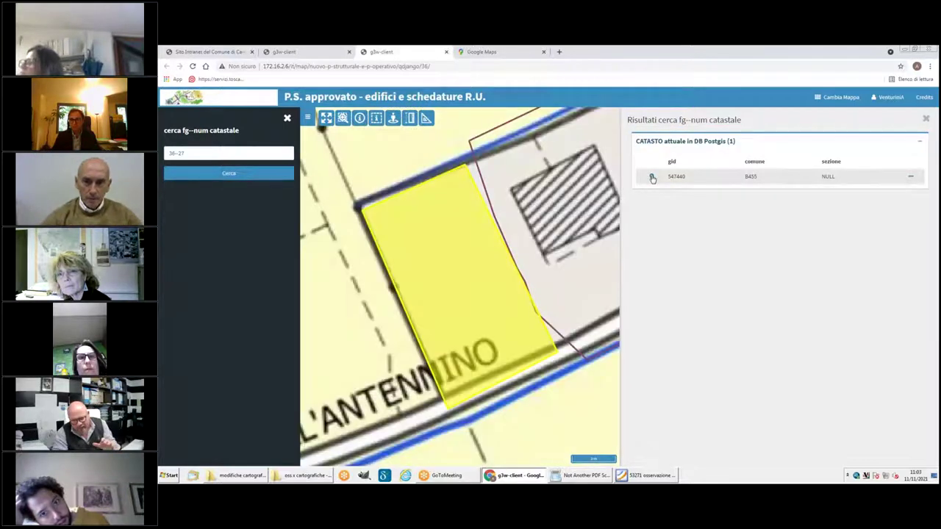
scroll(515, 234, down, 1)
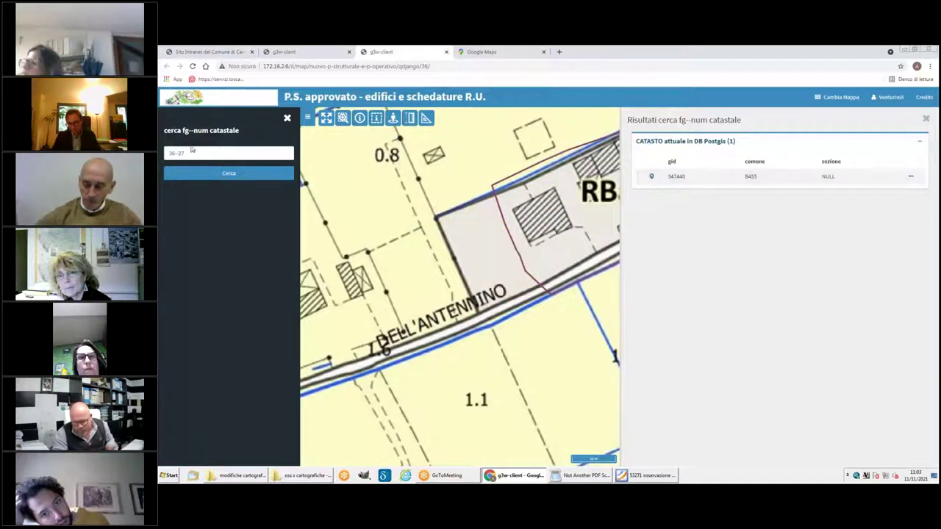
Search for cadastral parcel 36--2779 and locate it on the map
double_click(180, 152)
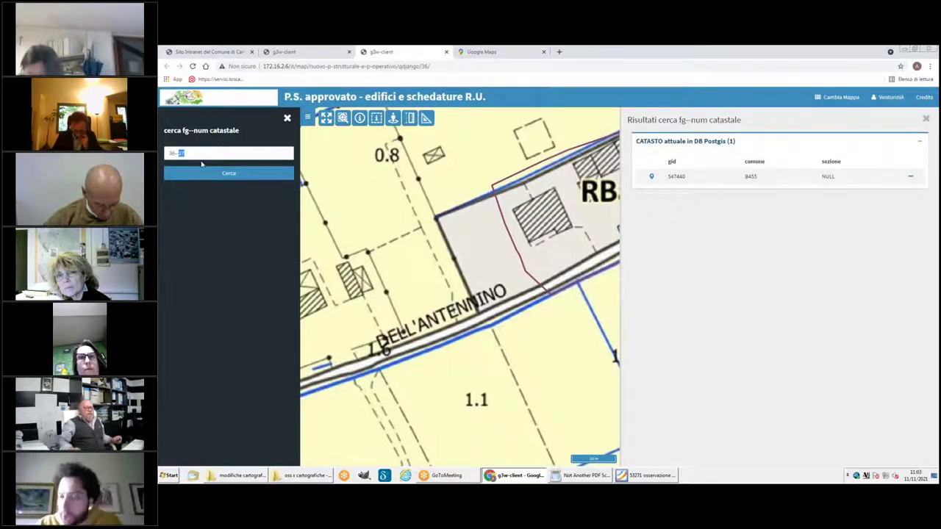
text(2779)
click(241, 174)
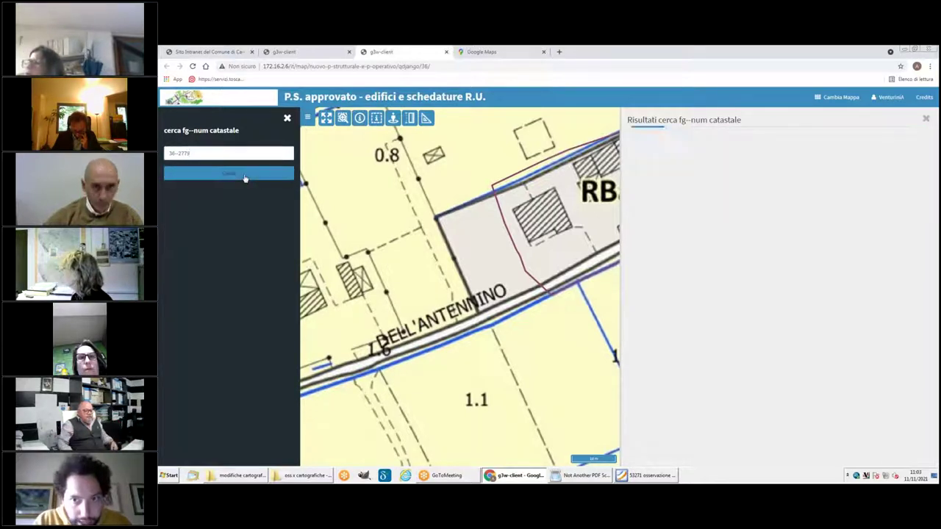
click(651, 176)
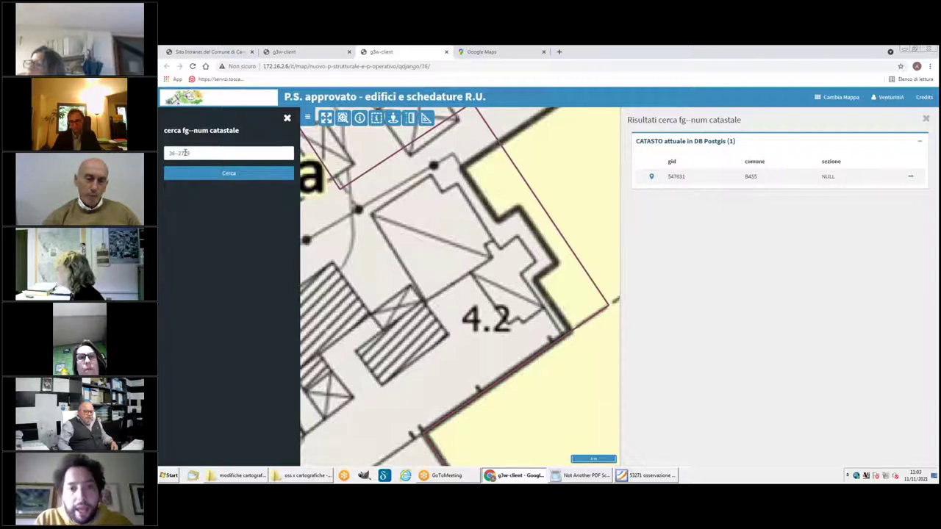
Search for cadastral parcel 36--2780, center the map on it, and highlight it to compare with the zone boundary
key(Return)
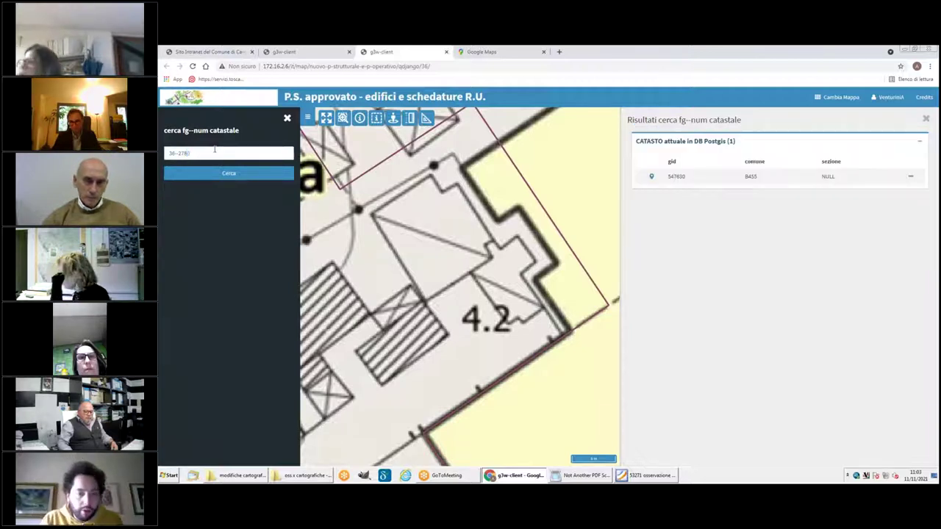
click(652, 178)
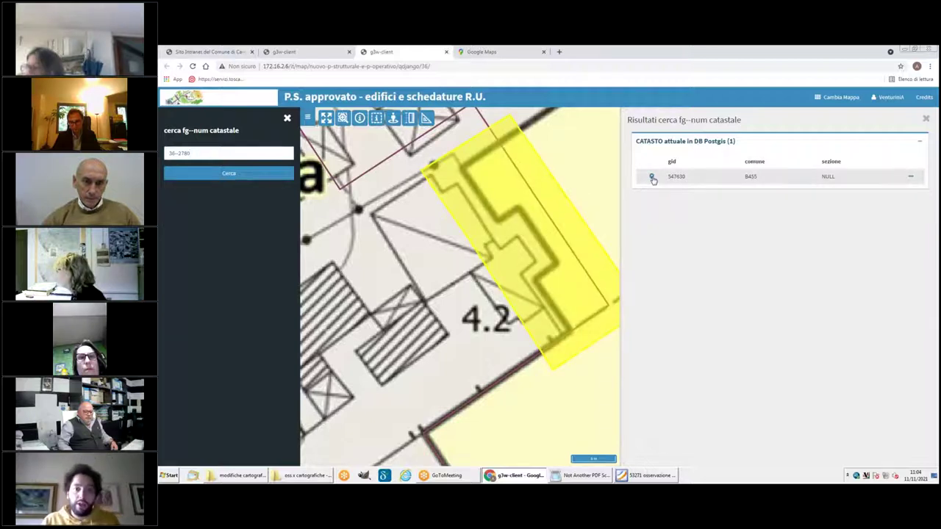
click(651, 177)
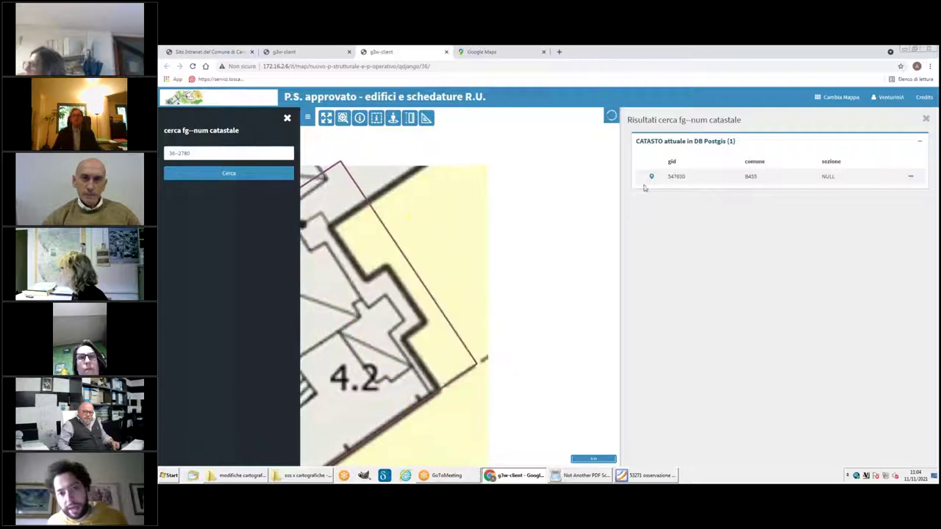
click(649, 178)
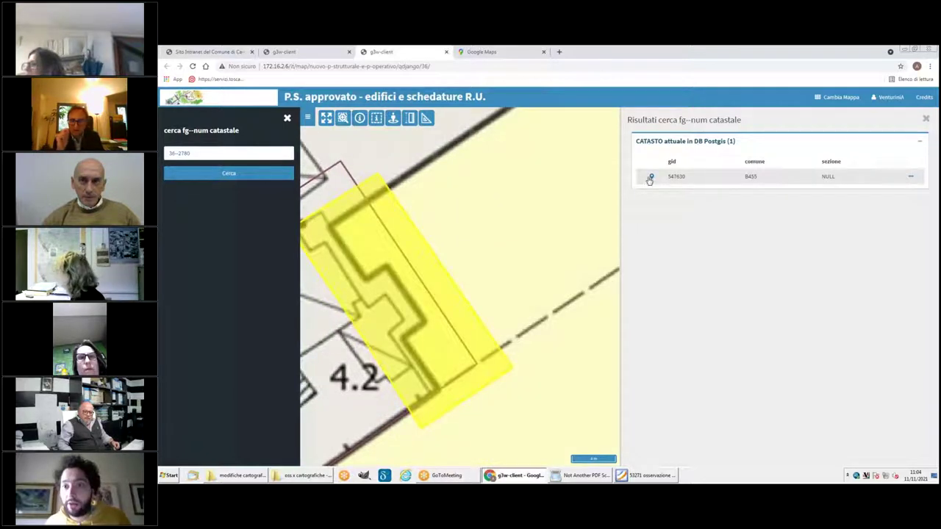
click(653, 178)
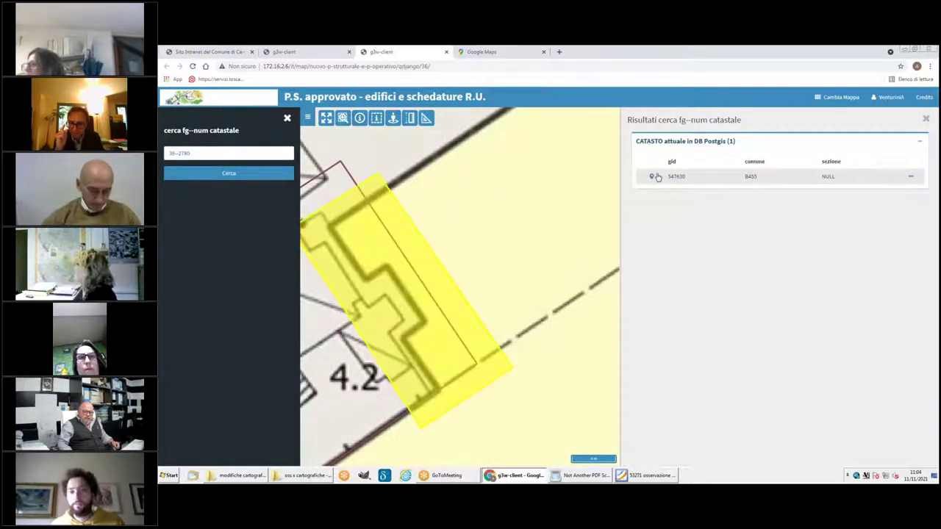
Search for cadastral parcel 36--2781 and highlight it on the map
click(197, 153)
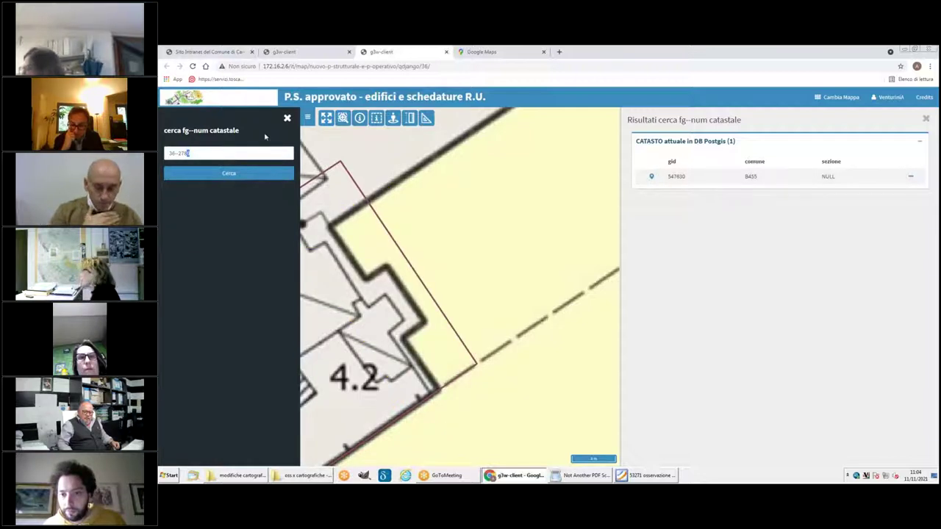
click(229, 174)
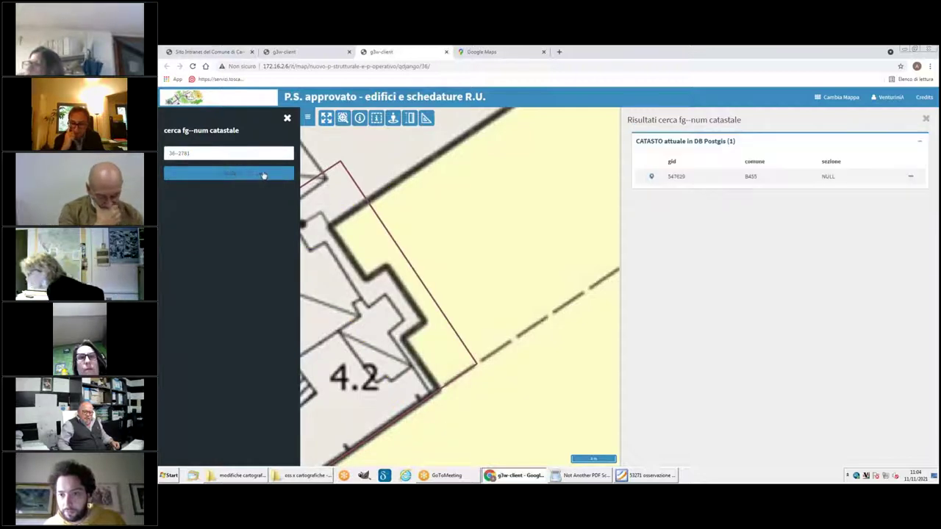
click(651, 177)
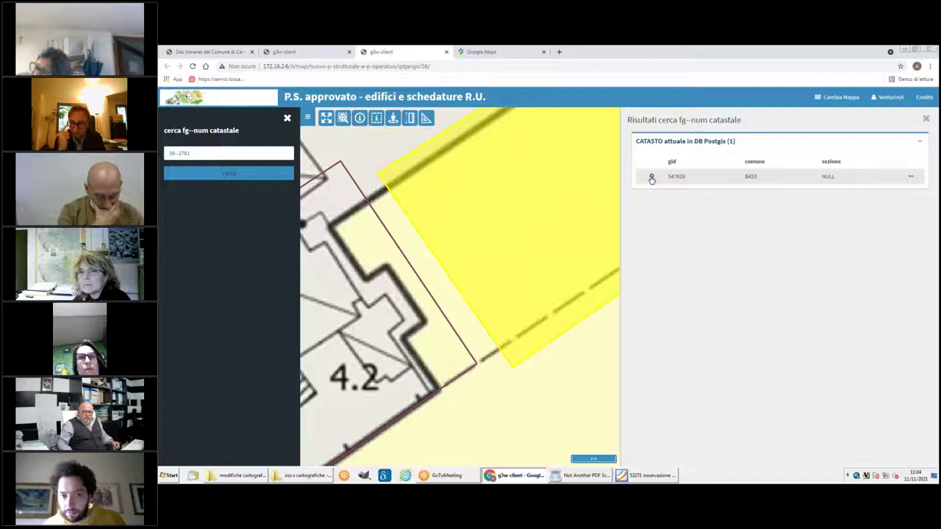
click(644, 179)
Search the cadastre again for parcel 36--2780 and close the search form
click(189, 153)
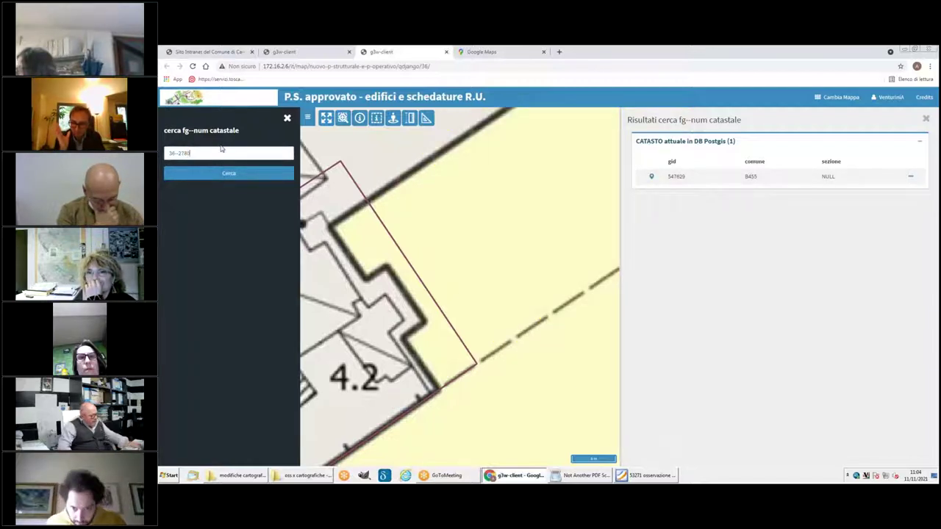
click(213, 173)
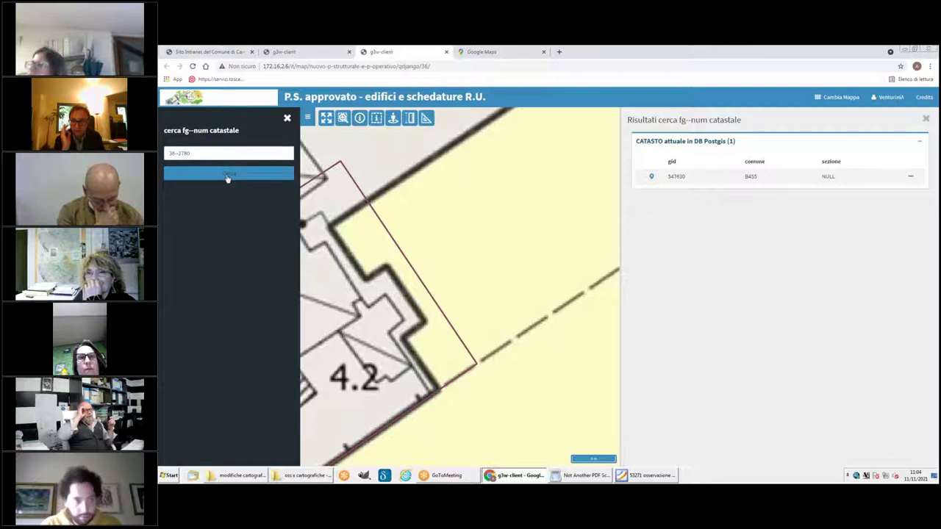
click(287, 119)
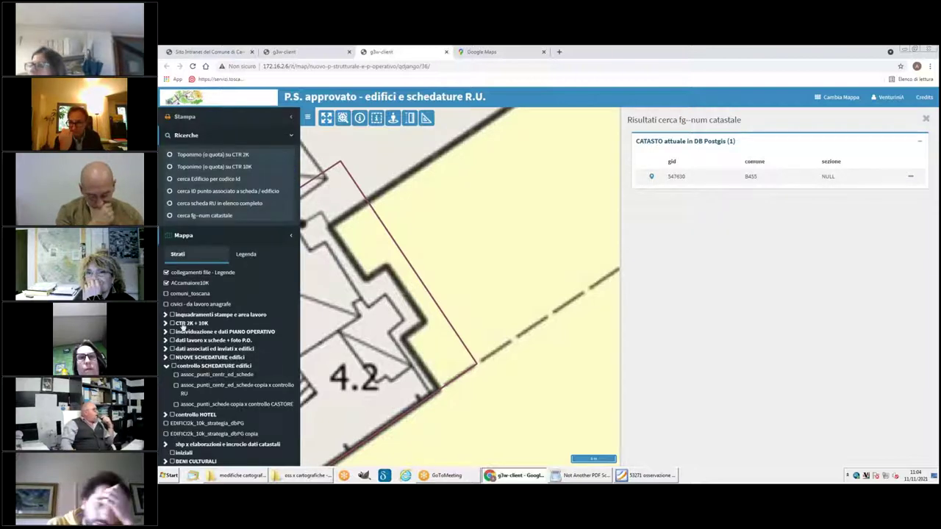
Display the CATASTO layer on the map and view the parcels with their surroundings
scroll(177, 334, down, 1)
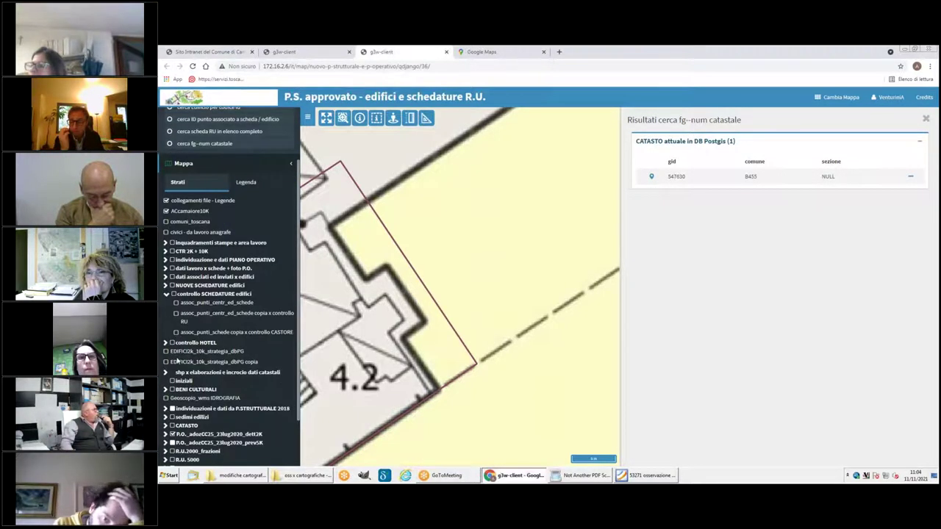
click(172, 425)
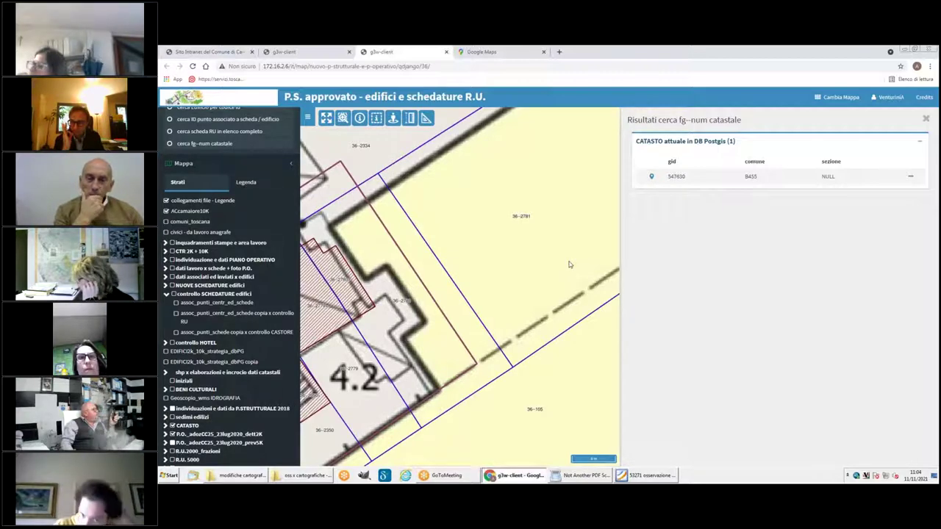
scroll(565, 265, down, 1)
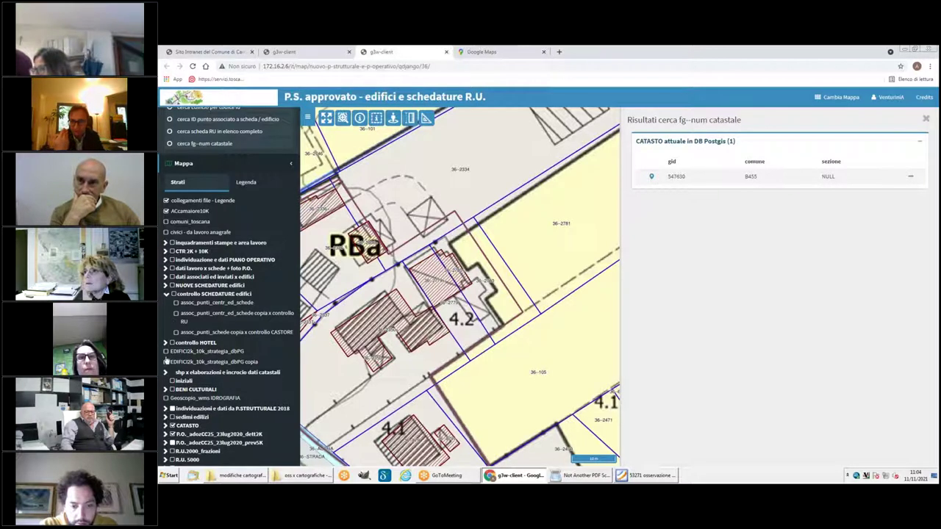
Display the 28-QP_2a_STRATEGIA_oss layer from the P.STRUTTURALE 2018 group over the current map area
scroll(173, 381, down, 2)
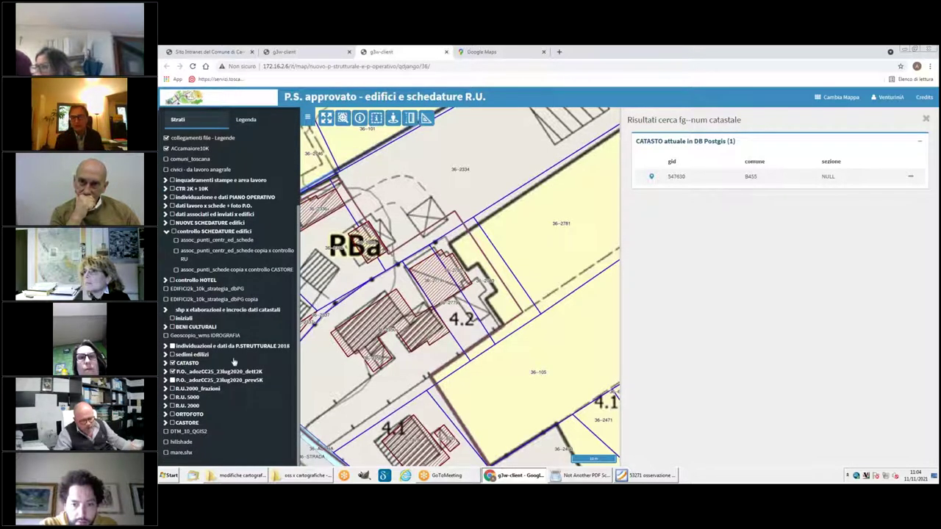
click(165, 346)
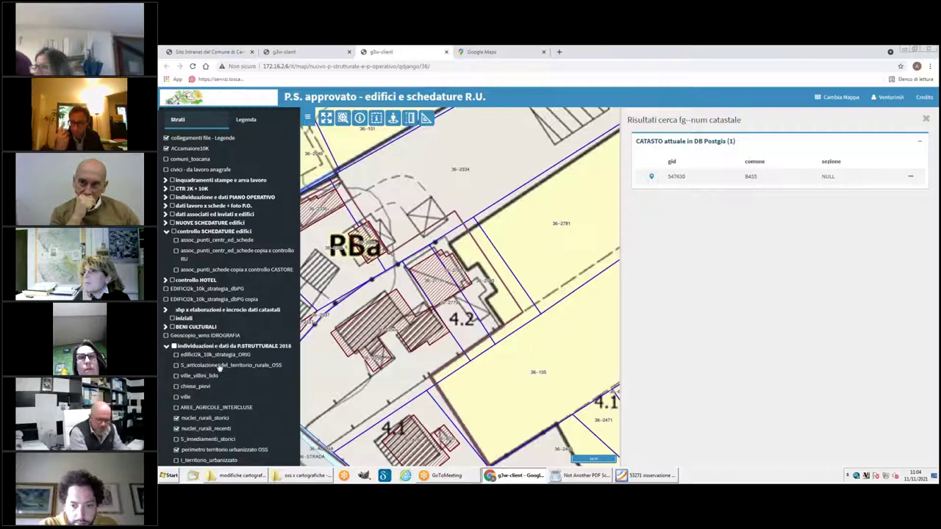
scroll(225, 371, down, 2)
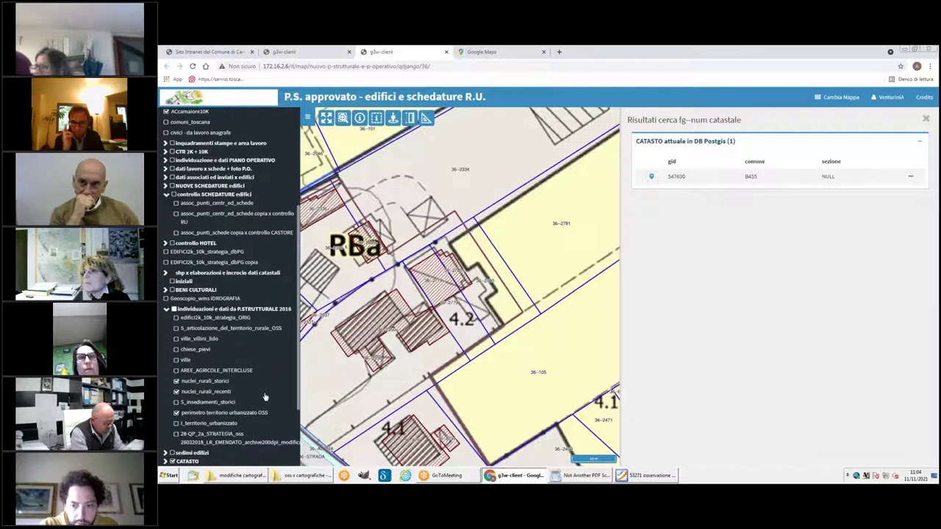
click(176, 434)
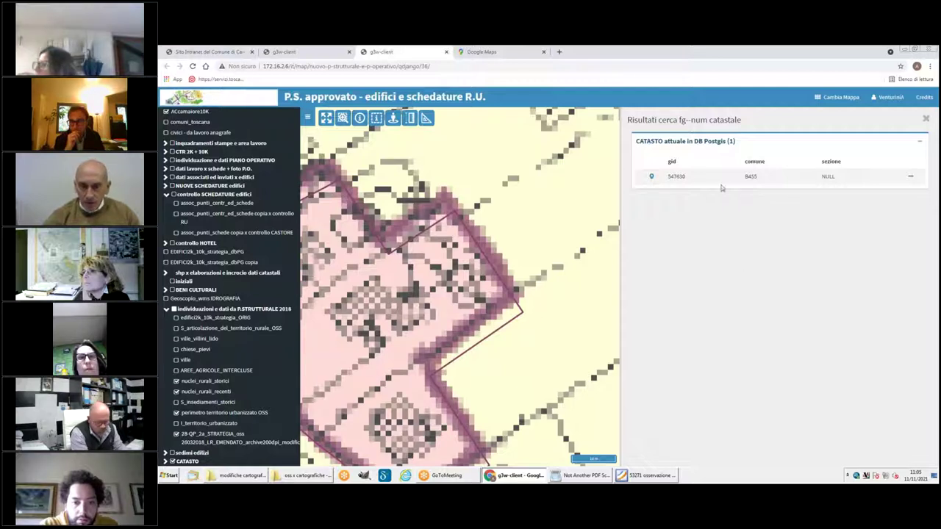
Highlight parcel 36--2780 repeatedly on the strategy map to compare its extent with the urbanized territory boundary
mouse_move(668, 177)
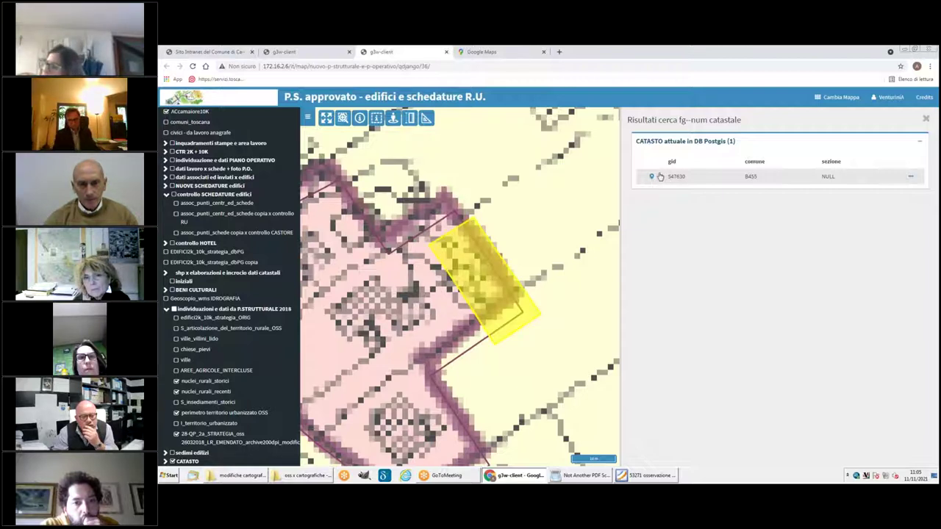
click(652, 177)
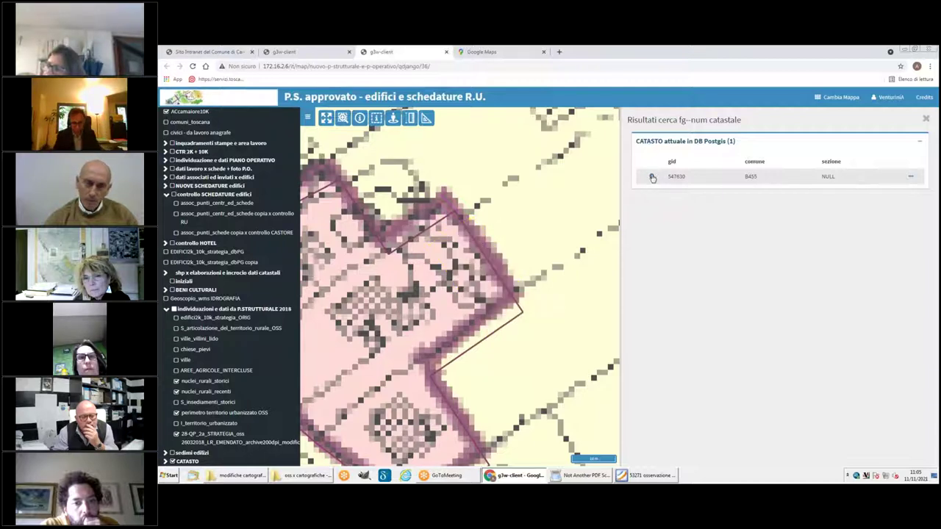
click(651, 178)
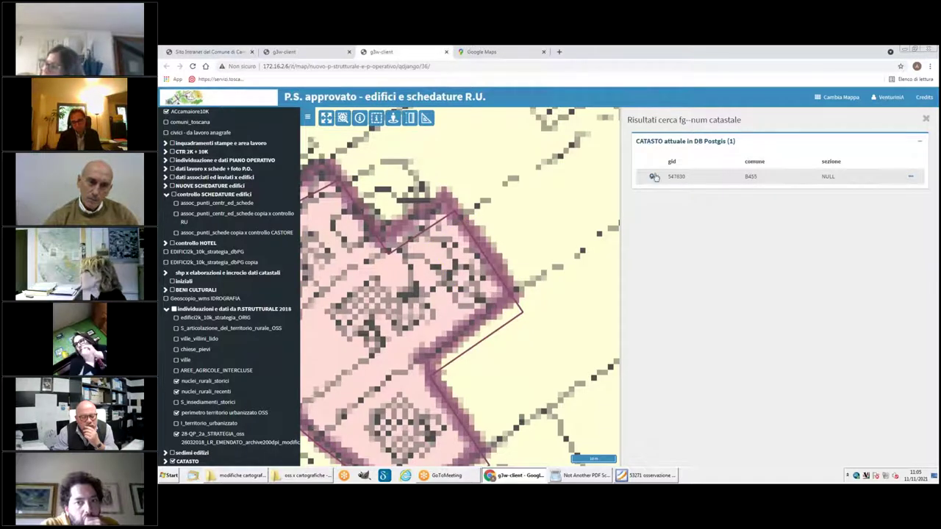
click(654, 177)
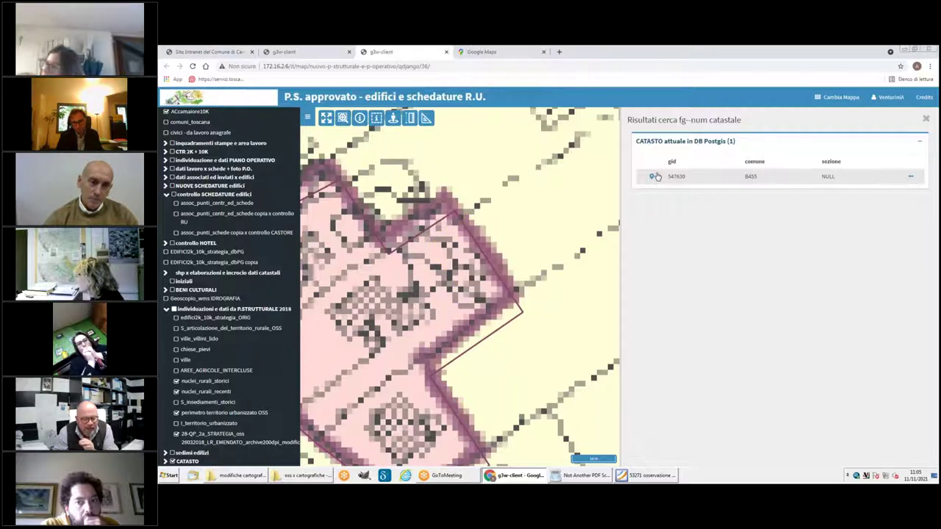
click(653, 176)
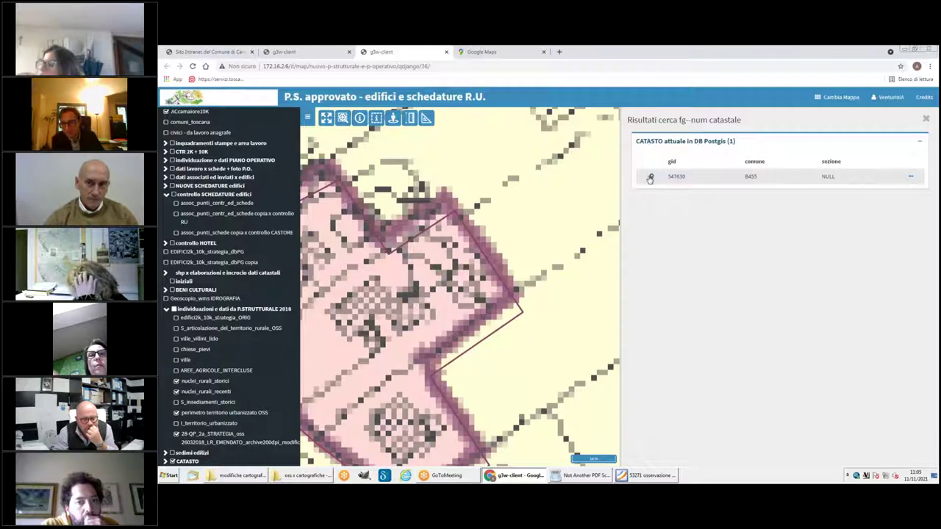
click(650, 178)
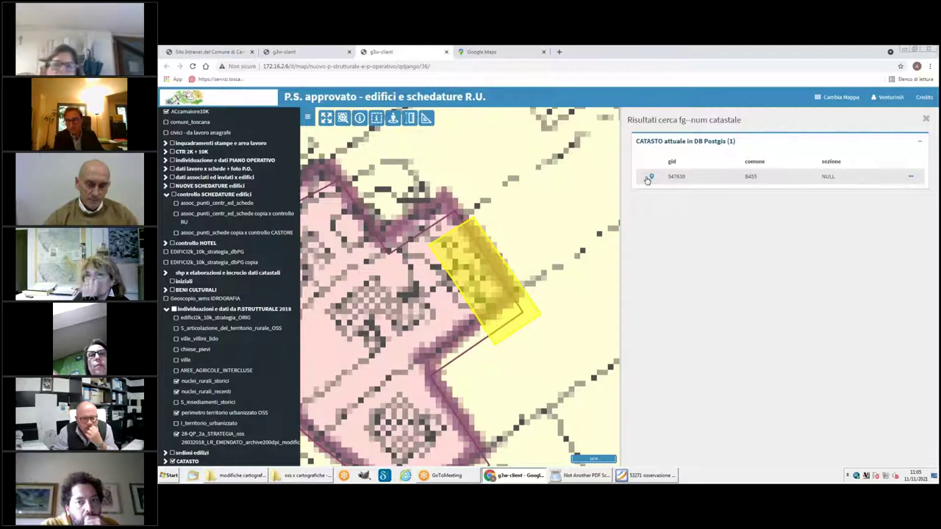
click(651, 178)
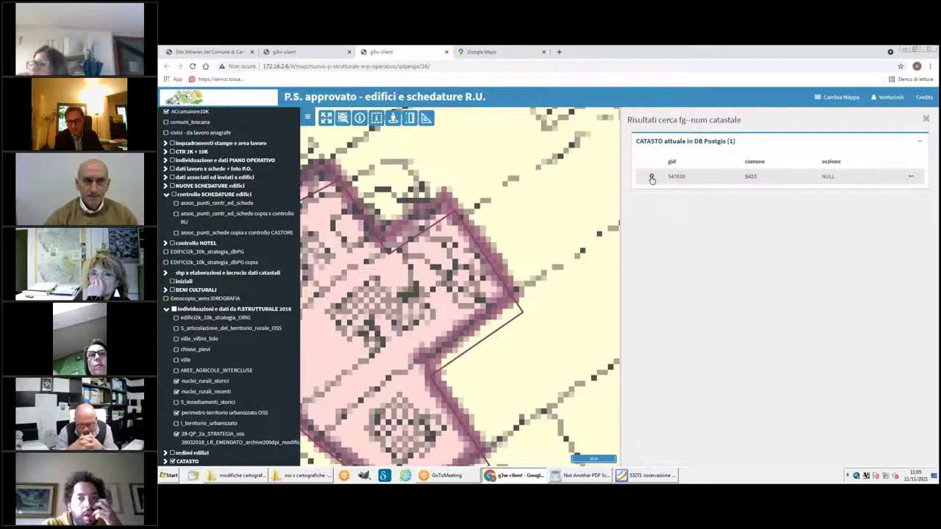
click(652, 179)
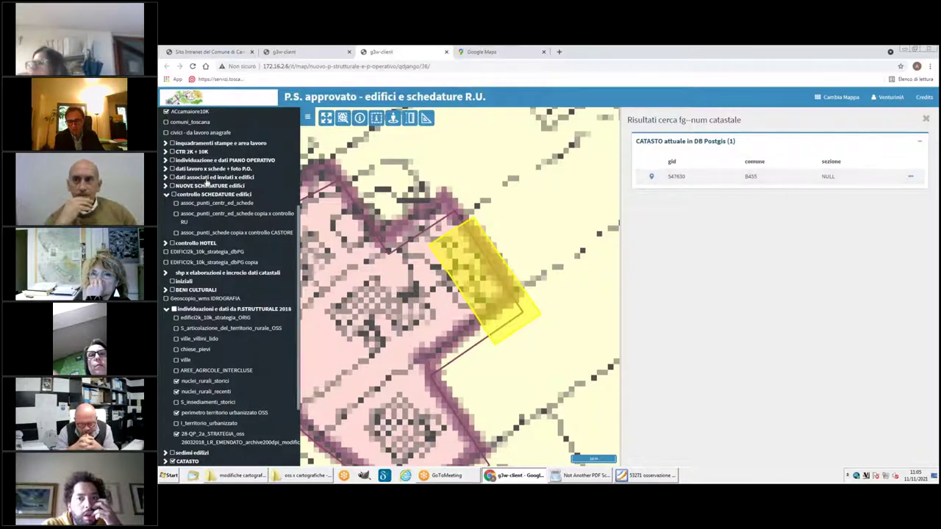
scroll(195, 176, up, 2)
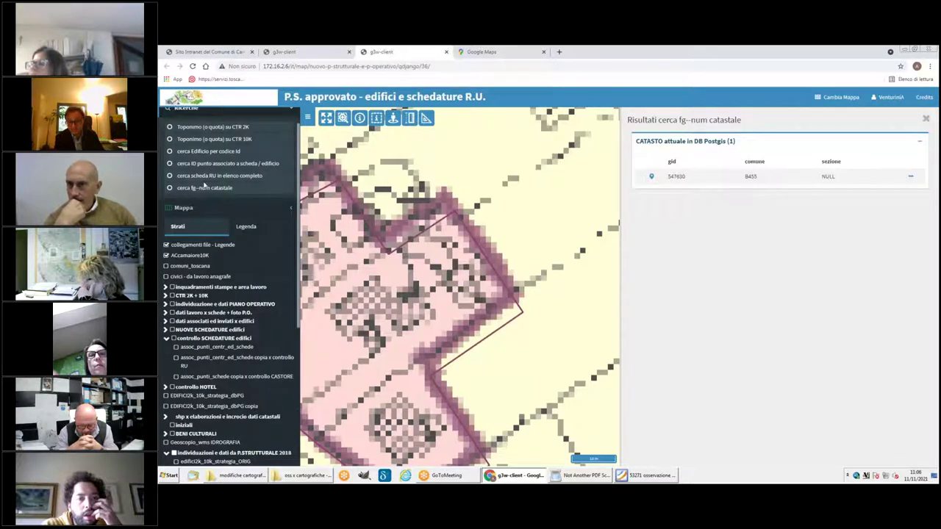
scroll(205, 185, down, 3)
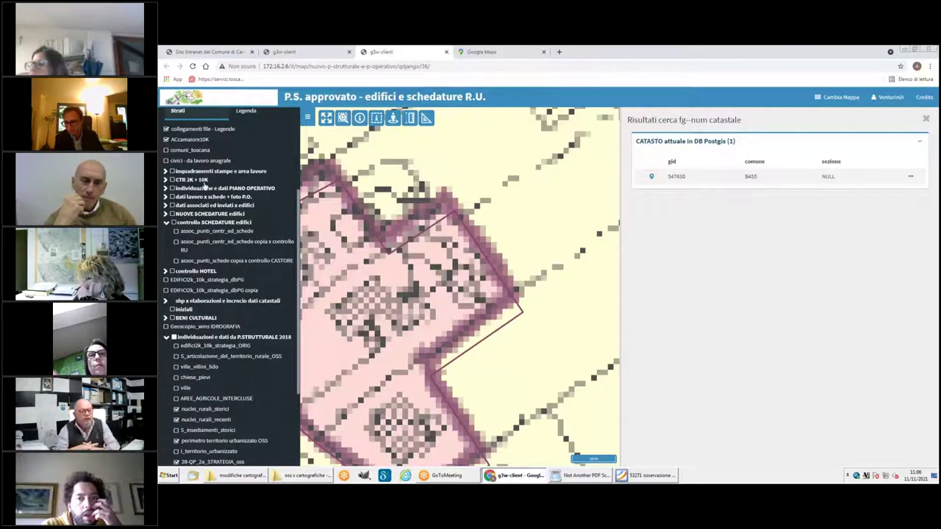
click(650, 180)
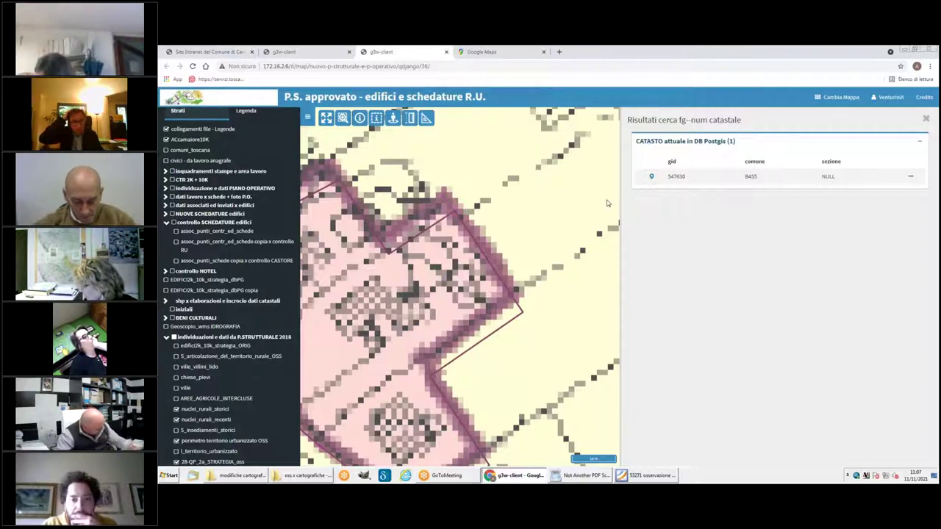
Close the observation 362 PDF and open "53277 osservazione 364" from the oss x cartografiche folder
right_click(652, 478)
click(632, 453)
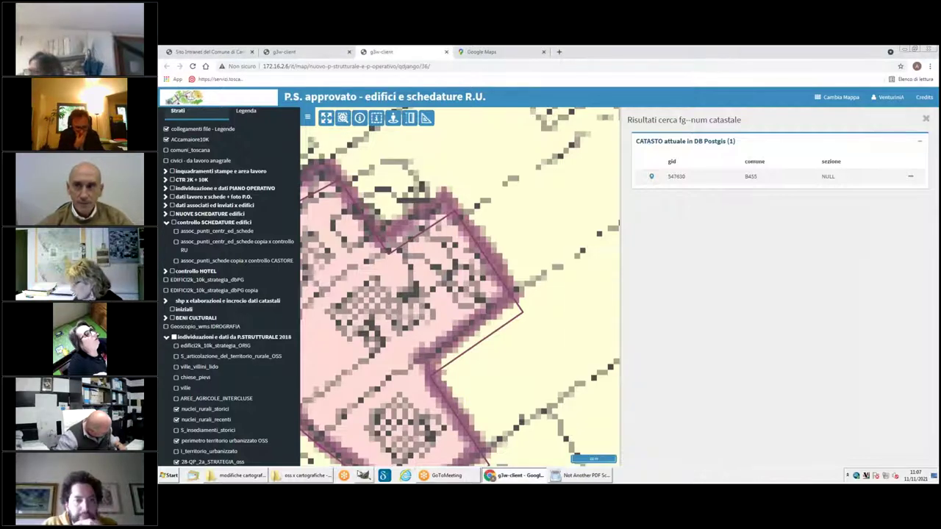
click(242, 475)
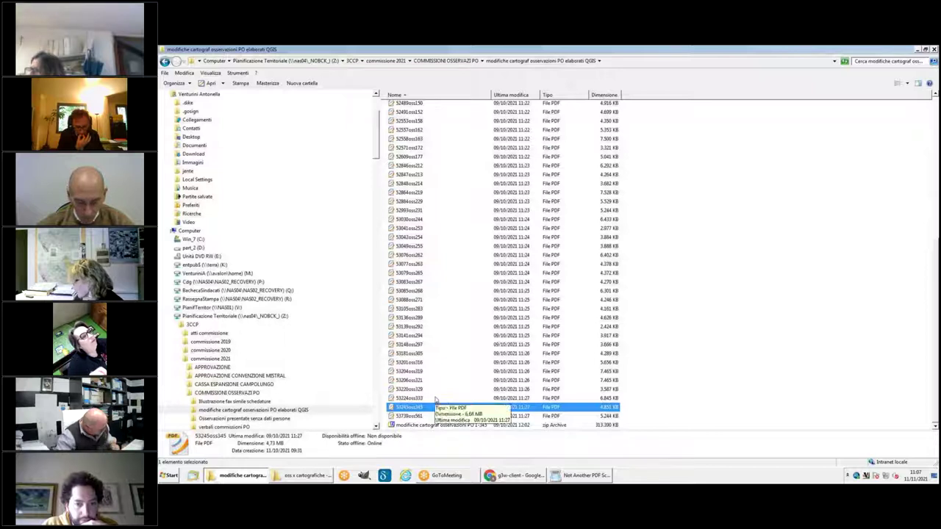
click(301, 476)
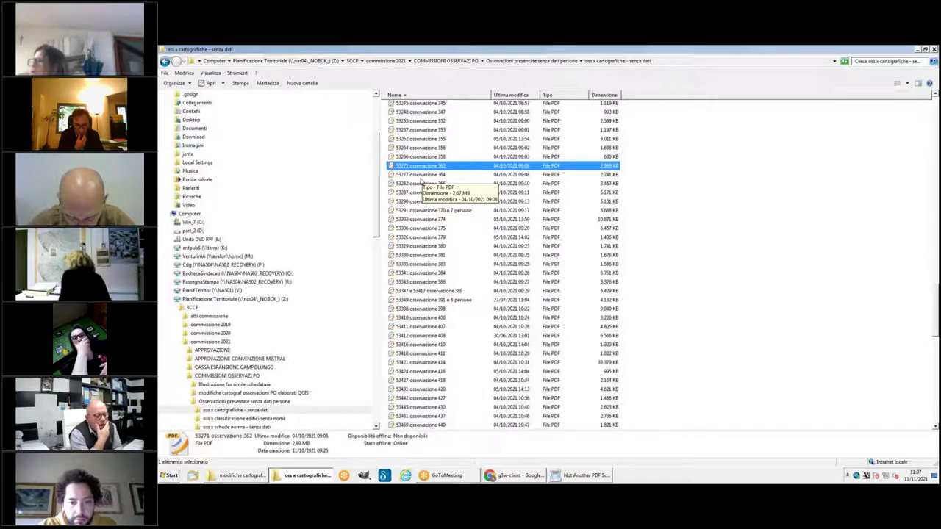
click(412, 175)
double_click(412, 175)
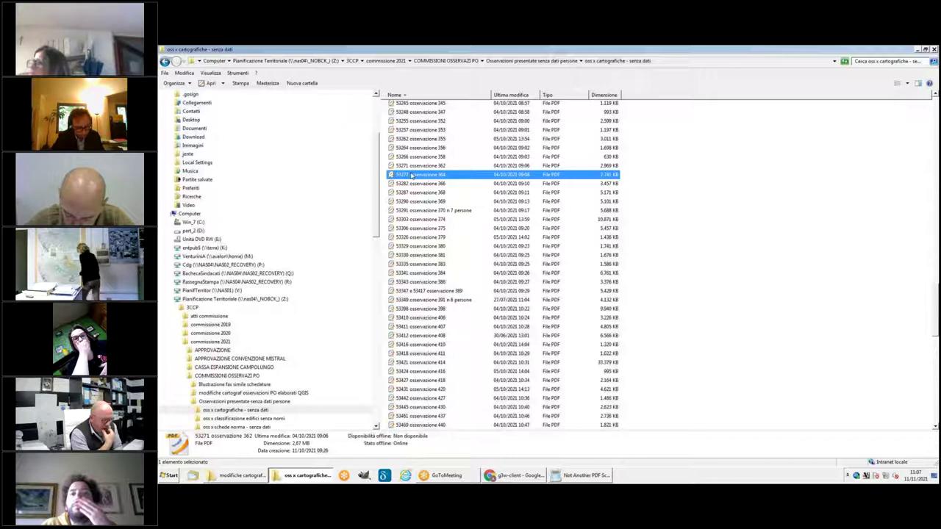
Read observation 364's cadastral data and compare its Adozione and Osservazione detail maps for Capezzano - Villa Le Pianore
scroll(409, 353, down, 10)
scroll(409, 353, down, 3)
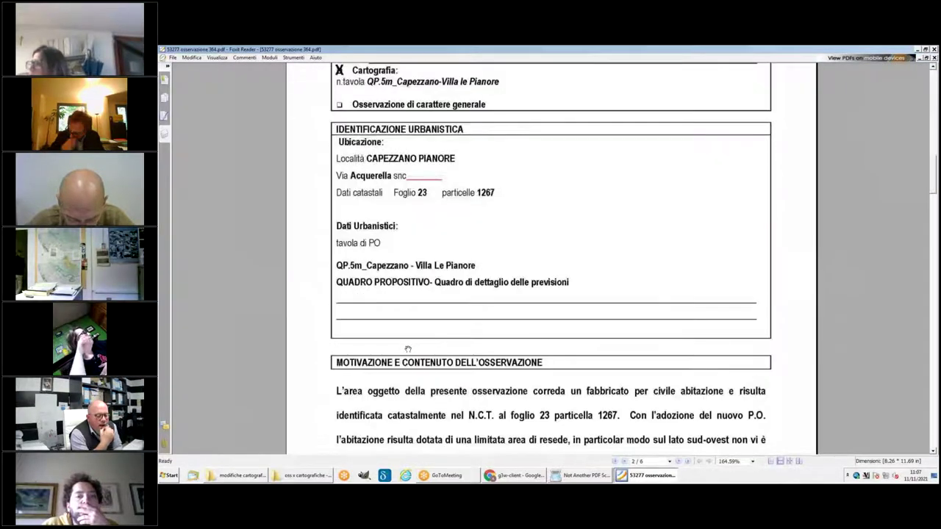
scroll(412, 348, down, 3)
scroll(408, 352, down, 15)
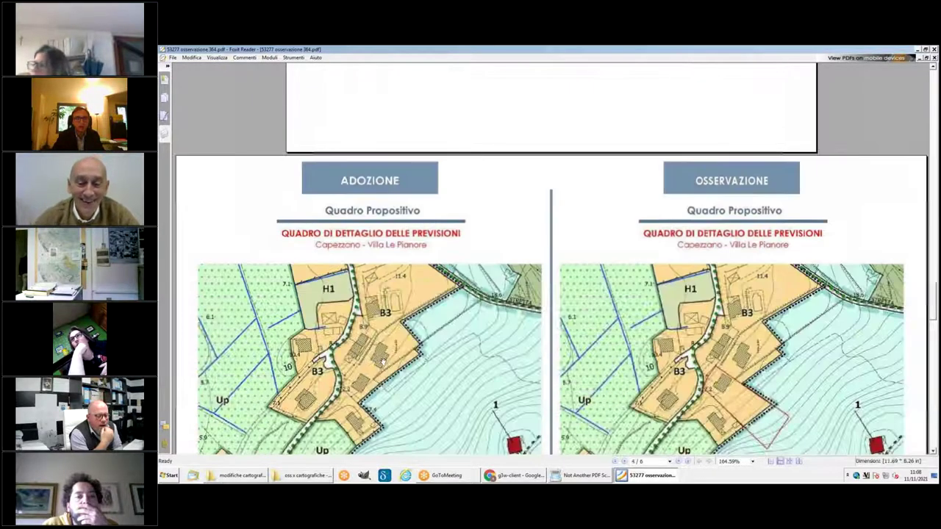
scroll(390, 362, down, 3)
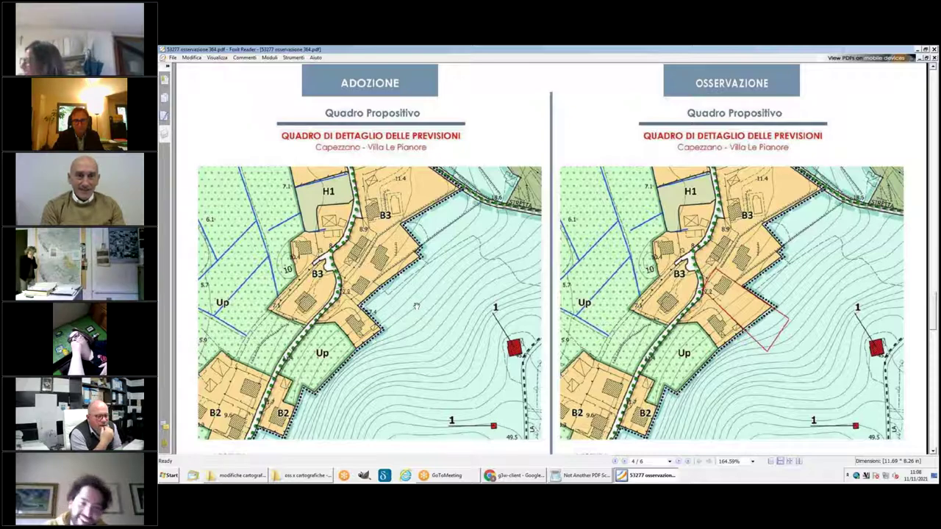
scroll(408, 301, down, 3)
scroll(410, 296, up, 2)
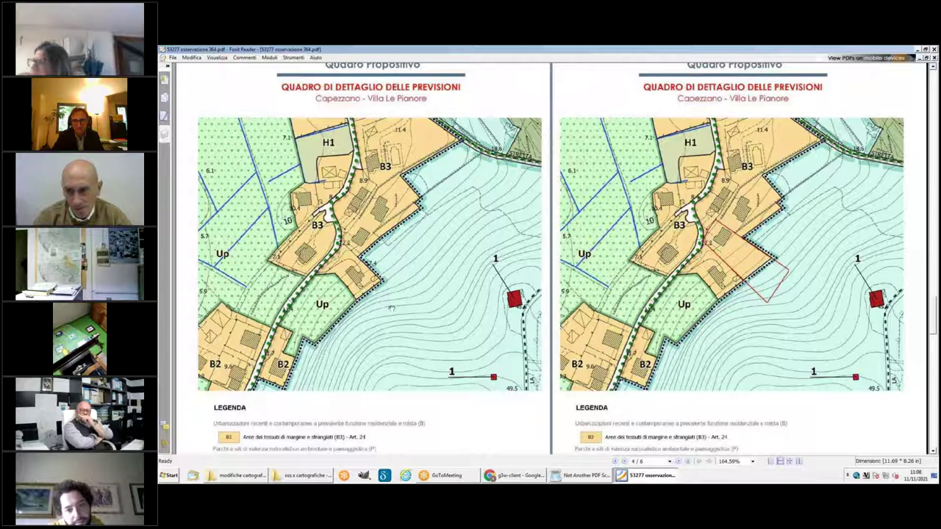
Return to the g3w-client map in Chrome and hide the 28-QP_2a_STRATEGIA_oss layer
click(247, 479)
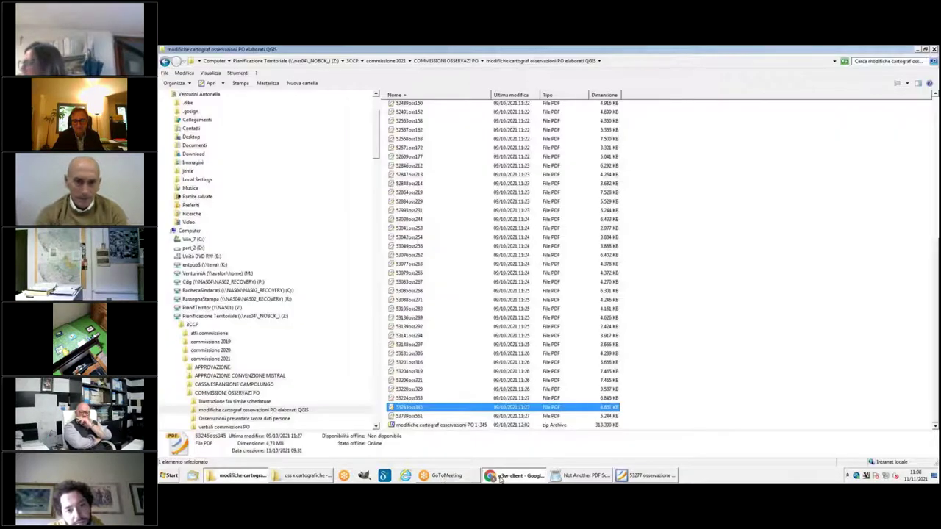
click(514, 476)
scroll(176, 339, down, 3)
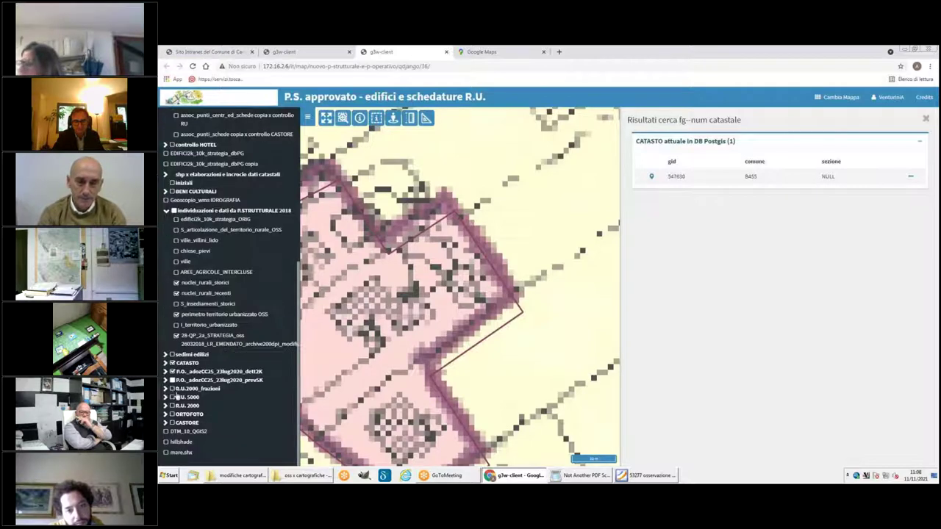
click(176, 336)
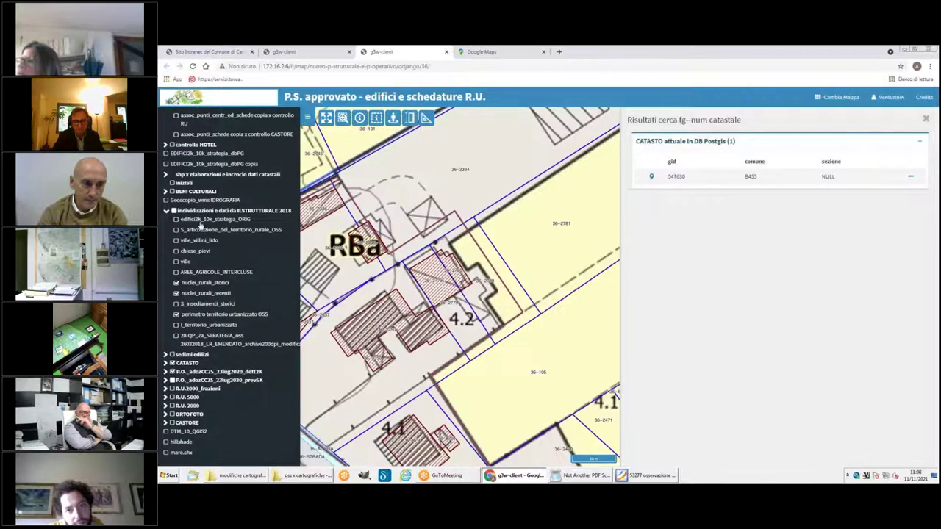
Search the cadastral numbers for parcel 23--1267 on the P.S. approvato map and zoom to the matching parcel
scroll(198, 228, up, 5)
scroll(204, 224, up, 1)
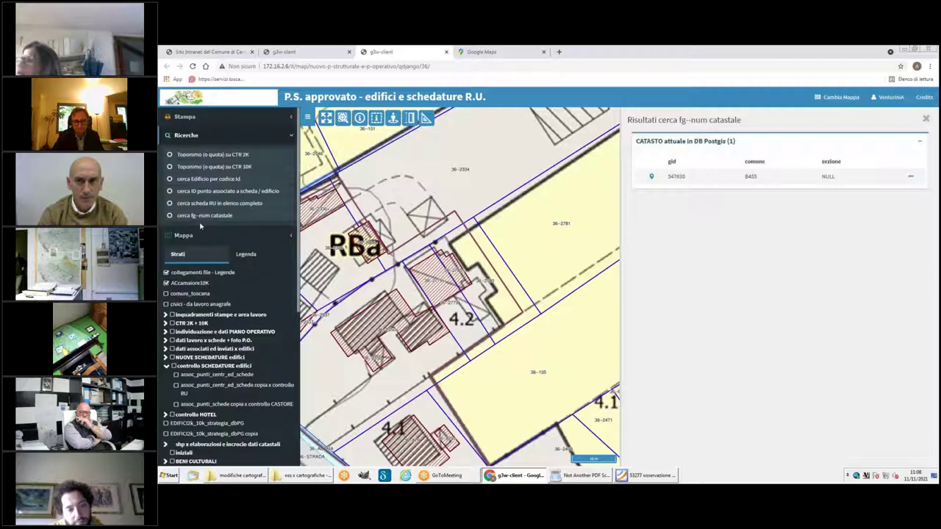
click(192, 137)
click(192, 137)
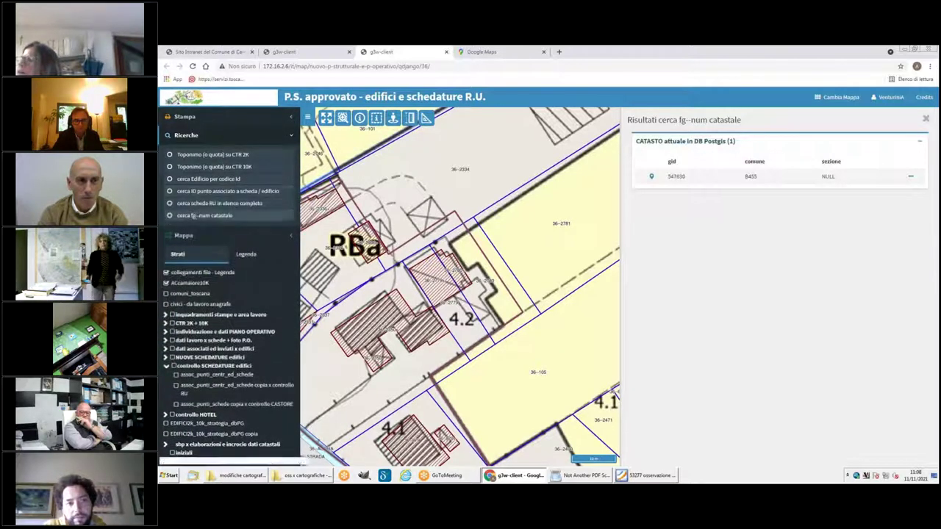
click(190, 215)
click(180, 154)
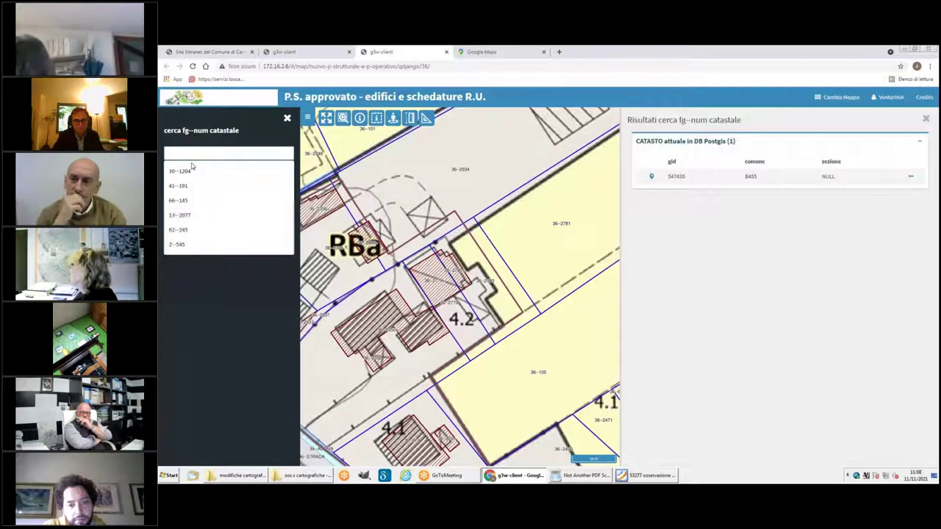
text(23)
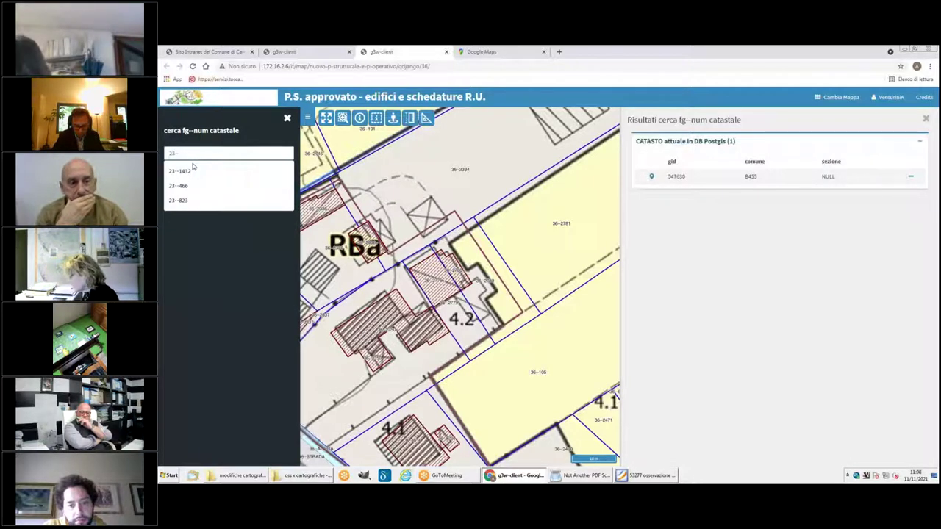
text(--22671267)
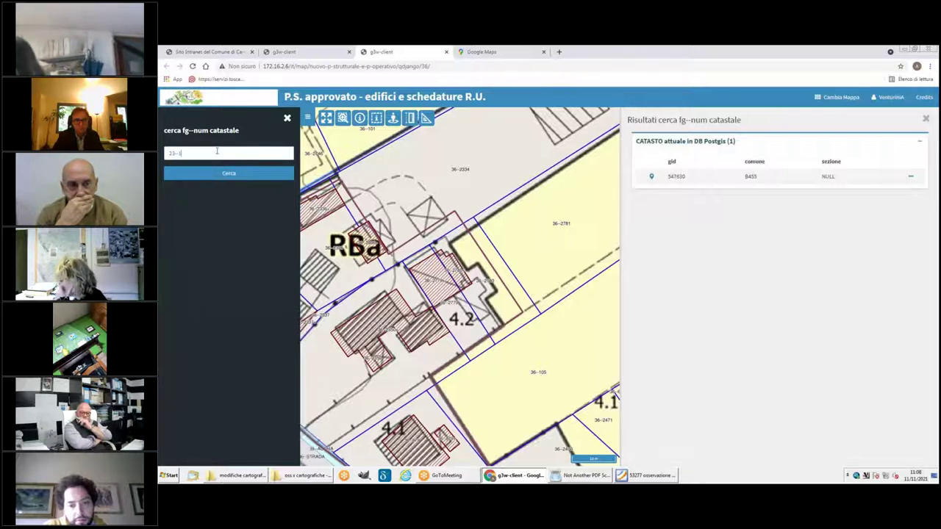
click(239, 178)
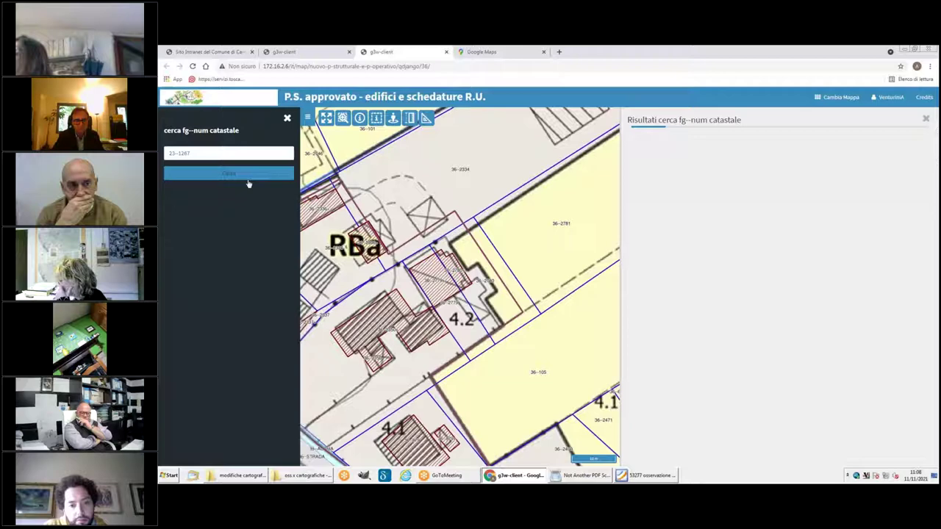
click(653, 178)
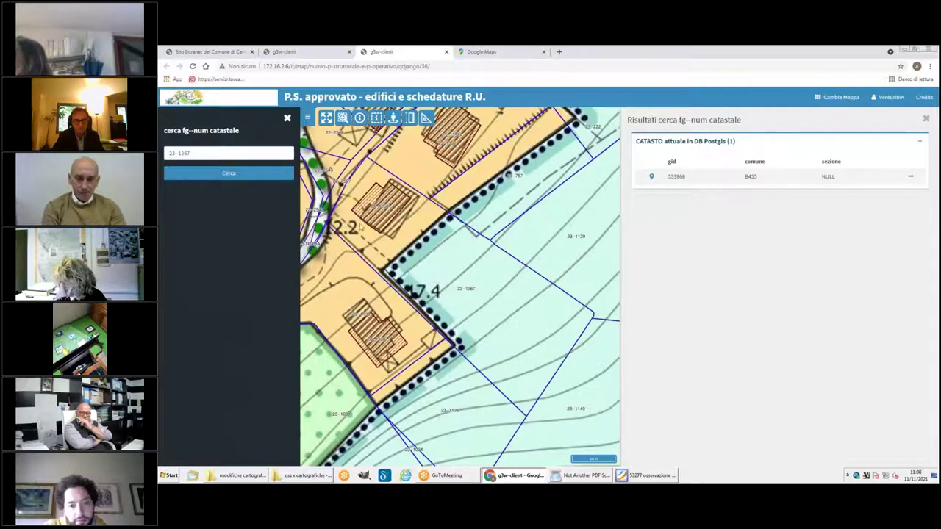
click(287, 118)
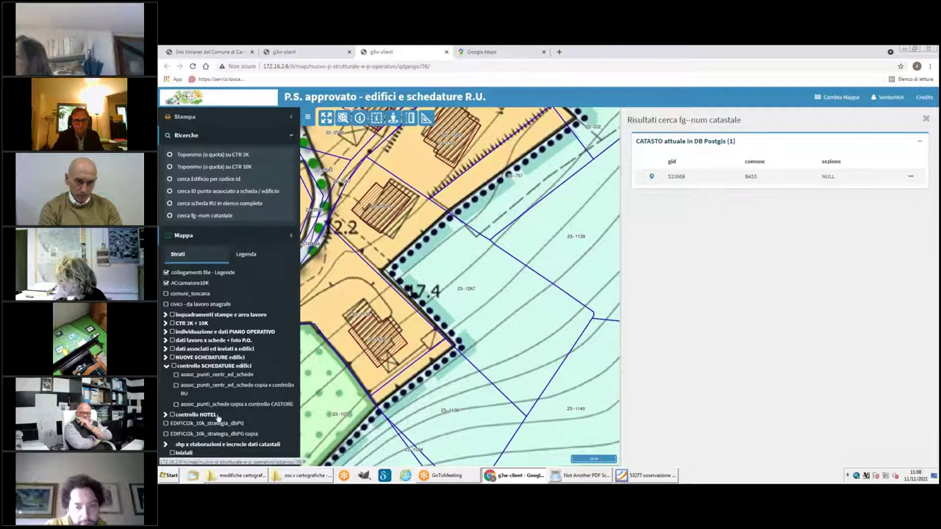
scroll(217, 416, down, 3)
scroll(207, 274, up, 3)
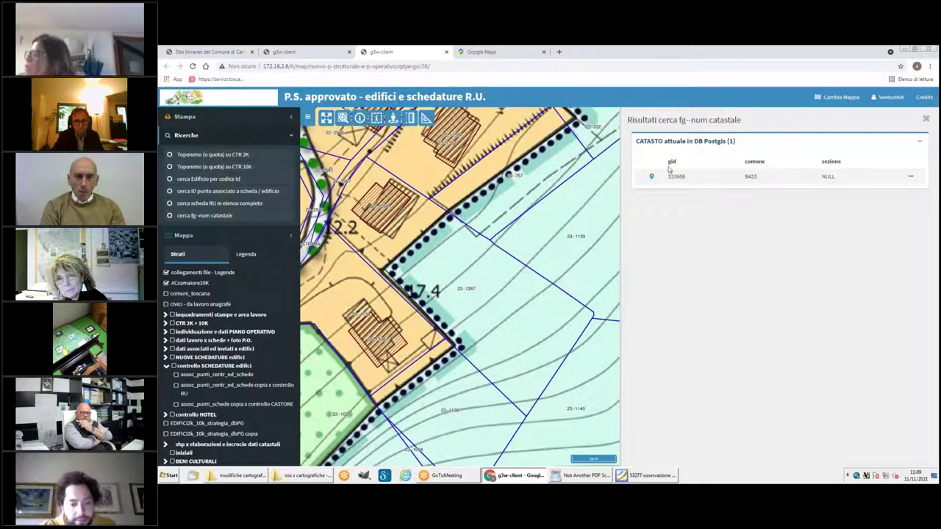
mouse_move(651, 176)
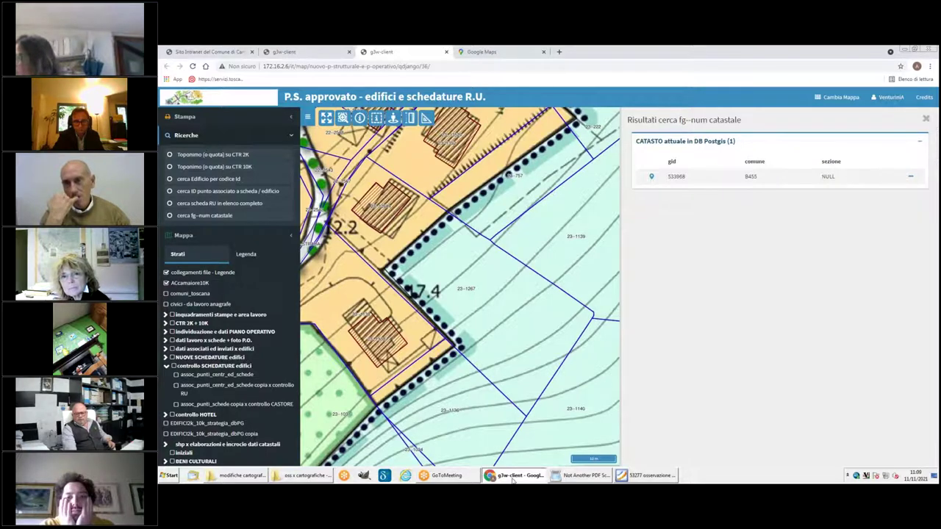
mouse_move(508, 480)
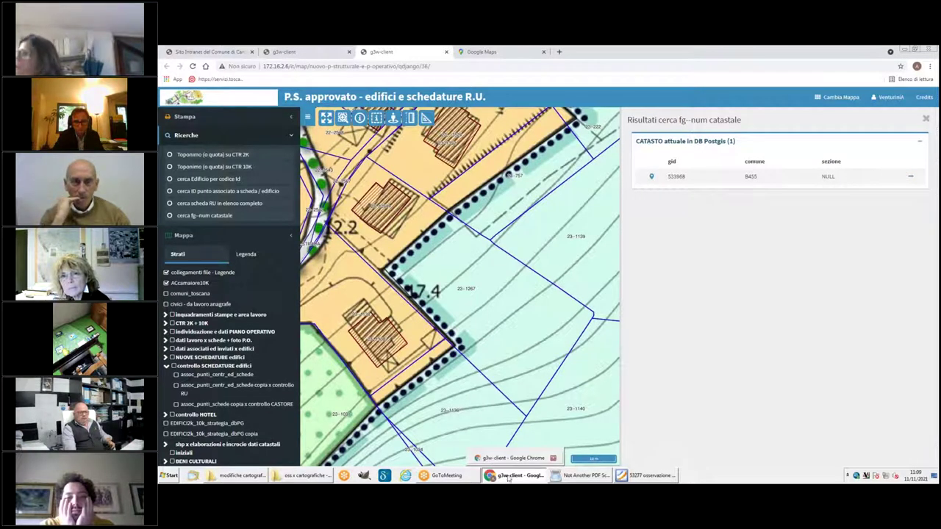
From the Comune di Camaiore intranet, open the SIT map index and its "Osservazioni al Piano Operativo adottato 23 lug 2020" map
click(288, 54)
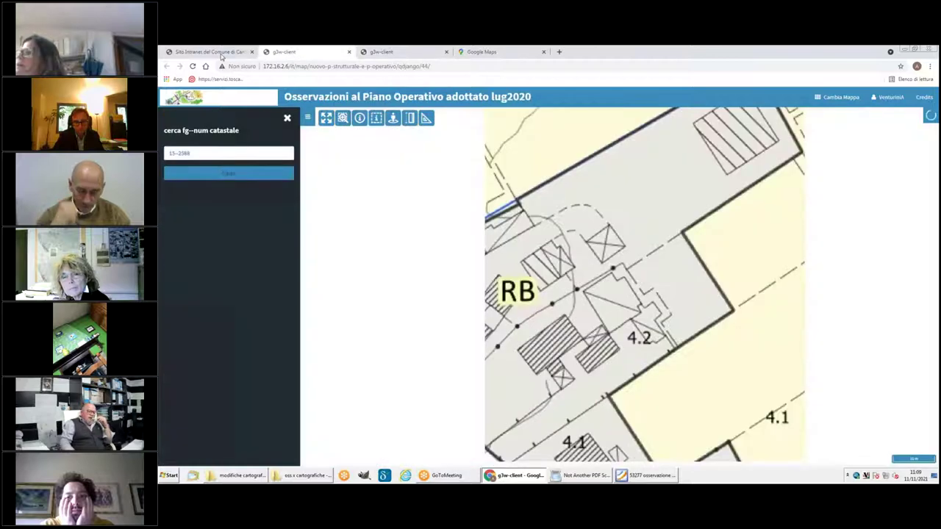
click(221, 55)
click(275, 54)
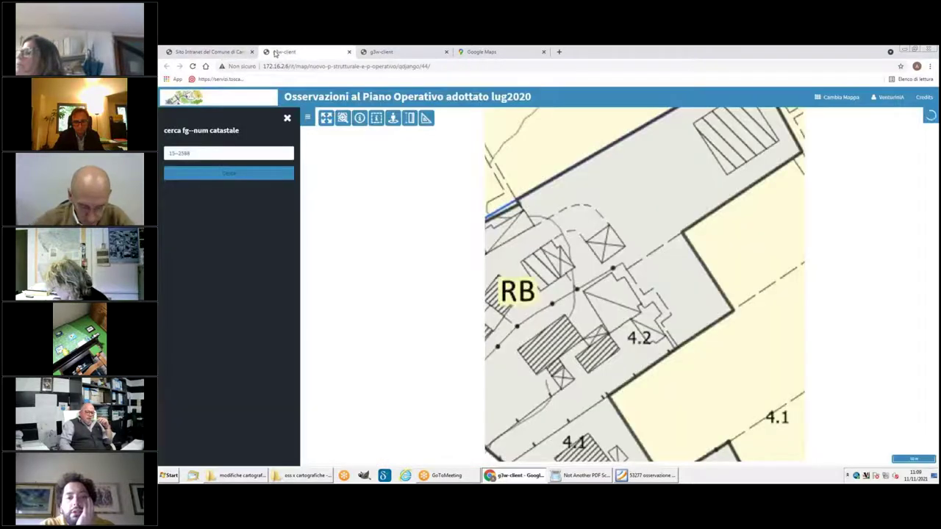
click(226, 54)
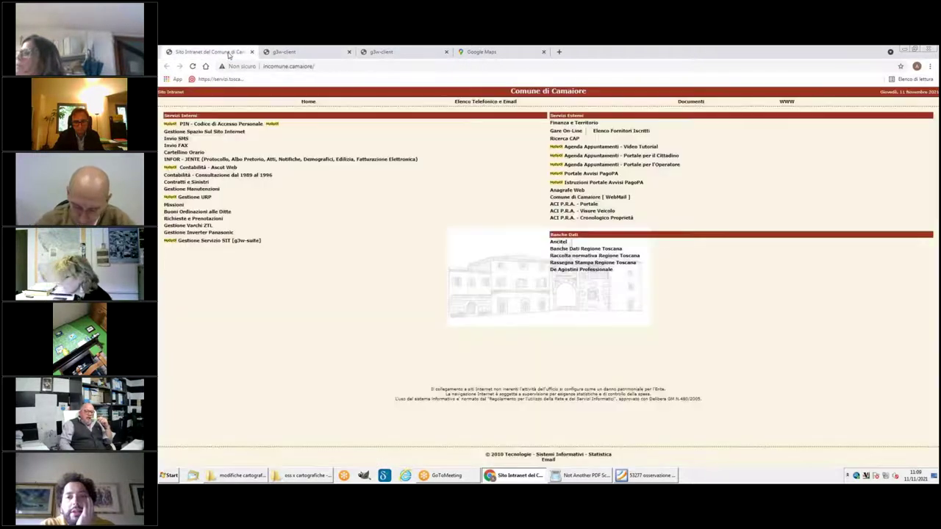
click(238, 243)
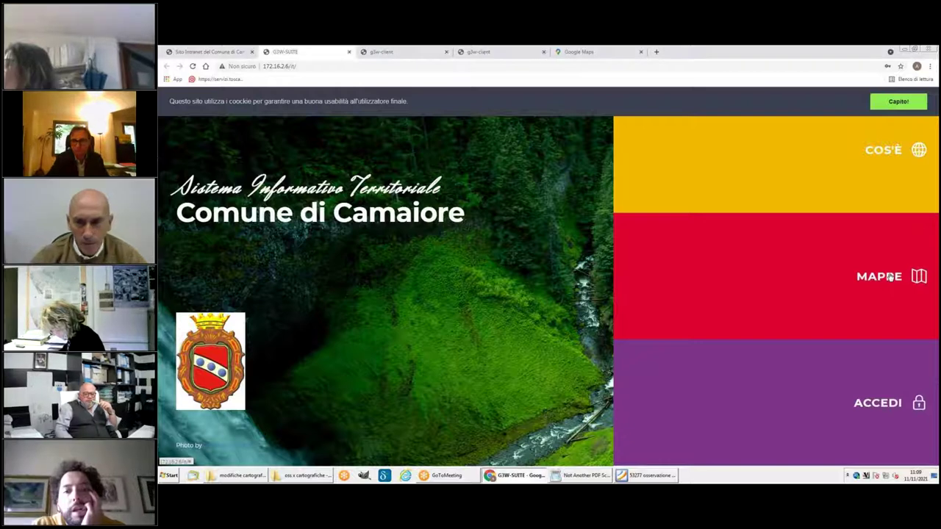
click(889, 277)
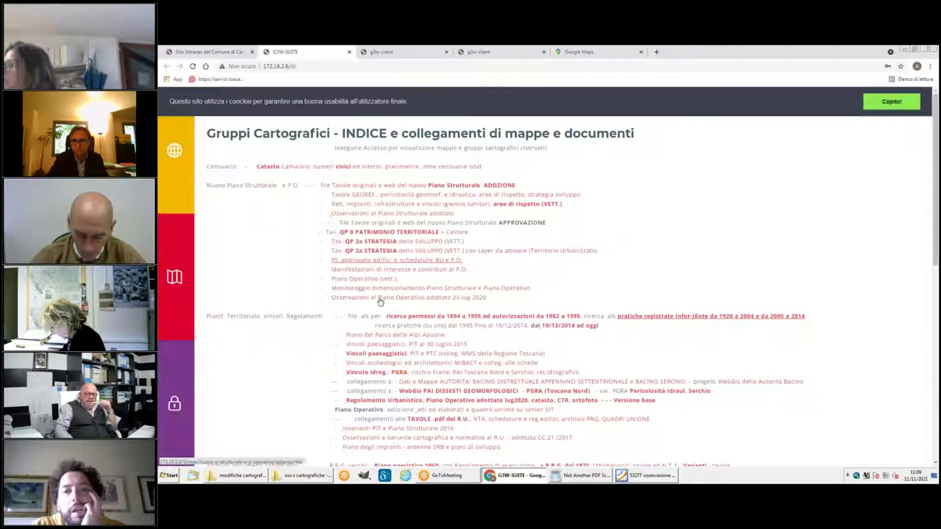
click(380, 298)
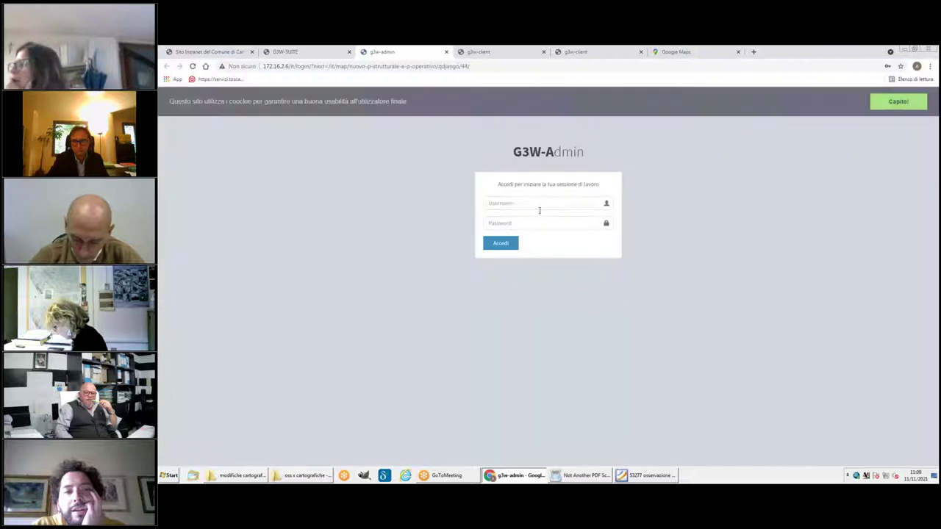
Log in to G3W-Admin with the saved username and password
click(515, 204)
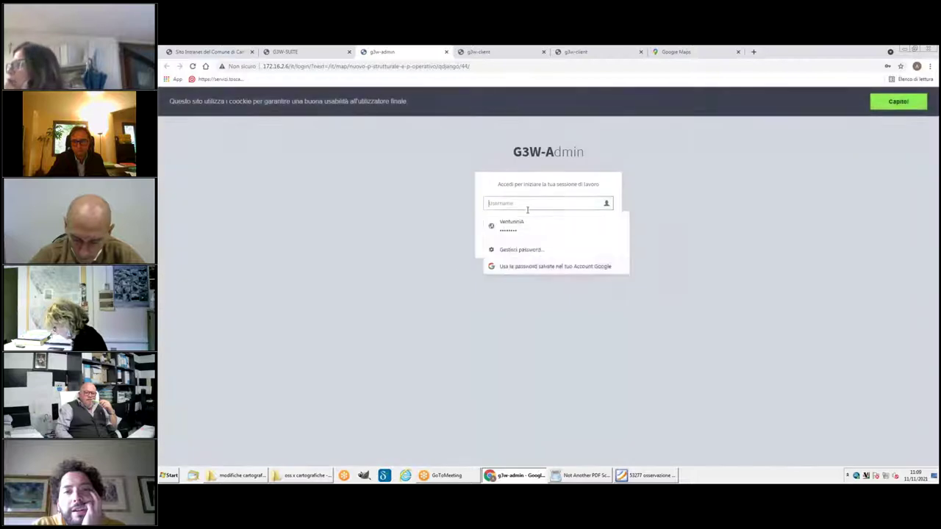
click(514, 241)
click(502, 247)
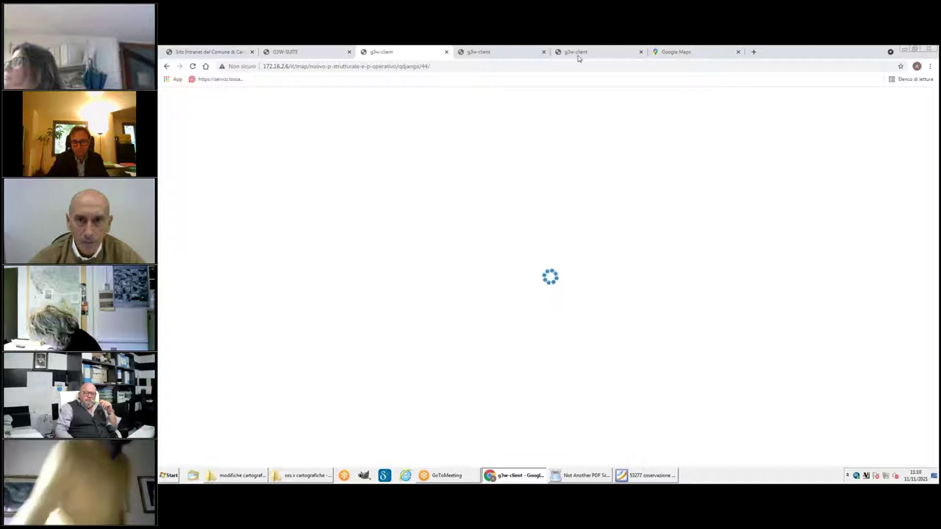
Look for the Capezzano - Villa Le Pianore site on the Google Maps satellite view, checking observation 364's detail maps for reference
click(687, 52)
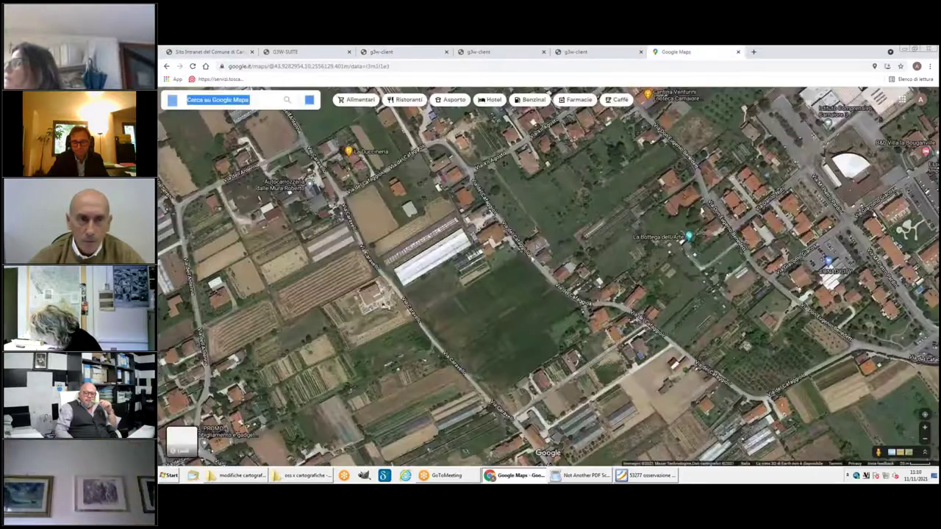
scroll(505, 239, up, 5)
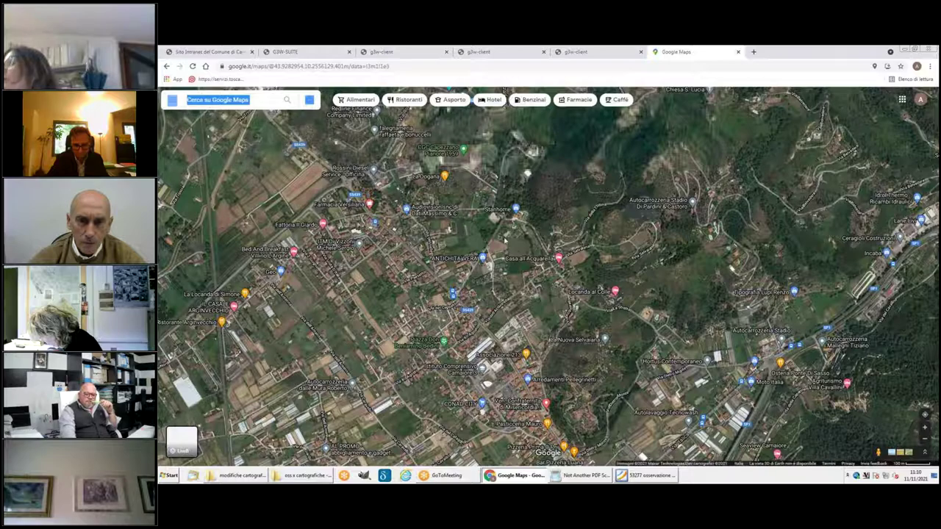
drag(505, 239, 445, 360)
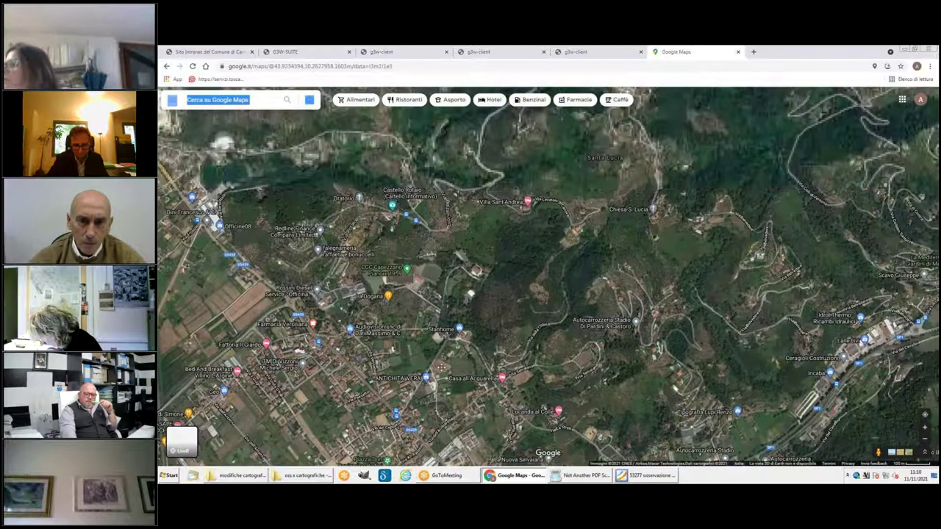
drag(407, 316, 411, 305)
scroll(407, 305, up, 3)
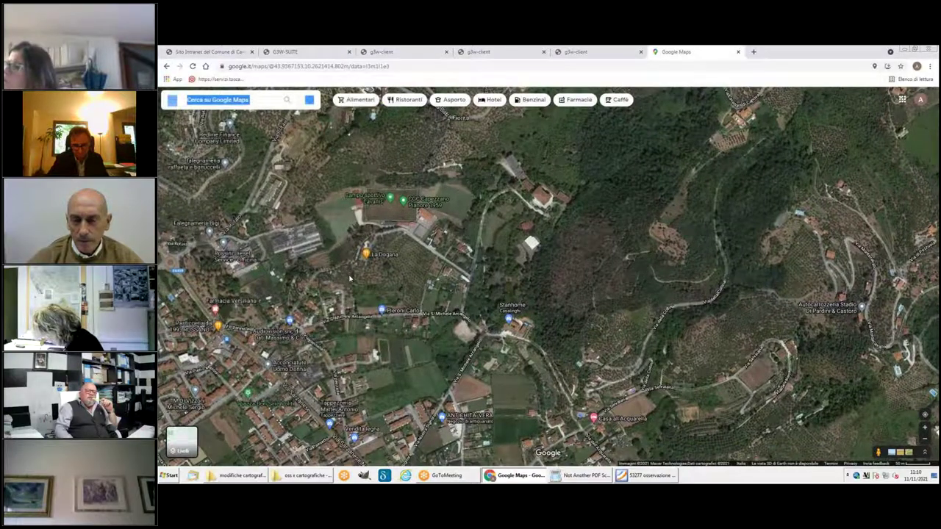
click(652, 476)
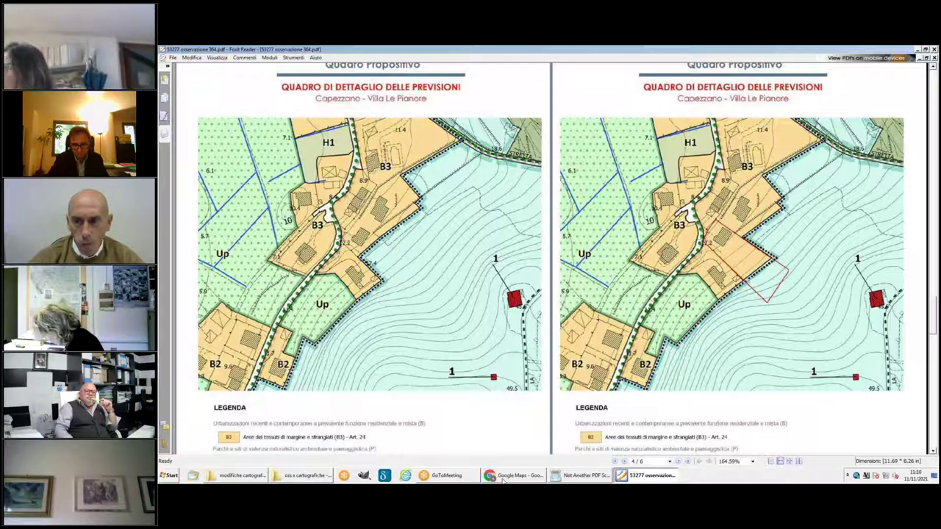
key(alt+Tab)
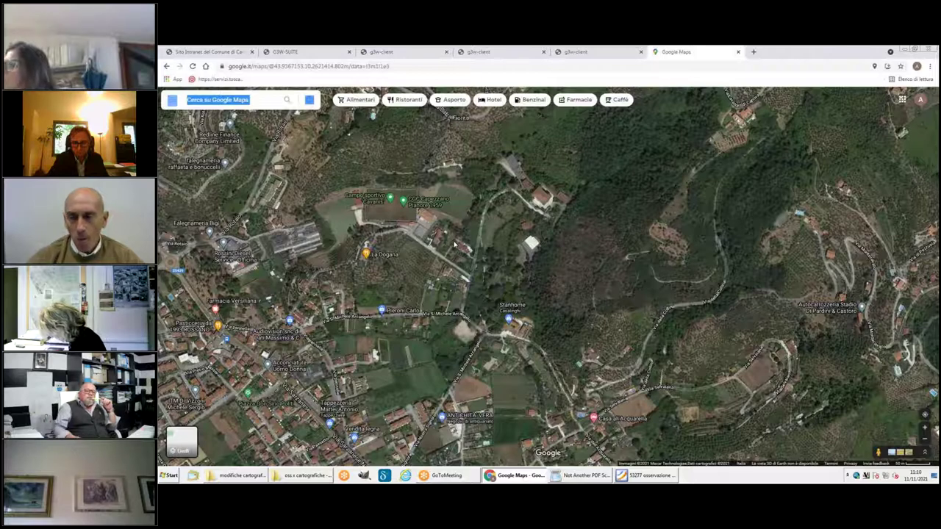
drag(453, 244, 472, 250)
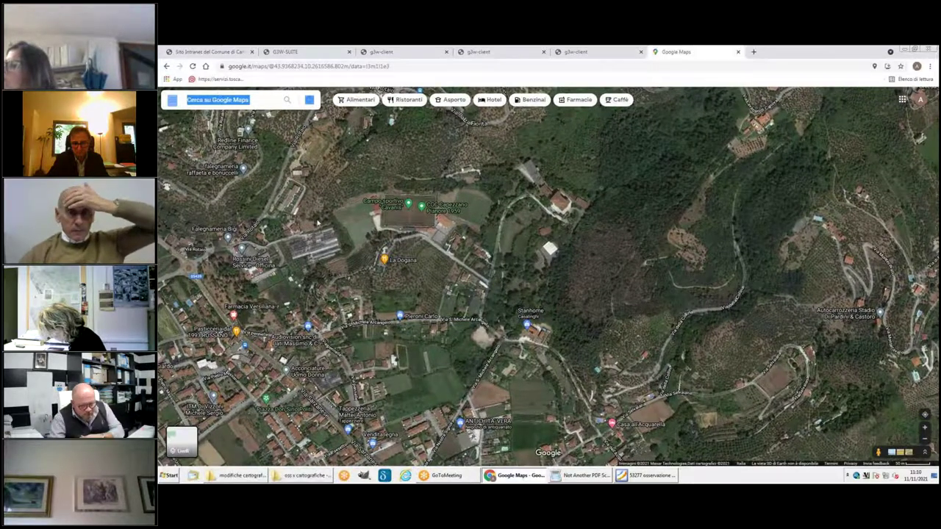
scroll(317, 221, down, 1)
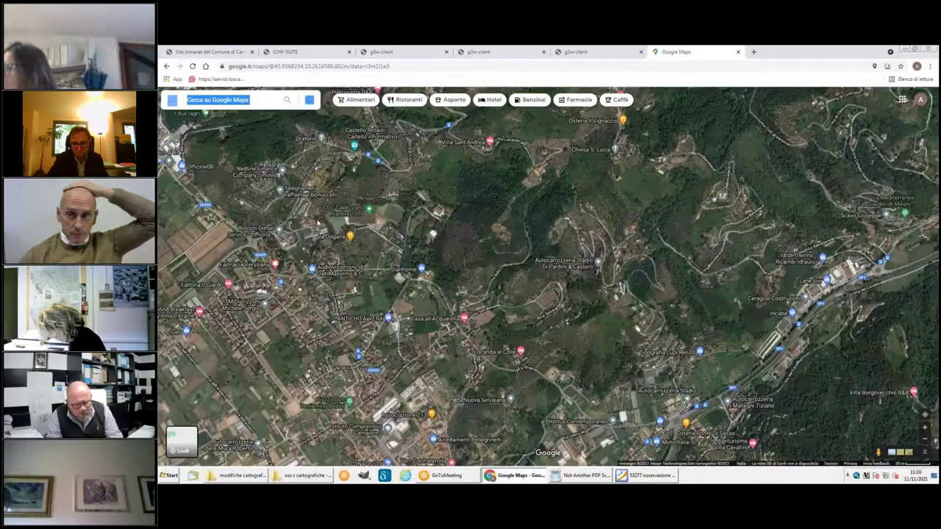
Return to the already loaded Osservazioni al Piano Operativo map, rerun the search for parcel 15--2588 and zoom to it
right_click(514, 476)
click(384, 52)
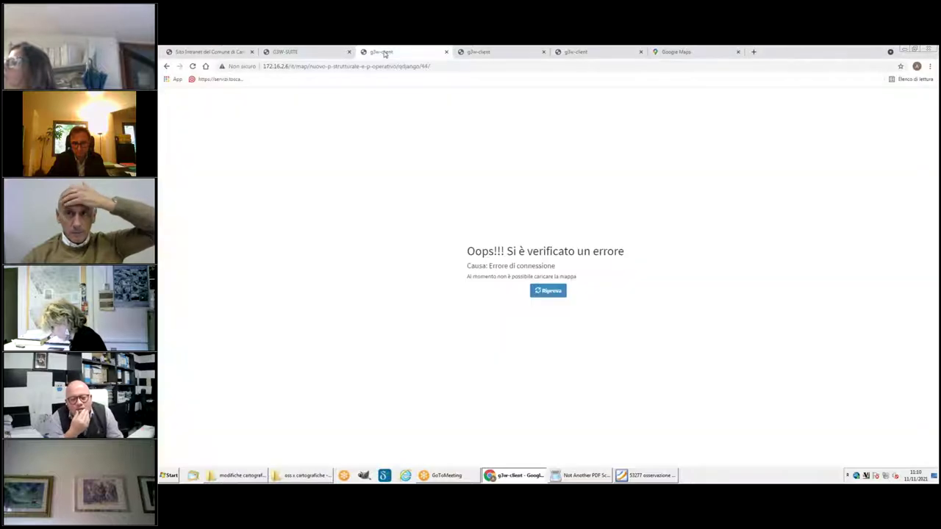
click(460, 53)
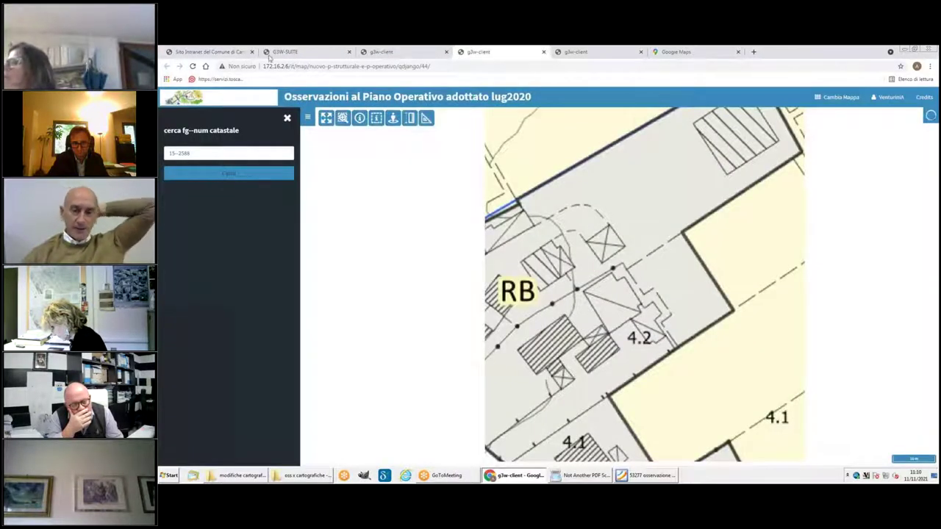
click(232, 174)
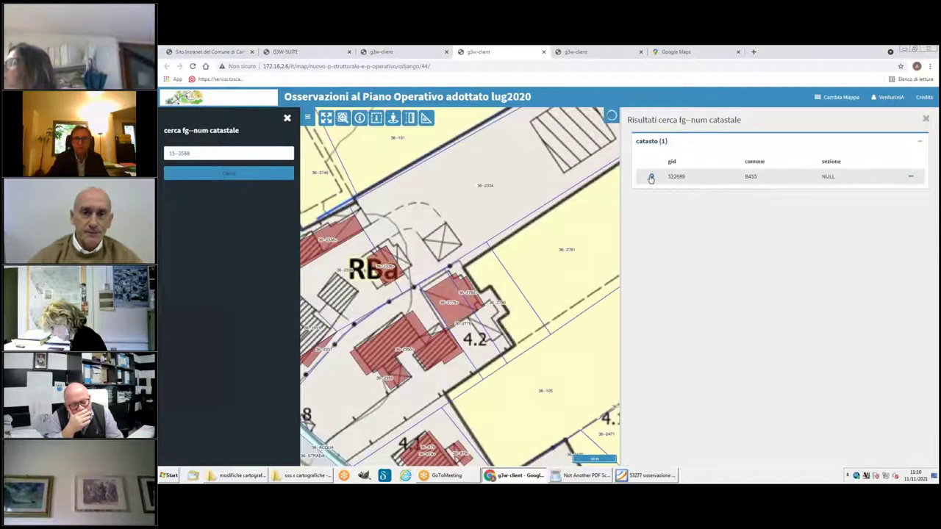
click(650, 178)
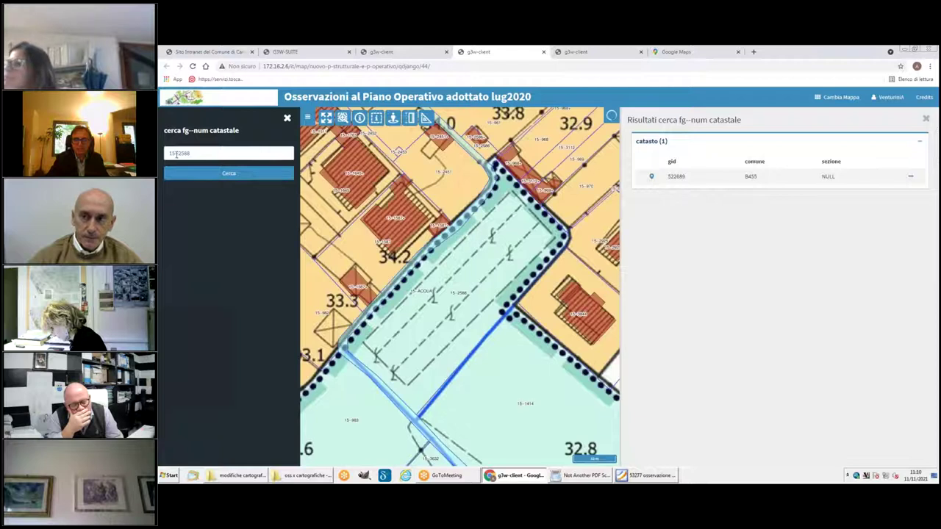
Search for cadastral parcel 23--1267 and zoom to it, including its surrounding zoning
drag(167, 153, 194, 152)
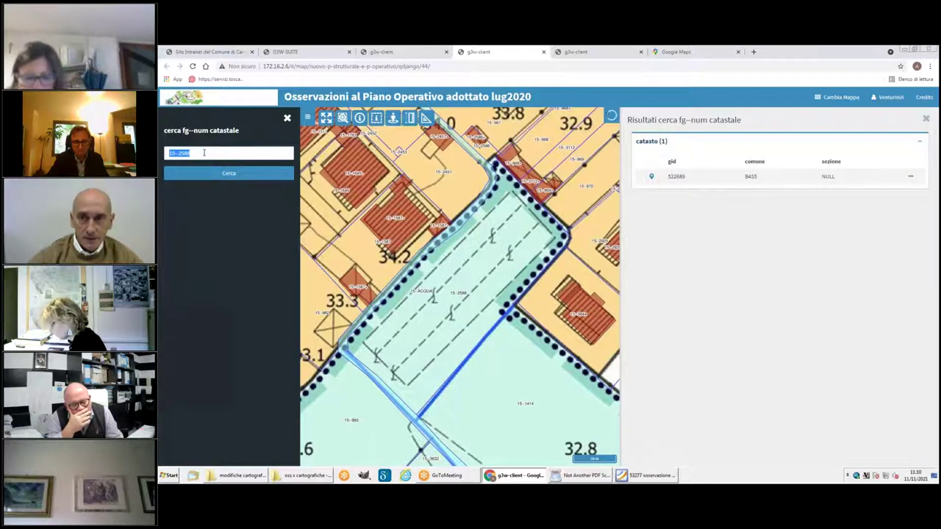
text(2)
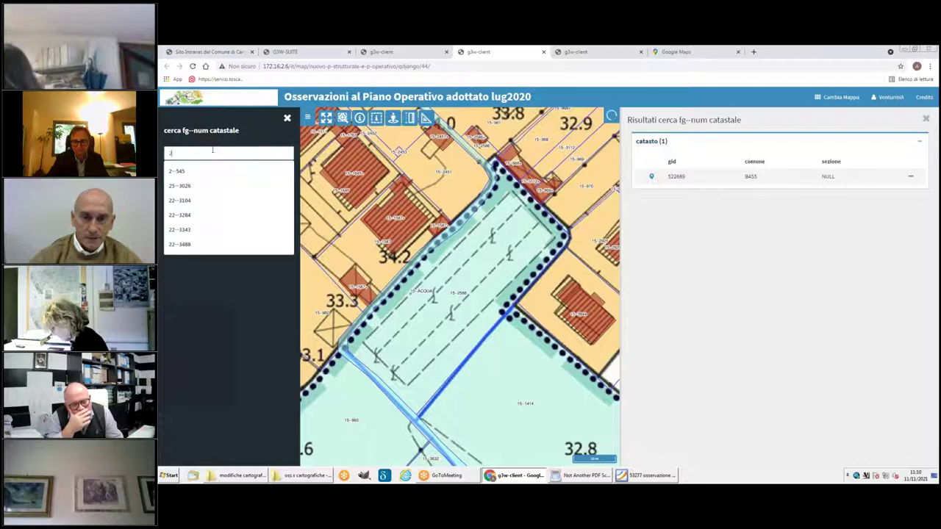
text(3--)
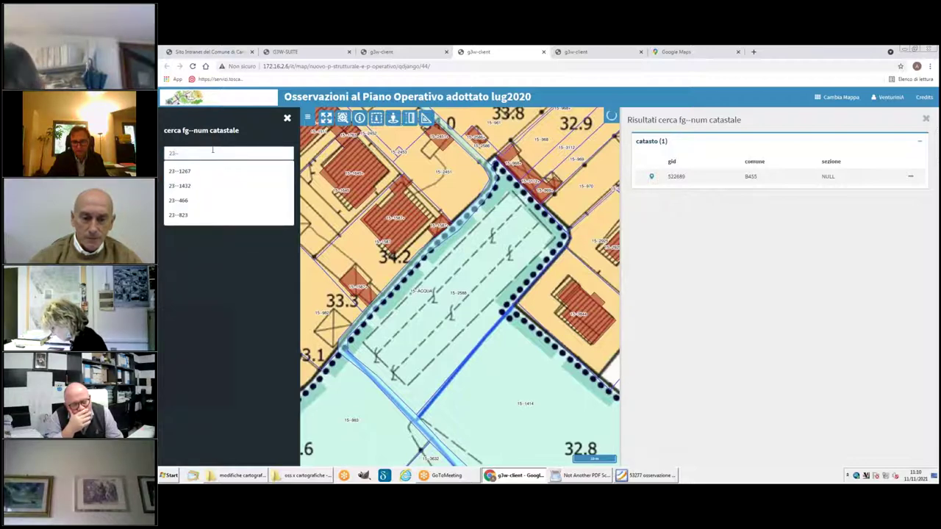
text(1267)
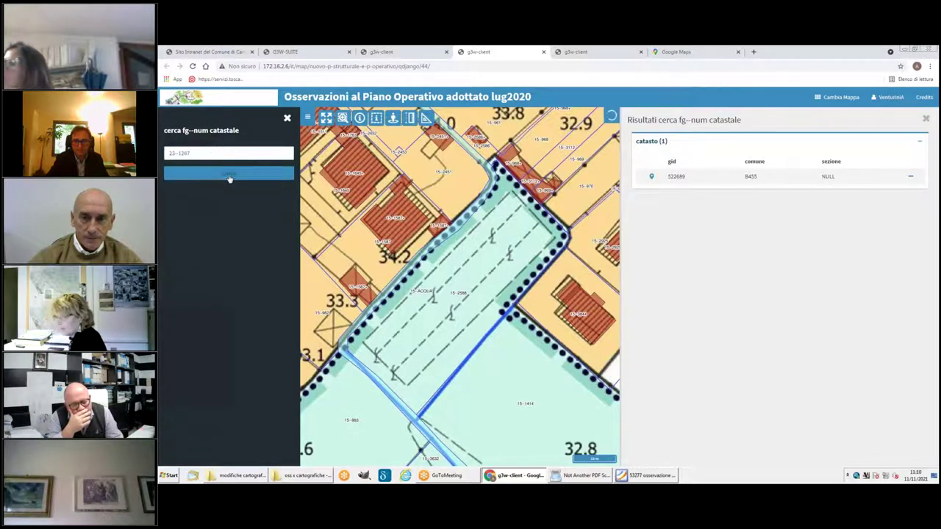
click(230, 176)
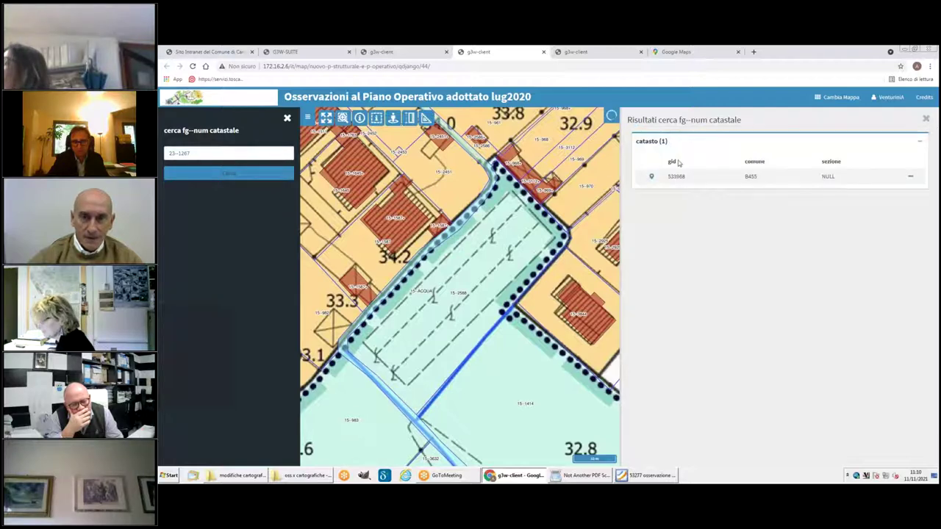
click(650, 177)
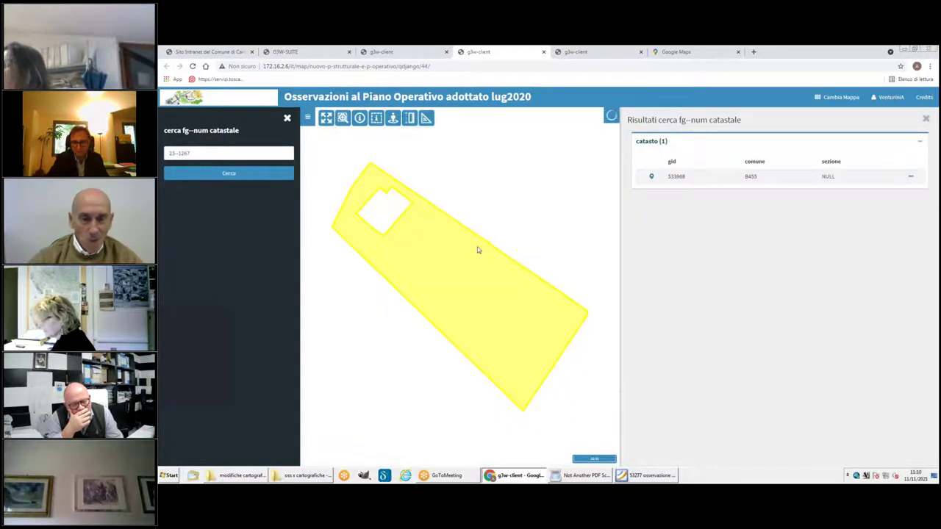
scroll(477, 249, down, 2)
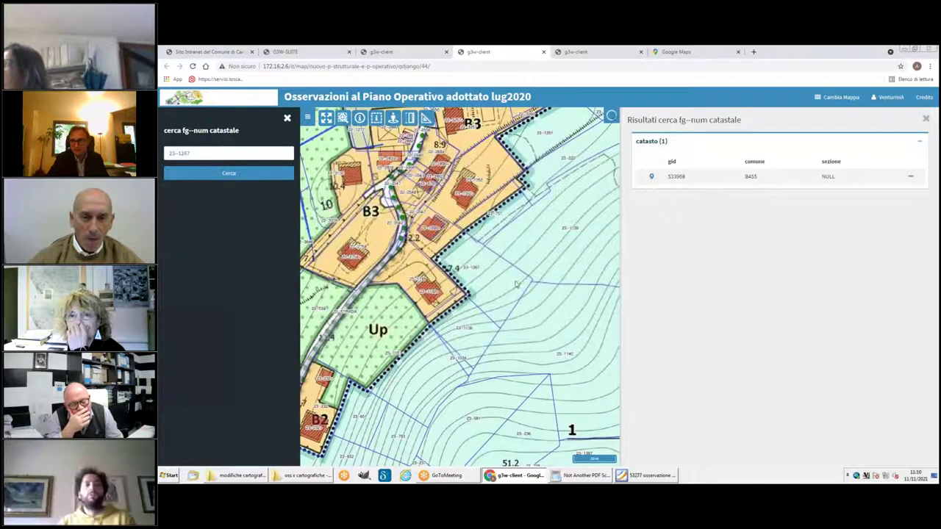
Turn on the ORTOFOTO layer and check parcel 23--1267 against the P.S. approvato map before returning to the Osservazioni map
click(288, 118)
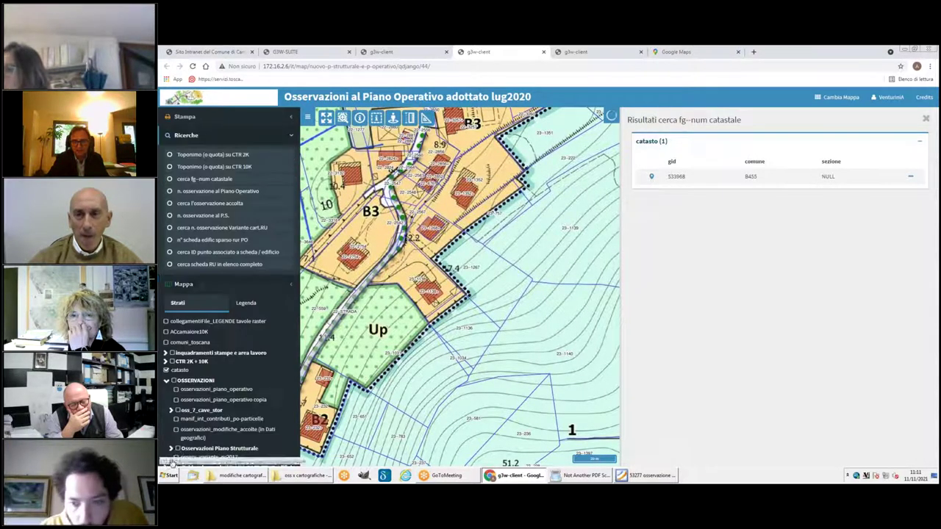
scroll(188, 437, down, 6)
click(173, 425)
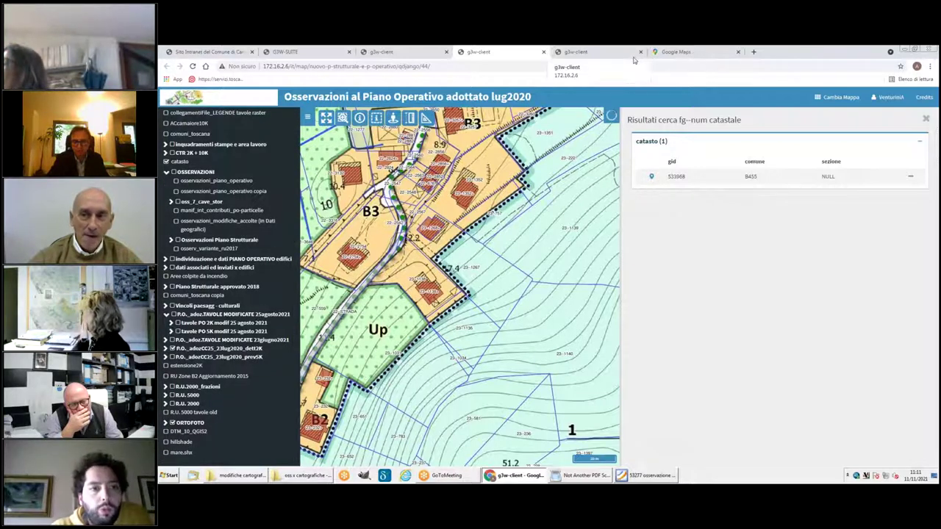
click(594, 56)
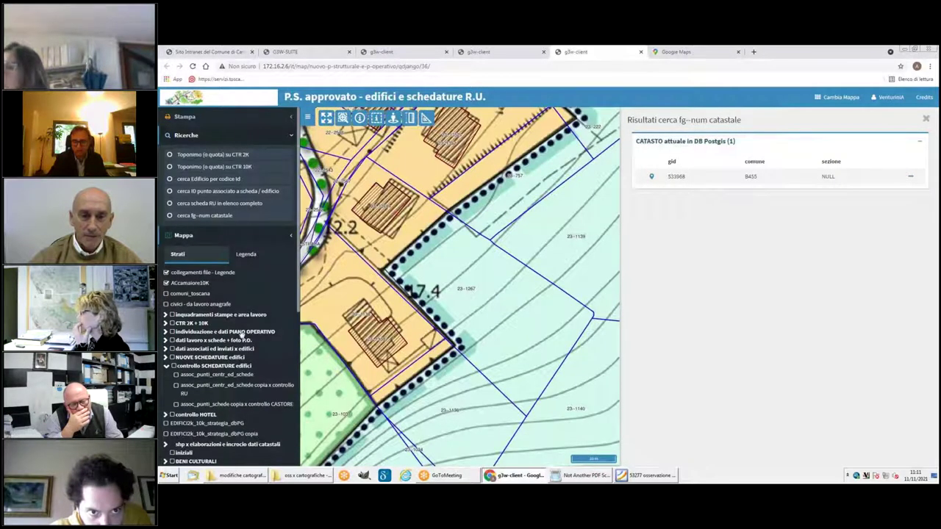
scroll(230, 351, down, 3)
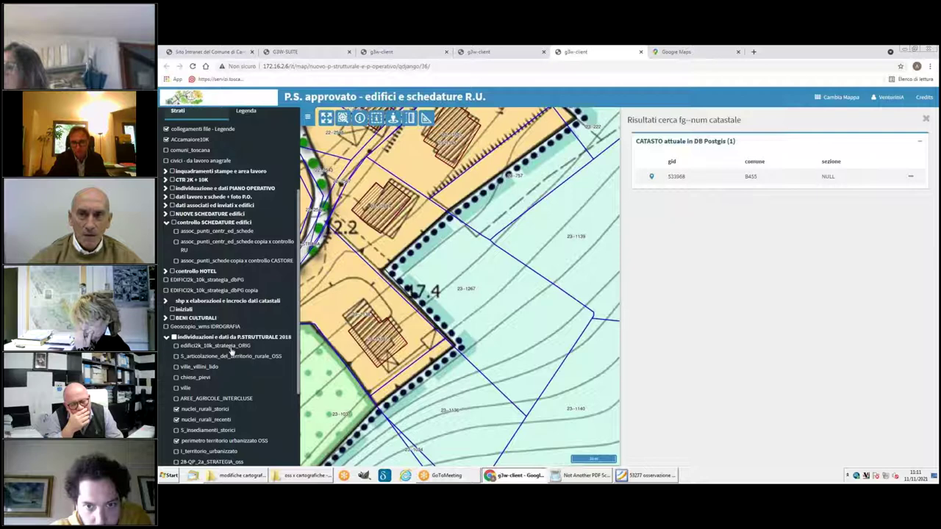
scroll(231, 352, up, 3)
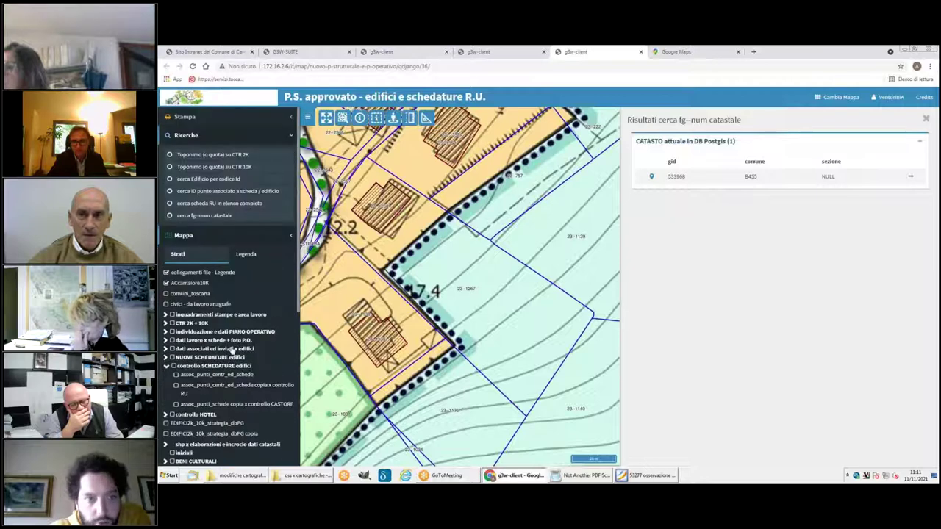
click(476, 52)
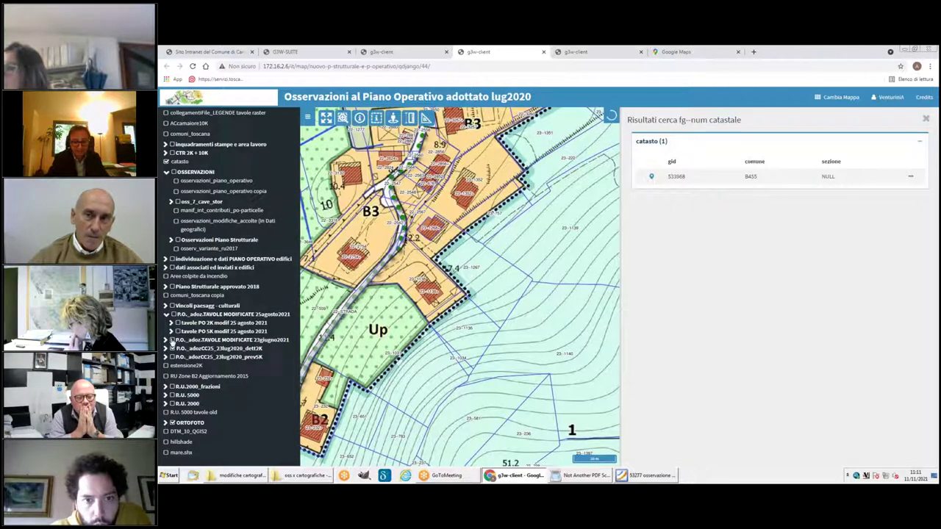
Compare the parcel's zoning on the 23 giugno 2021 and 25 agosto 2021 modified sheets, keeping only the 25 agosto 2K sheets shown
click(172, 340)
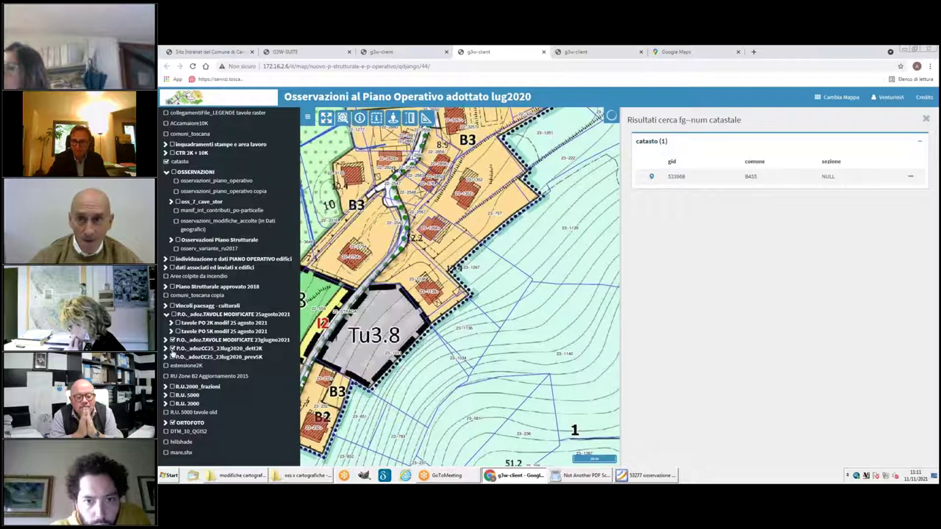
click(173, 315)
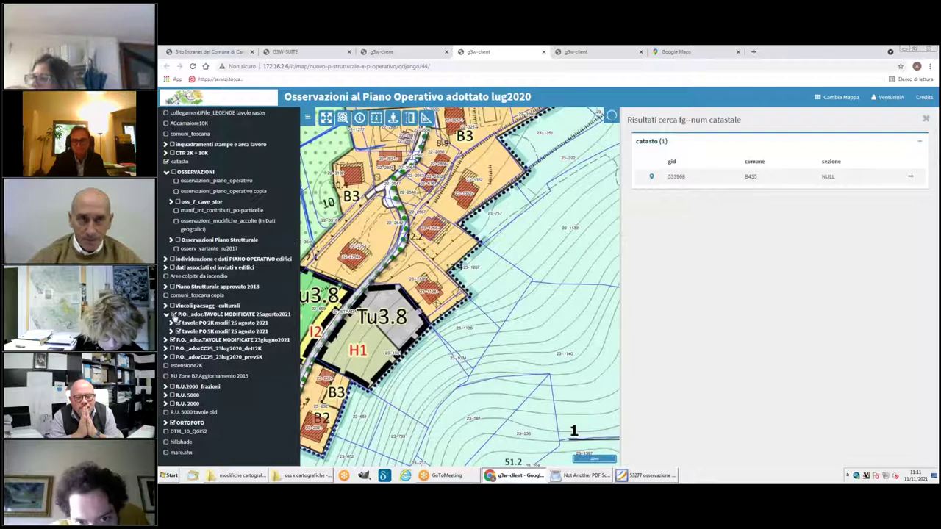
click(174, 315)
click(175, 315)
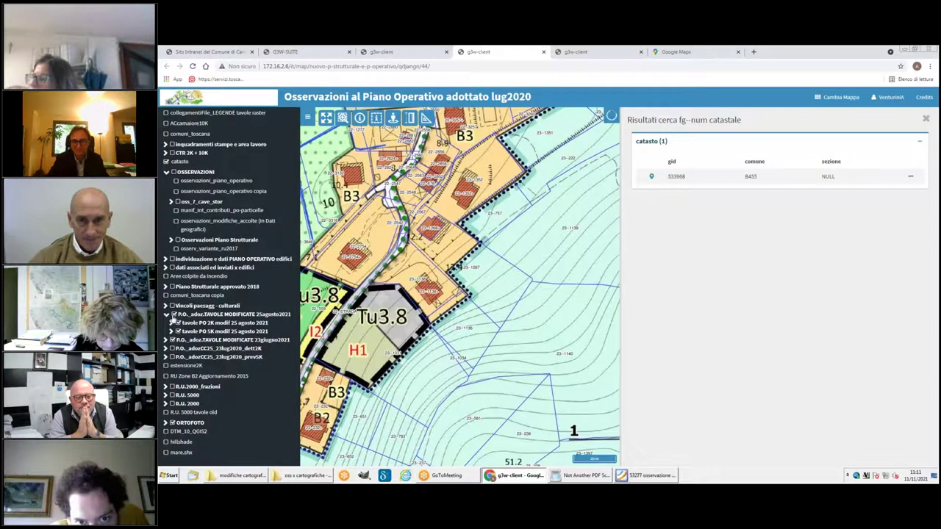
click(178, 331)
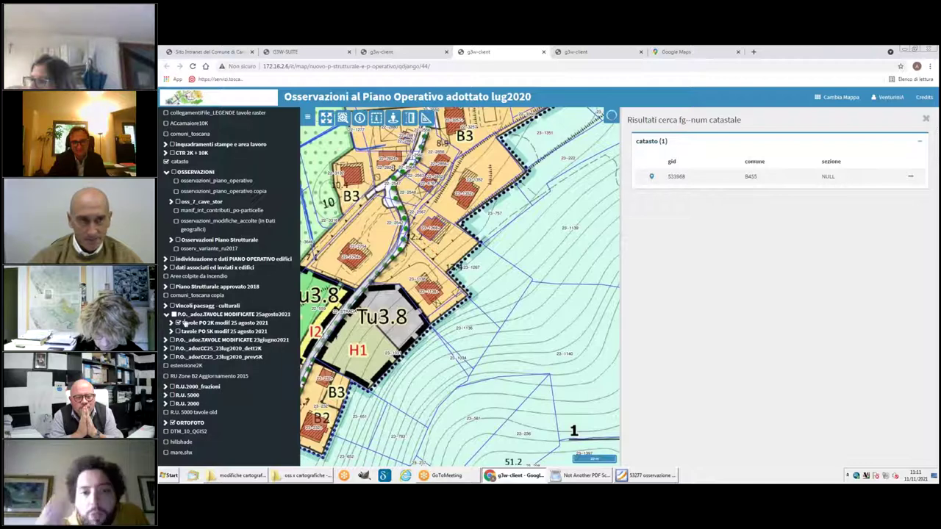
click(173, 349)
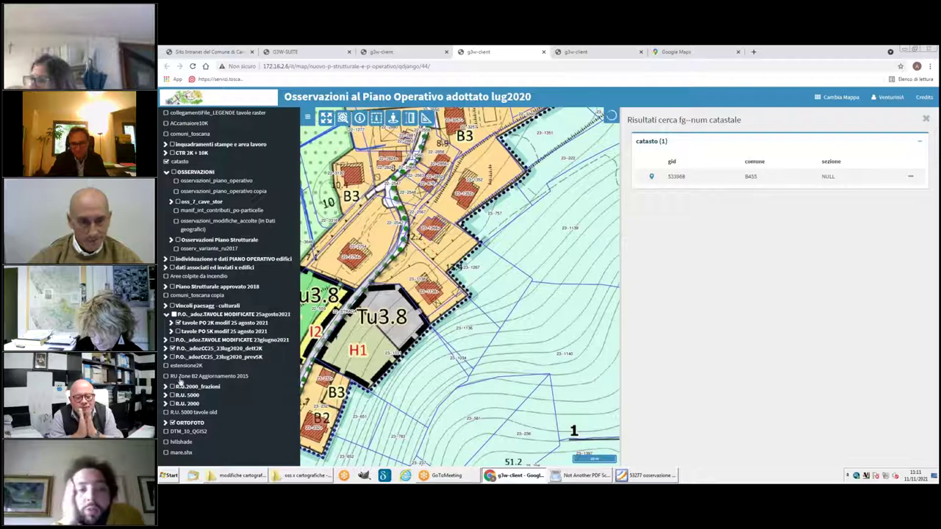
click(173, 349)
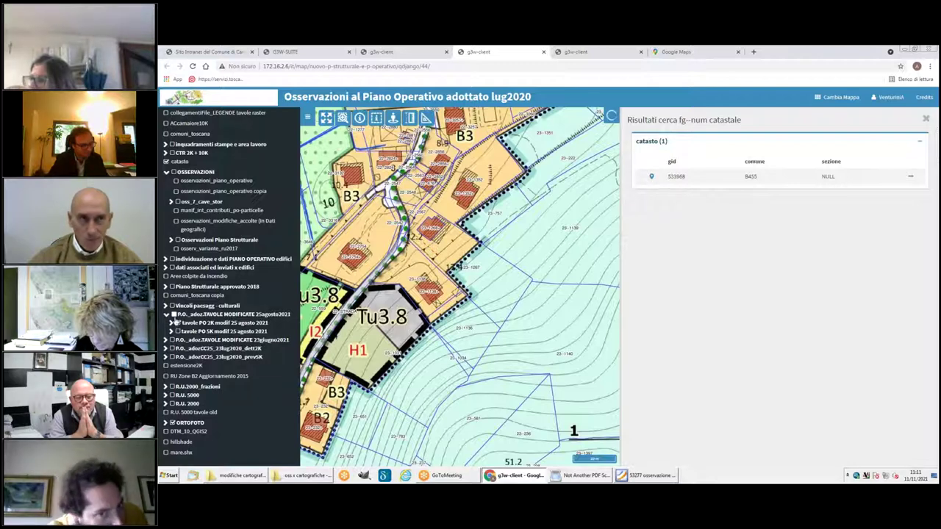
Hide the modified plan sheets and compare parcel 23--1267 on the orthophoto with the adopted 23lug2020 dett2K zoning
click(174, 314)
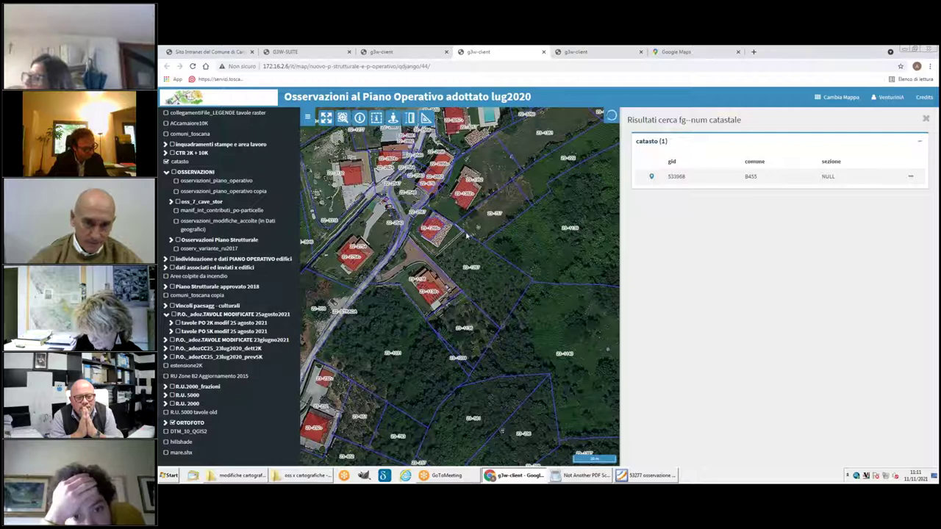
scroll(450, 240, up, 1)
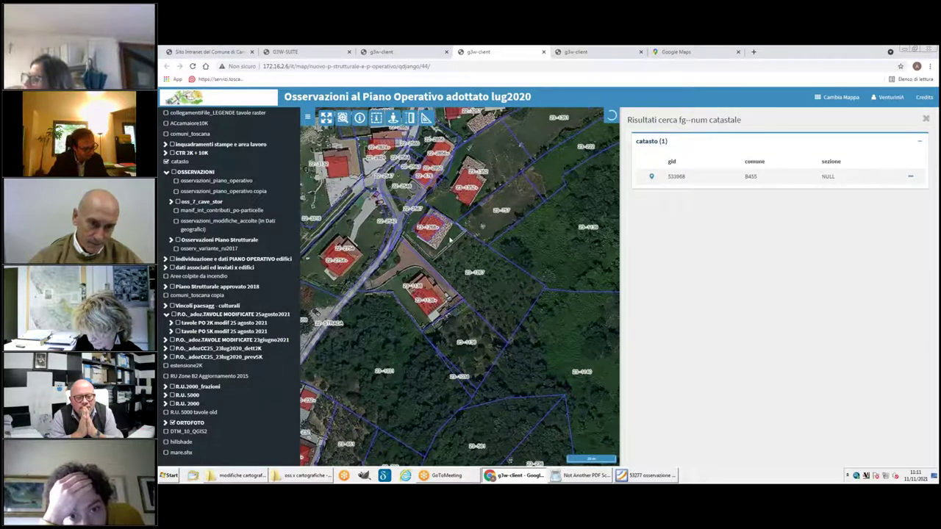
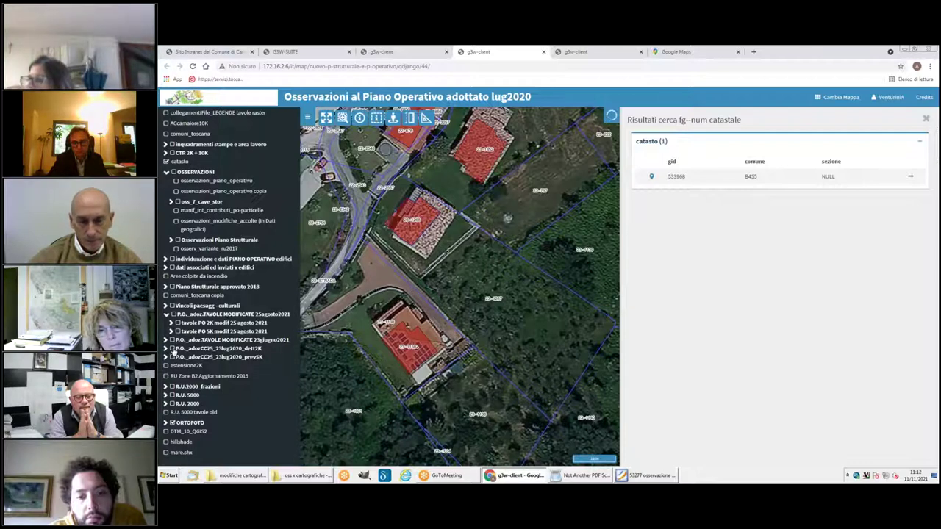
click(173, 349)
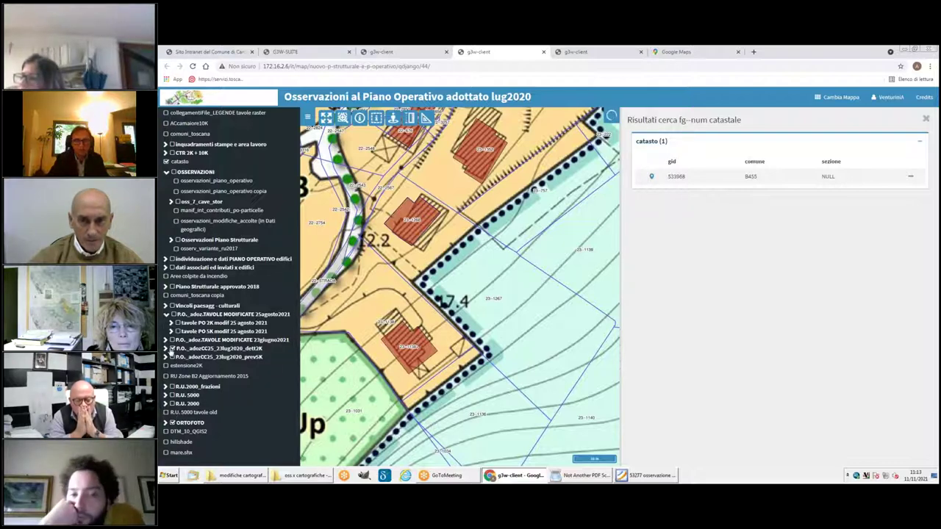
click(172, 348)
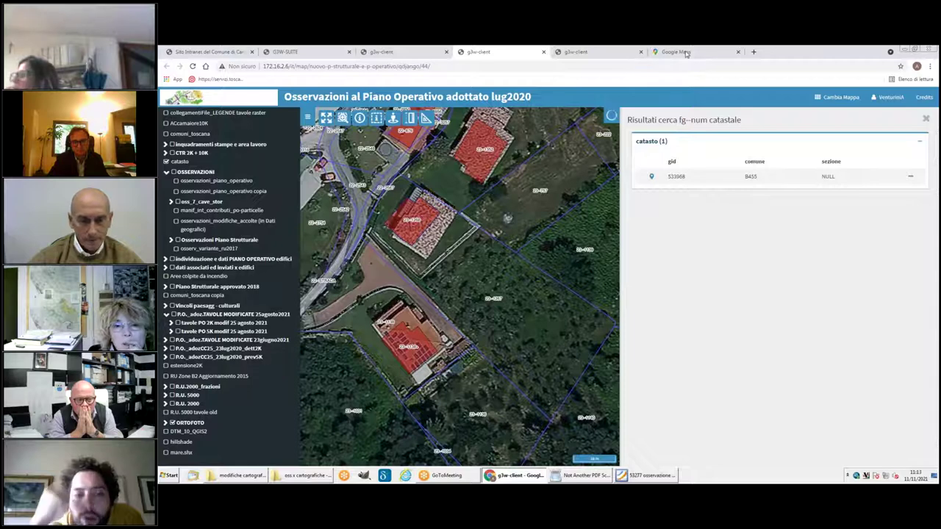
Turn off the catasto layer and inspect the houses and woodland around the parcel on the orthophoto
scroll(458, 255, down, 2)
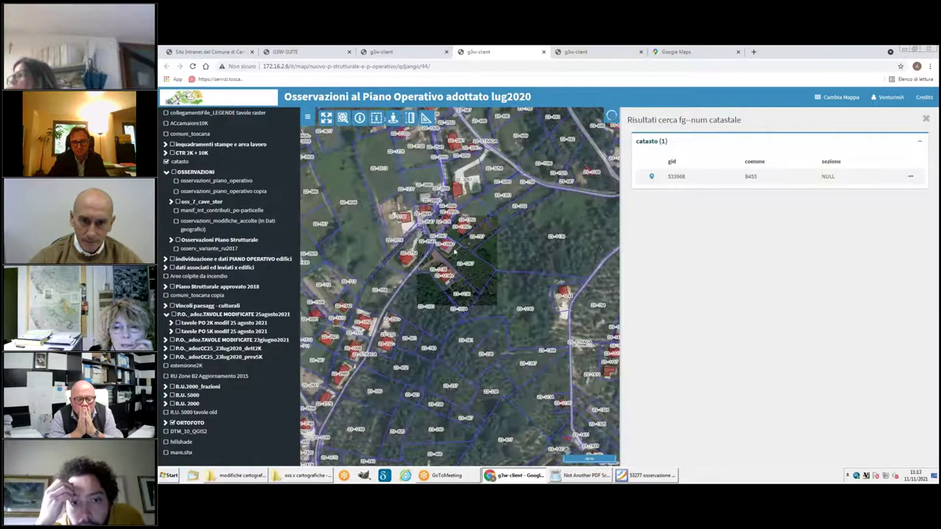
click(166, 162)
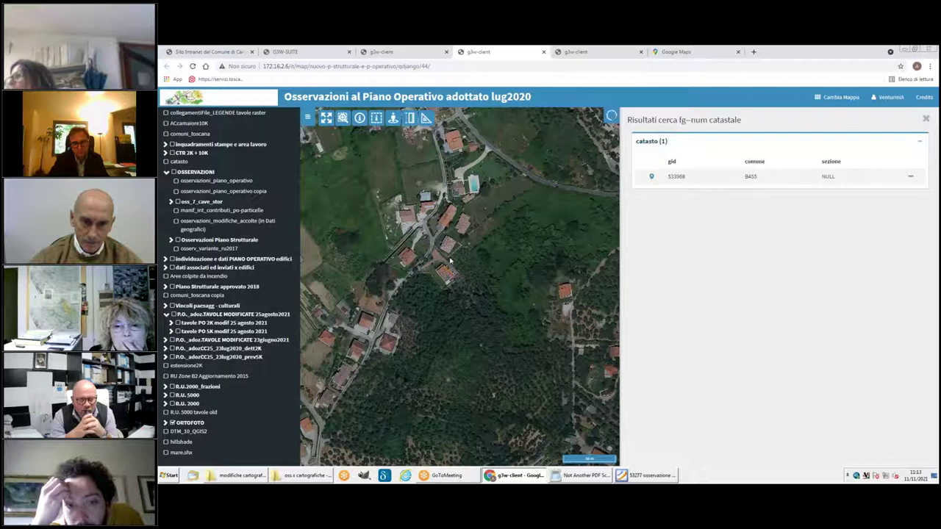
scroll(452, 262, up, 1)
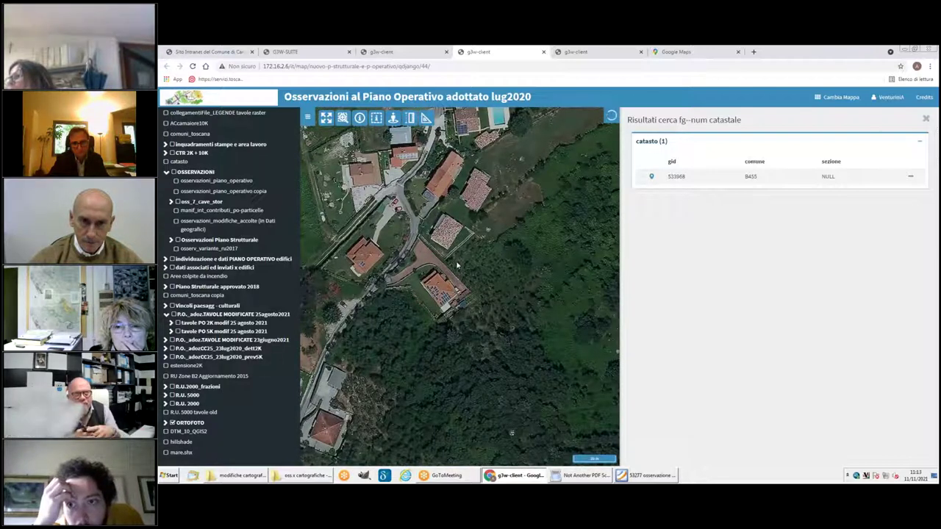
scroll(457, 266, down, 1)
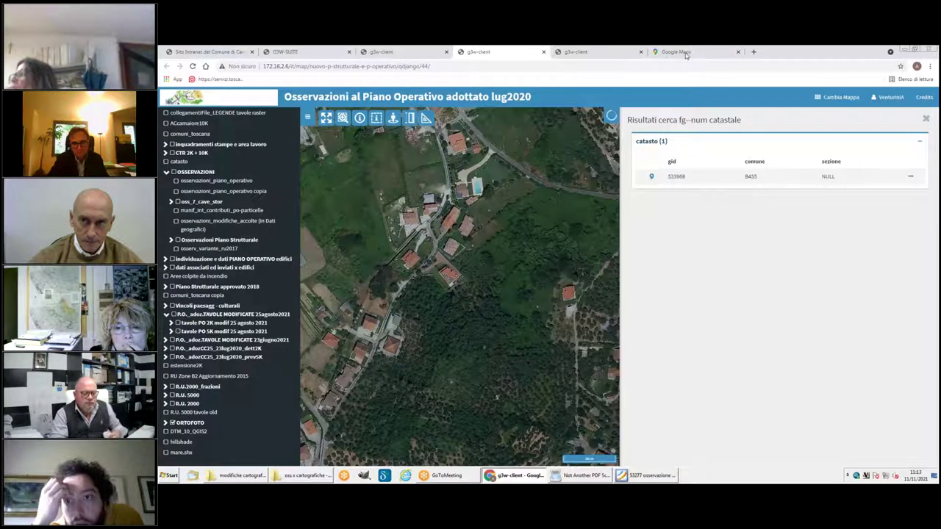
Check the wider area and layer list on the P.S. approvato map, and show the OSSERVAZIONI layer group over the Osservazioni map's orthophoto
click(574, 53)
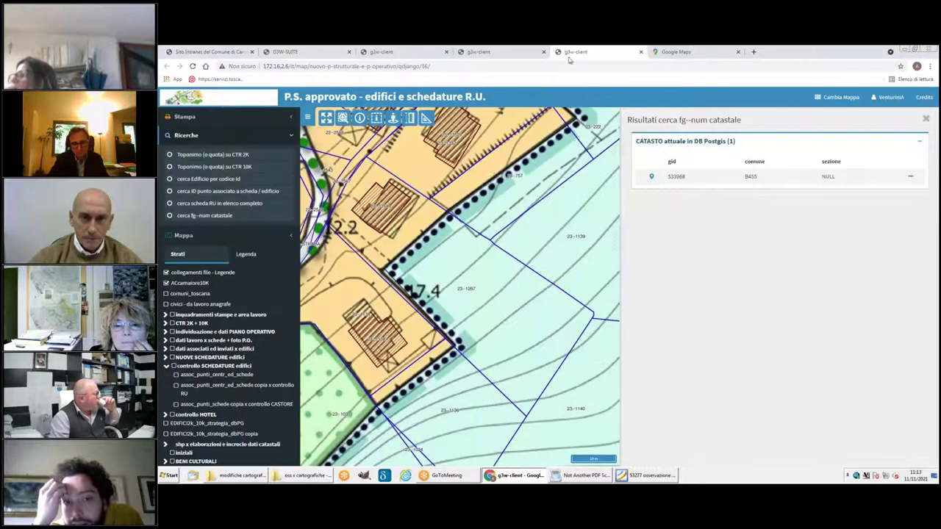
scroll(416, 229, down, 2)
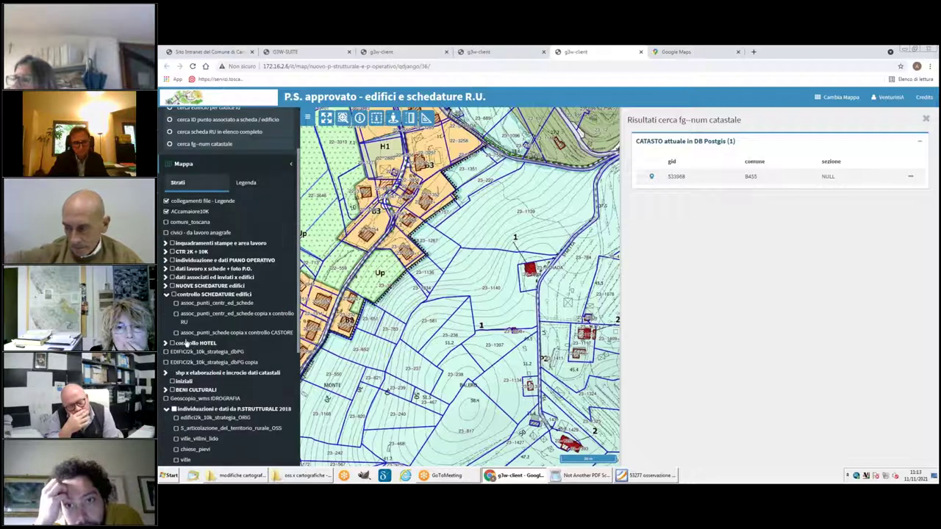
click(393, 52)
click(491, 58)
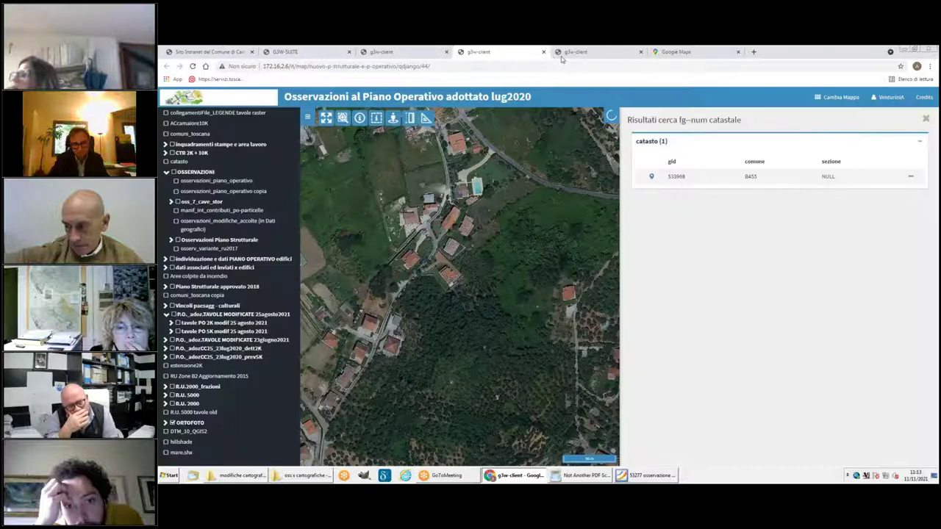
click(563, 53)
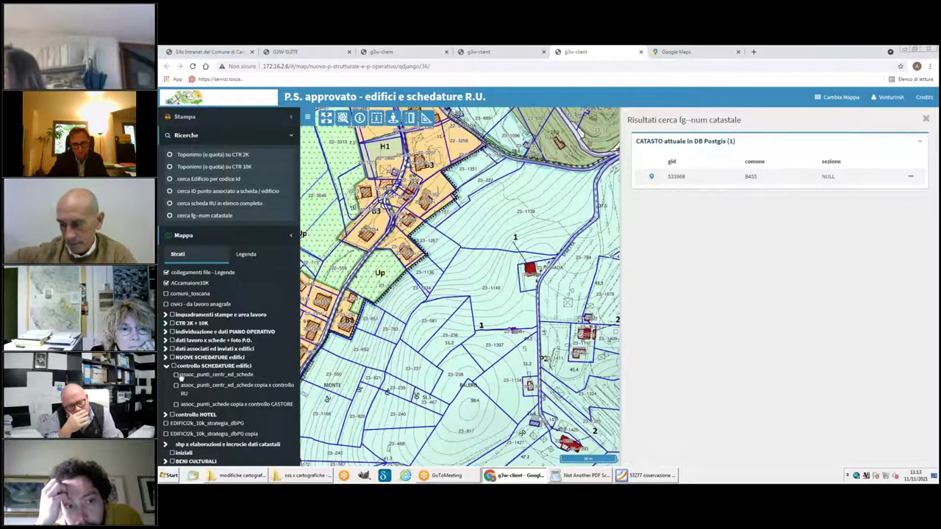
scroll(197, 390, down, 1)
scroll(197, 389, up, 1)
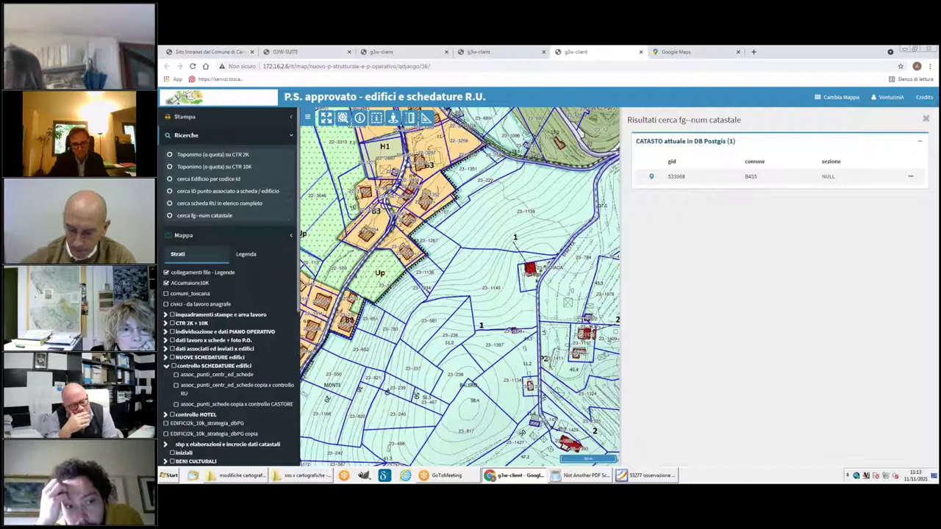
click(463, 58)
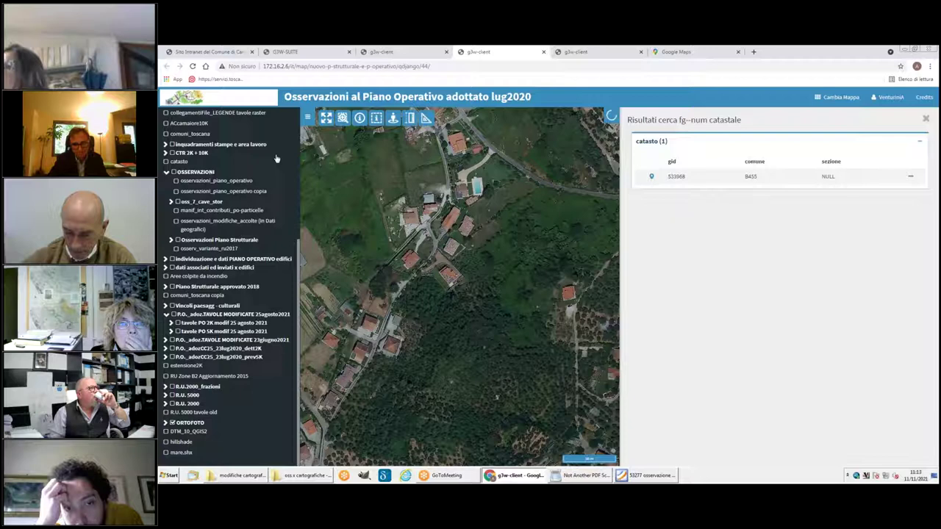
click(174, 172)
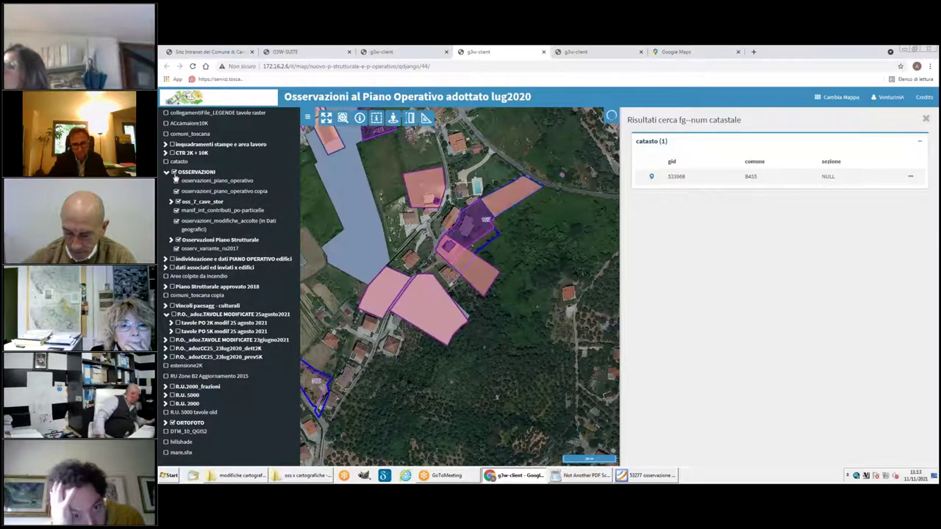
Replace the orthophoto with the adopted P.O. 23lug2020 dett2K sheets and query the observation parcel beside the B3 zone
click(173, 423)
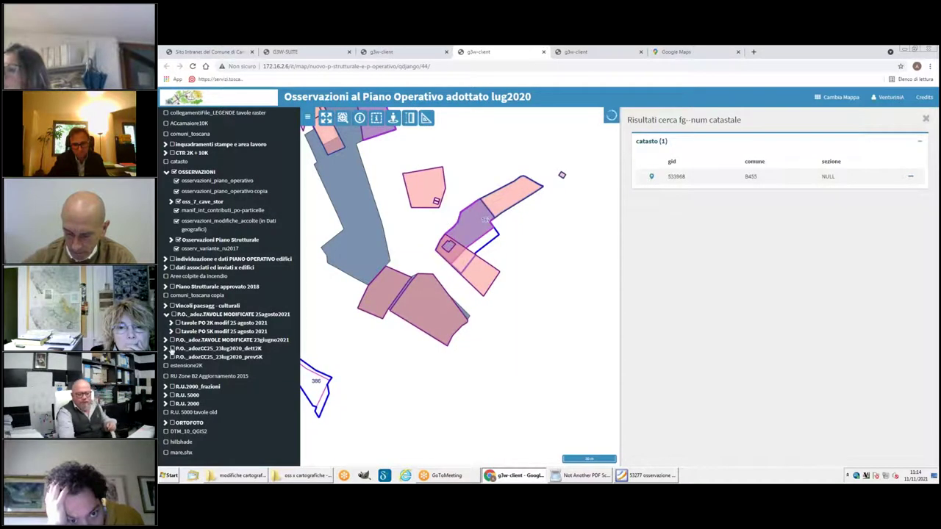
click(173, 348)
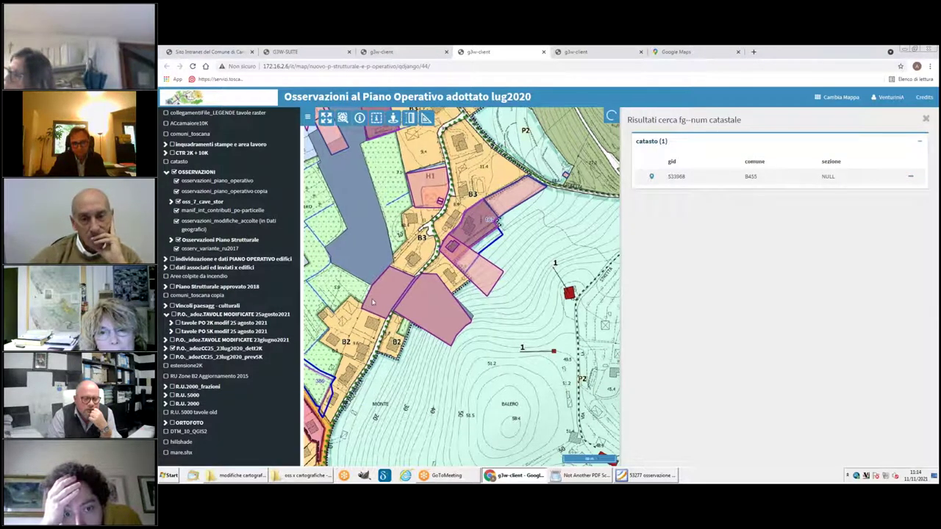
drag(360, 302, 399, 302)
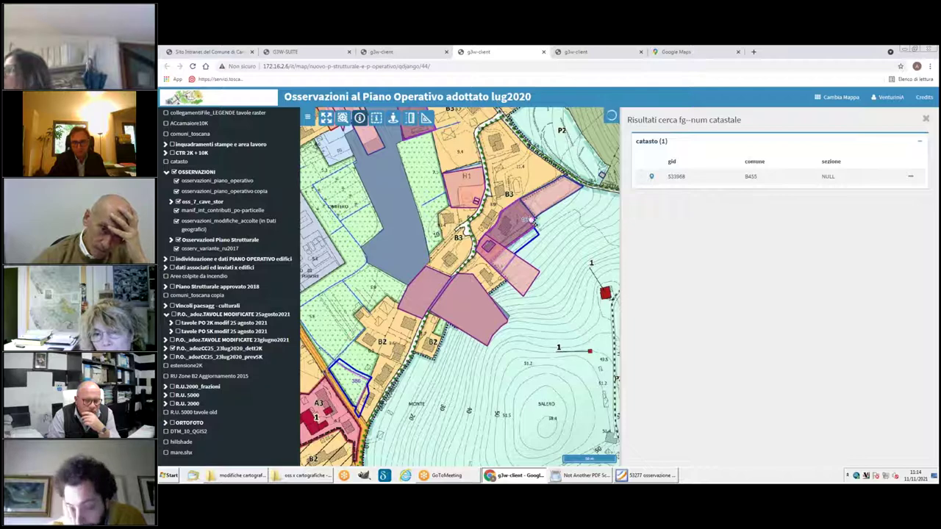
click(533, 210)
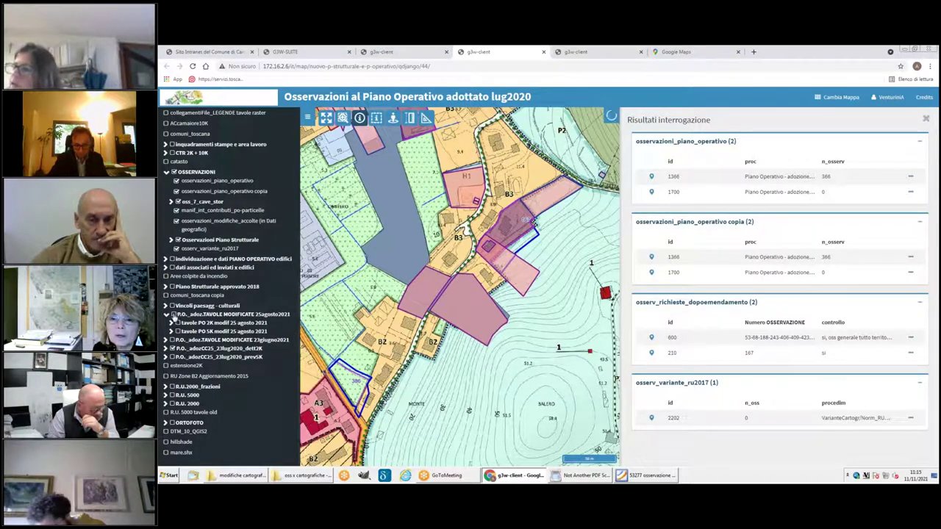
Hide the OSSERVAZIONI layers and compare the 25 agosto 2021 and 23 giugno 2021 modified sheets with the adopted 23lug2020 dett2K zoning
click(173, 314)
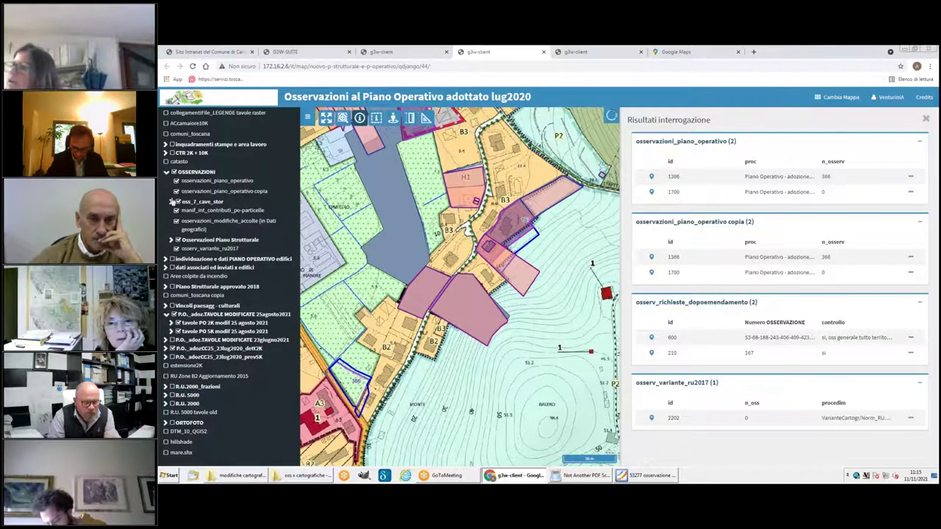
click(174, 172)
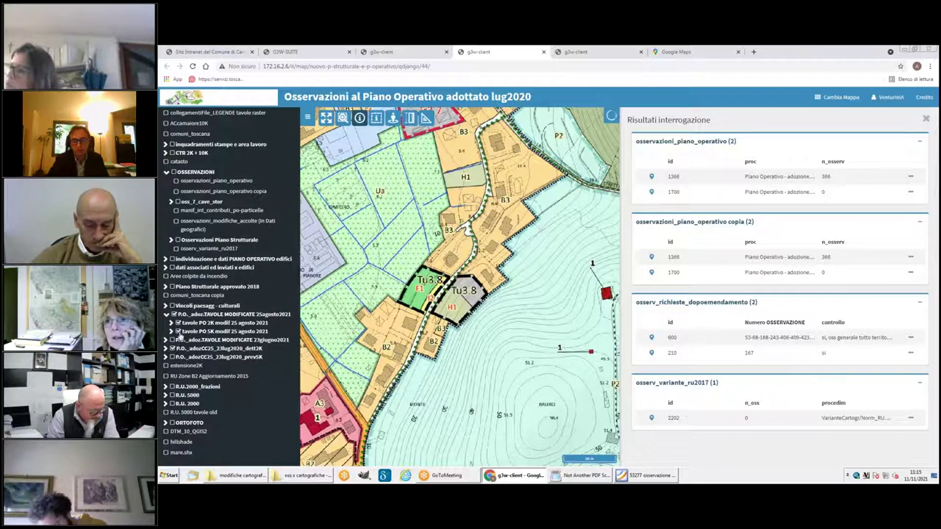
click(172, 341)
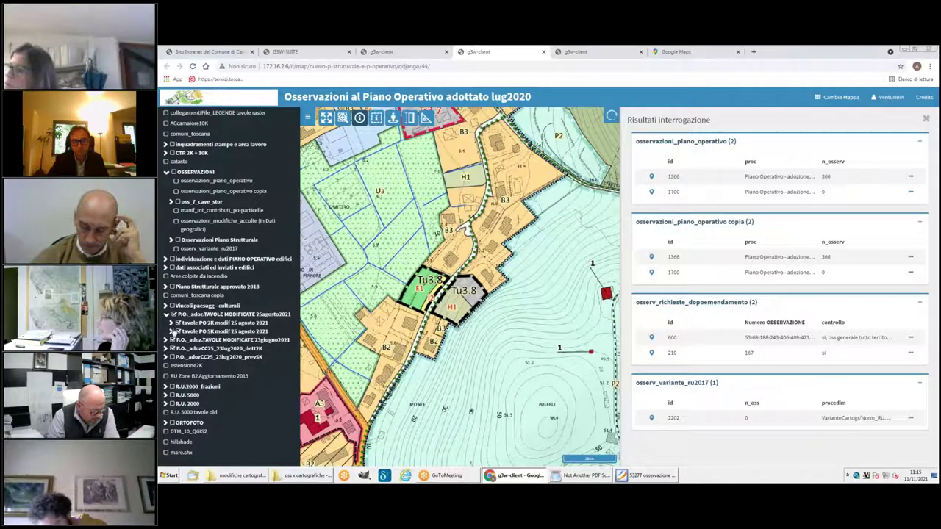
click(175, 315)
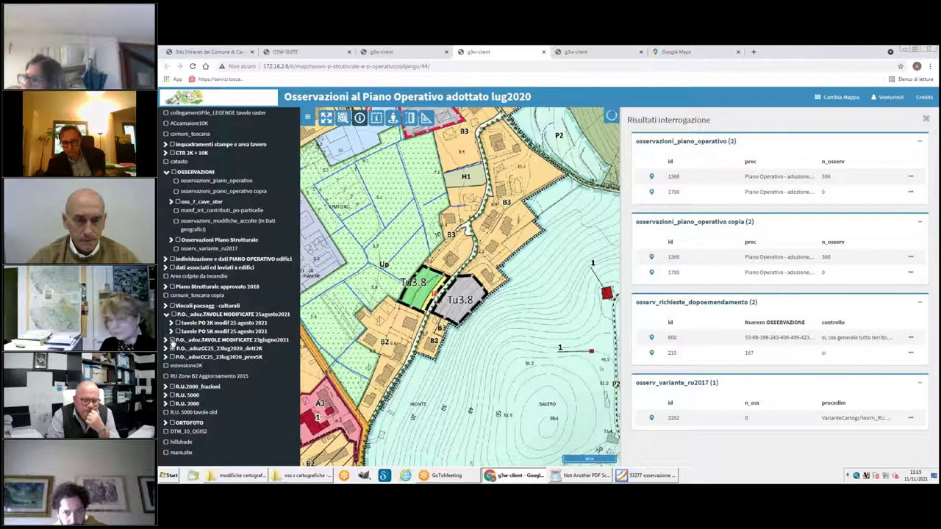
click(173, 348)
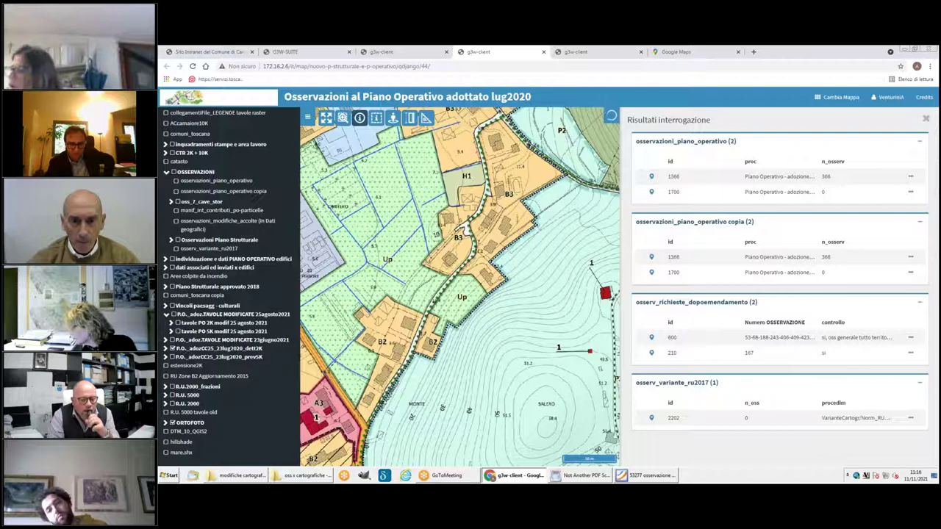
Open the PDF 53282 osservazione 366 from the oss x cartografiche folder and read its motivation and list of attachments
click(295, 476)
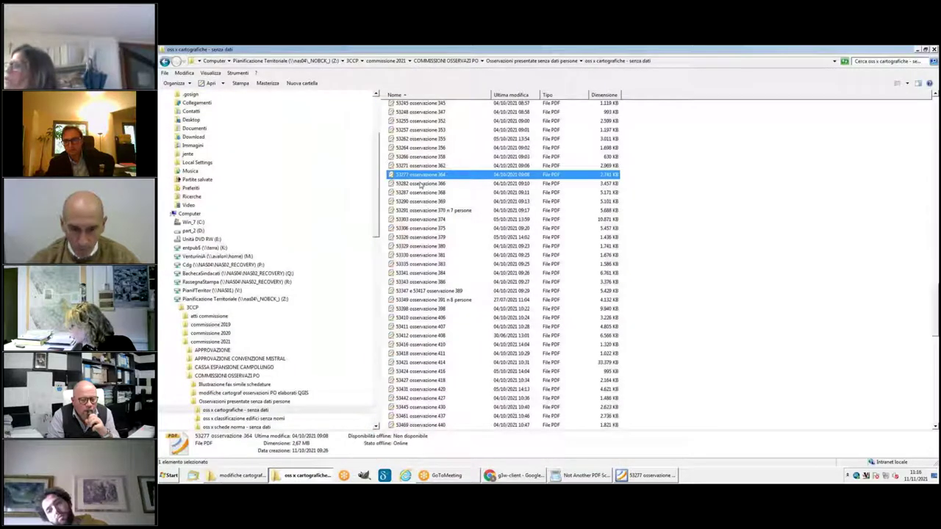
click(419, 184)
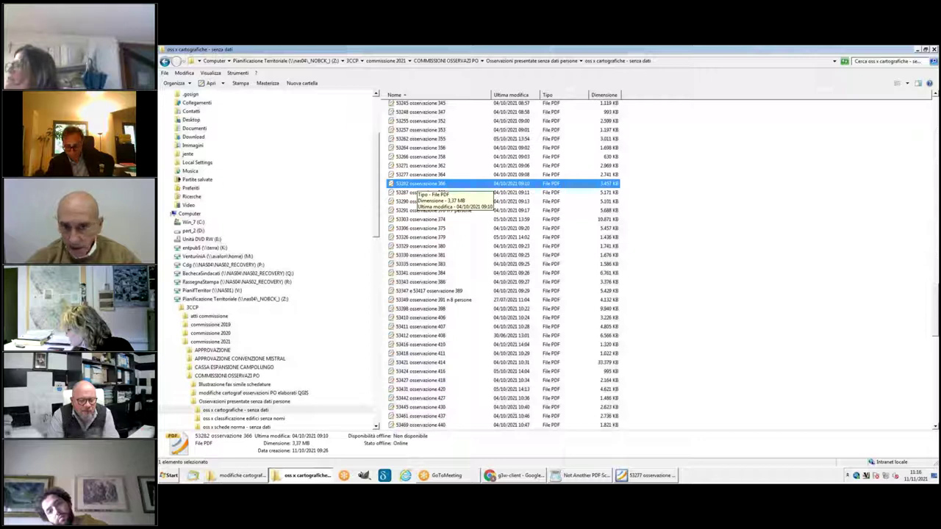
double_click(403, 186)
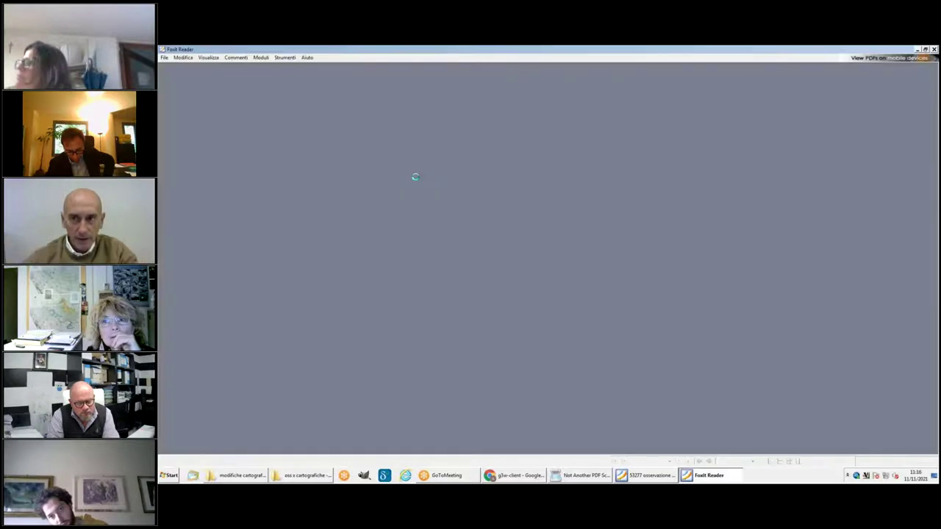
scroll(498, 293, down, 15)
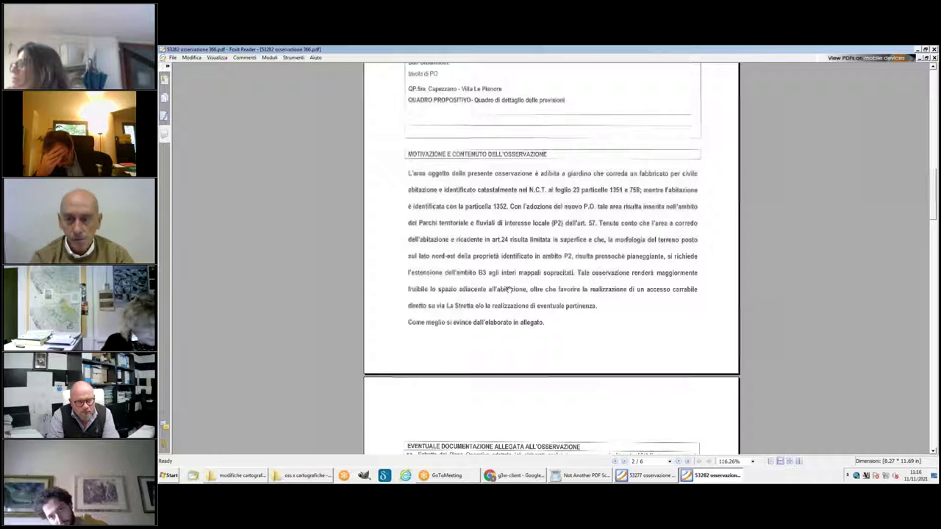
scroll(500, 291, down, 6)
scroll(510, 293, down, 8)
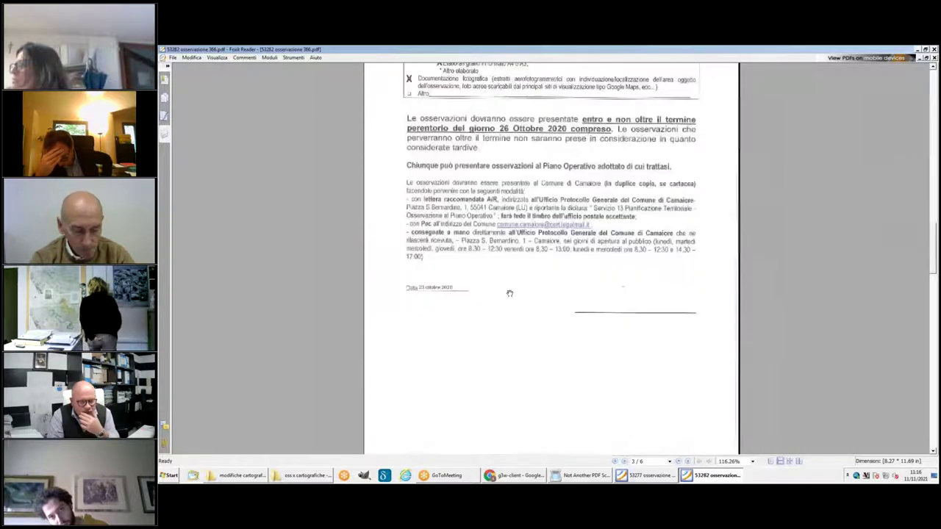
Examine the Adozione and Osservazione zoning extracts in osservazione 366 and compare them with those in 53277 osservazione 364
scroll(510, 293, down, 3)
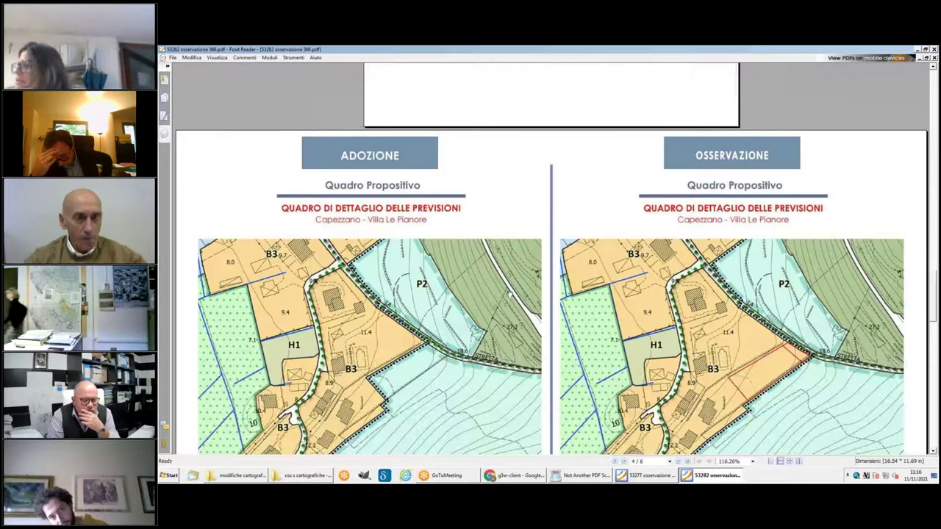
scroll(509, 295, down, 3)
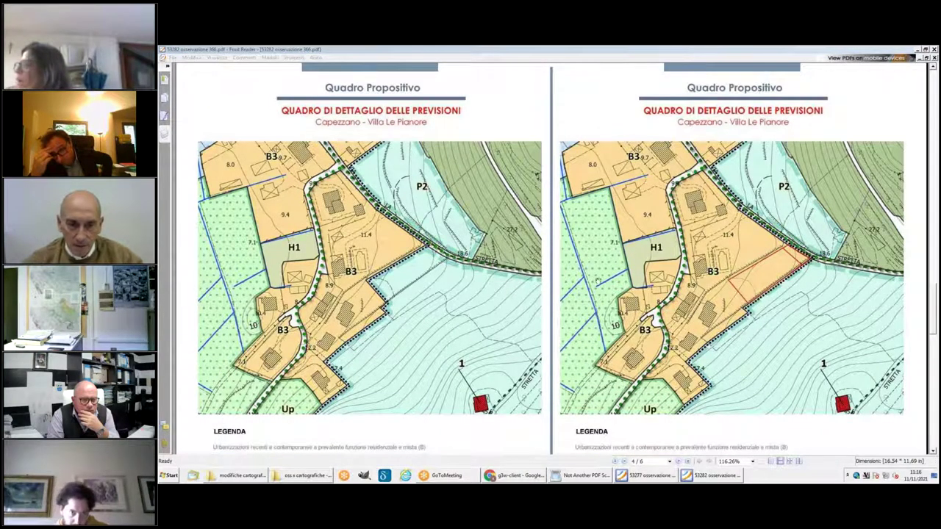
scroll(551, 258, down, 1)
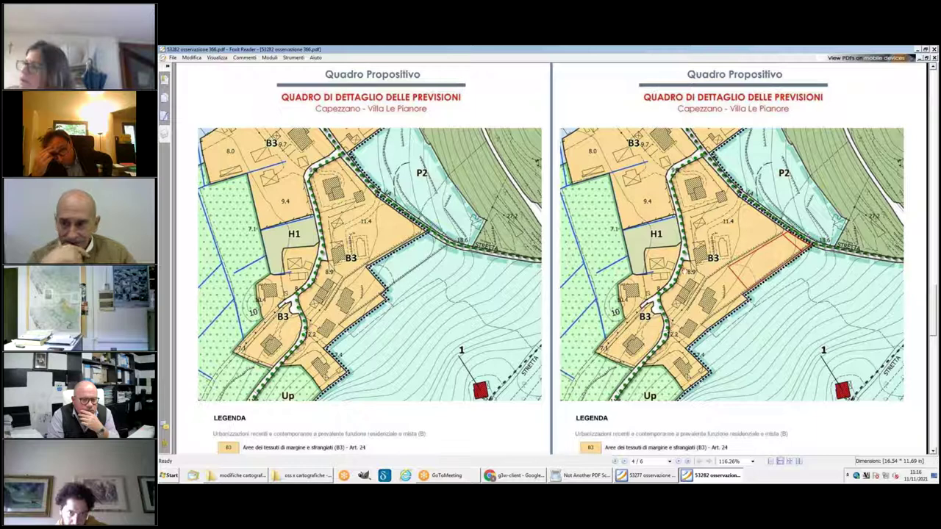
scroll(747, 273, up, 1)
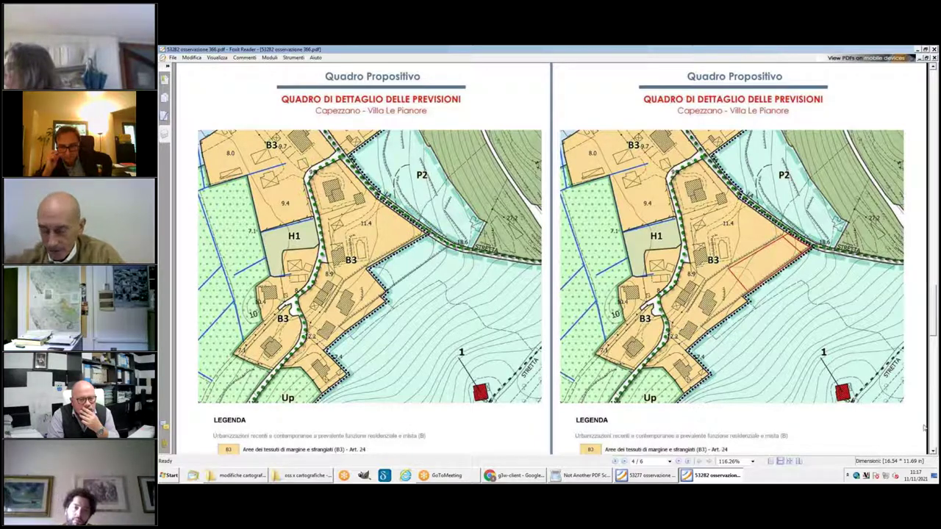
click(645, 475)
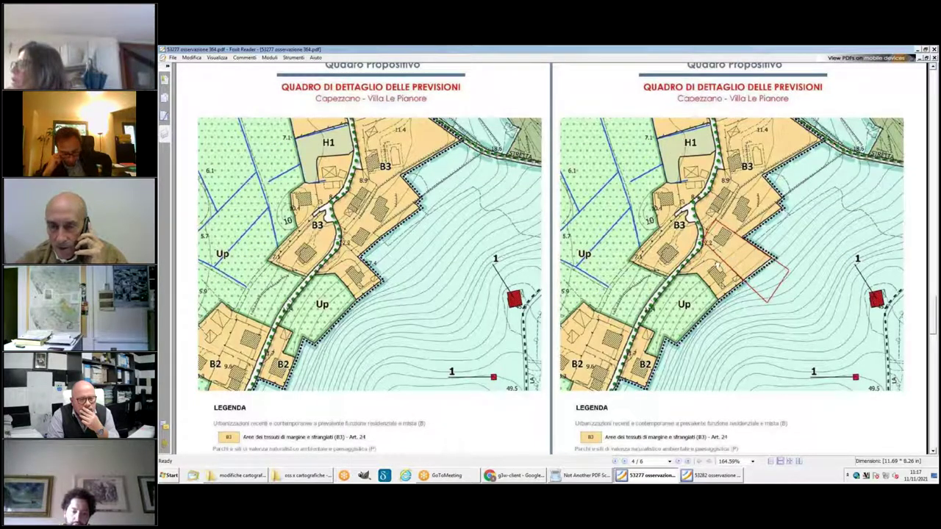
scroll(717, 264, up, 1)
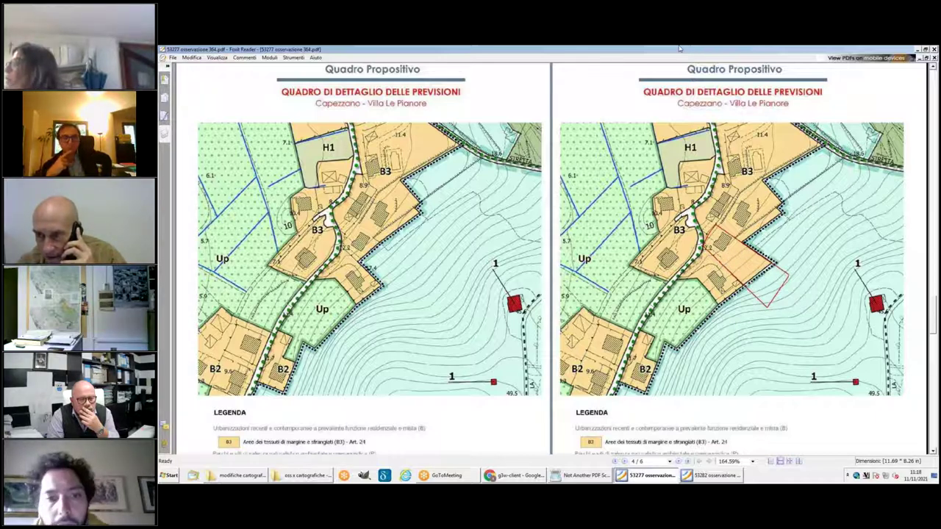
Switch to the browser and compare the Capezzano area on Google Maps satellite imagery with a wider view of the Osservazioni zoning map
click(525, 477)
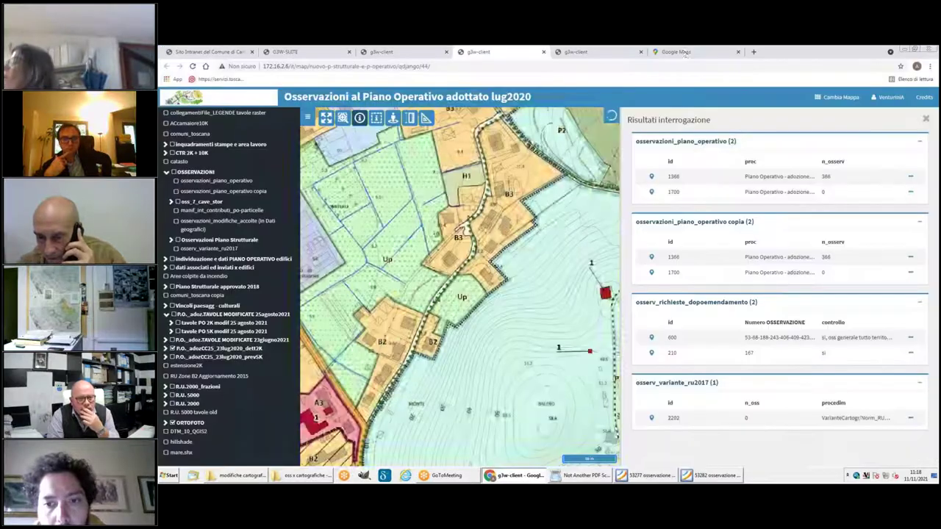
click(684, 52)
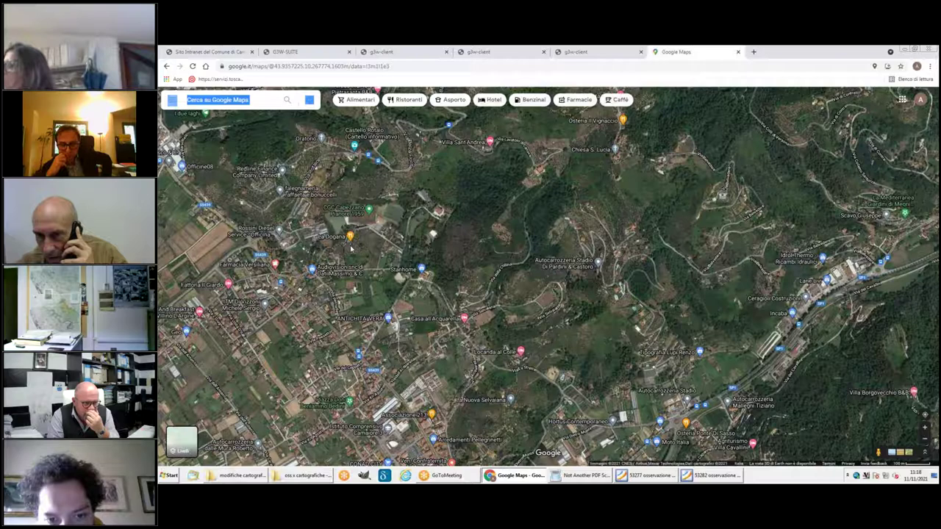
scroll(351, 250, up, 2)
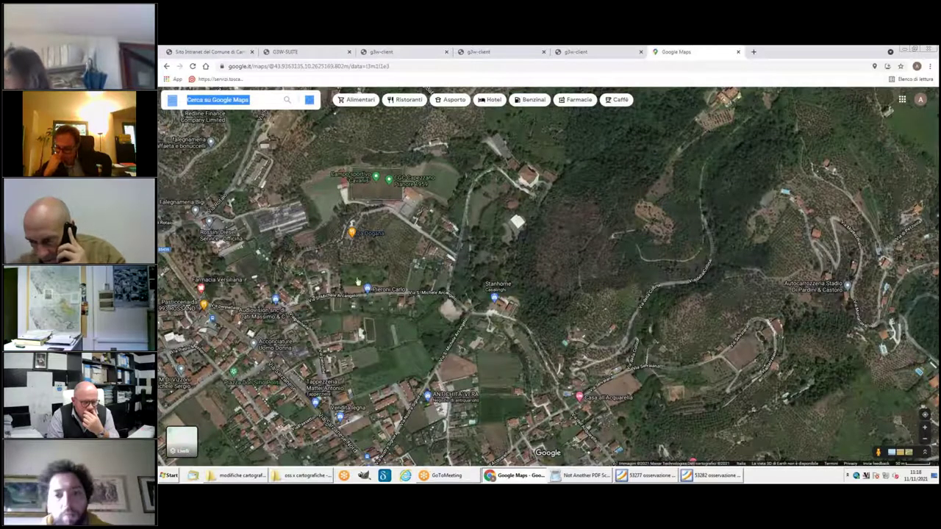
click(401, 52)
click(468, 57)
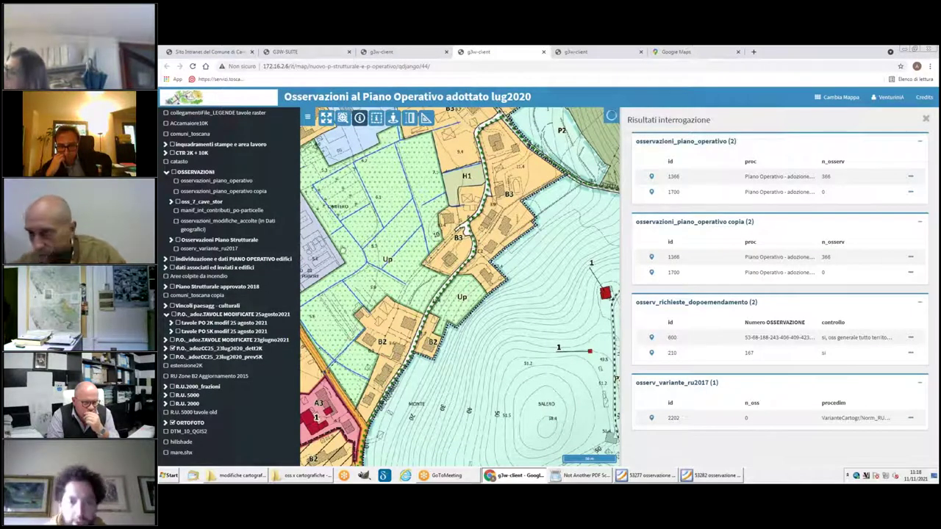
scroll(407, 297, down, 1)
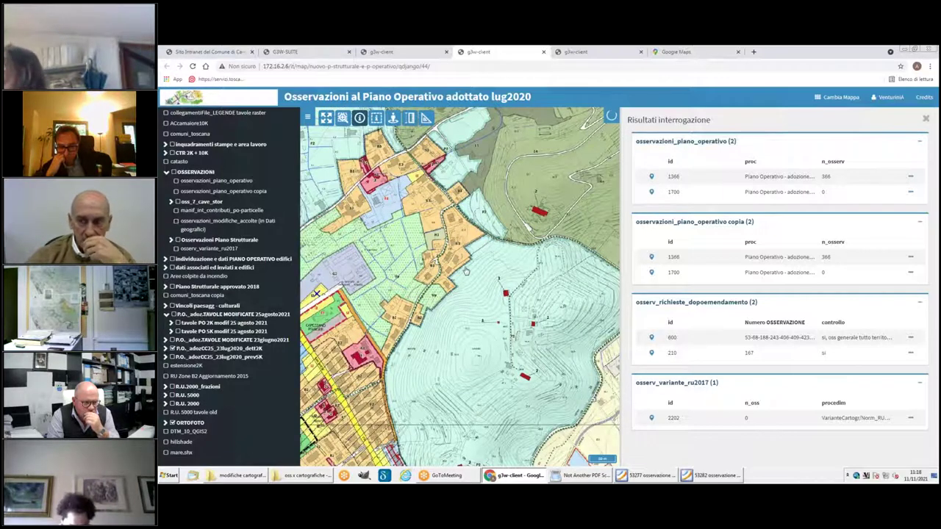
Locate the houses along Via Acquarella and the adjoining woodland on the Google Maps satellite imagery
click(683, 53)
scroll(518, 252, down, 1)
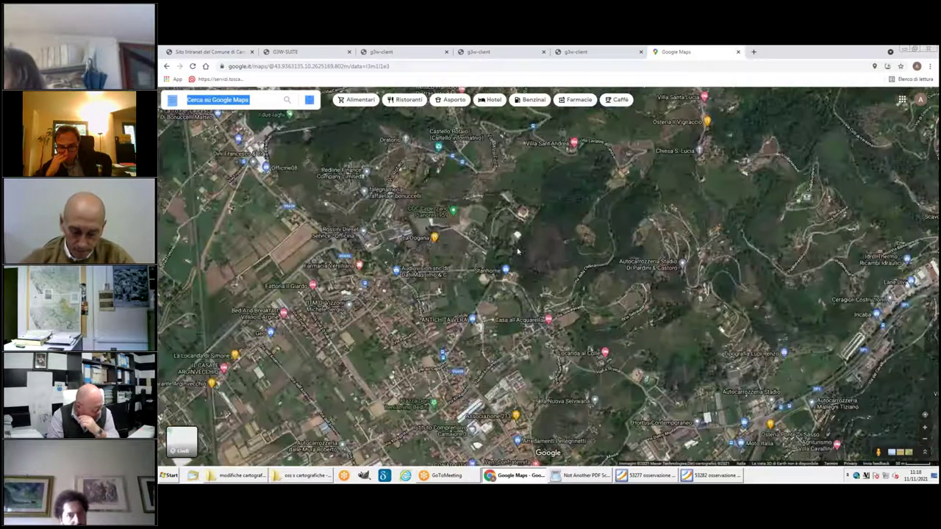
drag(446, 285, 404, 292)
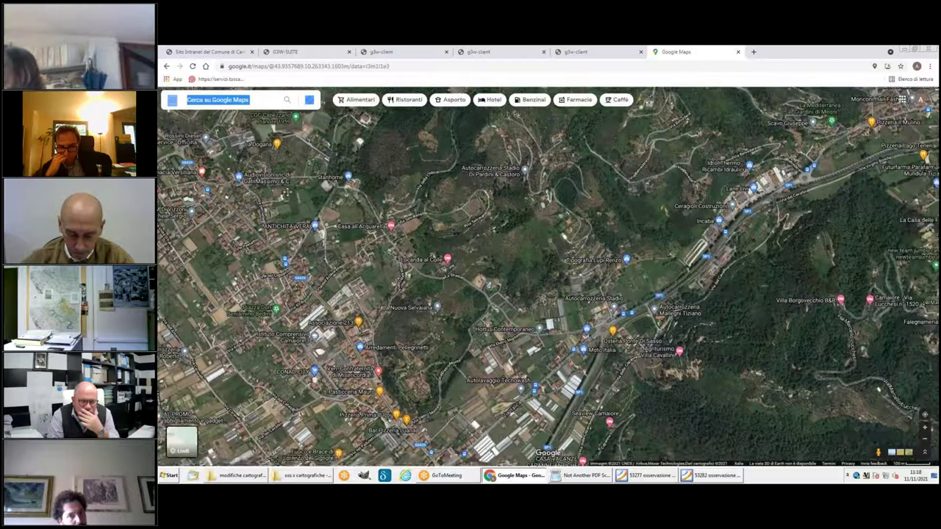
scroll(403, 292, up, 2)
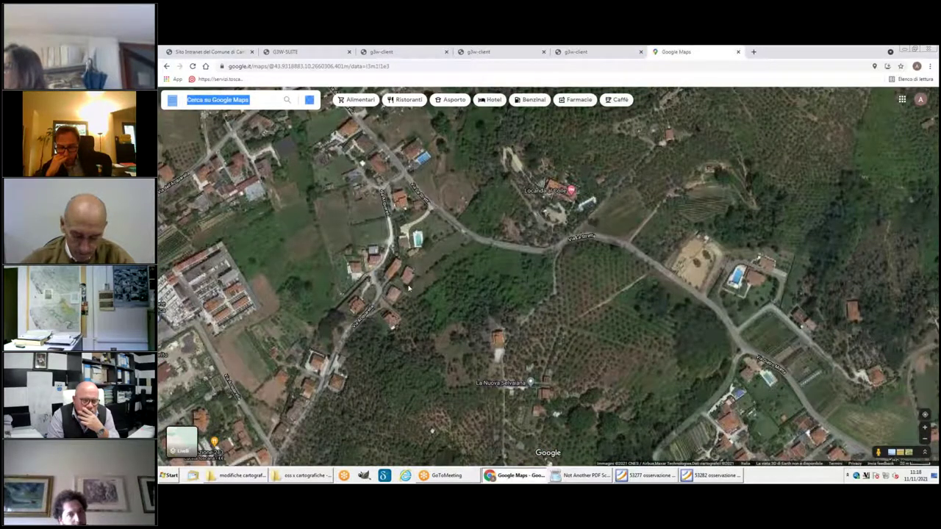
scroll(410, 289, up, 1)
drag(410, 289, 436, 212)
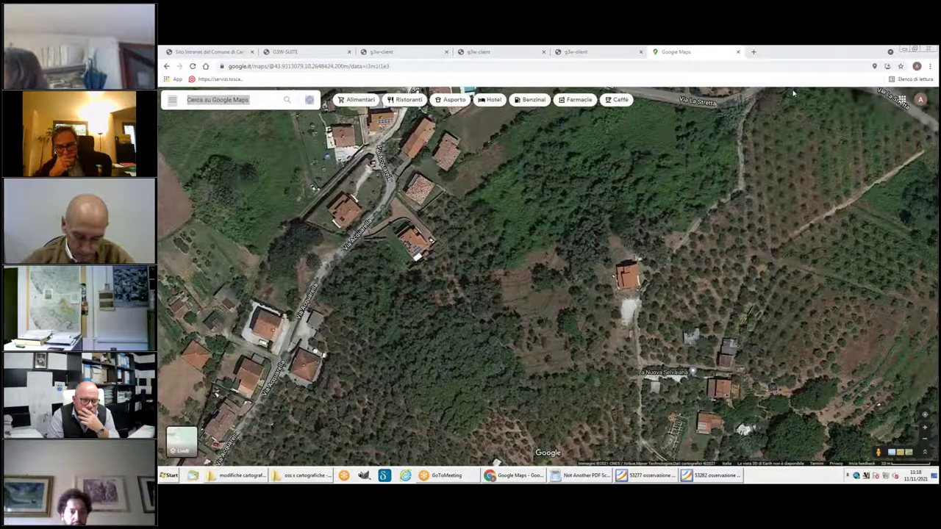
Enter Street View on Via Acquarella in Google Maps, beside the houses bordering the woodland
click(876, 452)
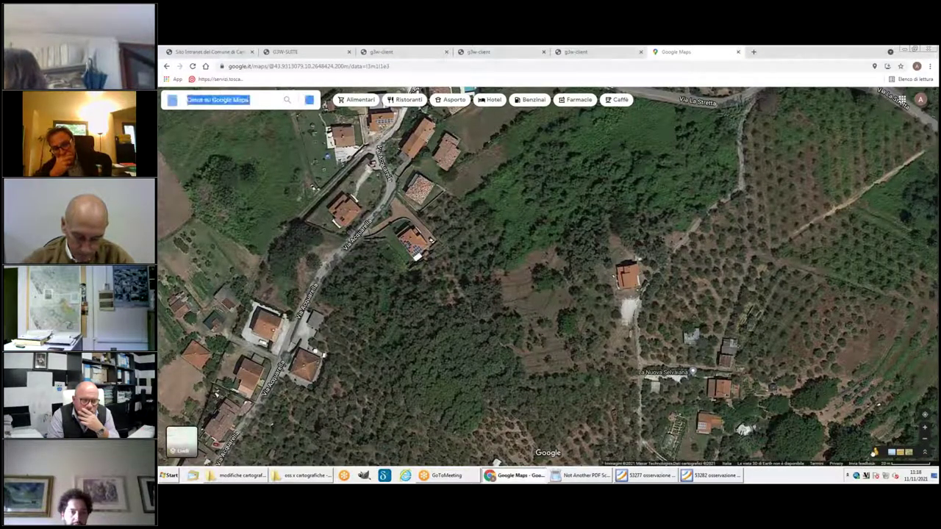
drag(849, 458, 865, 387)
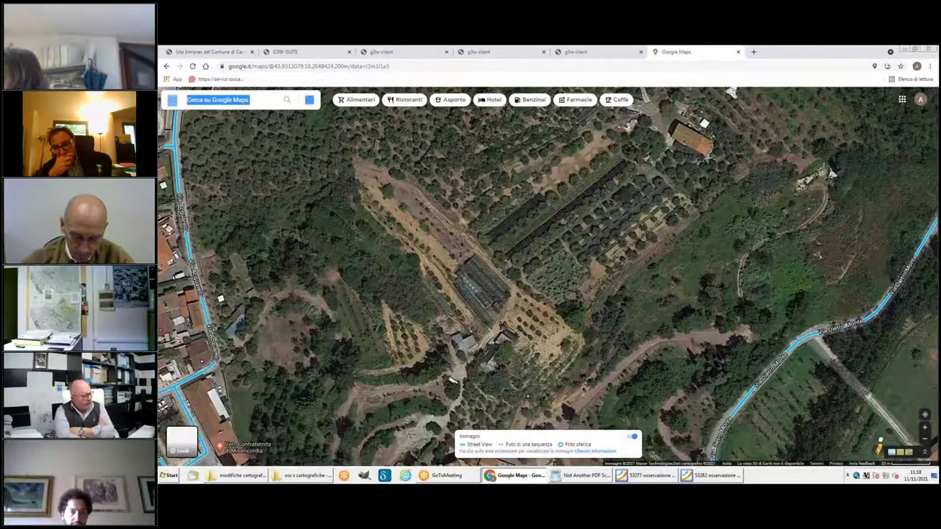
drag(433, 177, 449, 386)
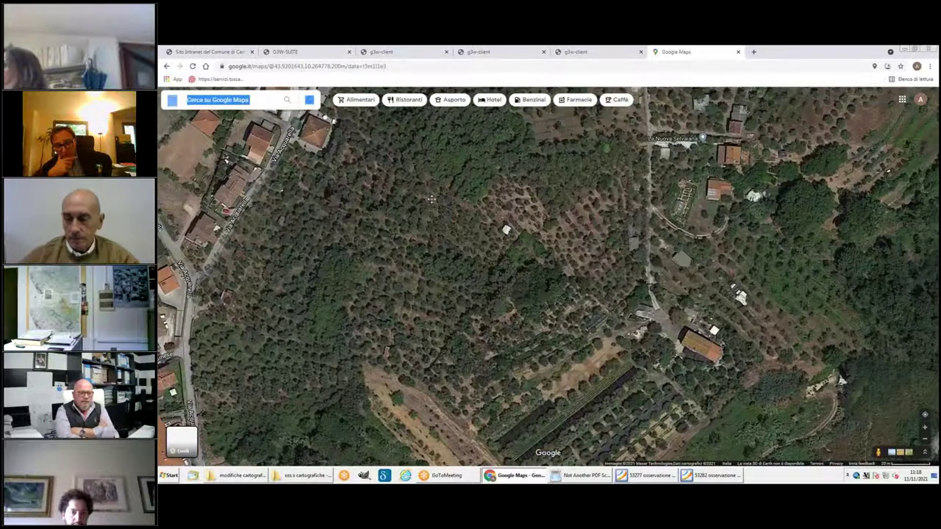
drag(432, 199, 455, 413)
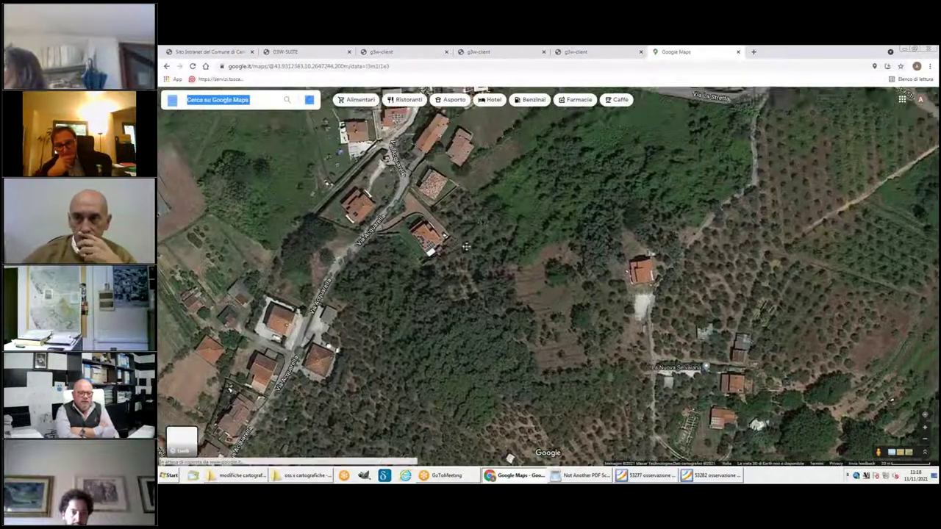
drag(456, 243, 403, 335)
drag(877, 451, 338, 217)
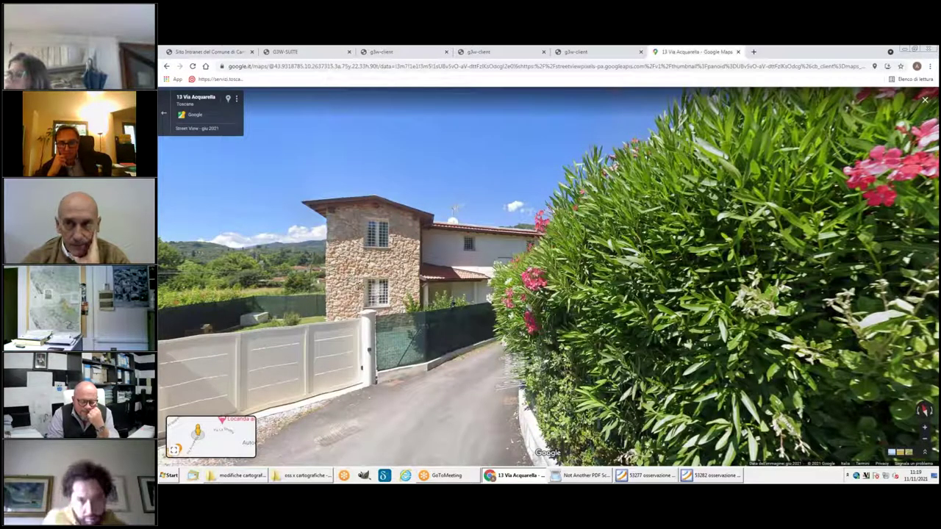
Look around in Street View on Via Acquarella at the stone-faced house, the neighbouring gates and driveways, and the hillside
key(Right)
key(Page_Down)
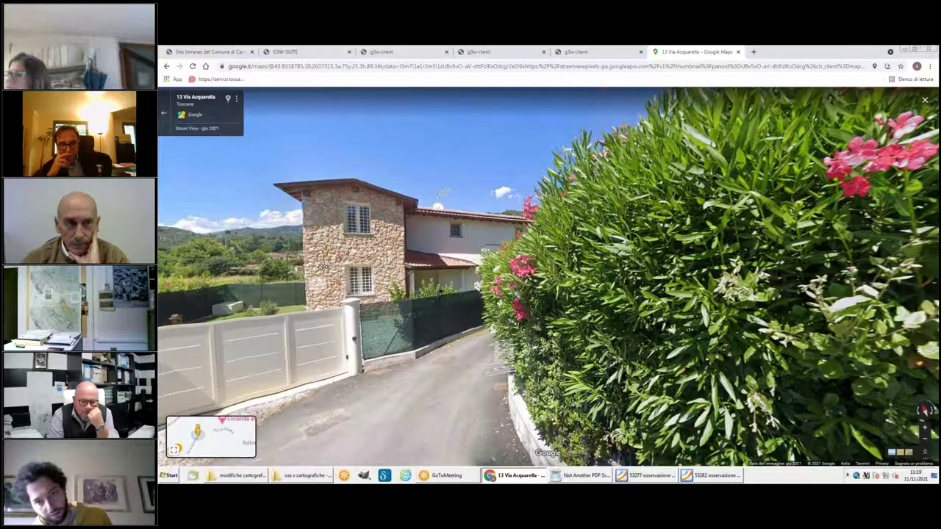
key(Left)
key(Page_Up)
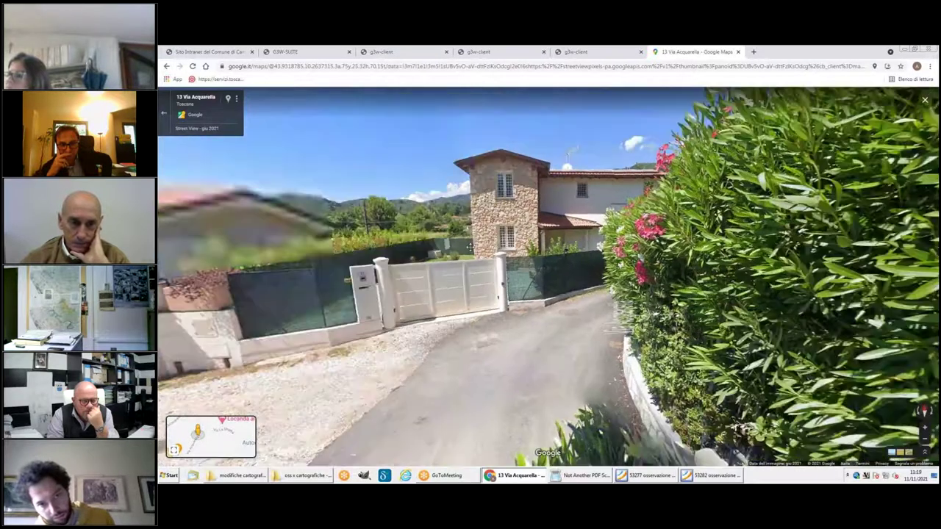
click(272, 259)
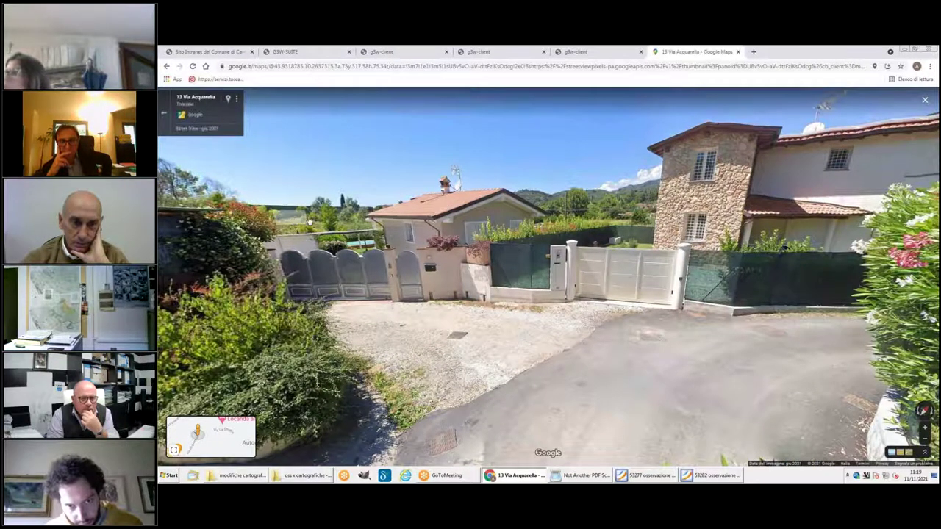
click(280, 224)
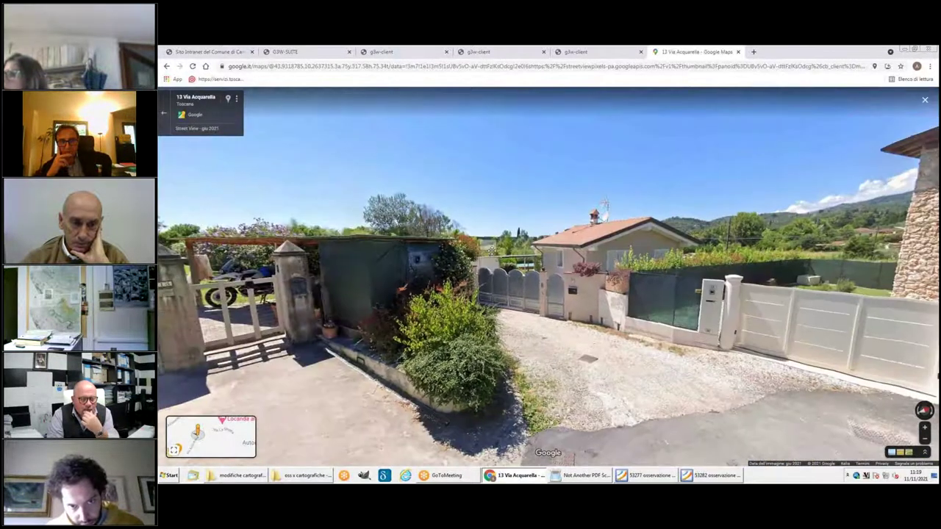
drag(309, 248, 358, 249)
key(Left)
key(Left)
key(Left)
key(Left)
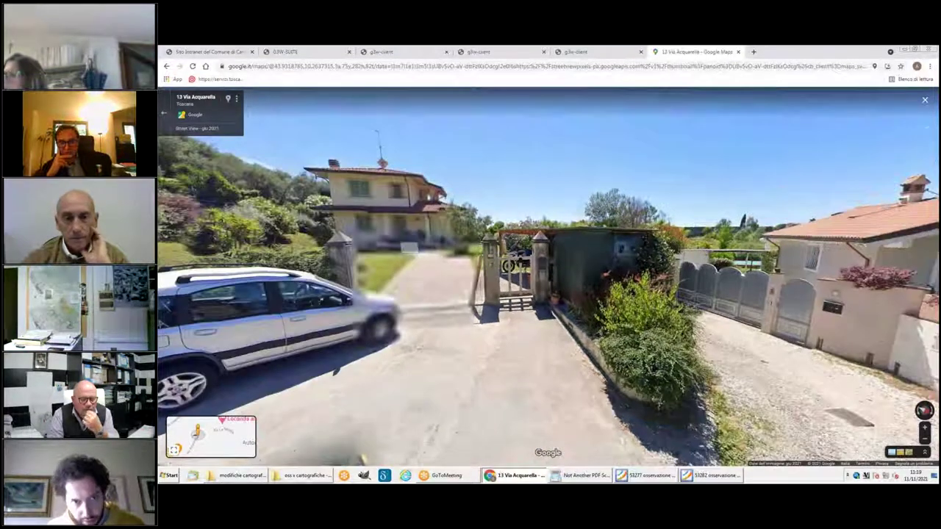
key(Down)
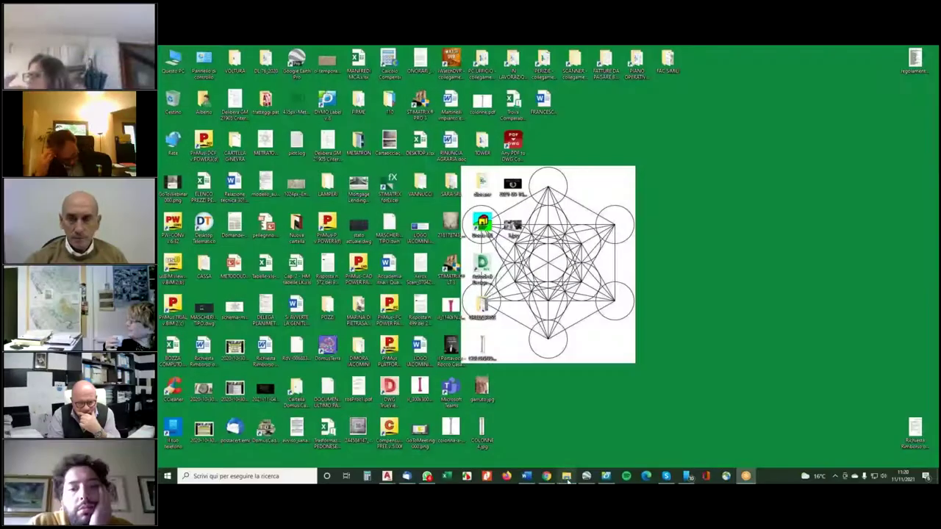
Switch to the browser's Google Maps view of Via dell'Acquarella and inspect the roofs and plot boundaries close up
click(546, 476)
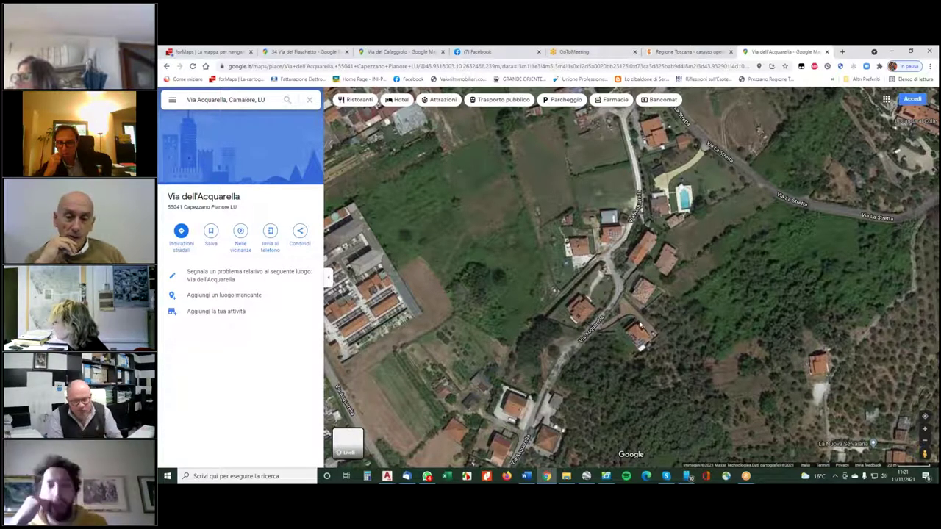
scroll(639, 326, up, 5)
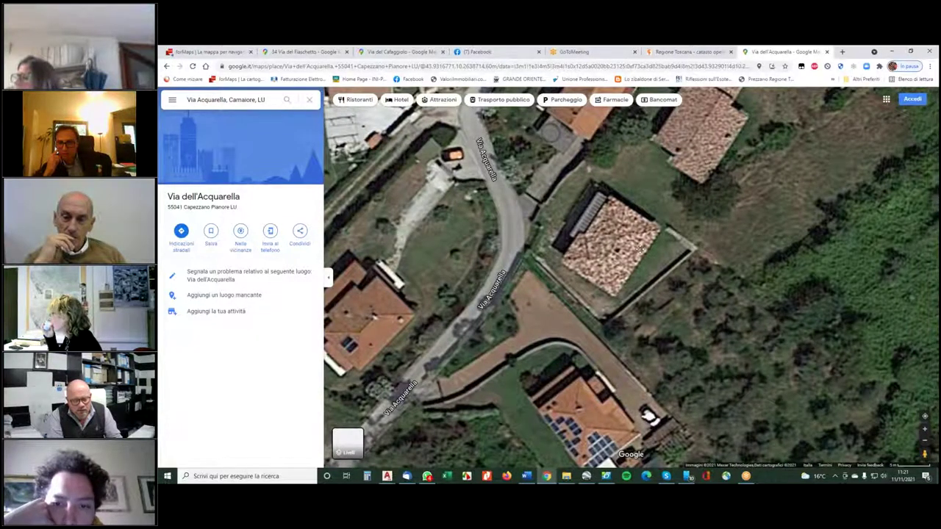
drag(655, 255, 621, 245)
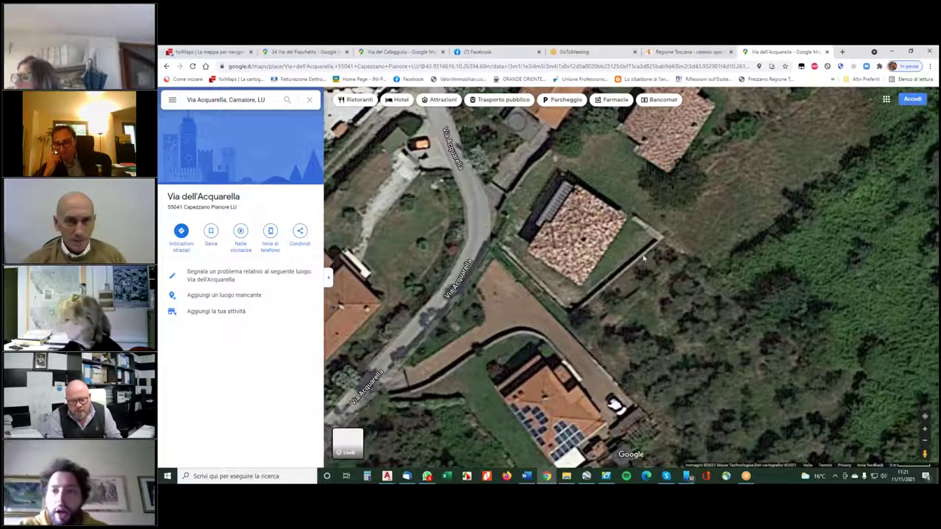
Switch to Google Earth Pro and search for Via Acquarella
click(587, 475)
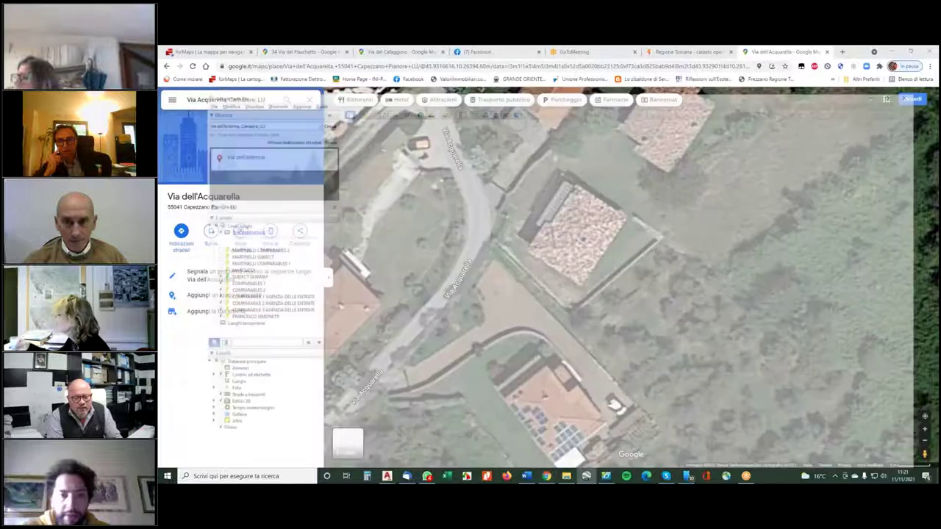
click(181, 78)
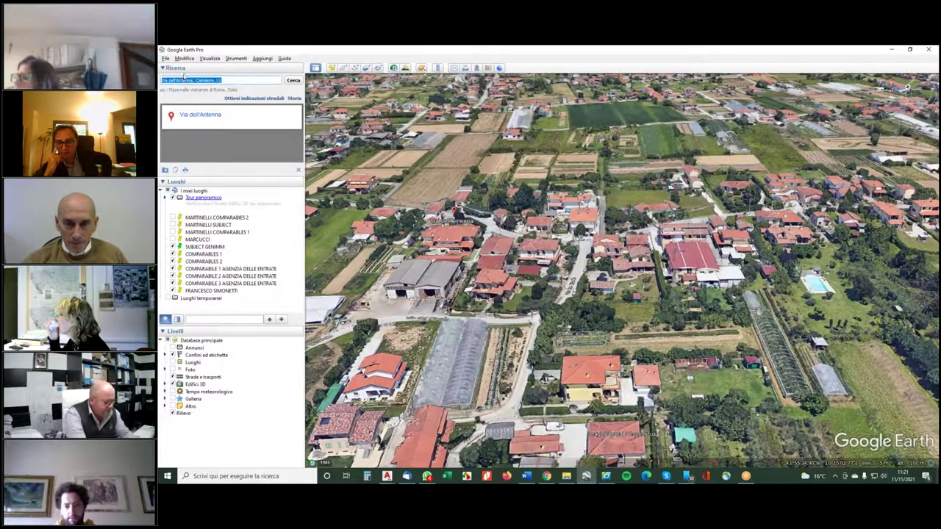
text(via acquarel)
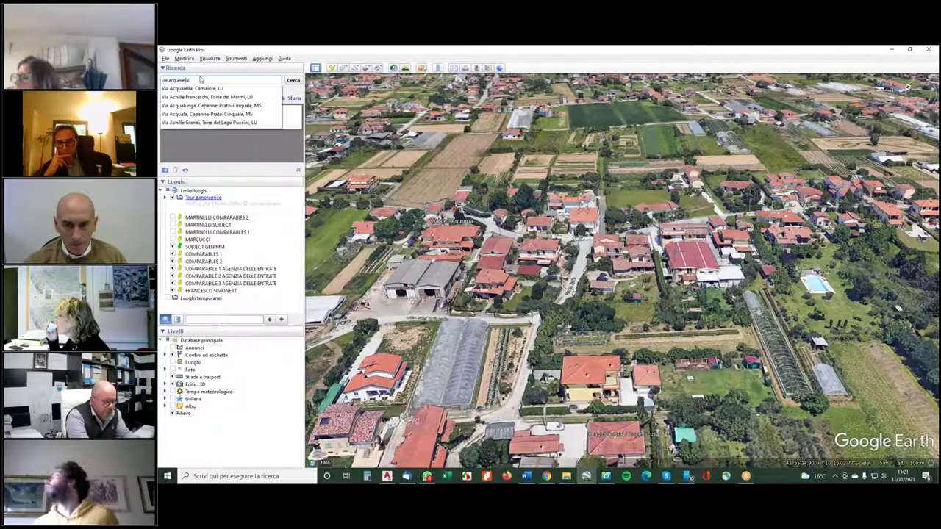
text(la)
key(Return)
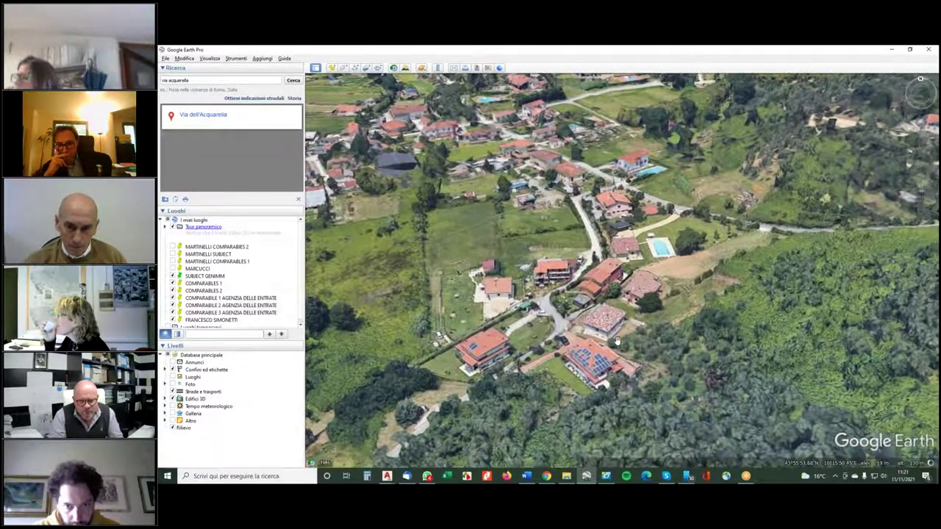
Examine the Via Acquarella houses and the adjoining woodland edge in 3D from several angles, then return to the GoToMeeting session
scroll(617, 341, up, 3)
scroll(613, 361, up, 3)
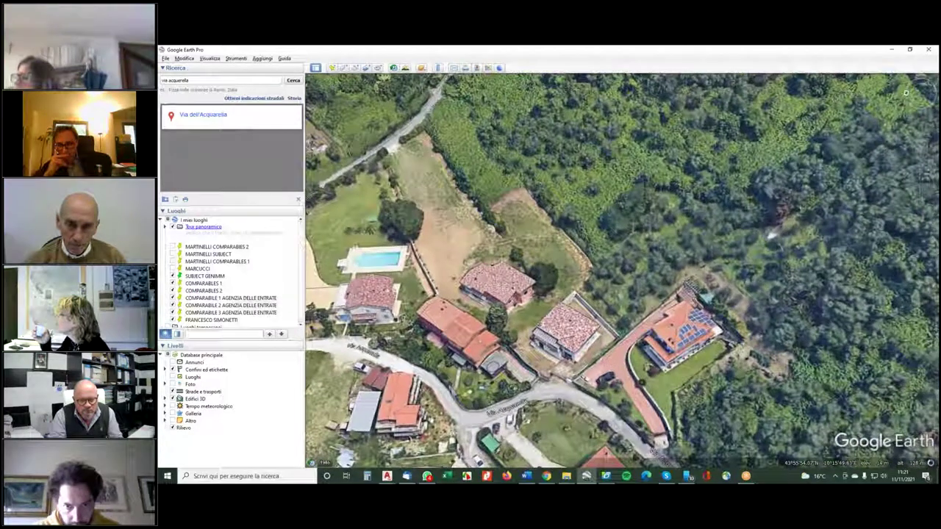
scroll(559, 330, down, 1)
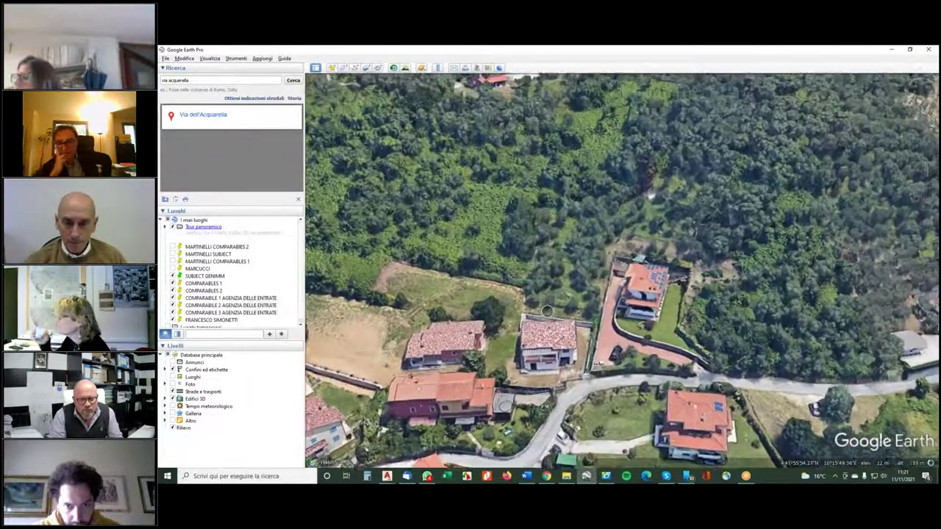
scroll(547, 311, down, 1)
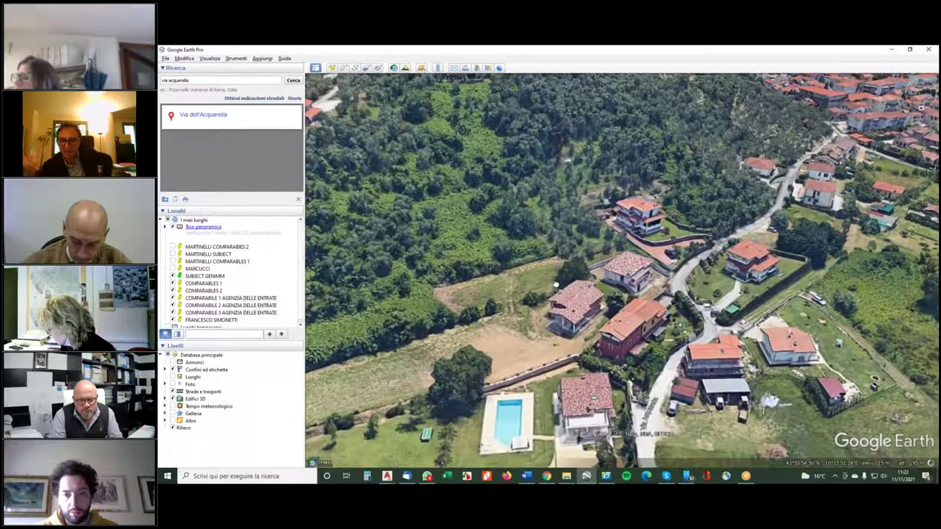
drag(557, 285, 482, 348)
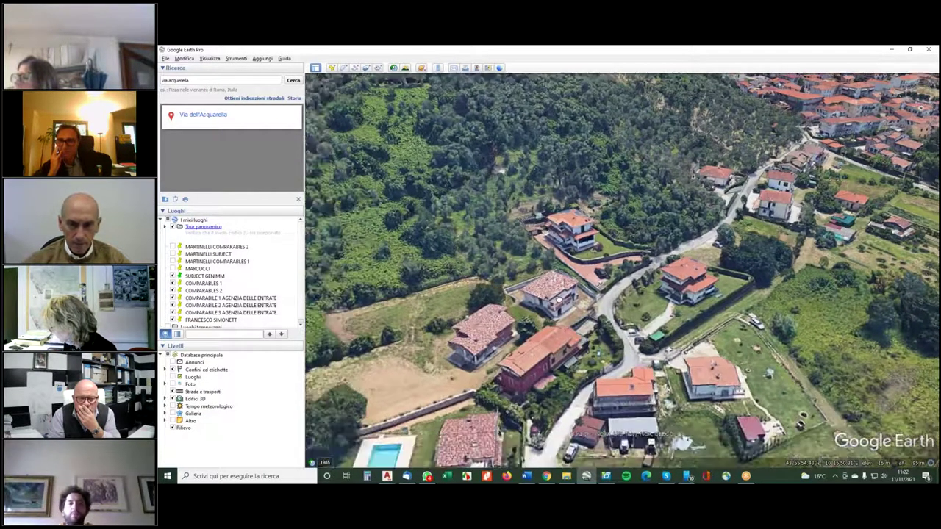
drag(559, 300, 584, 297)
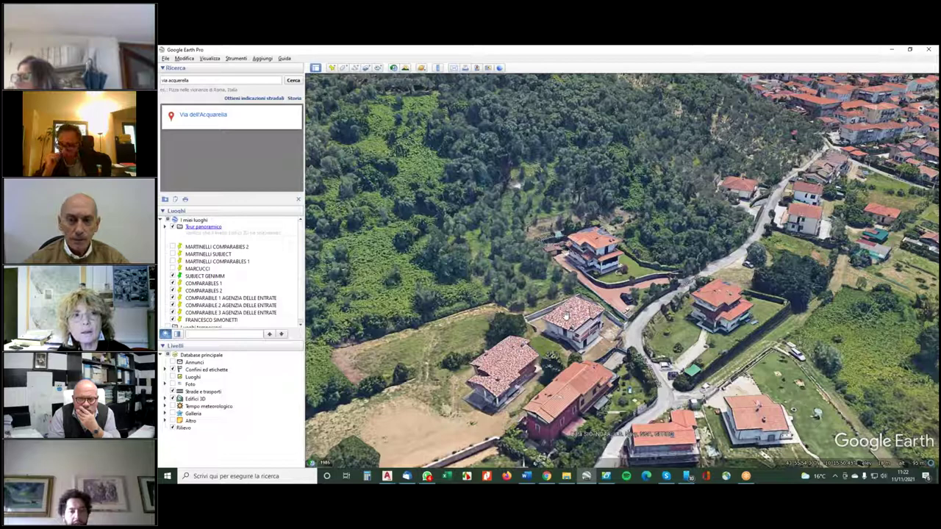
drag(556, 315, 663, 320)
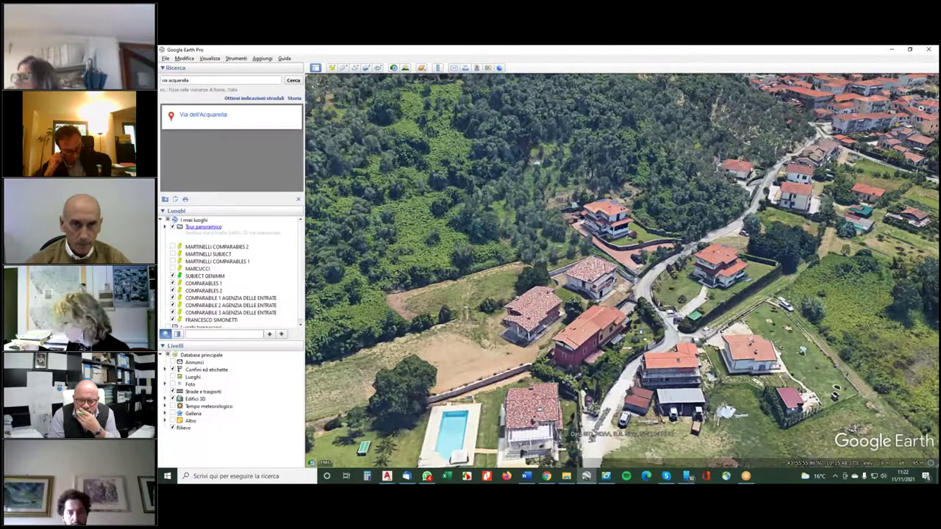
click(746, 475)
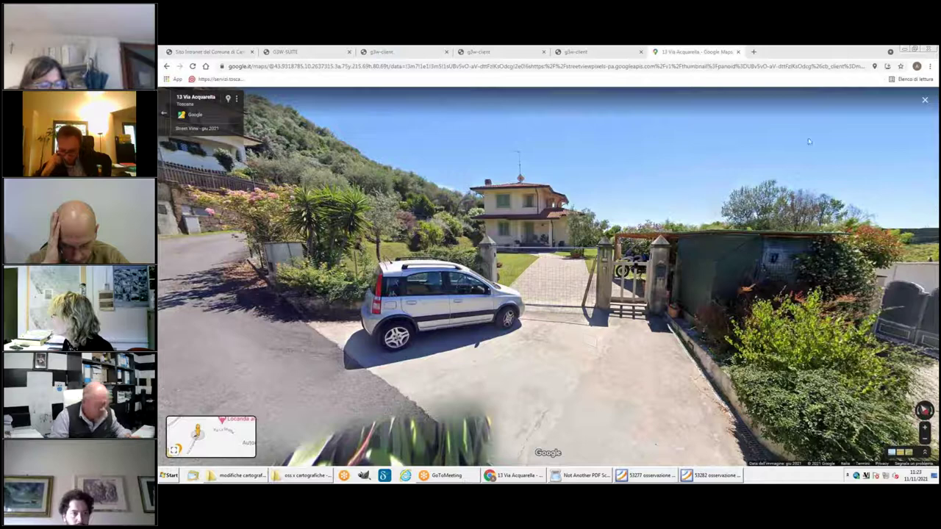
Exit Street View and open the PDF 53287 osservazione 368 from the oss x cartografiche folder
click(165, 120)
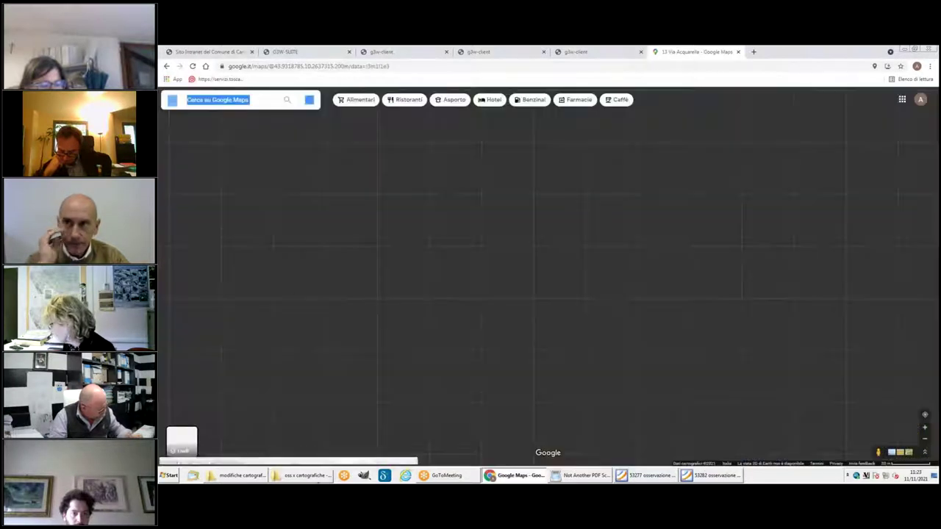
click(302, 476)
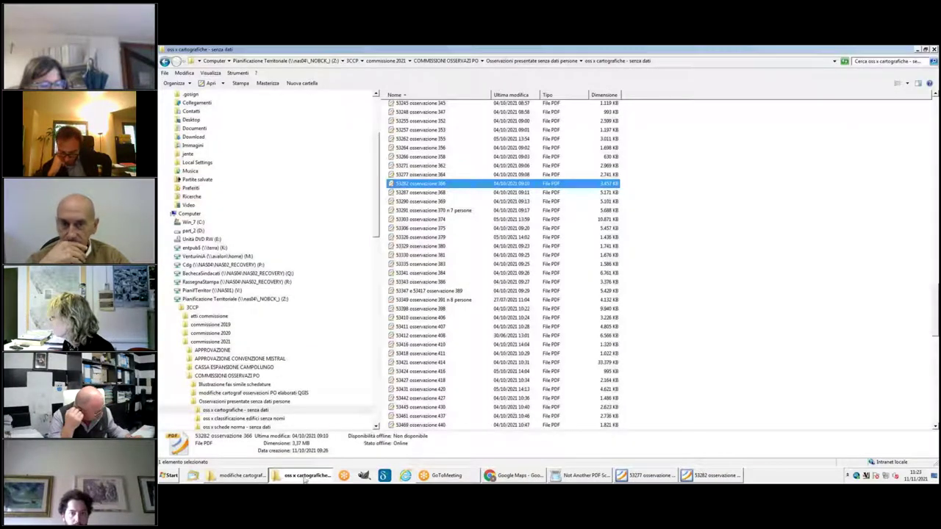
click(239, 476)
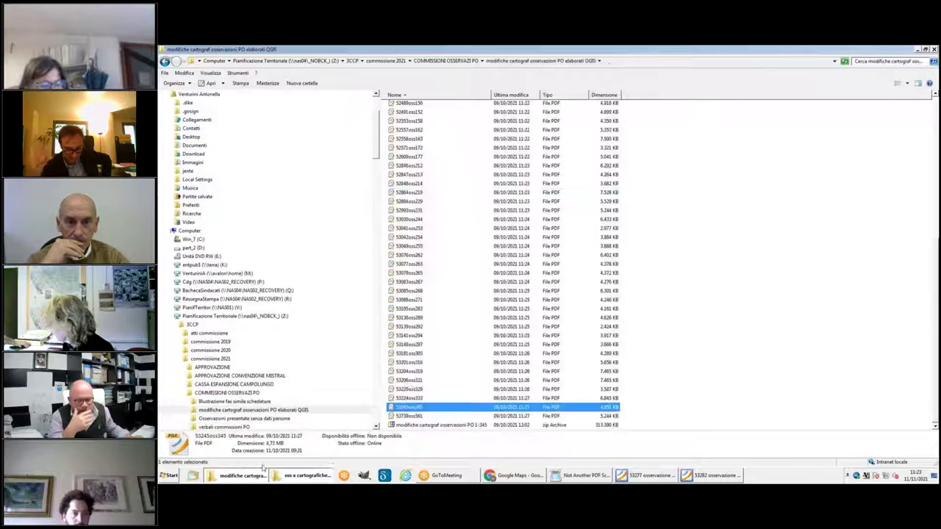
click(282, 476)
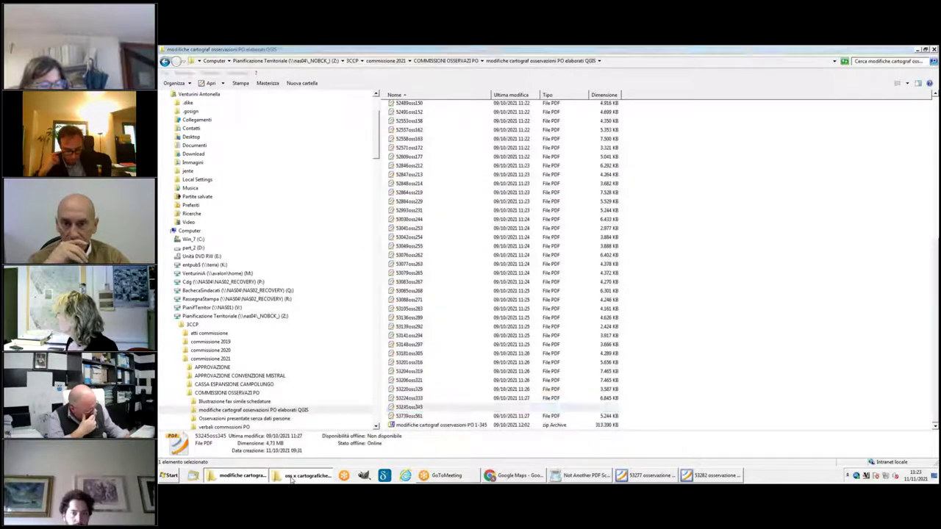
click(428, 192)
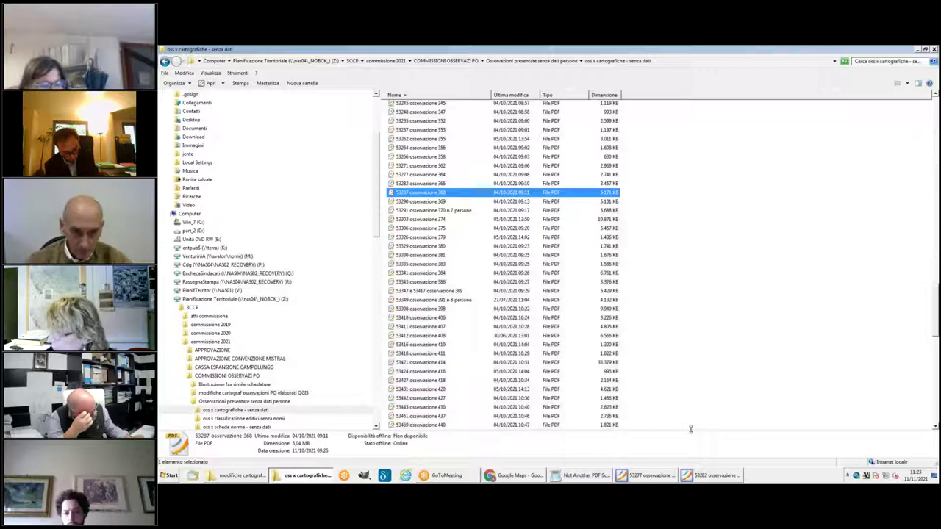
key(Return)
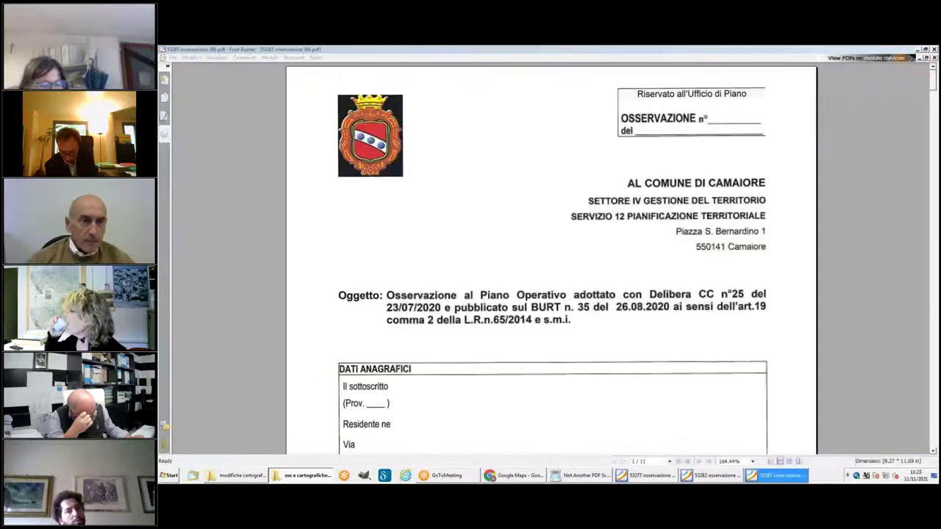
Read osservazione 368's motivation, examine its Stato Attuale zoning extract for Lago Teneri - Via Provinciale, and close the duplicate PDF window
scroll(593, 432, down, 1)
scroll(593, 432, down, 15)
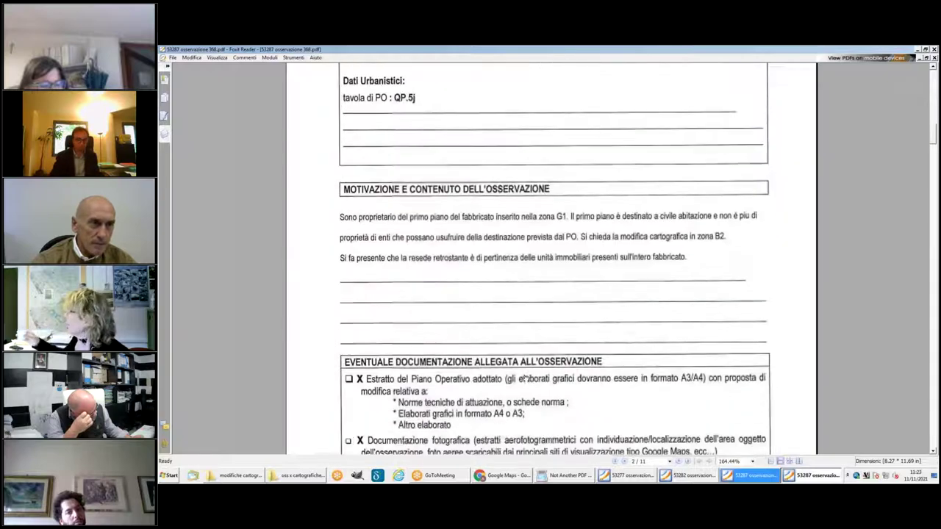
scroll(523, 379, down, 20)
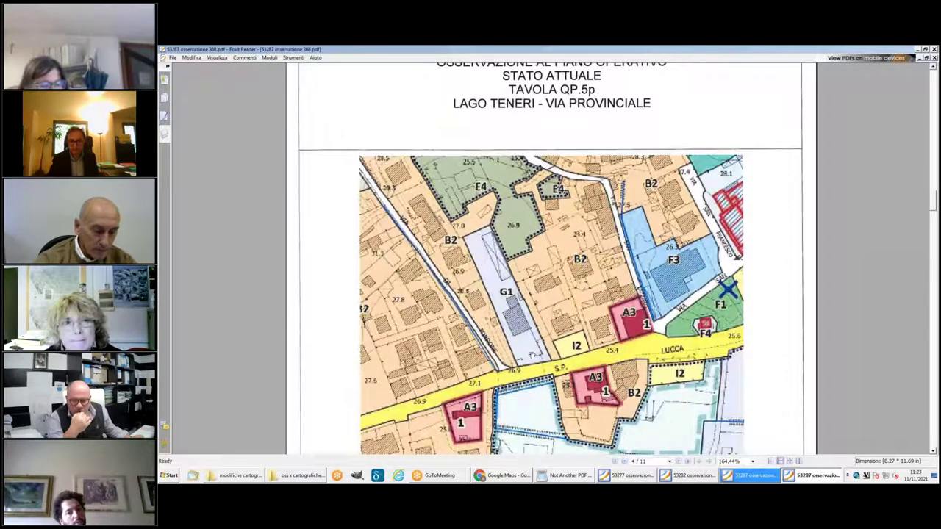
scroll(531, 355, down, 9)
scroll(525, 294, up, 6)
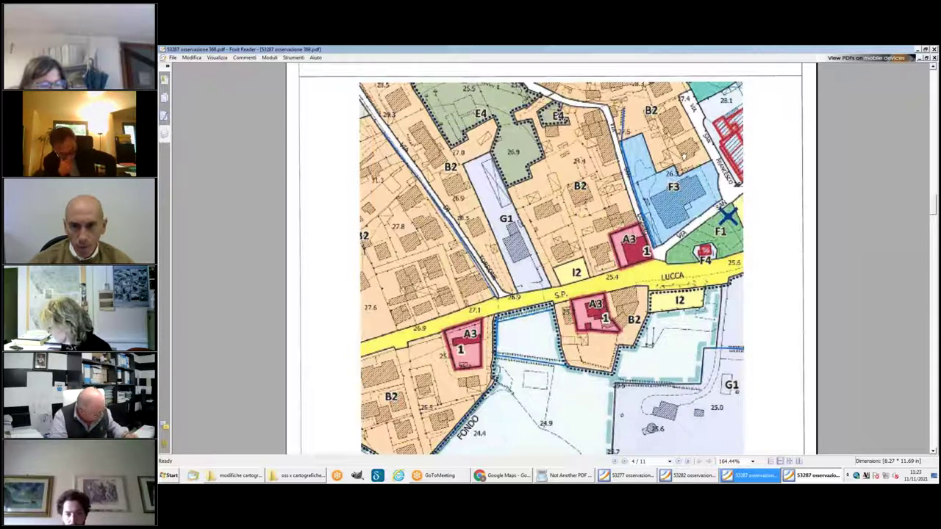
right_click(805, 478)
click(764, 456)
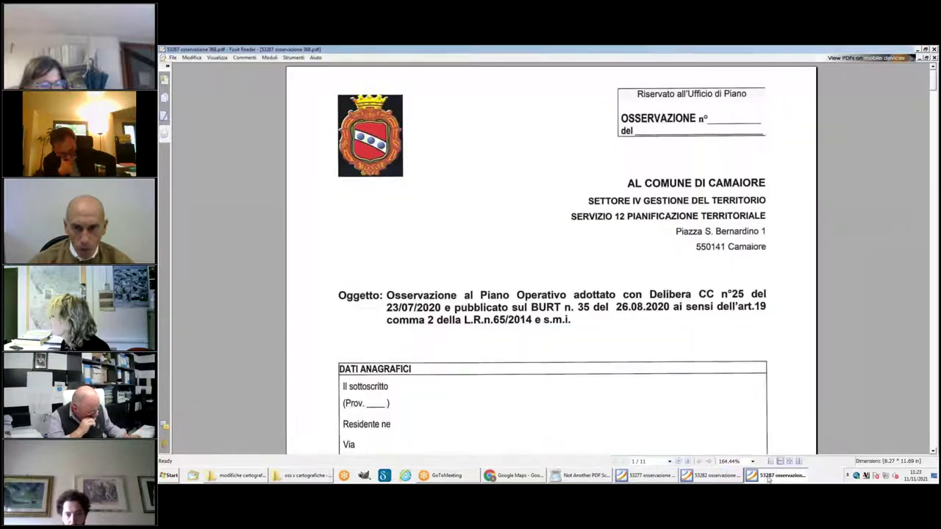
Close the PDF windows for 53287 osservazione 368, 53282 osservazione 366 and 53277 osservazione 364
right_click(769, 479)
click(760, 455)
right_click(713, 475)
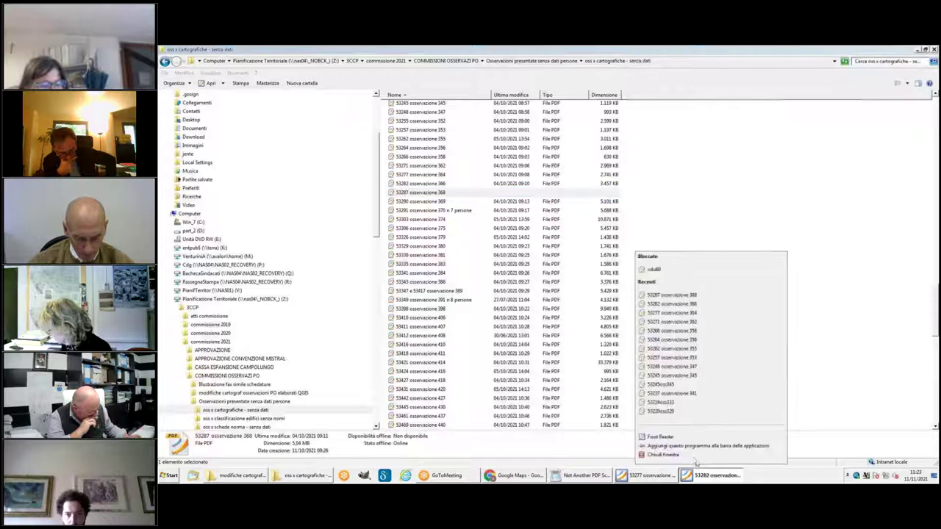
click(705, 454)
right_click(646, 476)
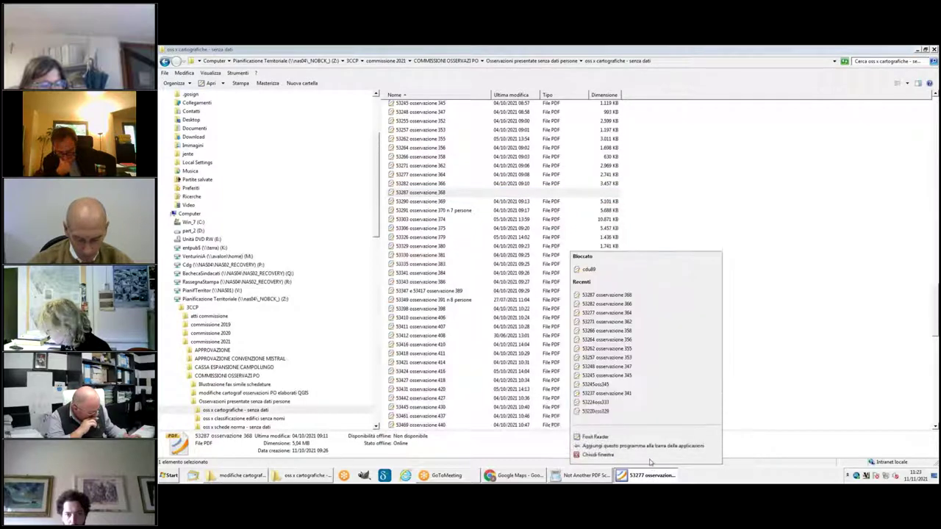
click(610, 456)
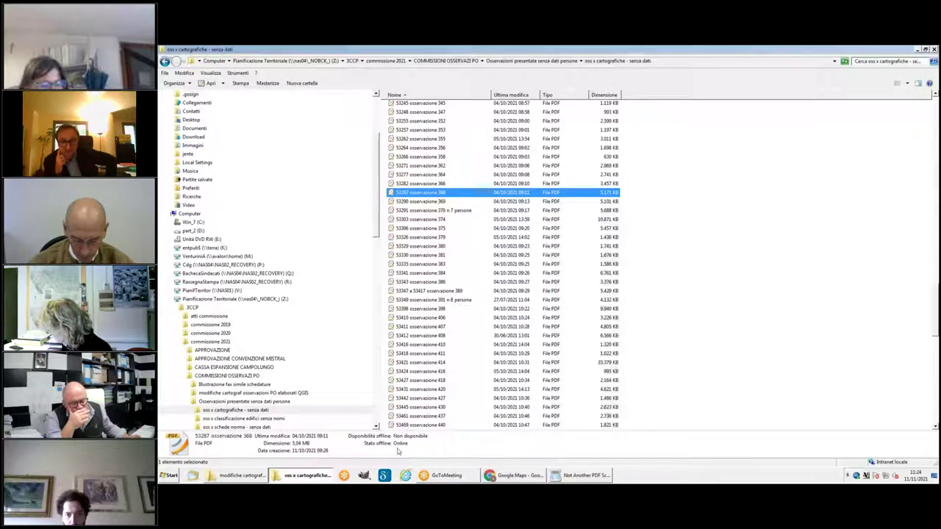
Open the PDF 53290 osservazione 369 from the oss x cartografiche - senza dati folder
click(237, 475)
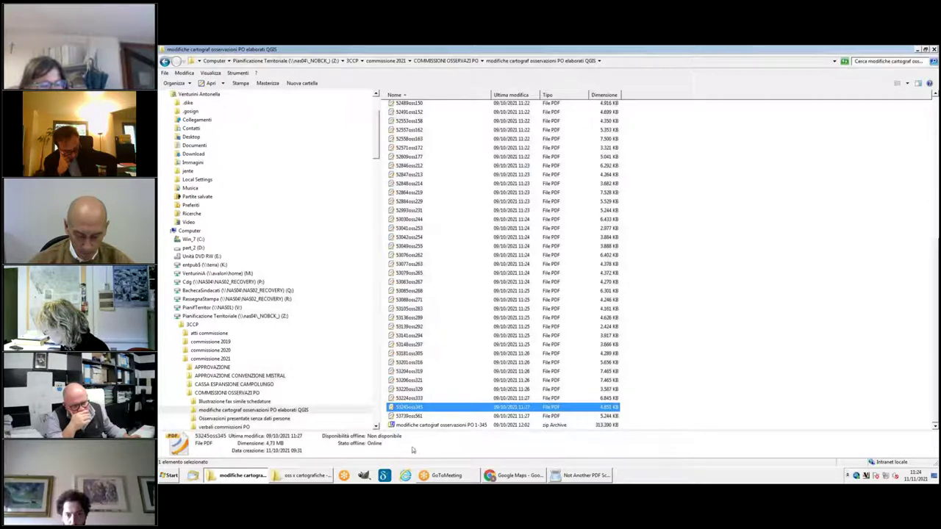
click(321, 476)
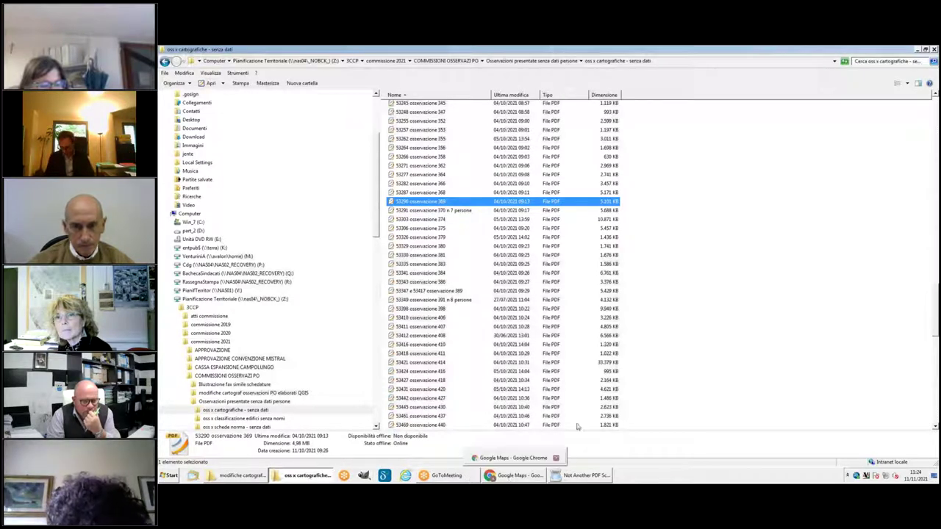
key(Return)
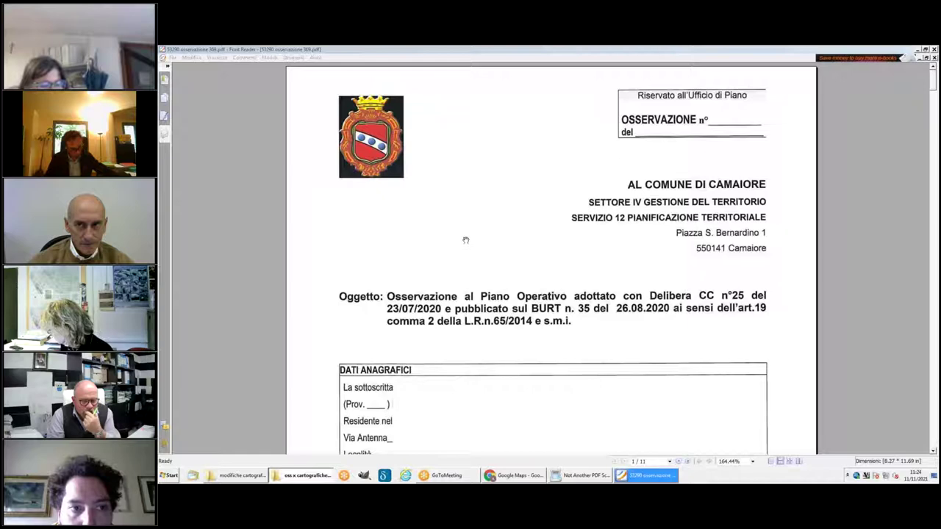
Read through osservazione 369's request and examine the circled area behind the building on its zoning extract
click(932, 452)
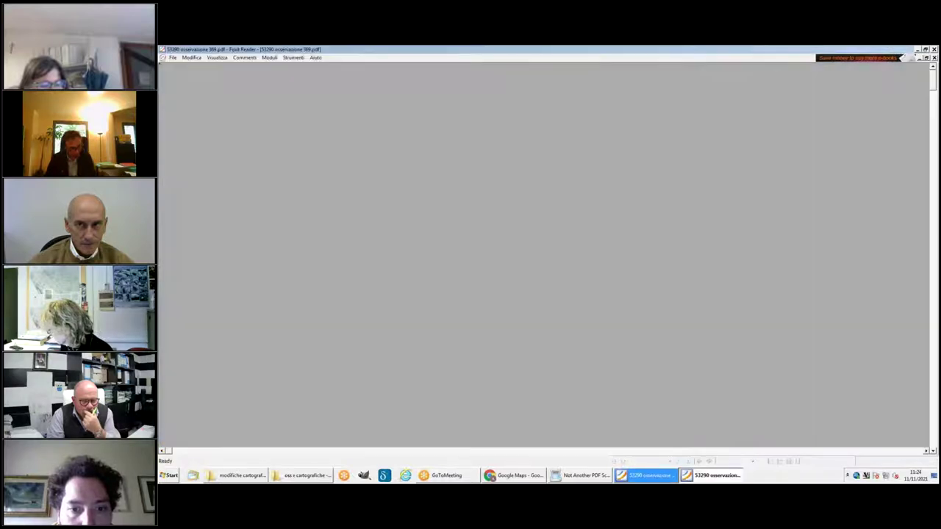
scroll(932, 452, down, 10)
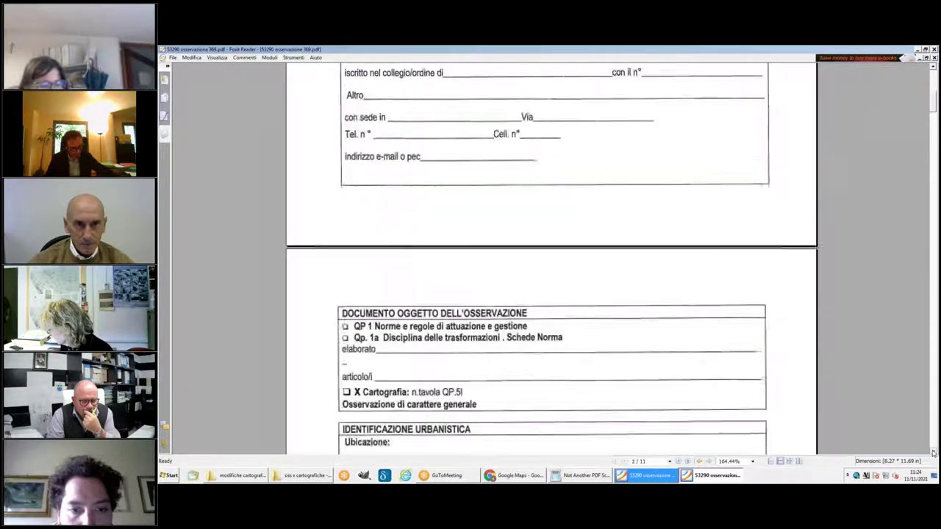
scroll(932, 453, down, 15)
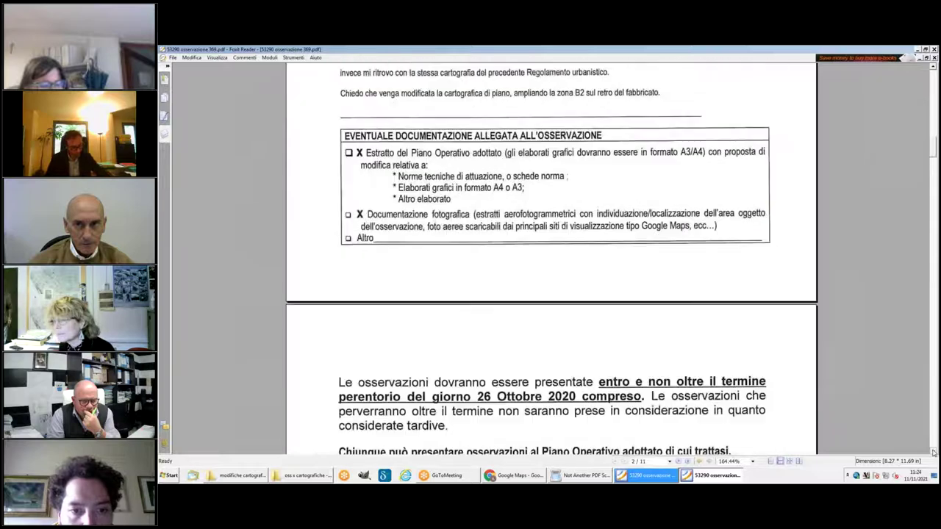
scroll(932, 452, down, 15)
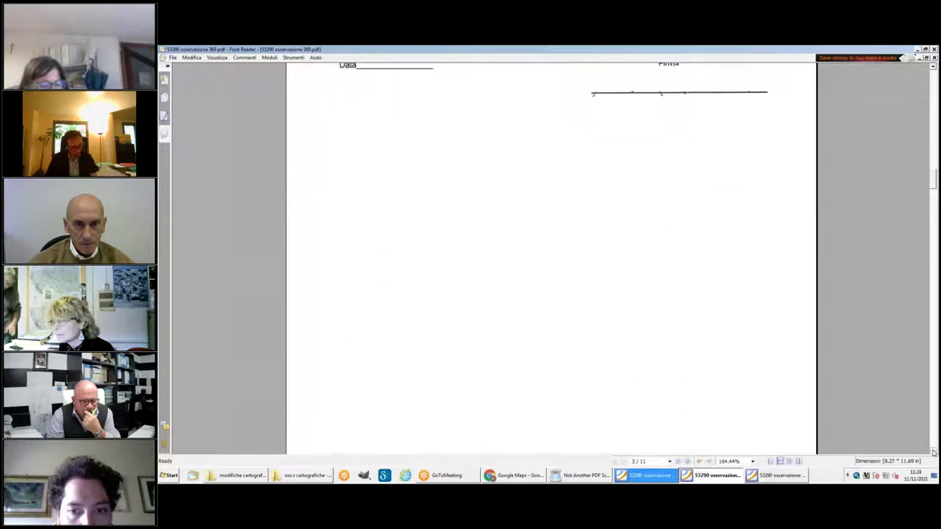
scroll(933, 453, down, 12)
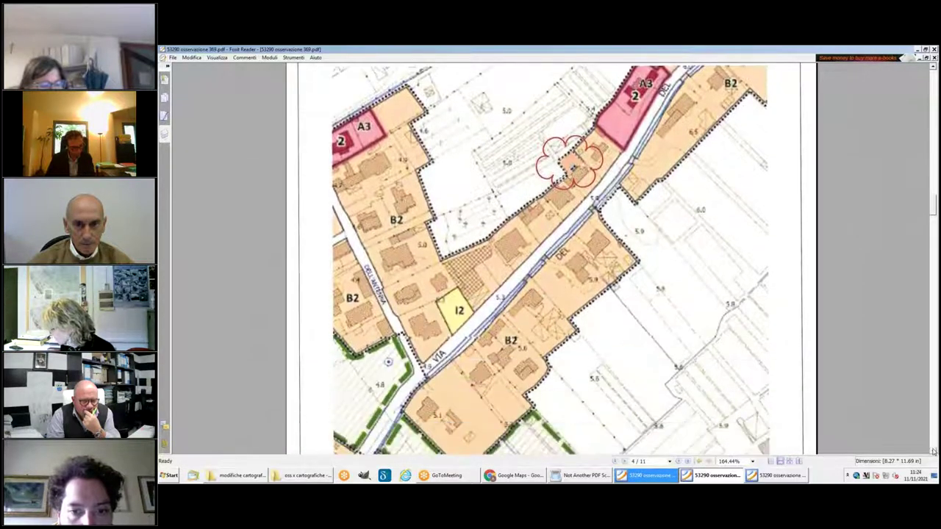
scroll(932, 451, down, 2)
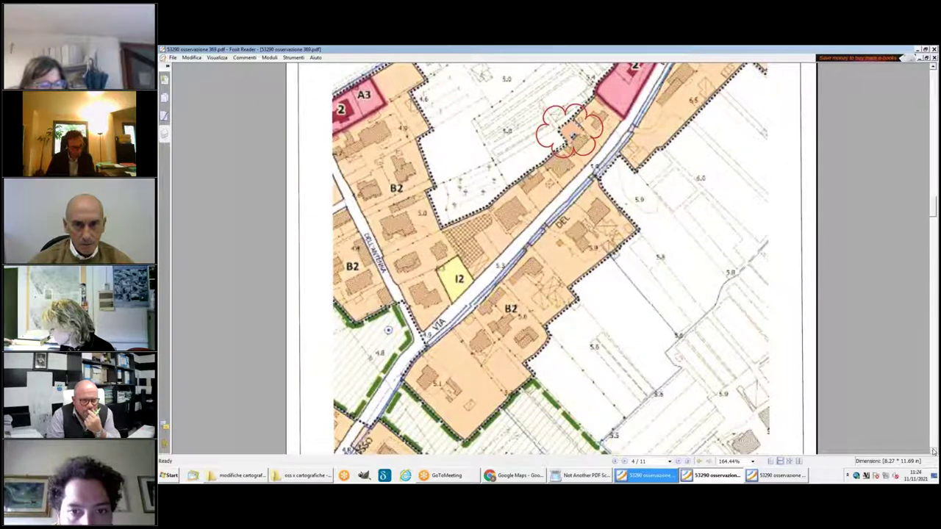
Switch to Chrome and bring up the g3w-client map of the Piano Strutturale and Piano Operativo
click(514, 477)
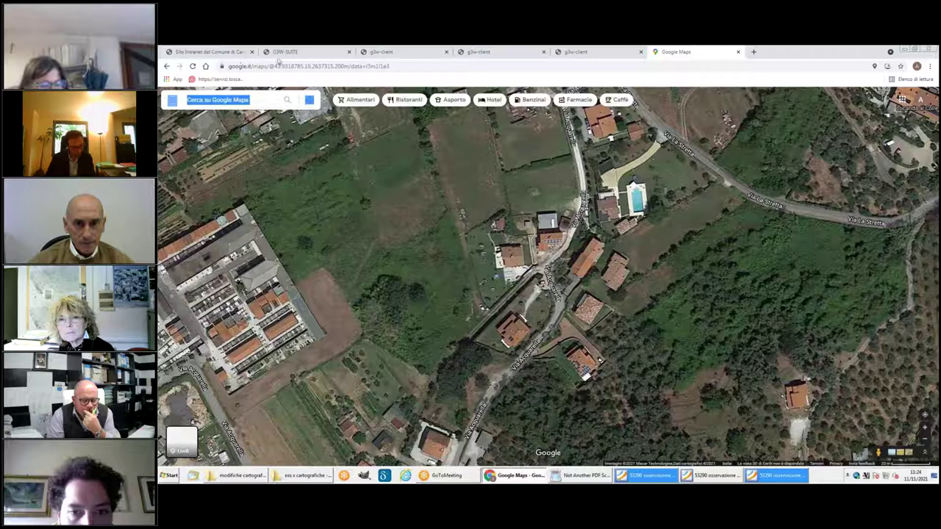
click(390, 53)
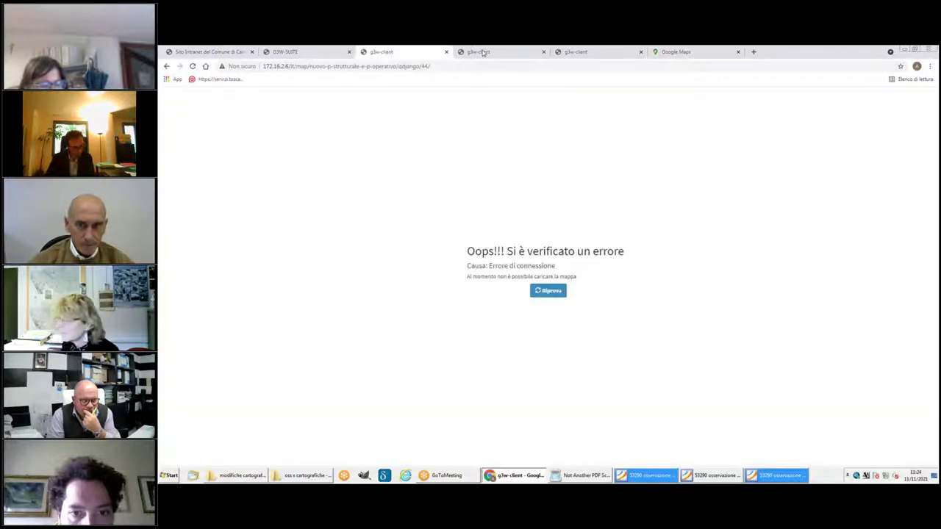